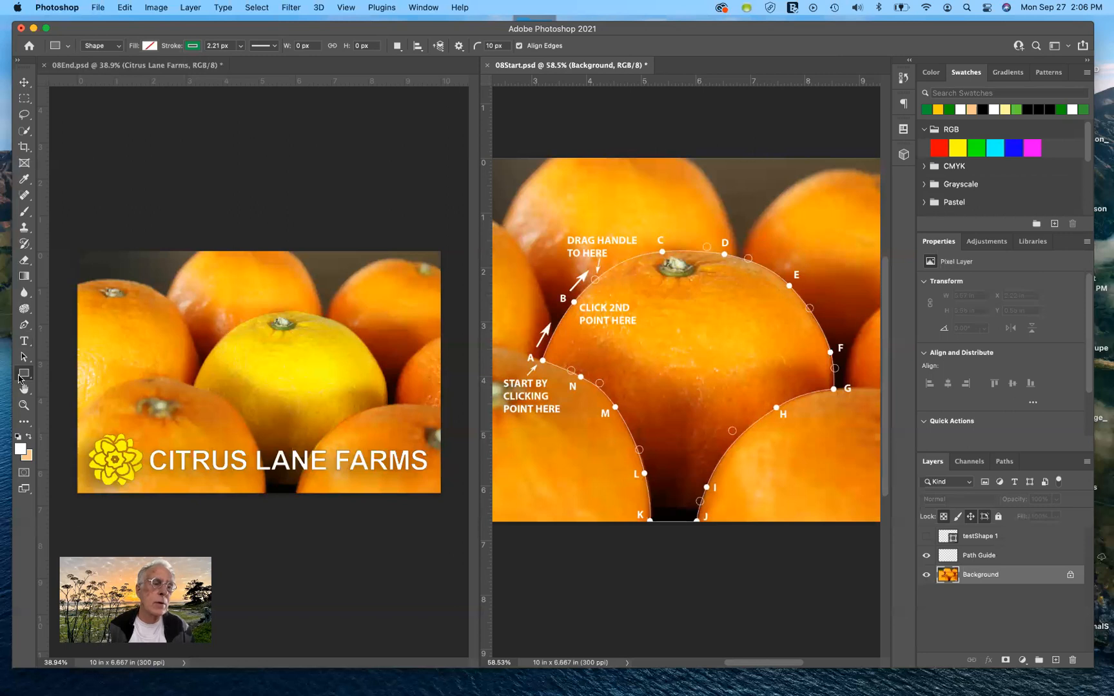
Step: With the Custom Shape Tool, browse the available custom shapes and collapse the Flowers group
left_click(26, 374)
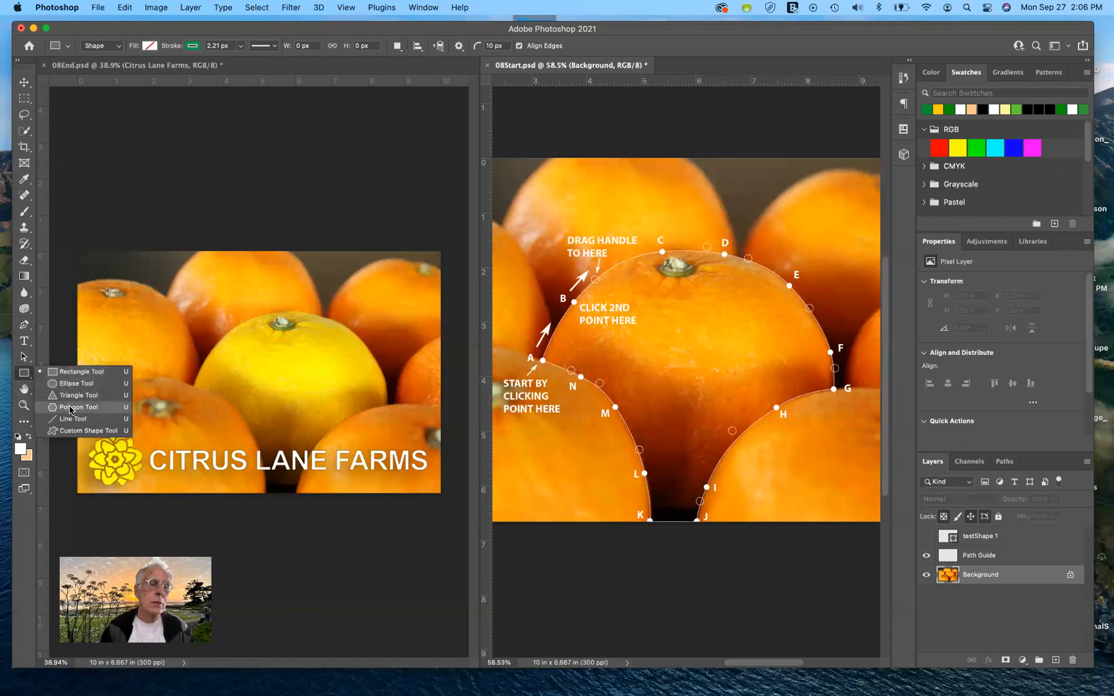
left_click(73, 432)
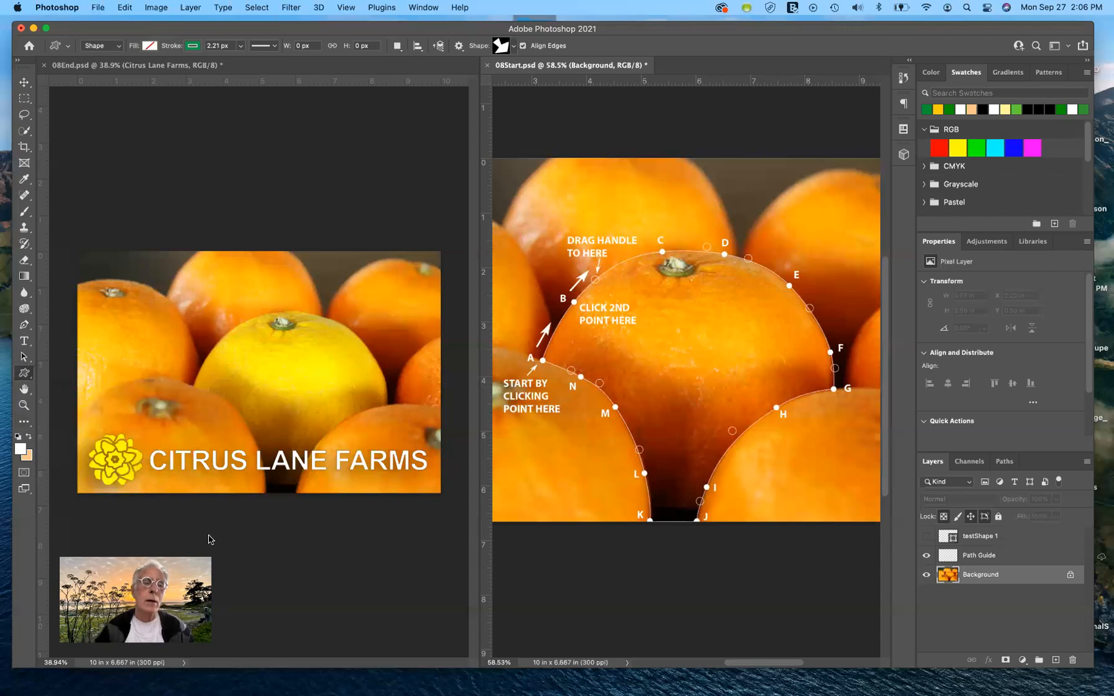
left_click(513, 46)
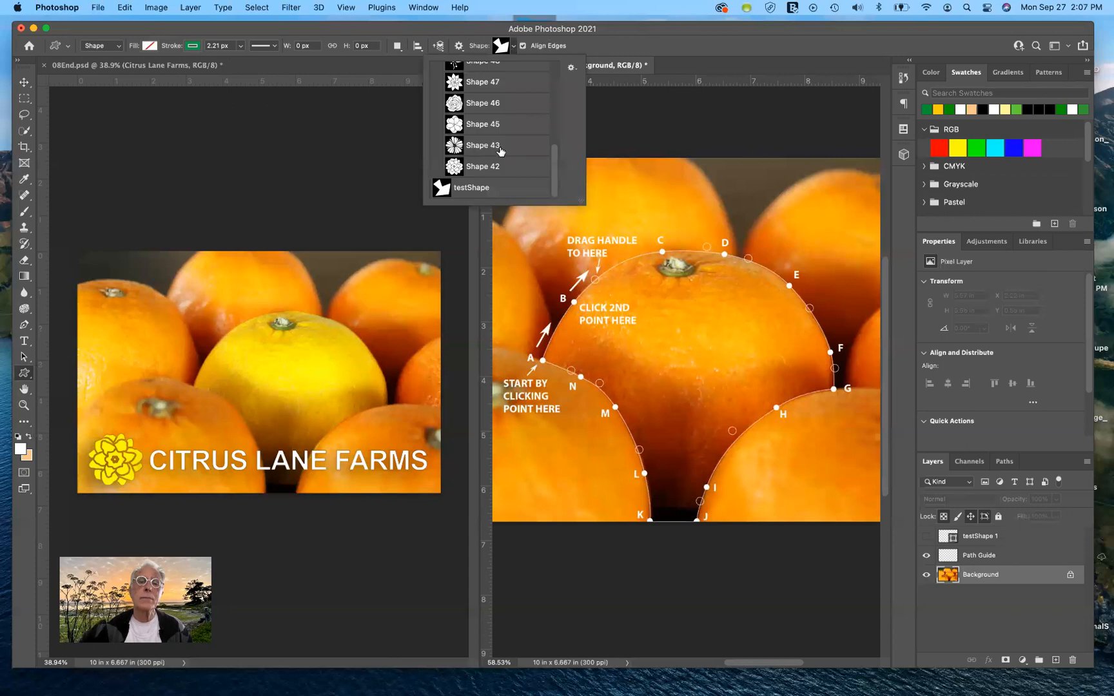
scroll(501, 150, "up", 8)
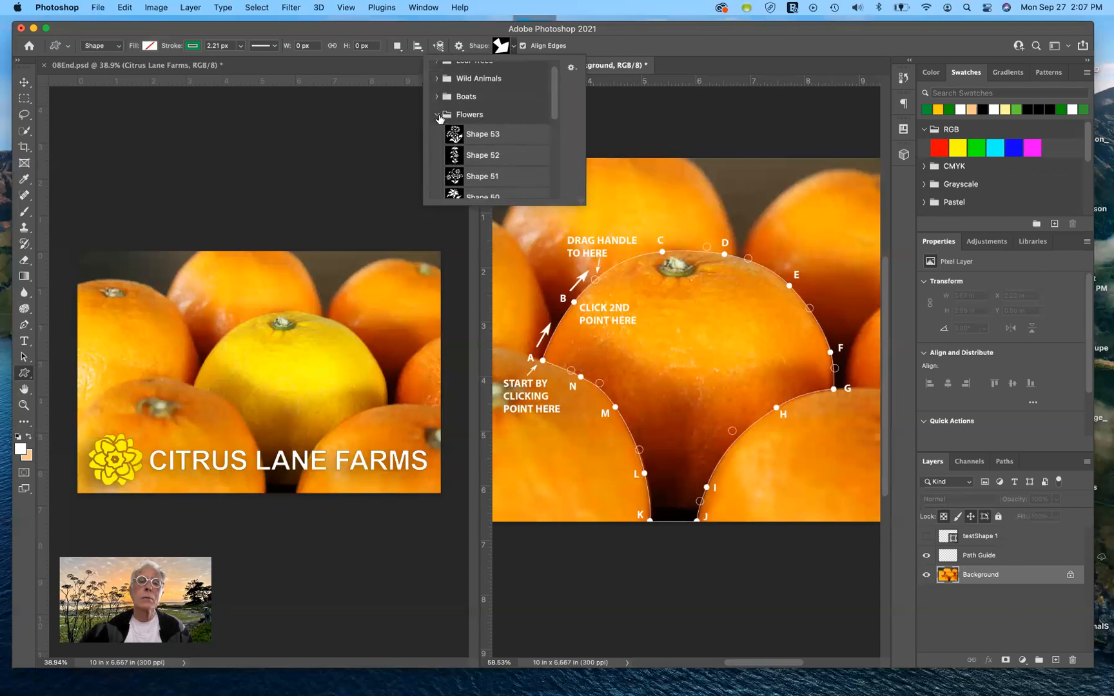
left_click(436, 114)
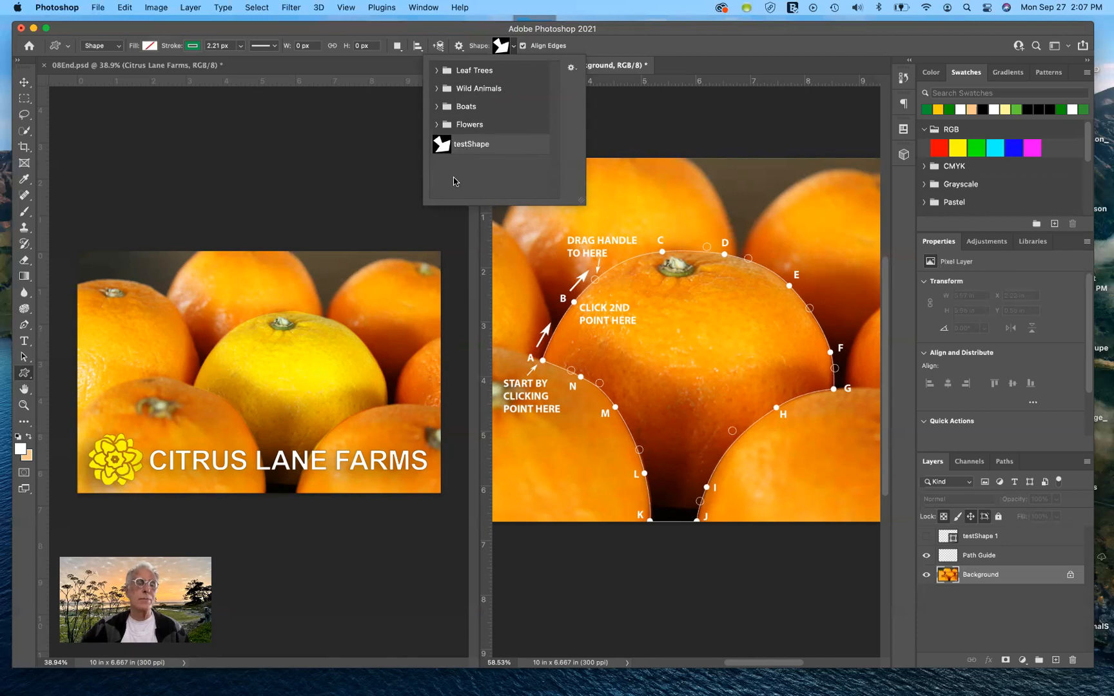
left_click(658, 51)
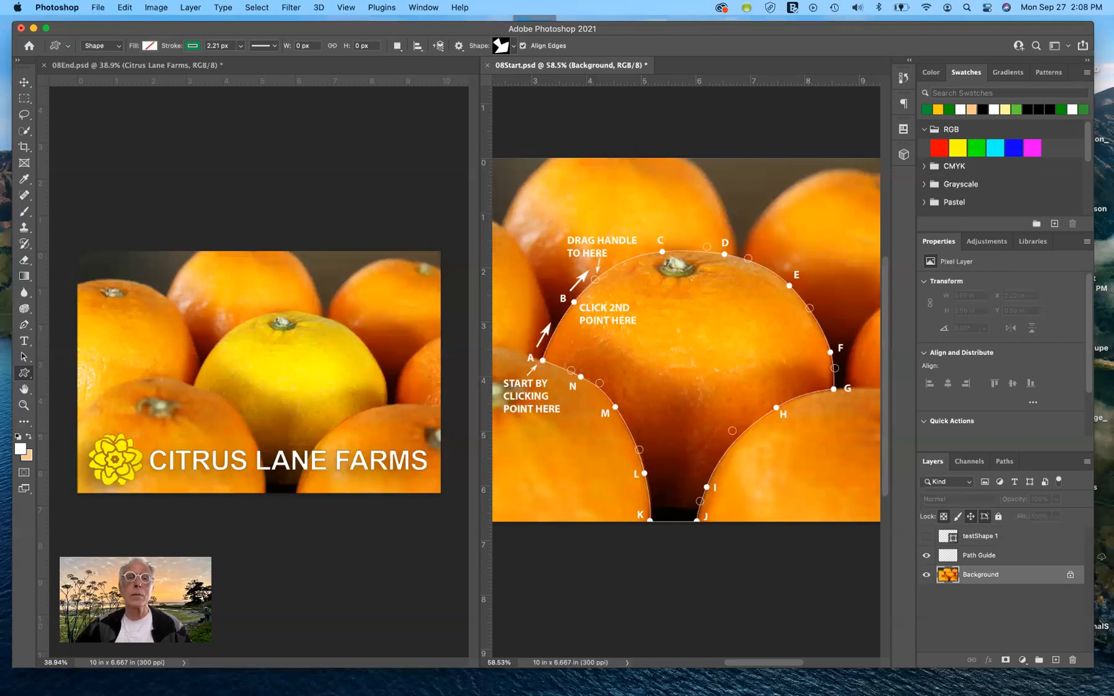
Step: Consolidate all open documents into tabs and enlarge the view of the centre orange in 08Start.psd
left_click(416, 7)
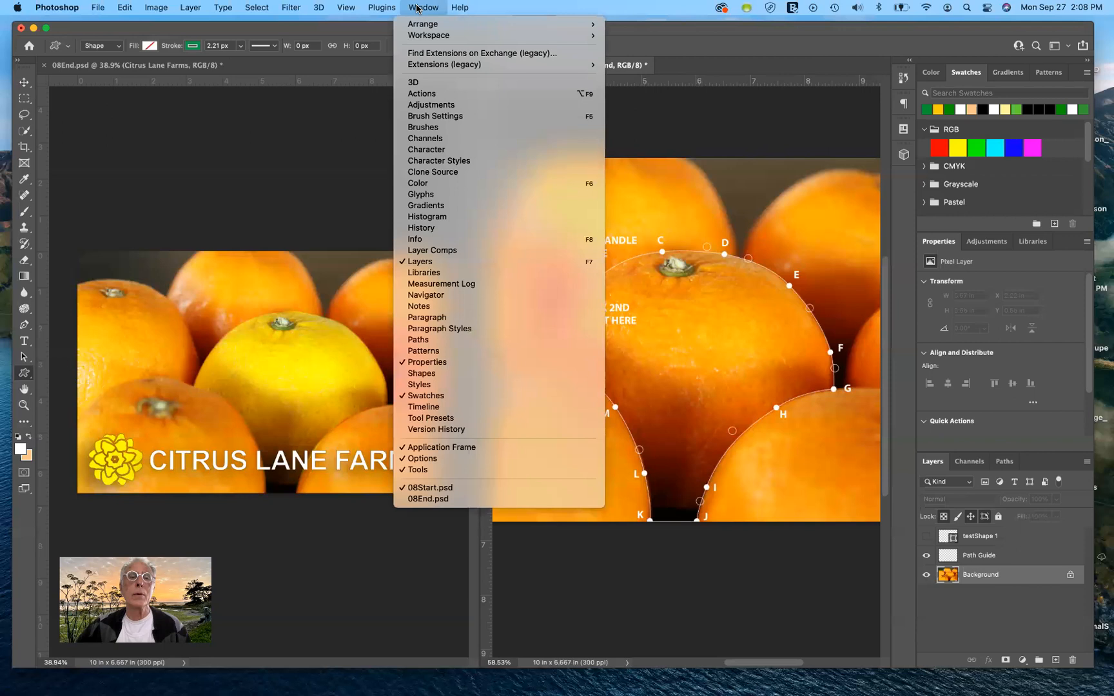
mouse_move(428, 26)
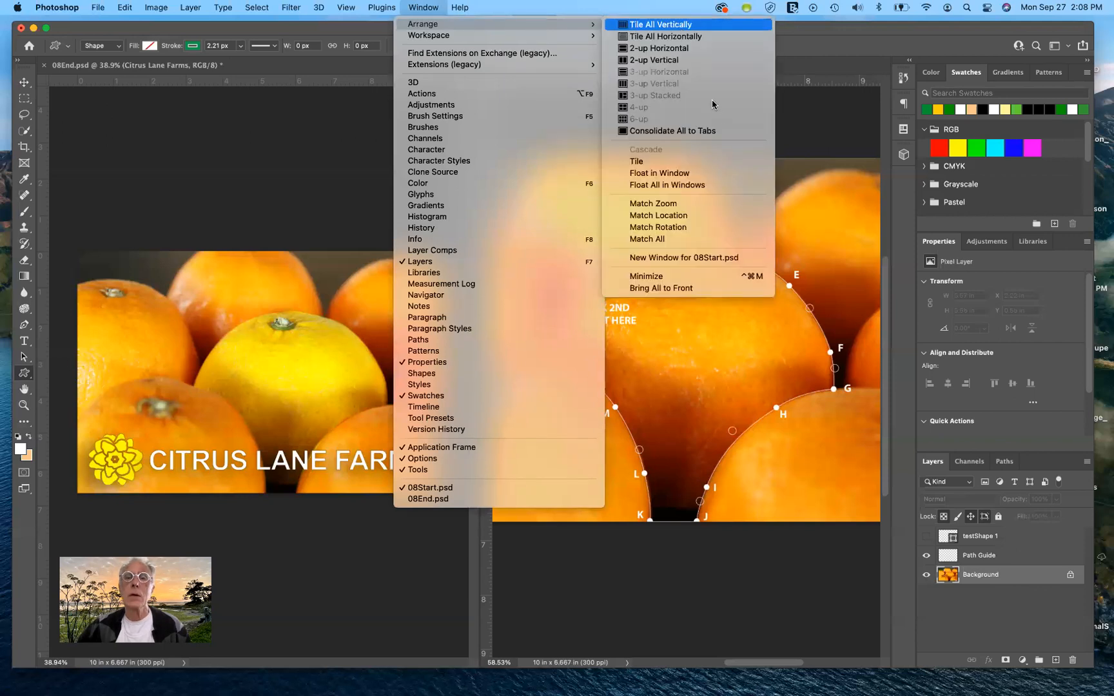
left_click(694, 132)
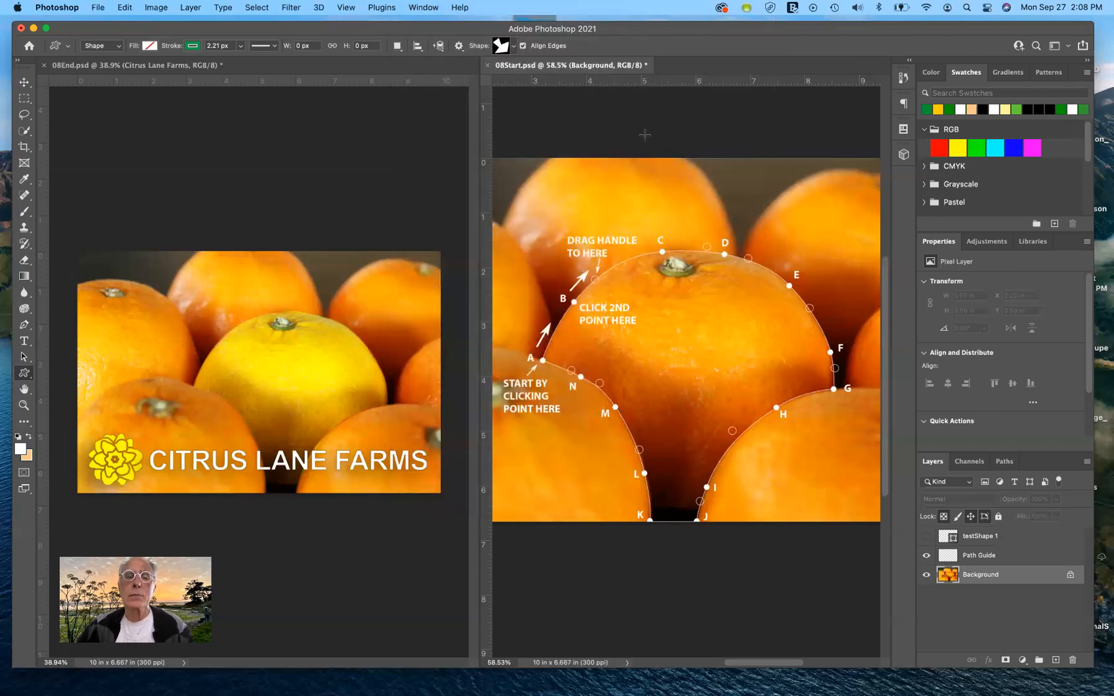
scroll(602, 339, "up", 5)
scroll(601, 339, "down", 1)
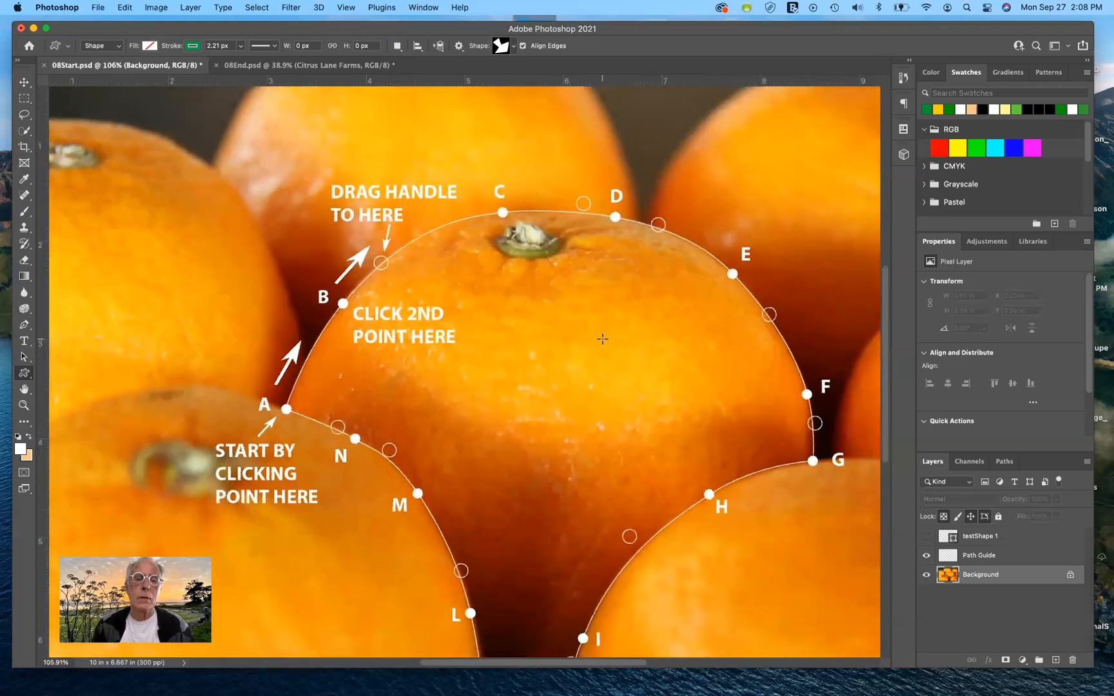
scroll(602, 339, "down", 4)
scroll(602, 339, "right", 4)
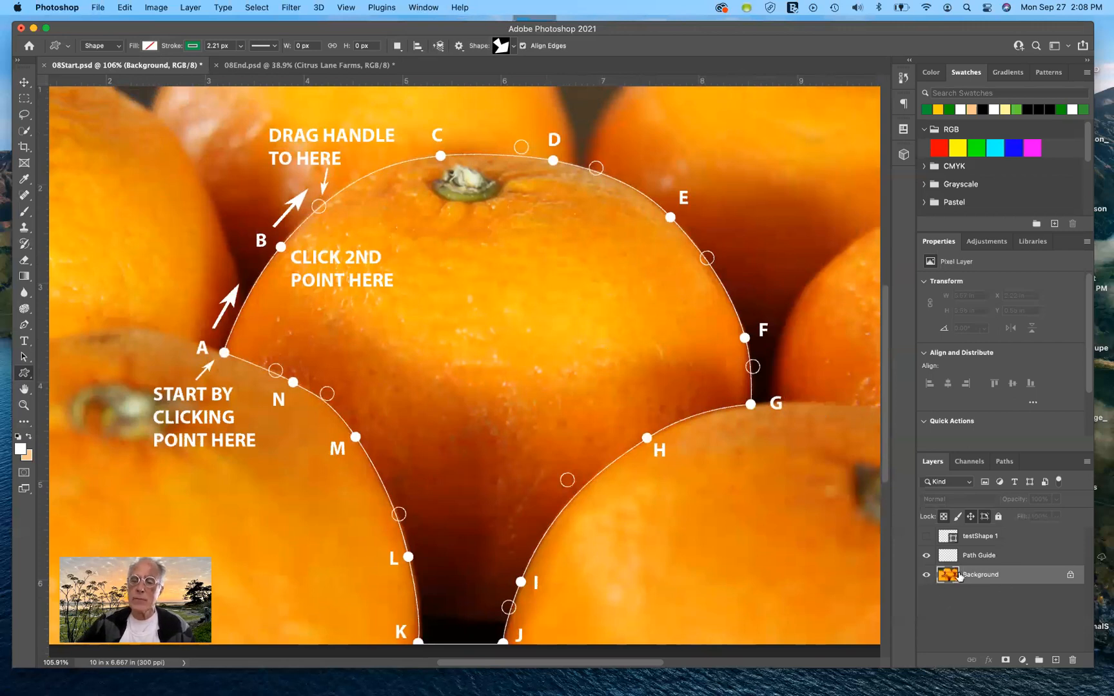
Step: Hide and show the Path Guide layer to compare the orange's outline with and without the tracing guide
left_click(925, 556)
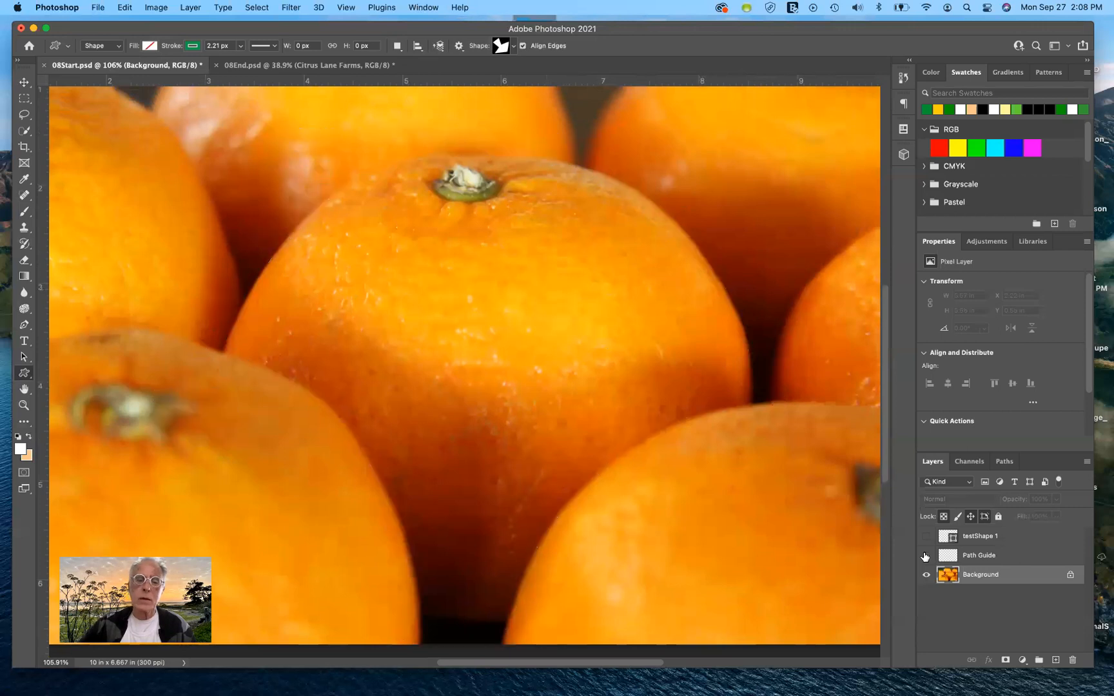
left_click(926, 555)
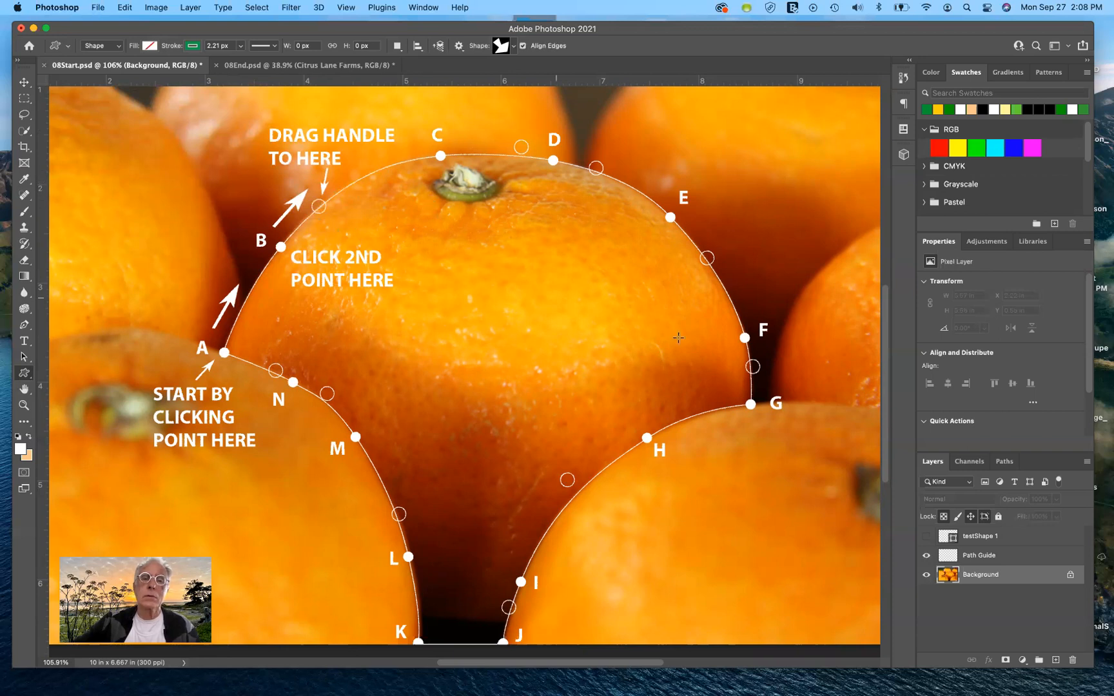
left_click(926, 556)
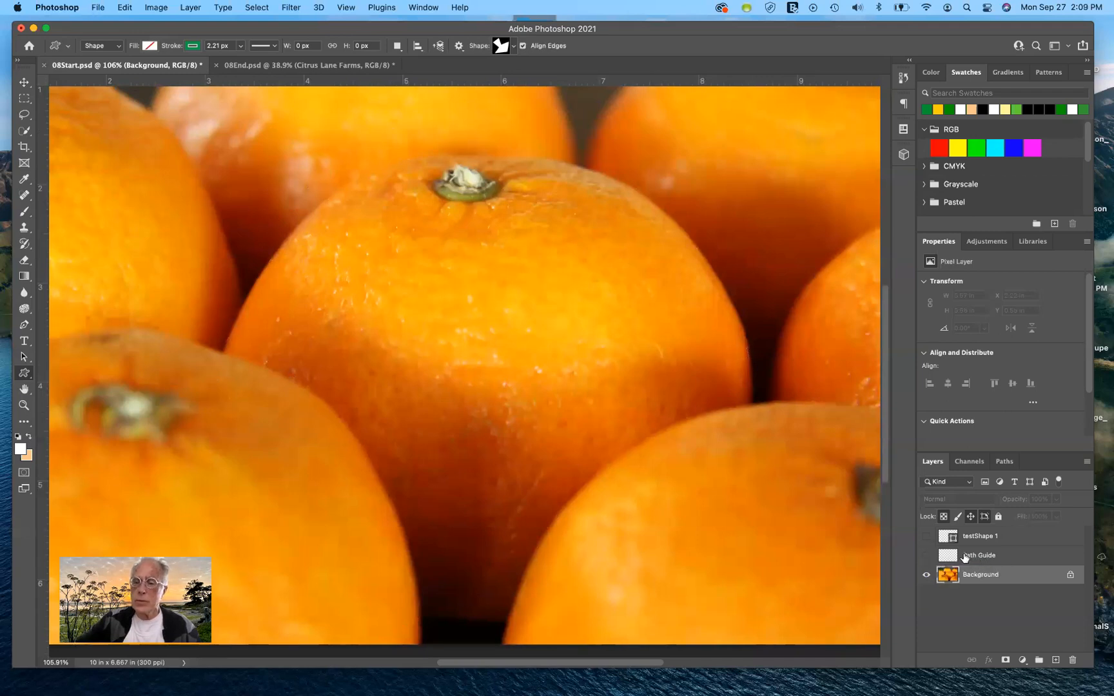
left_click(927, 558)
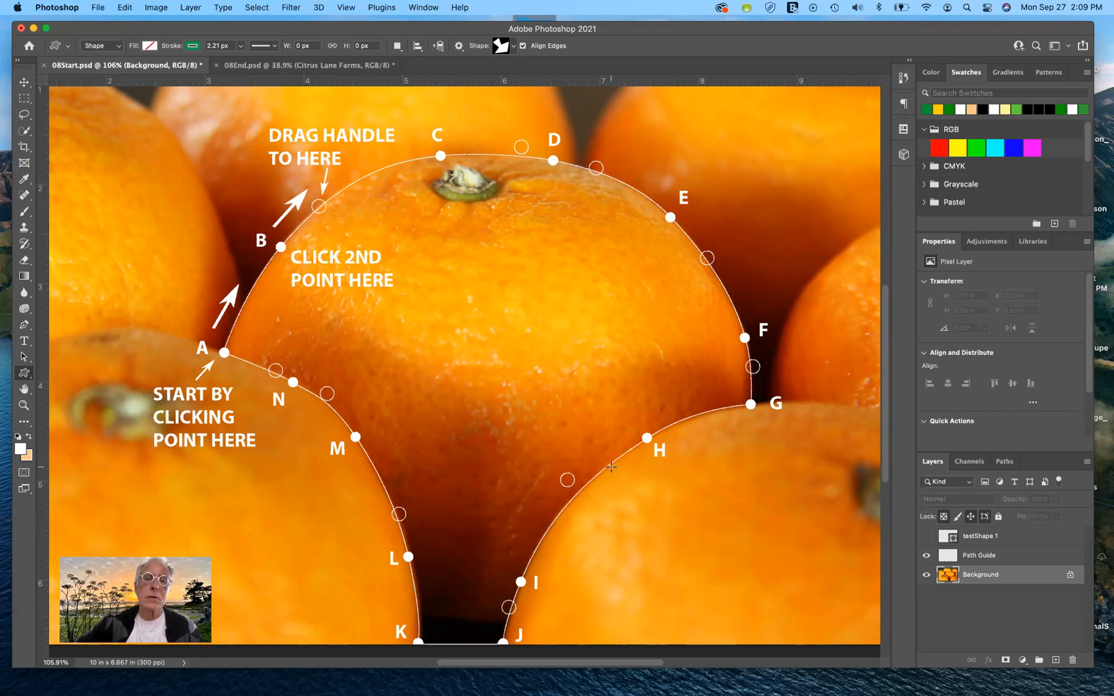
Step: Using the Pen tool in Path mode, start tracing the centre orange at guide point A and add curved points at B, C and D
scroll(611, 466, "down", 2)
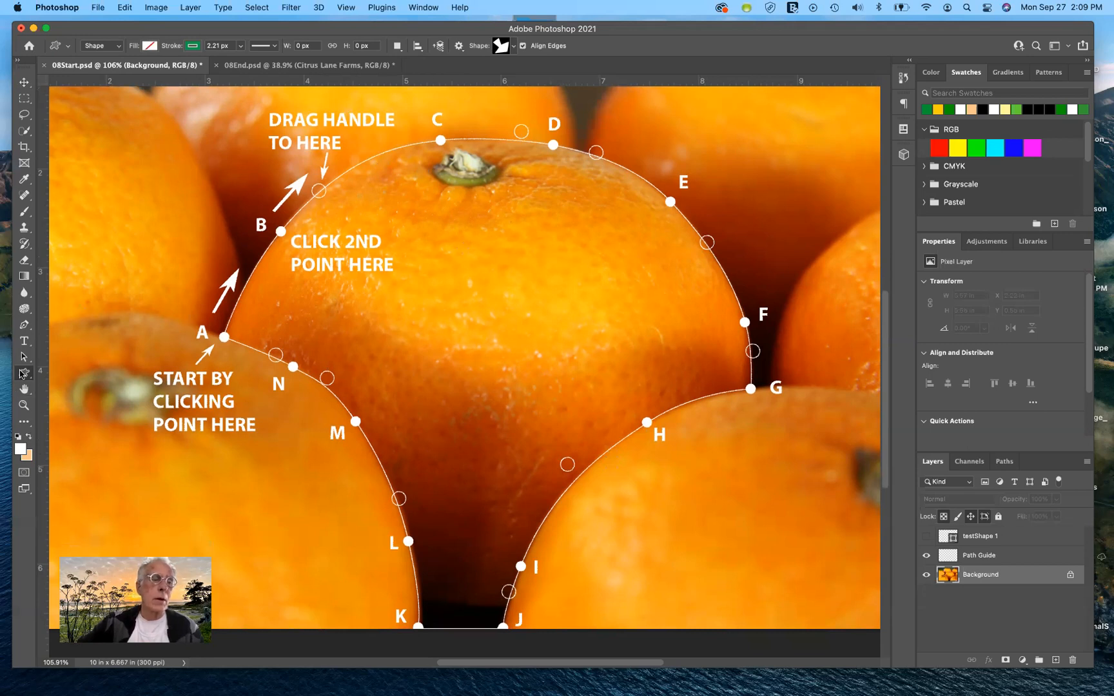
left_click(22, 326)
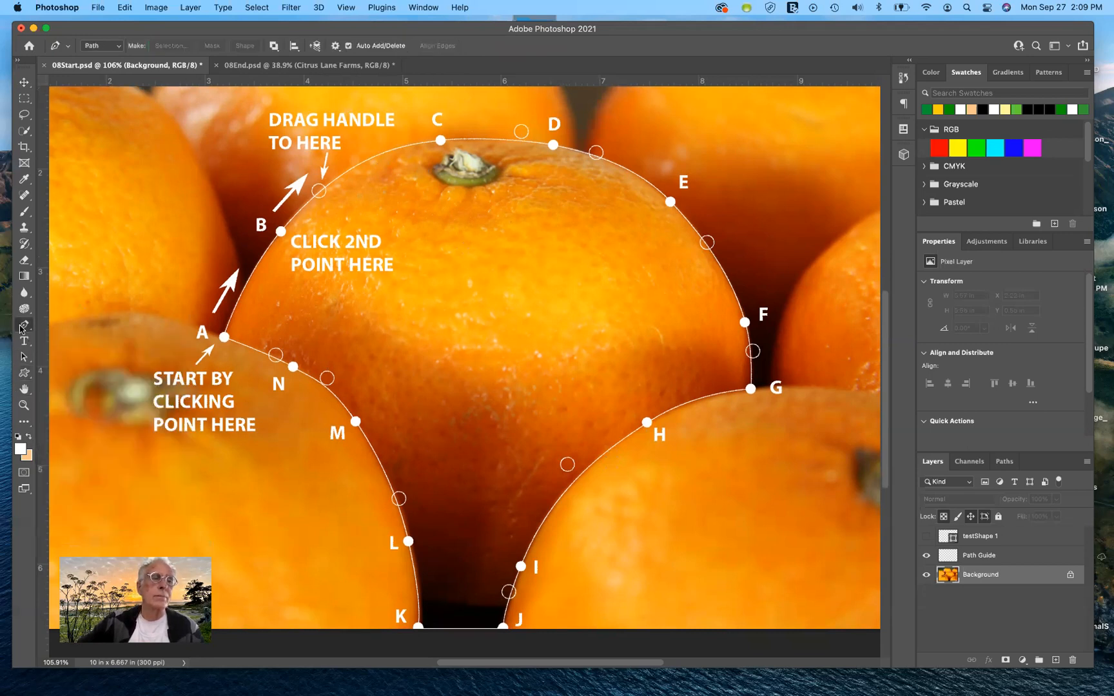
left_click(106, 48)
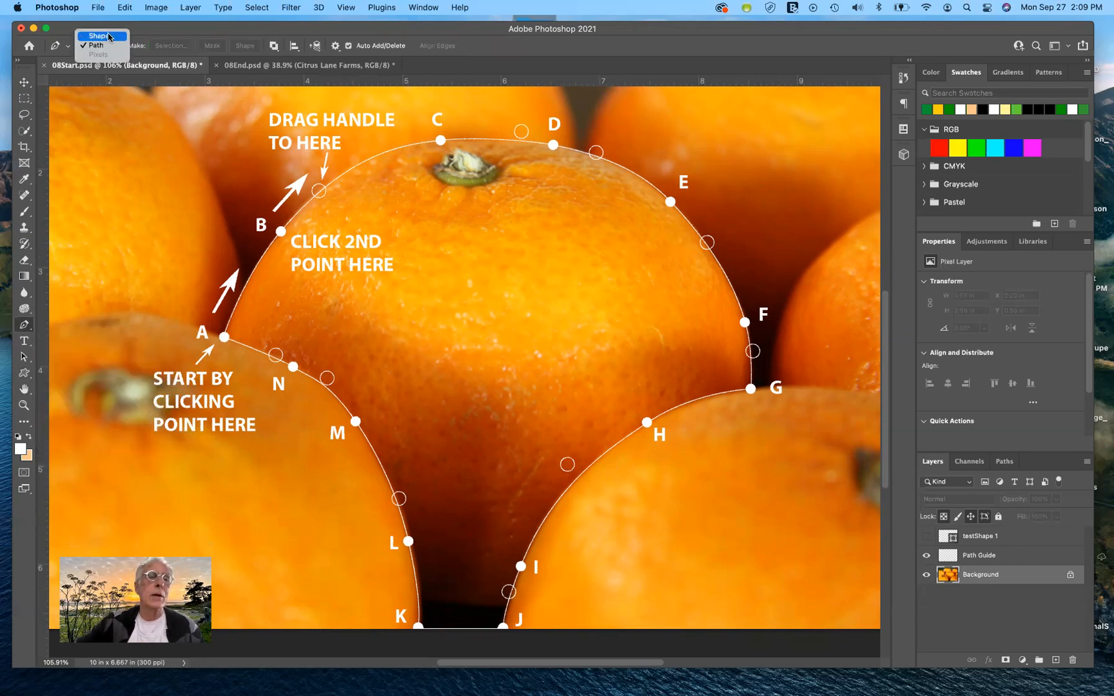
left_click(108, 46)
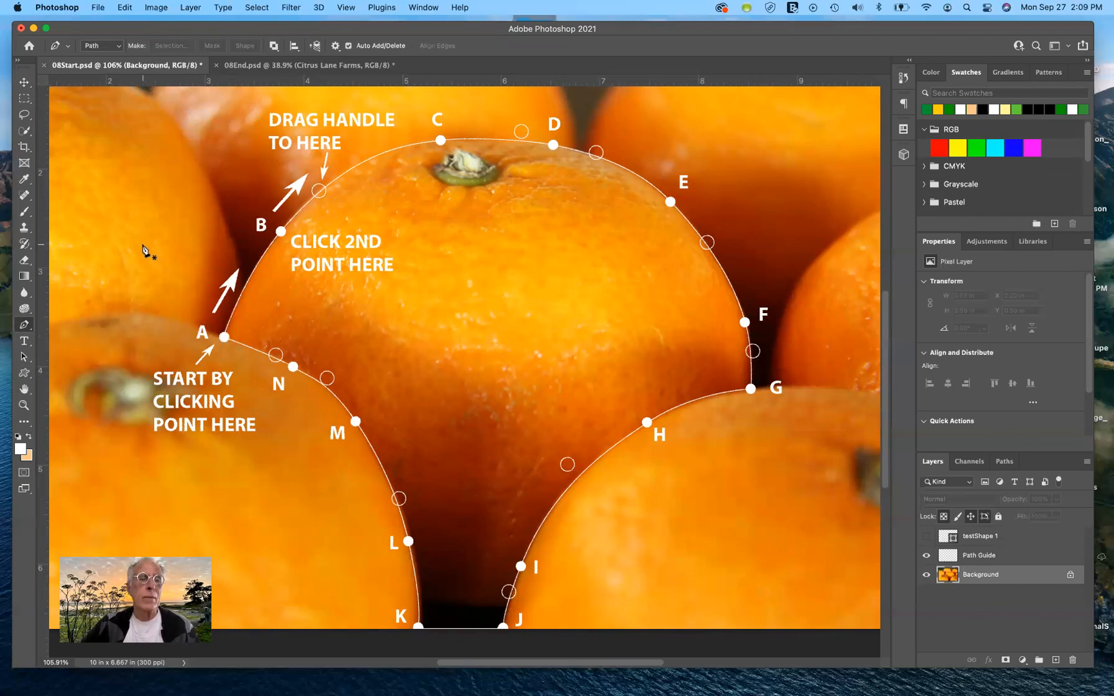
left_click(223, 337)
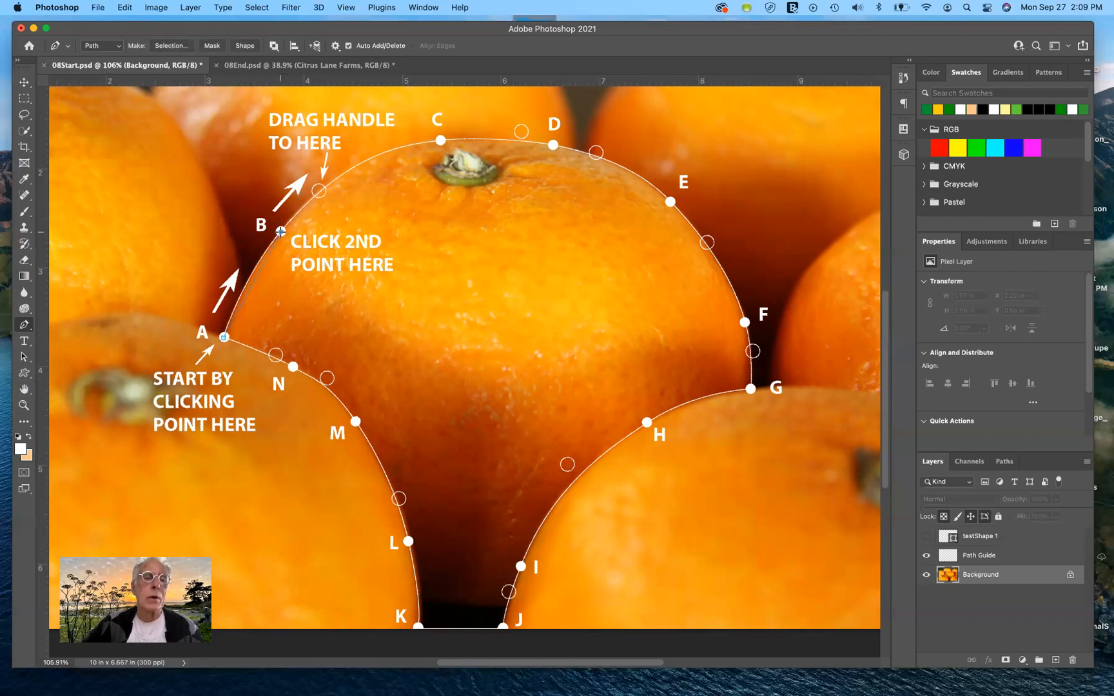
left_click_drag(280, 231, 318, 192)
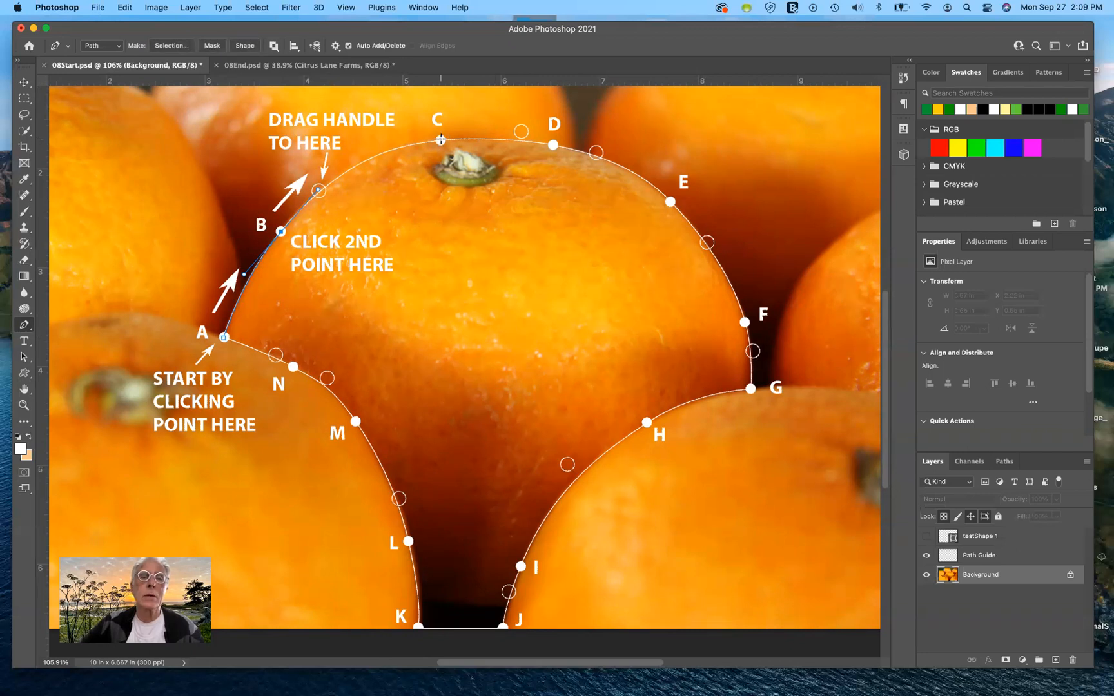
left_click_drag(440, 139, 523, 132)
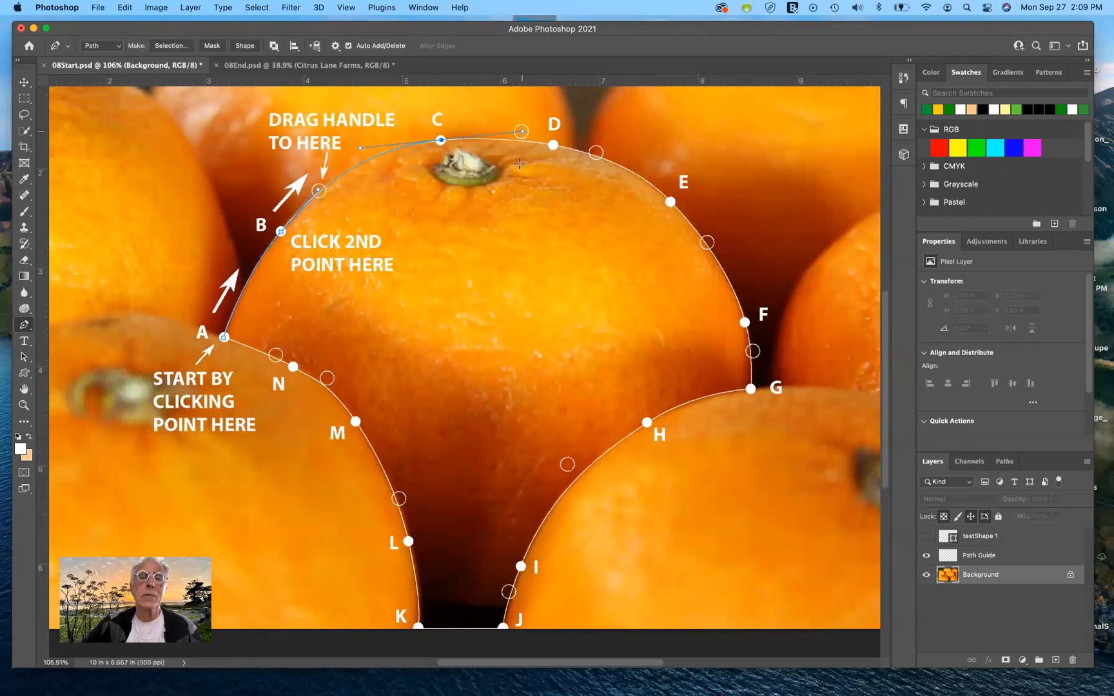
left_click(553, 146)
left_click_drag(579, 150, 593, 155)
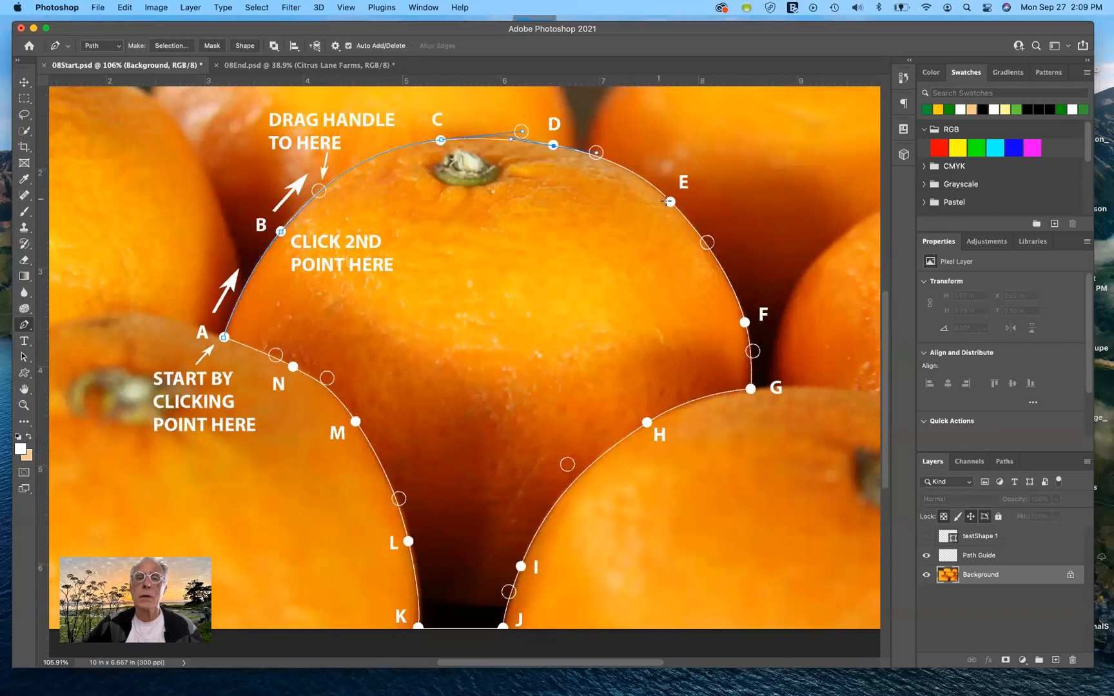
Step: Continue the path down the orange's edge with curved points at E and F, plus a corner point at G
left_click_drag(671, 202, 706, 243)
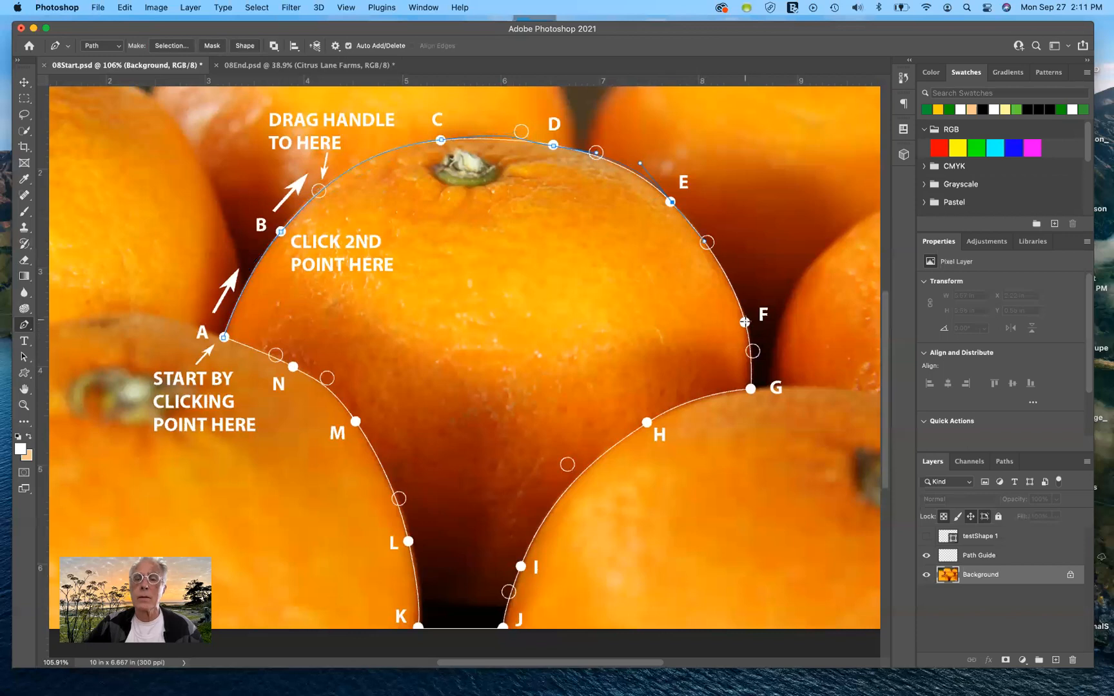
left_click(744, 322)
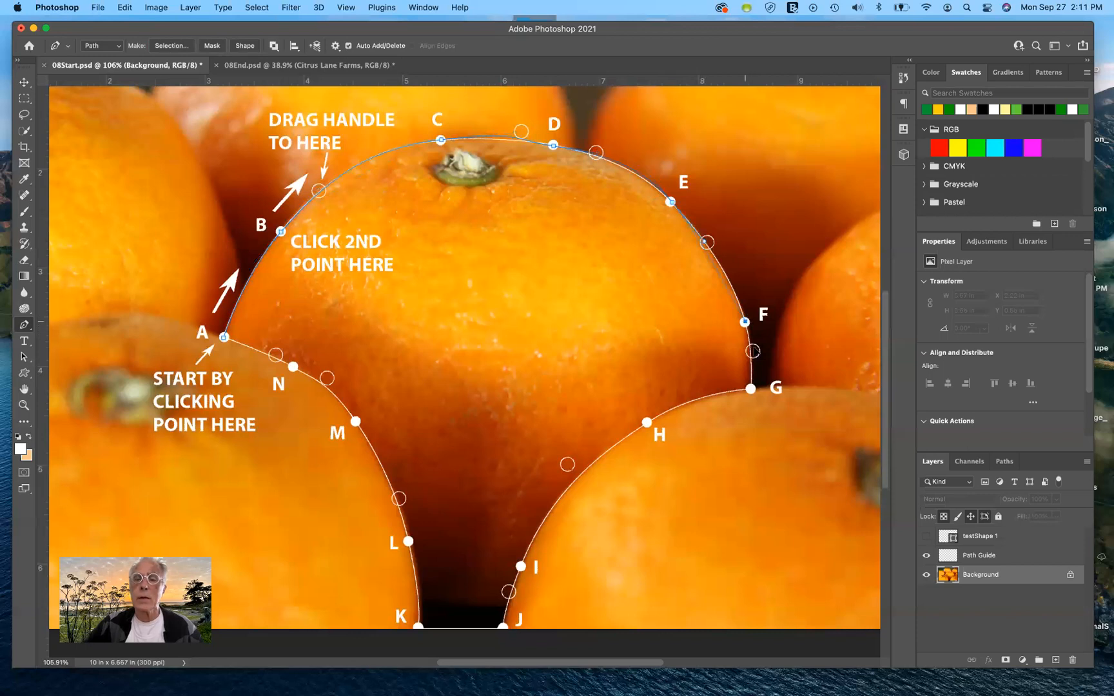
left_click_drag(744, 321, 753, 352)
left_click(750, 388)
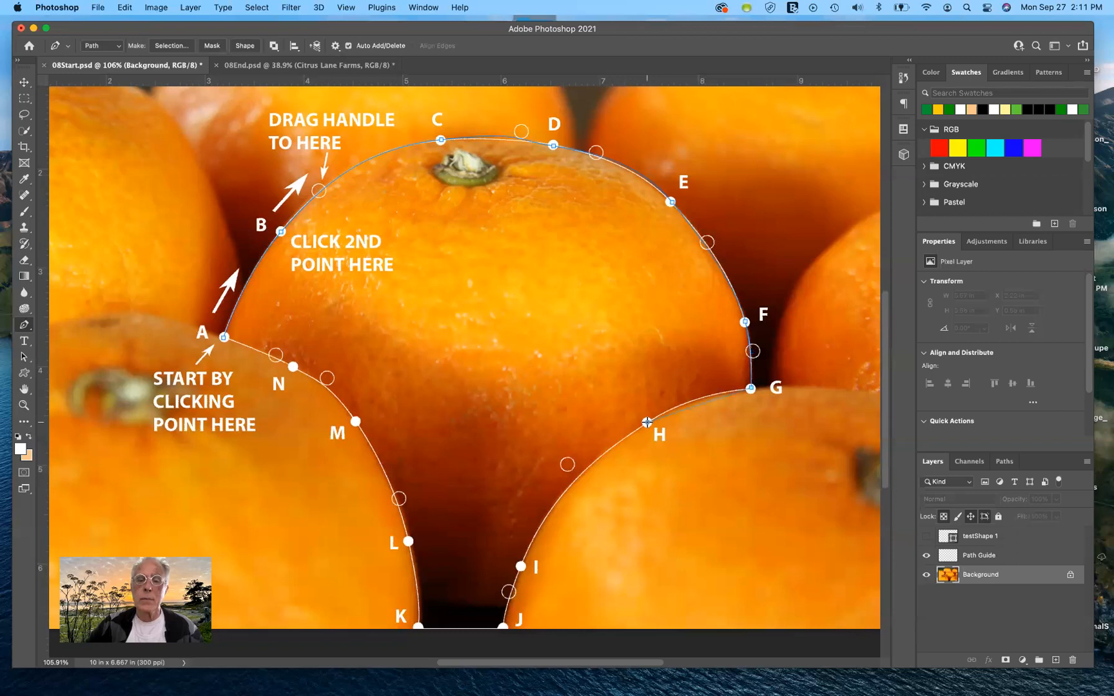
Step: Extend the path with curved points at H and I, and corner points at J and K along the image's lower edge
mouse_move(585, 462)
left_mouse_down()
mouse_move(564, 460)
mouse_move(592, 438)
mouse_move(600, 445)
left_mouse_up()
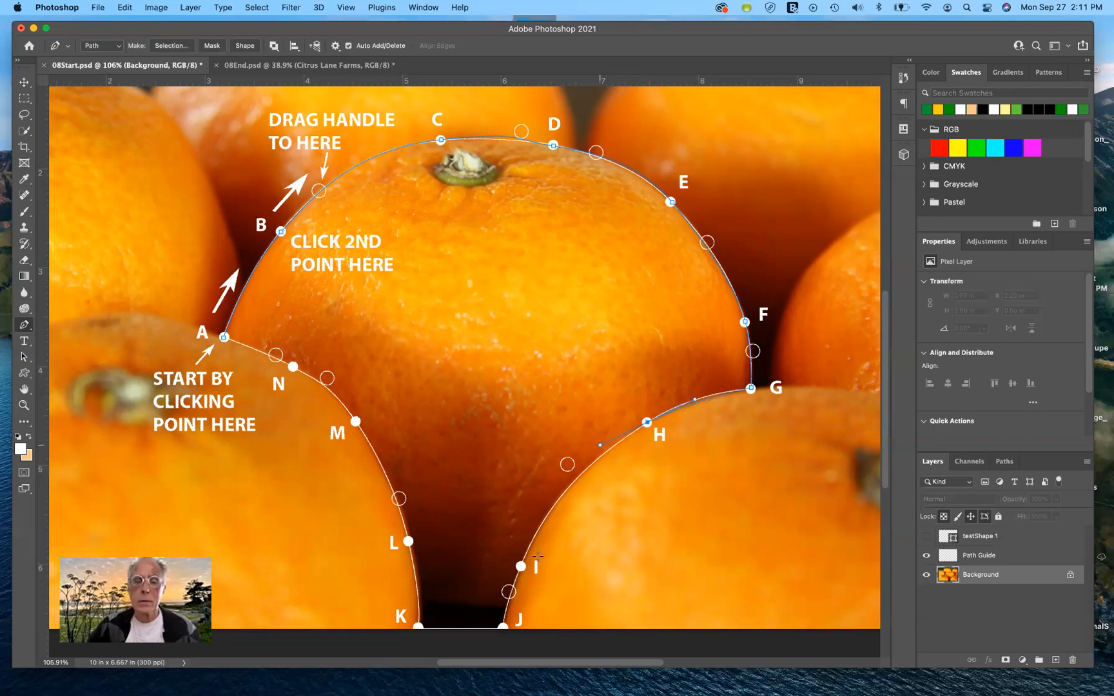
left_click_drag(520, 566, 506, 616)
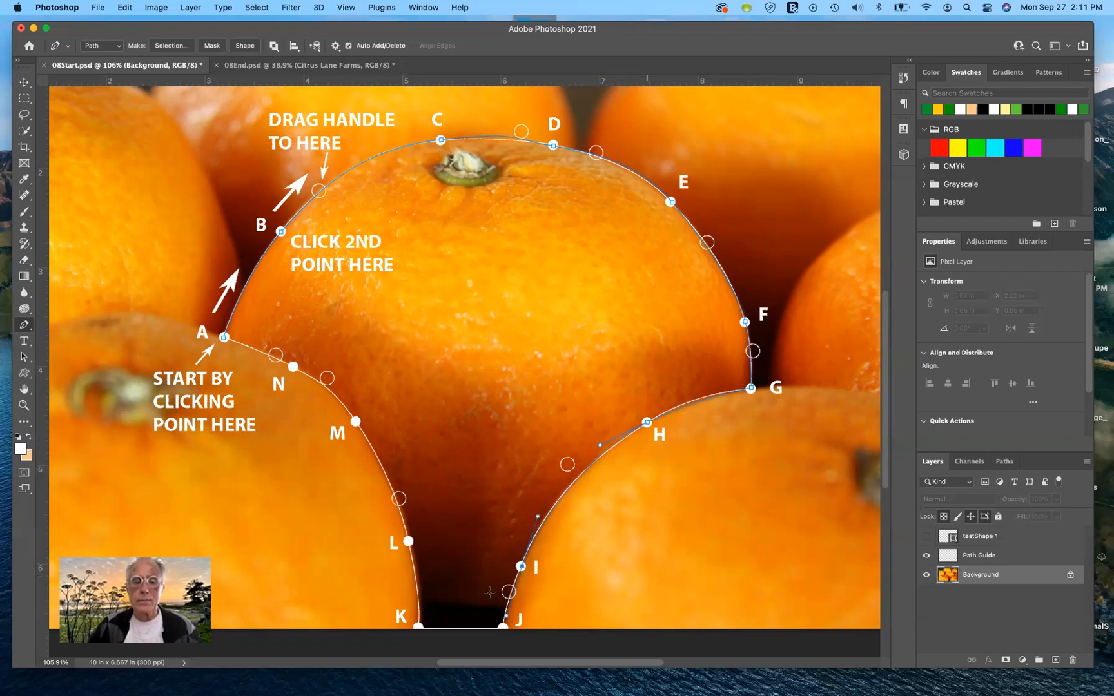
scroll(502, 596, "down", 2)
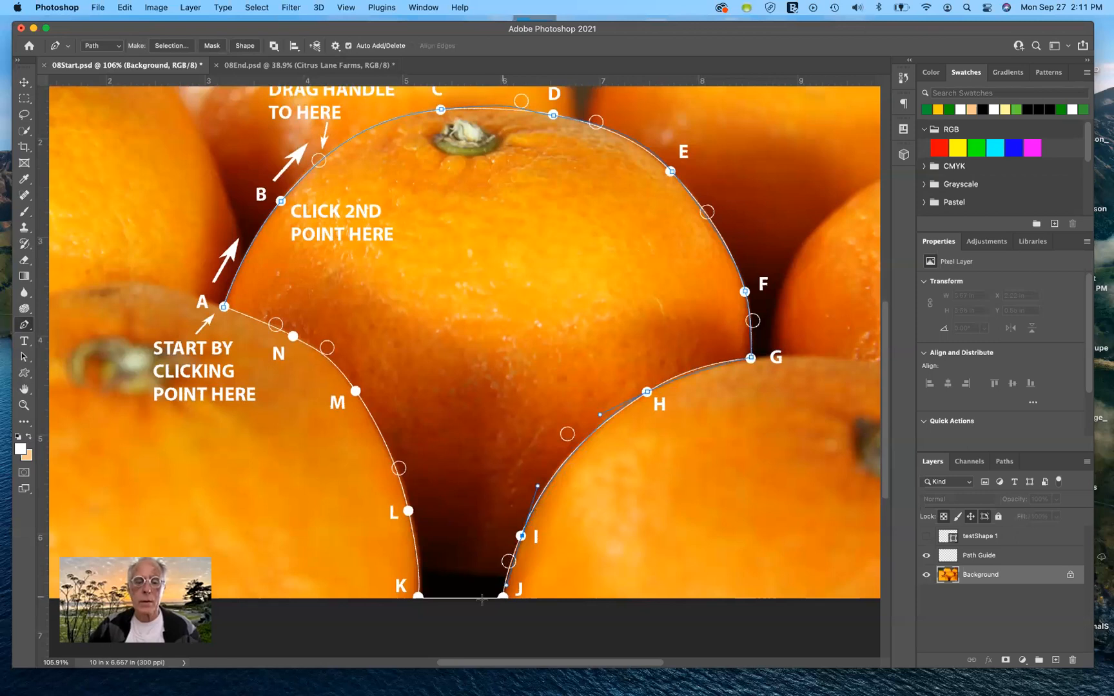
left_click(502, 597)
left_click(418, 596)
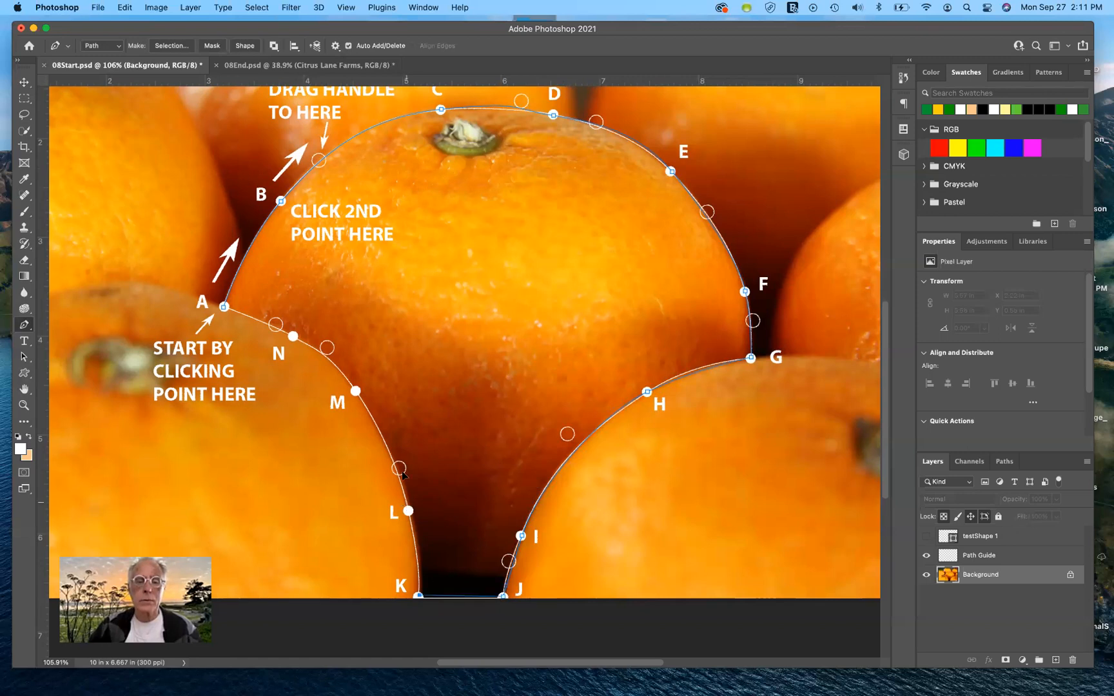
Step: Add curved points at L, M and N, and close the path at starting point A
left_click_drag(408, 511, 398, 462)
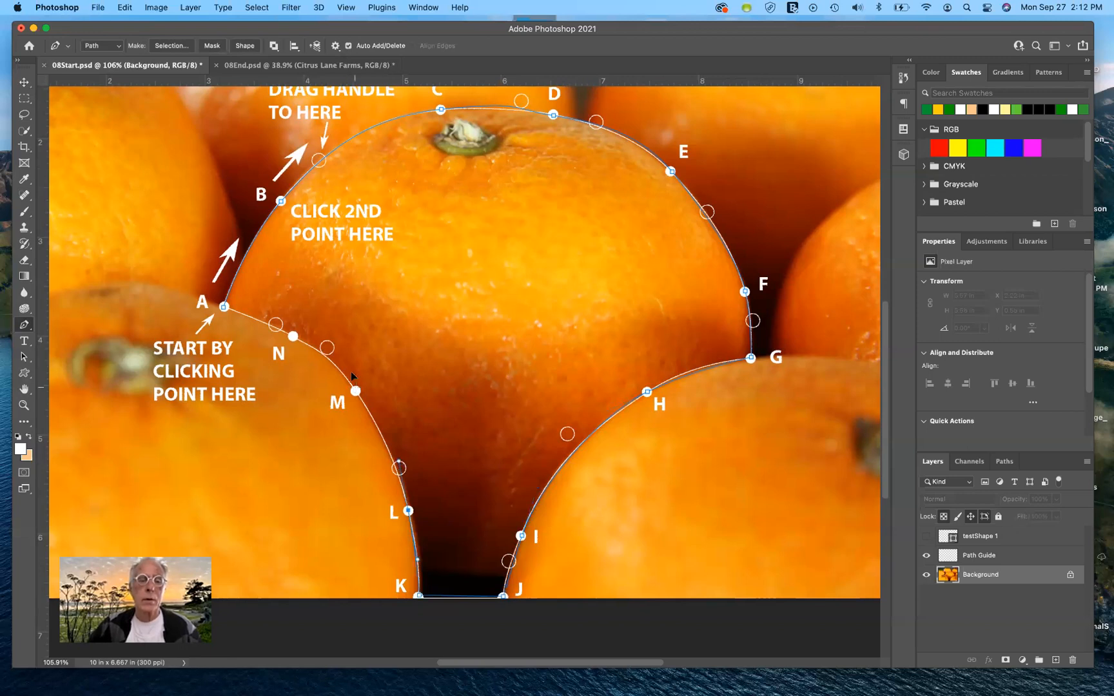
left_click_drag(355, 391, 344, 371)
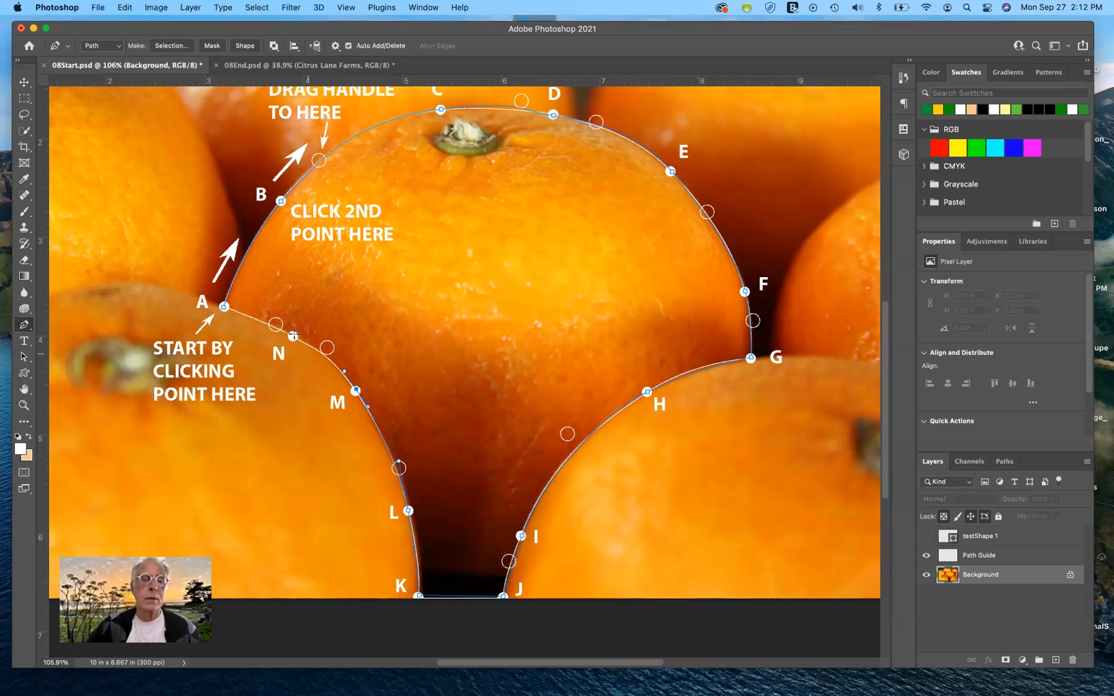
left_click_drag(294, 335, 276, 325)
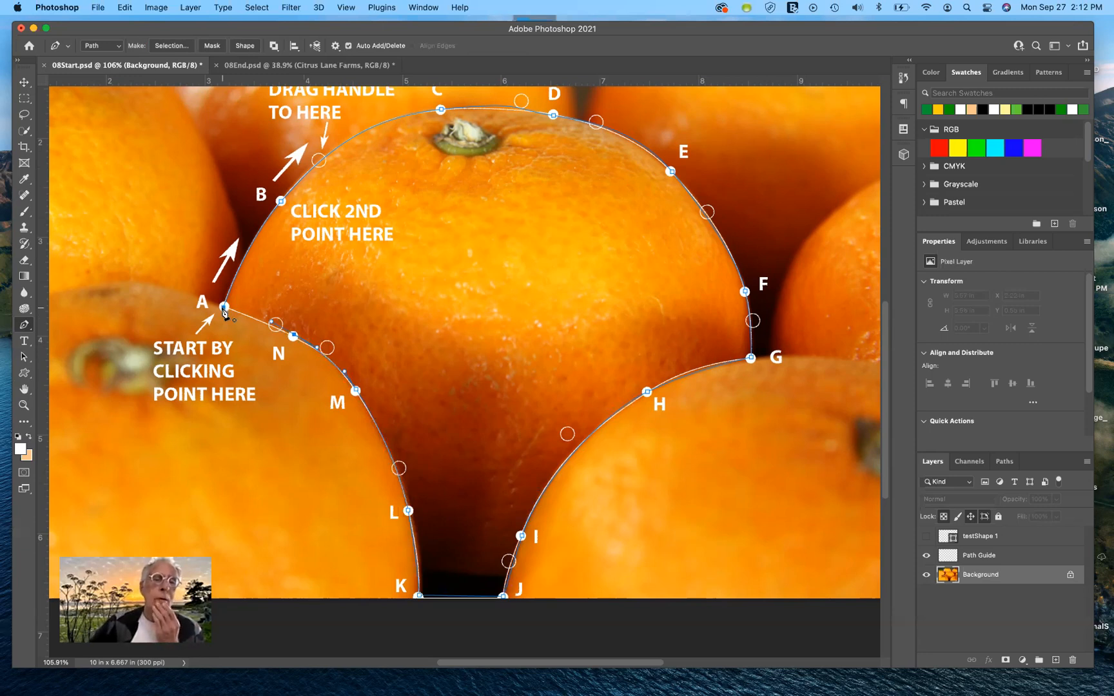
key("shift+super+4")
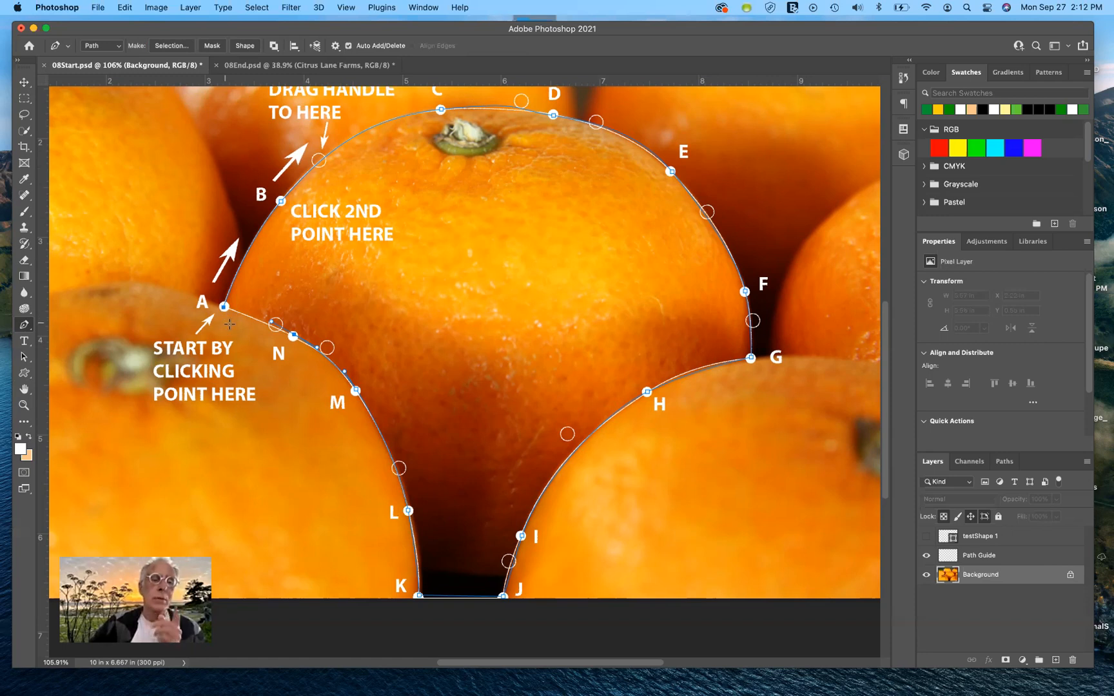
key("Escape")
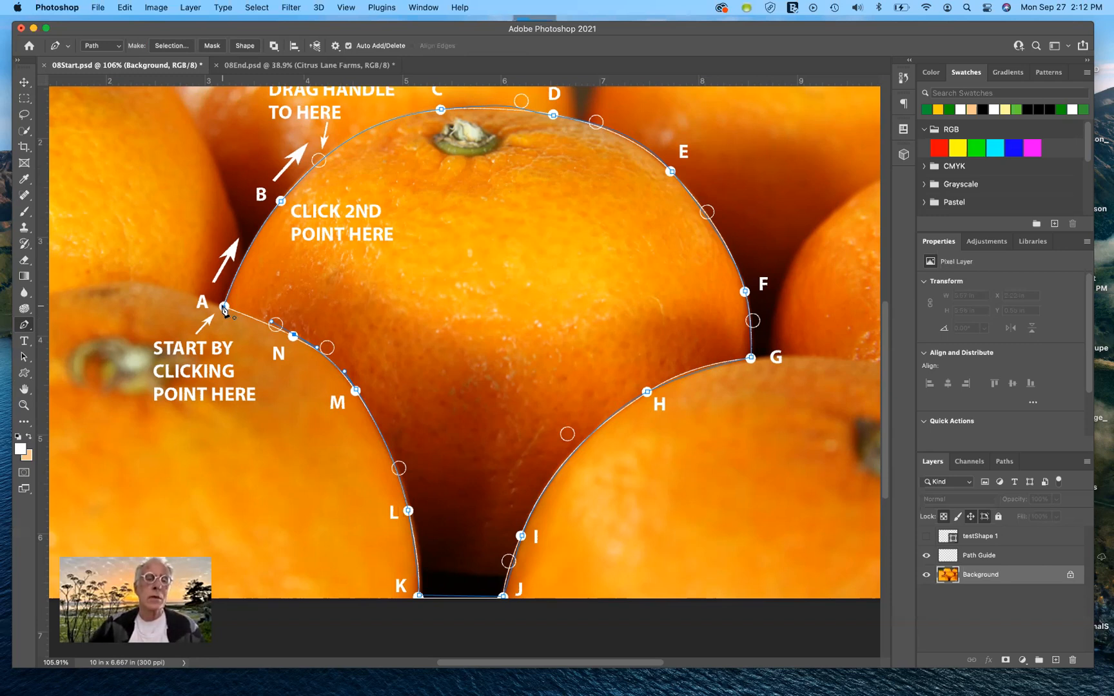
left_click(224, 307)
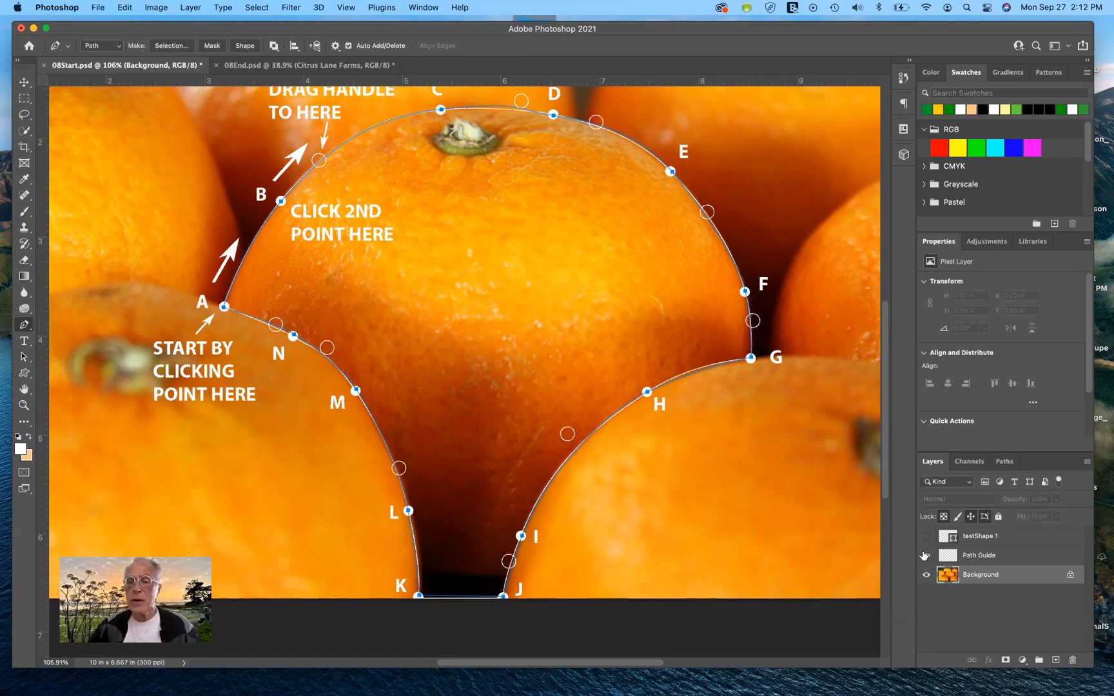
Step: Hide the Path Guide layer
left_click(924, 576, "alt")
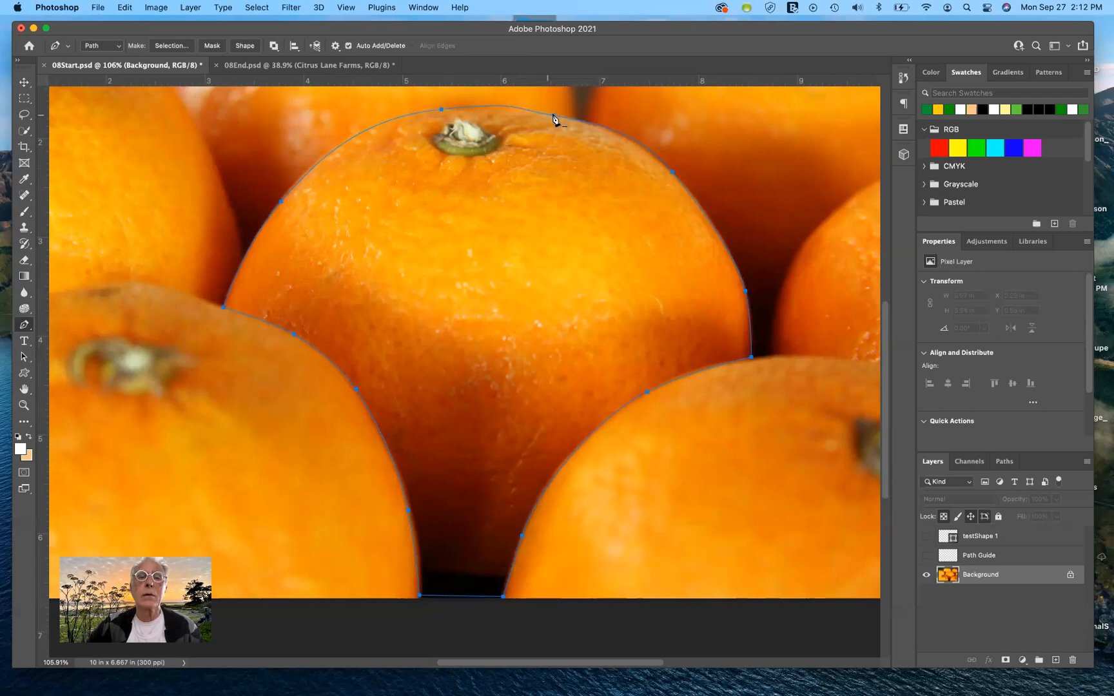
Step: Try moving the whole path away from the centre orange with the Path Selection tool, and undo the move
left_click(23, 357)
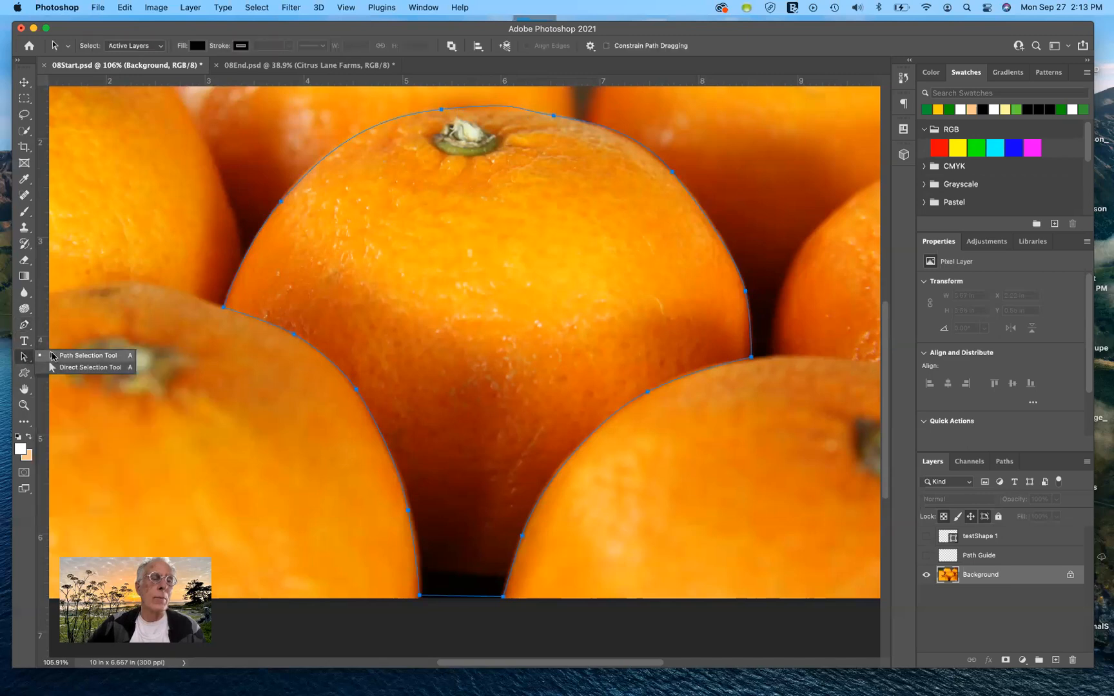
left_click(254, 320)
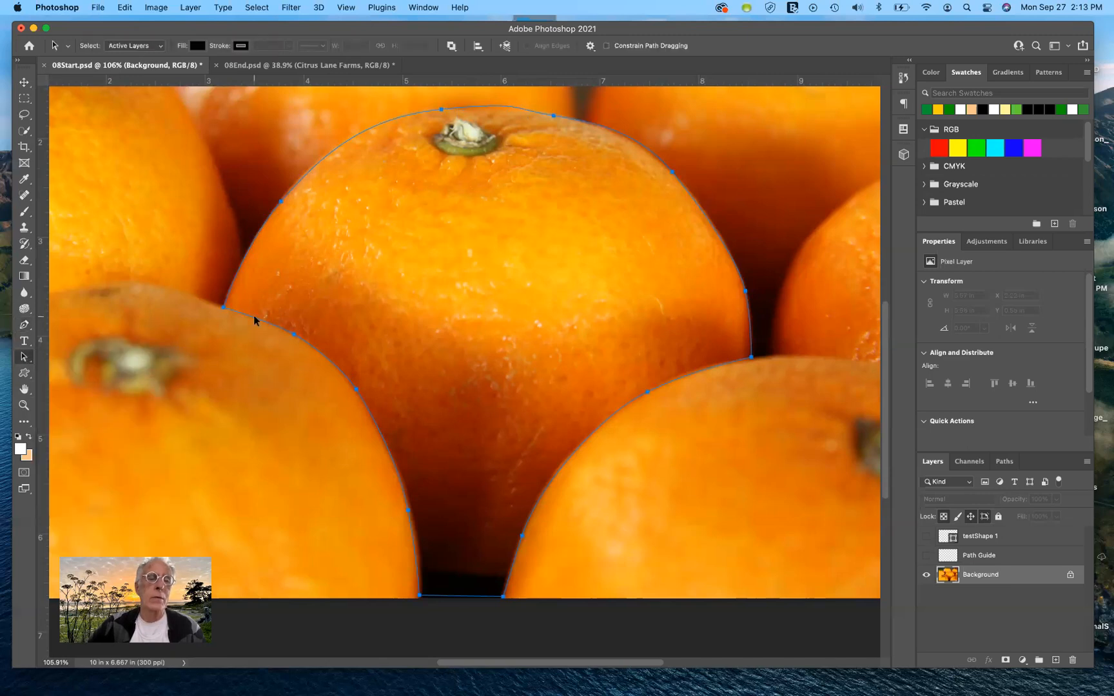
left_click_drag(254, 320, 156, 317)
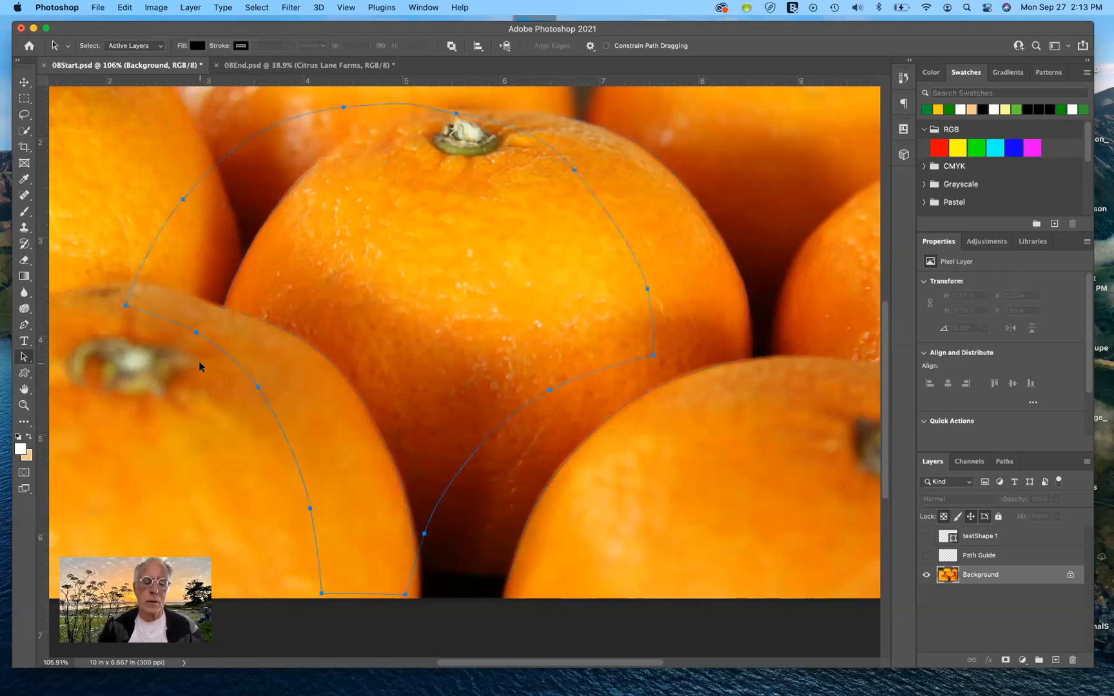
key("super+z")
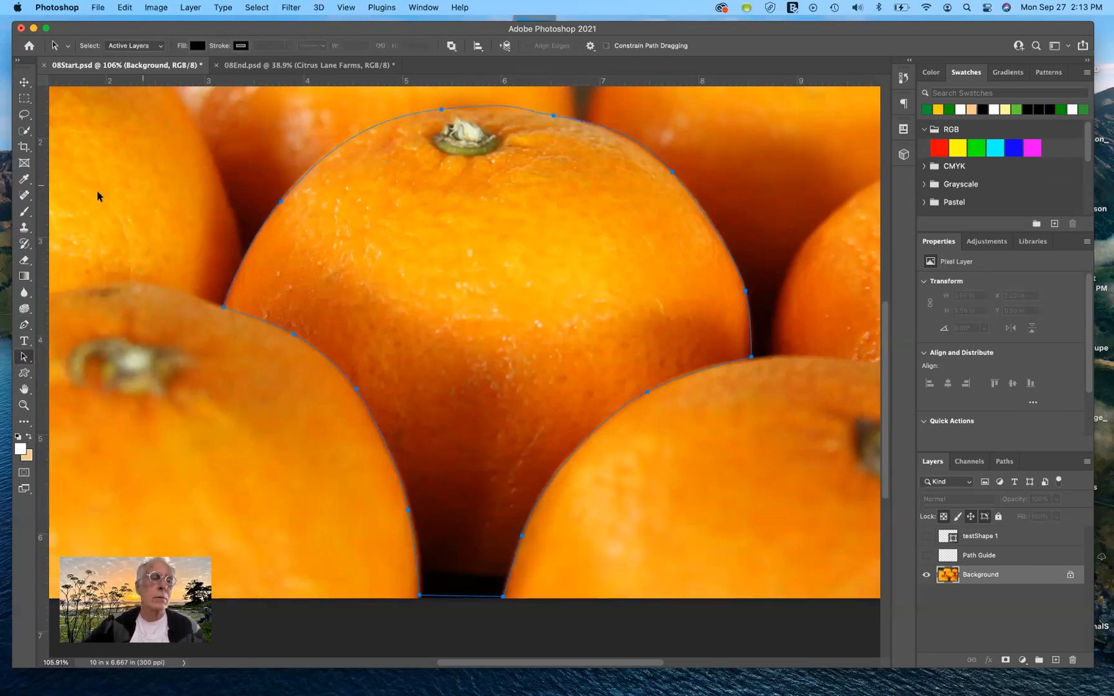
Step: Refine the path along the centre orange's top with the Direct Selection tool, shortening the handle near the stem and adjusting the curve beside it
left_click(24, 357)
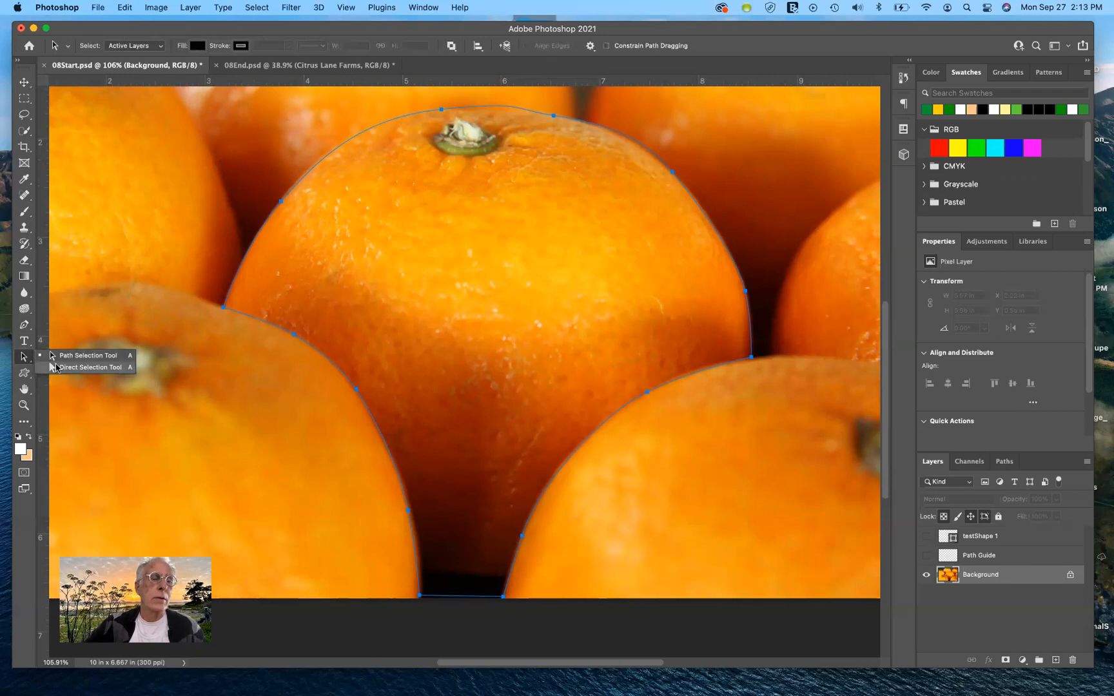
left_click(461, 267)
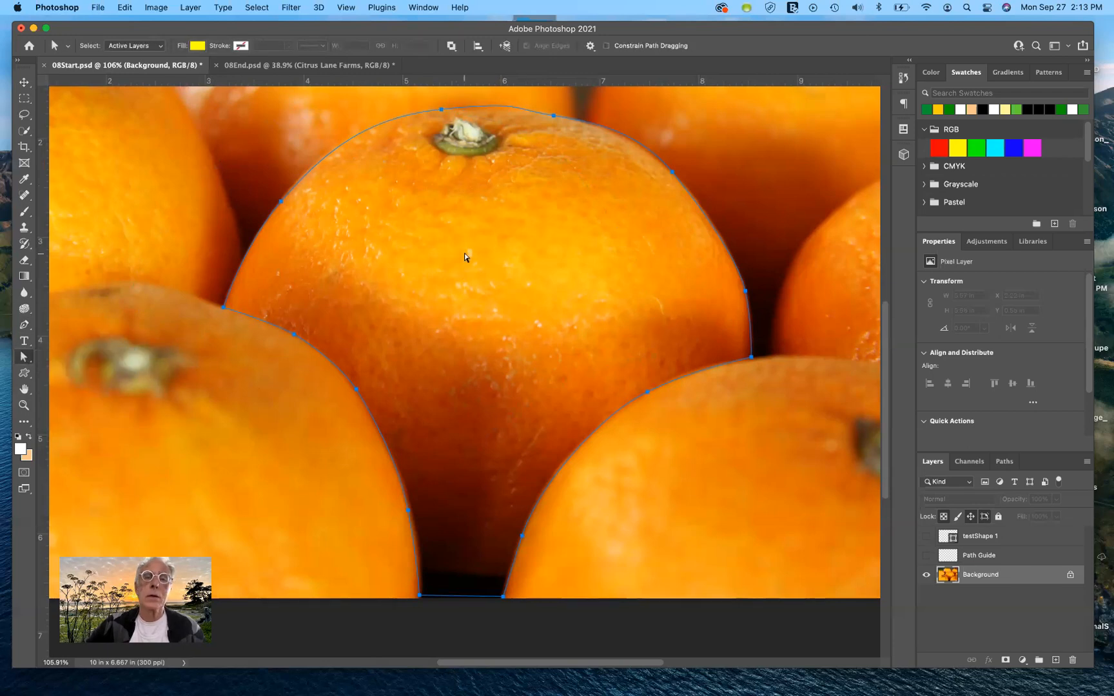
left_click(556, 114)
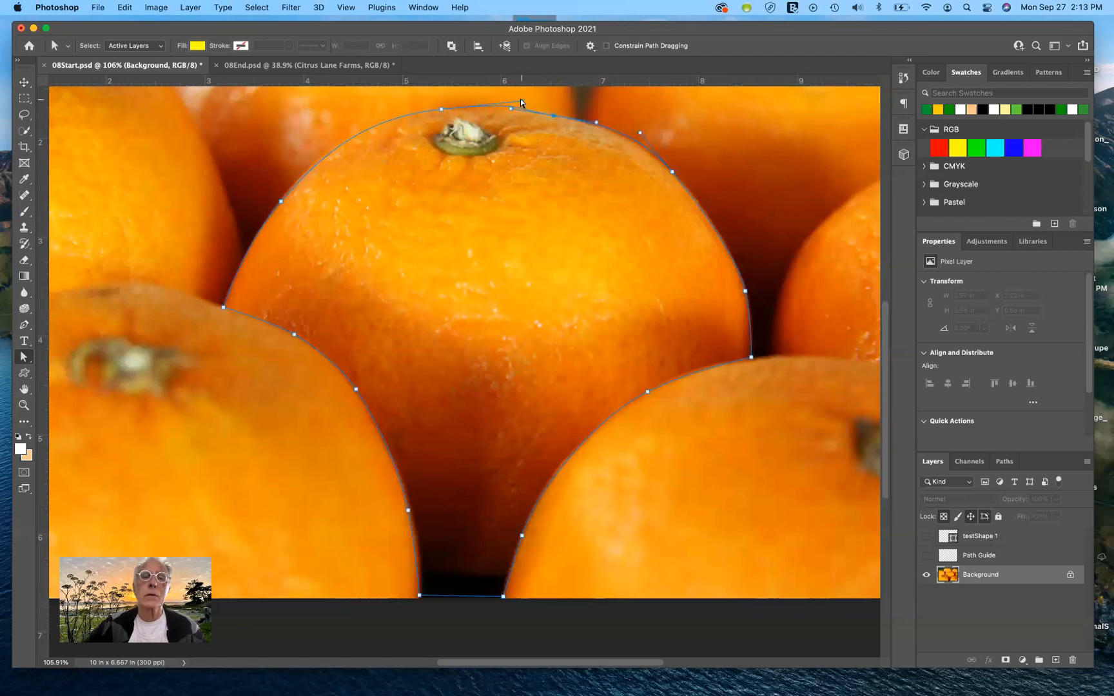
left_click_drag(520, 100, 483, 180)
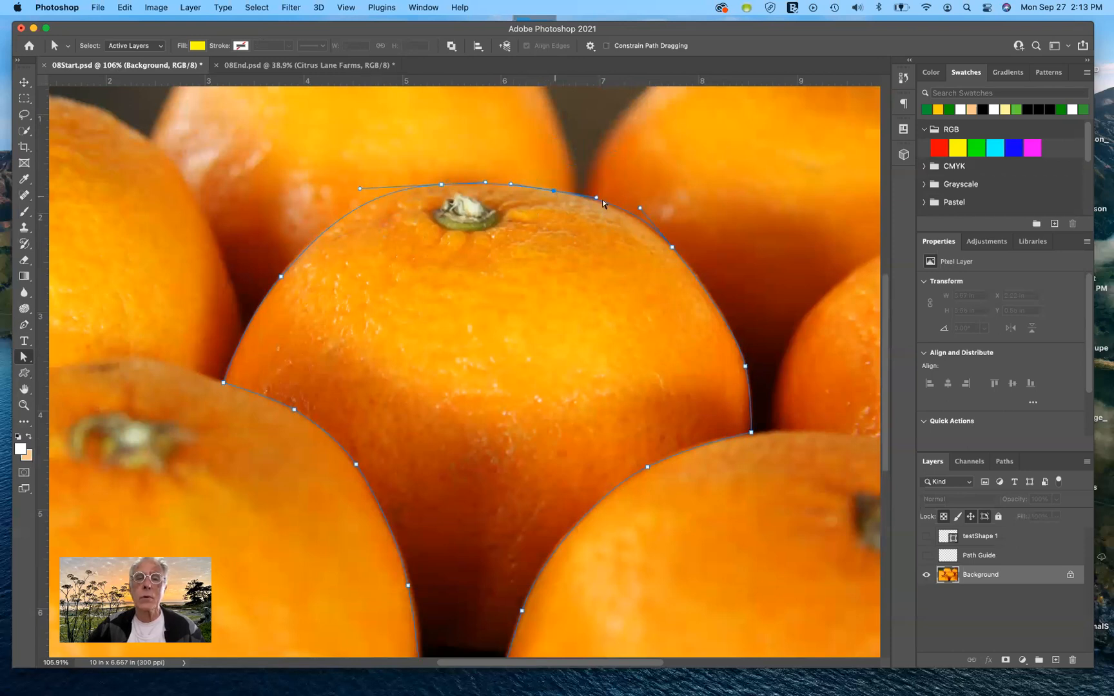
left_click(643, 212)
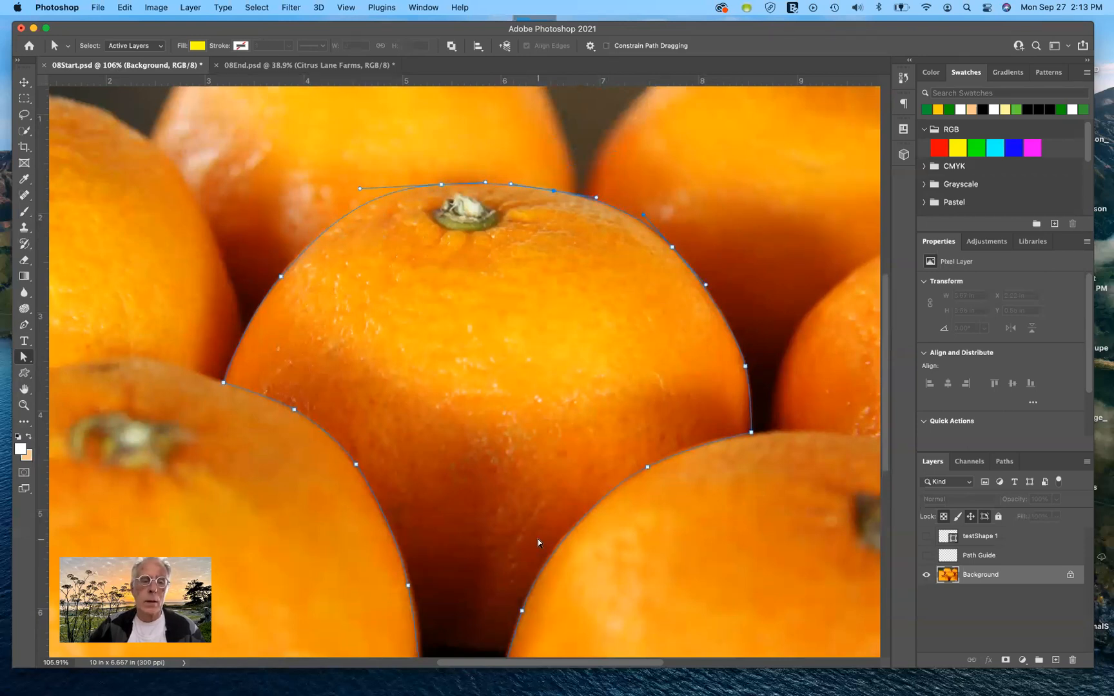
scroll(538, 539, "down", 5)
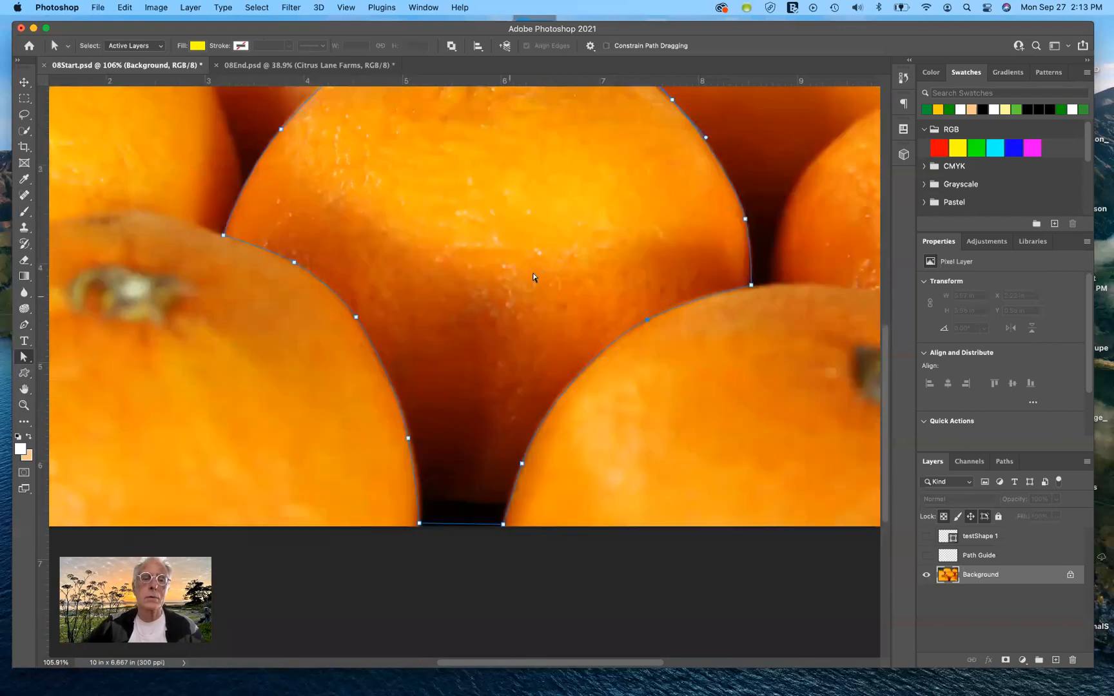
scroll(532, 274, "up", 5)
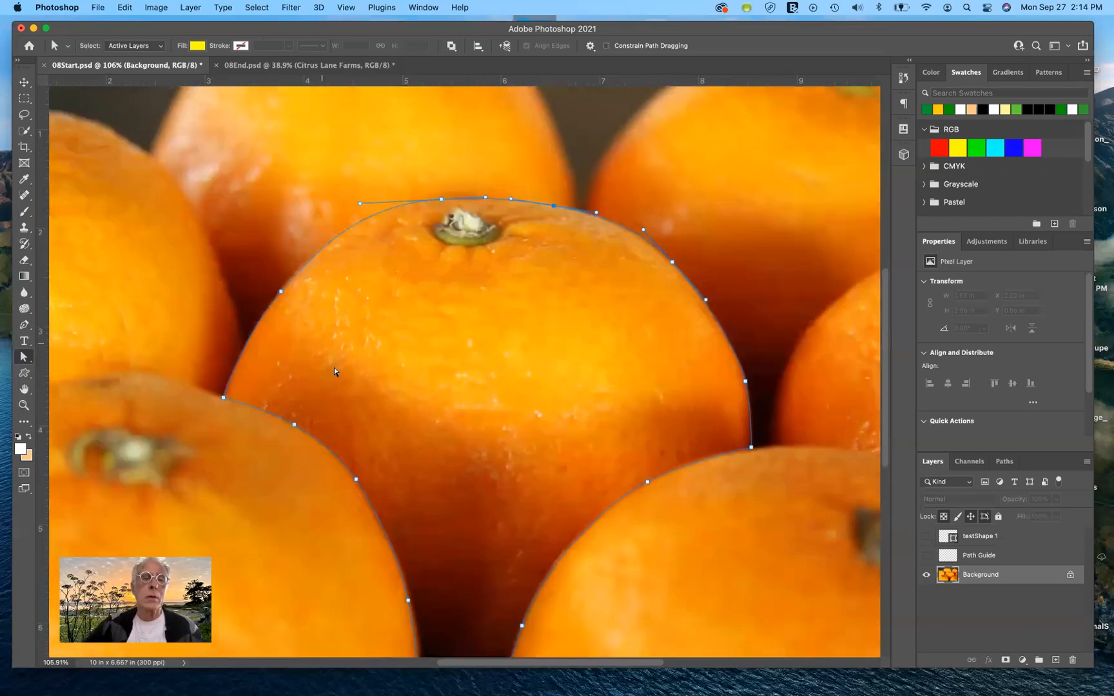
Step: Switch back to the Path Selection tool and load the orange's Work Path as a selection
left_click(23, 358)
left_click(77, 356)
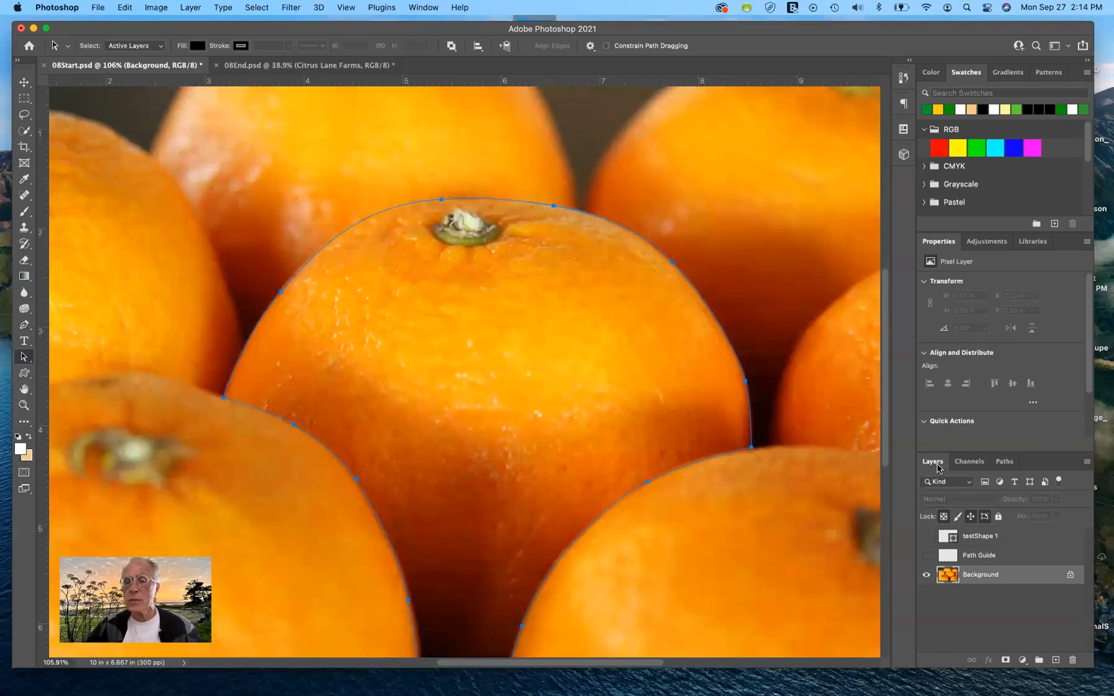
left_click(1002, 461)
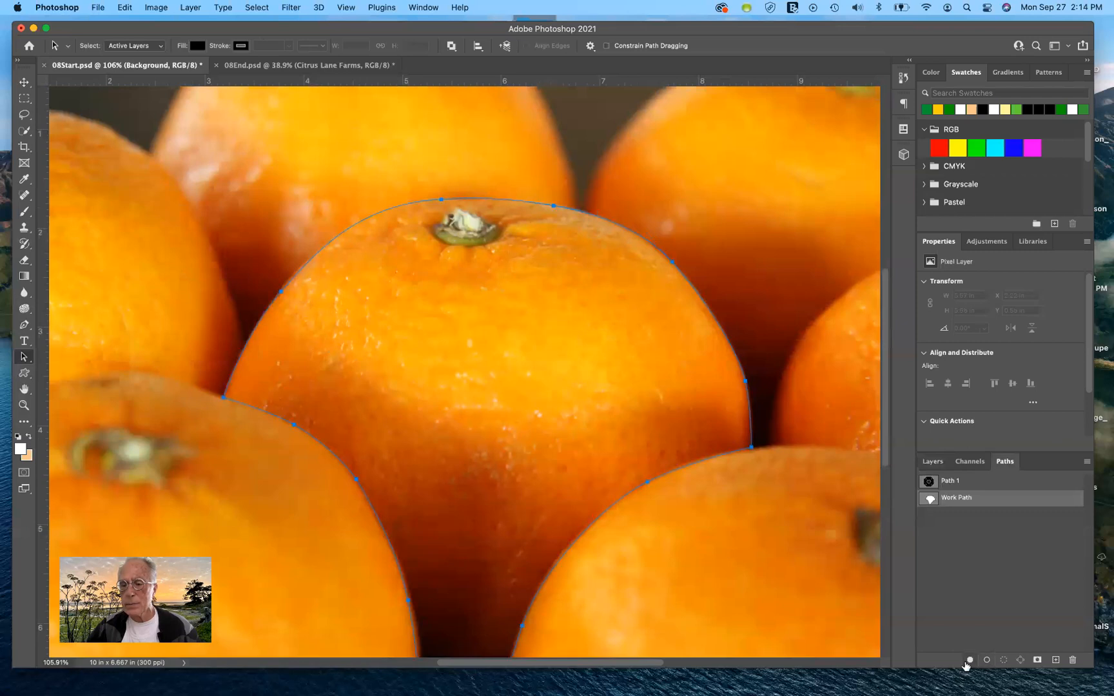
left_click(1004, 660)
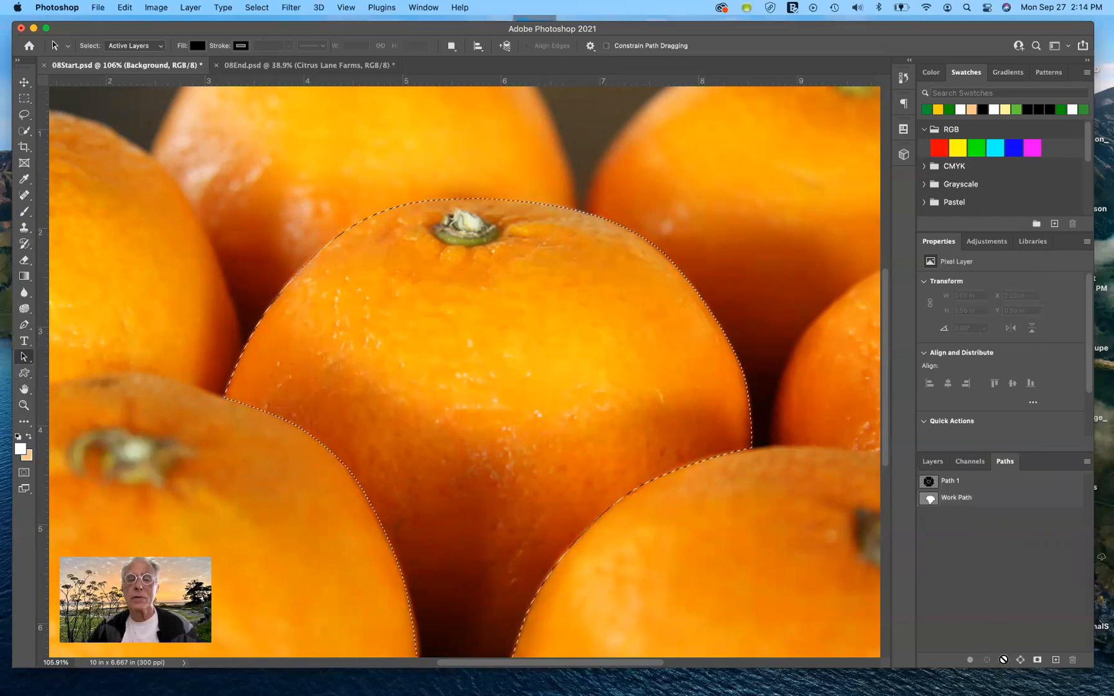
Step: Add a Hue/Saturation adjustment layer limited to the selected orange, and set its hue to +13
left_click(931, 462)
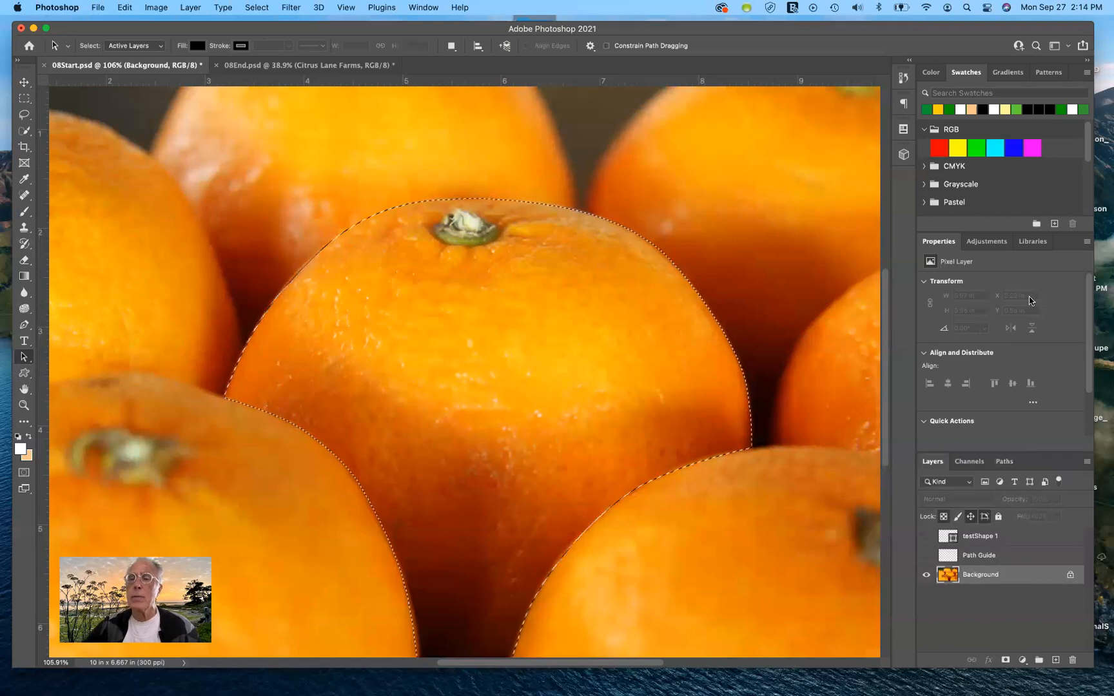
left_click(995, 242)
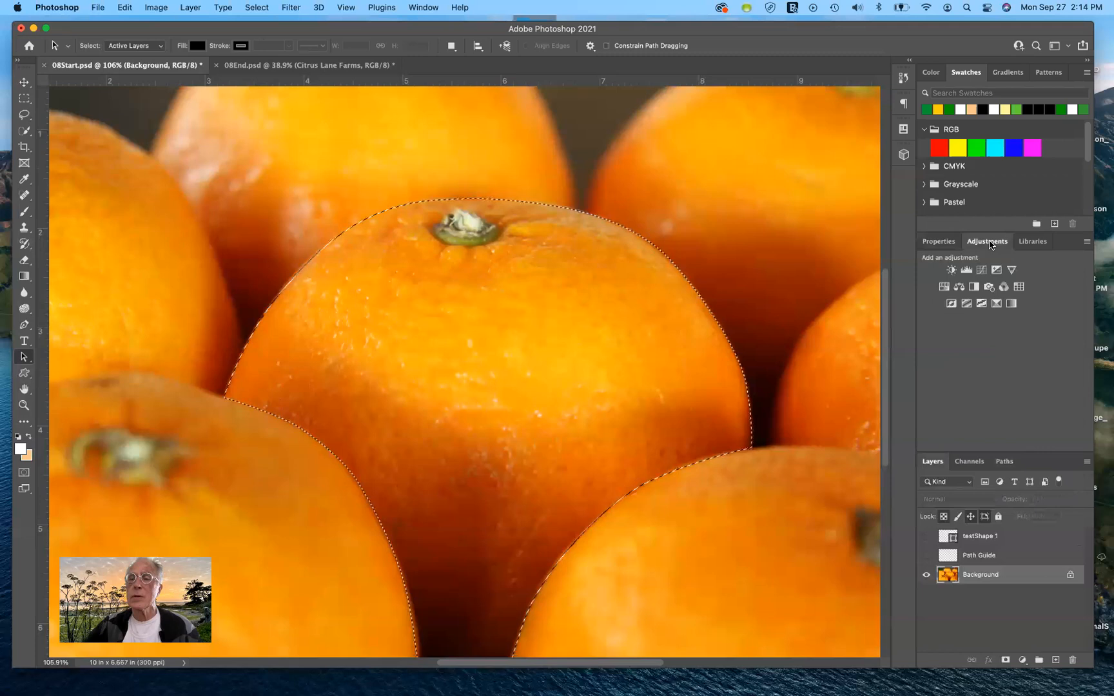
left_click(943, 291)
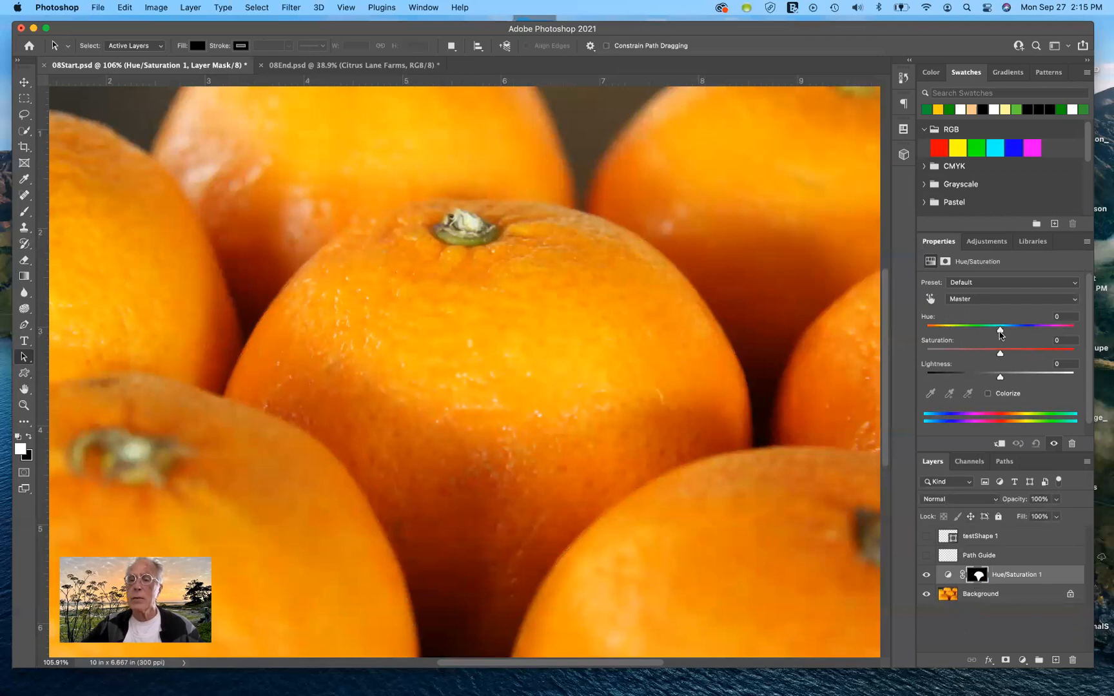
left_click_drag(999, 331, 1009, 332)
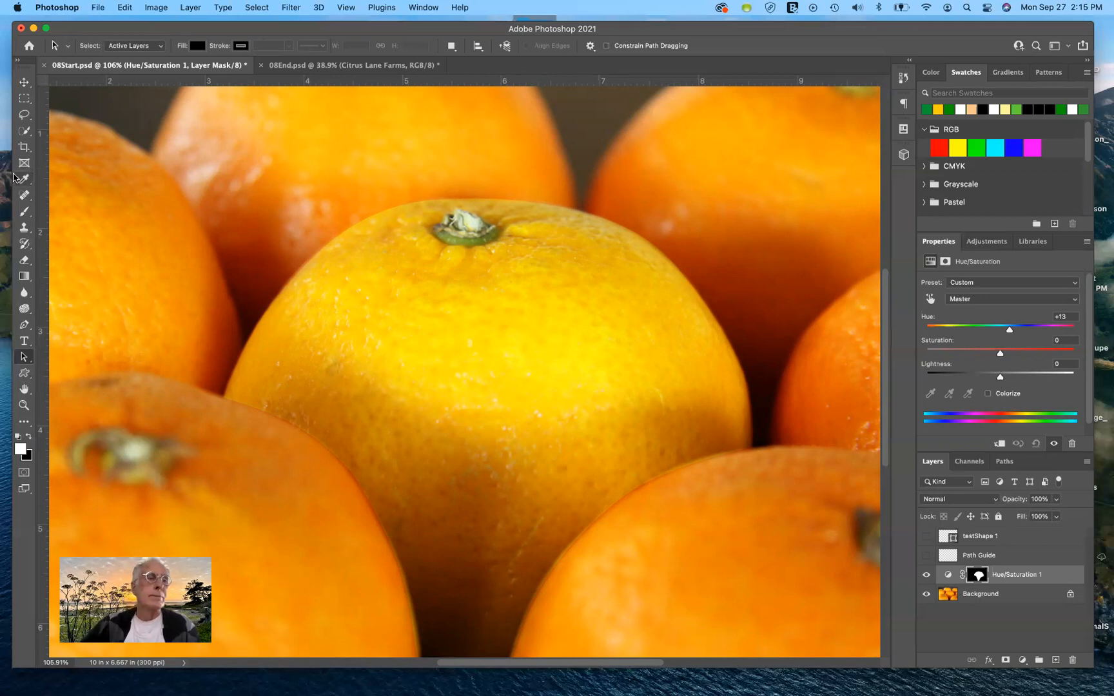
Step: With the Hue/Saturation 1 layer hidden, select the whole centre orange on the Background layer using the Quick Selection tool
left_click(27, 132)
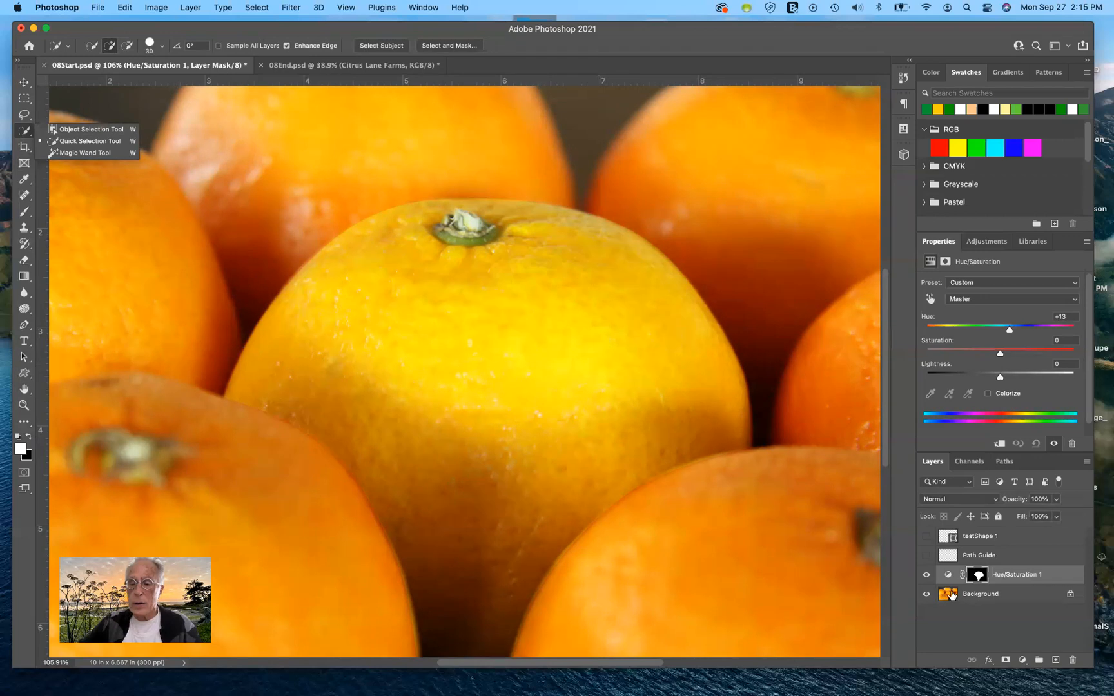
left_click(926, 577)
left_click(926, 577)
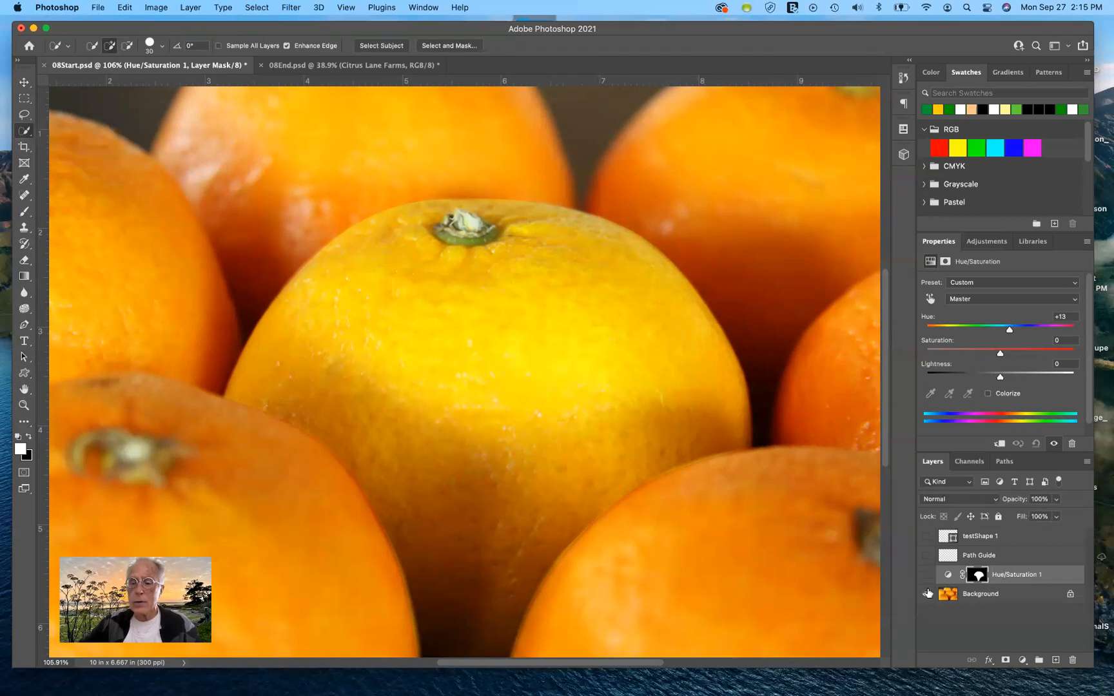
left_click(946, 596)
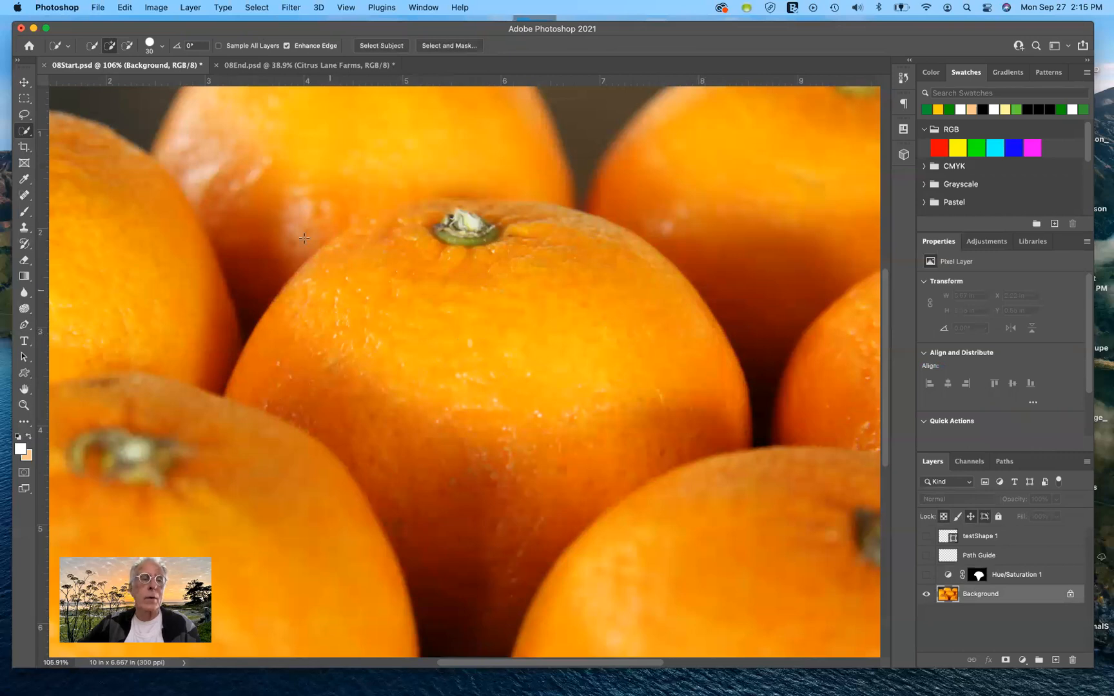
left_click(25, 134)
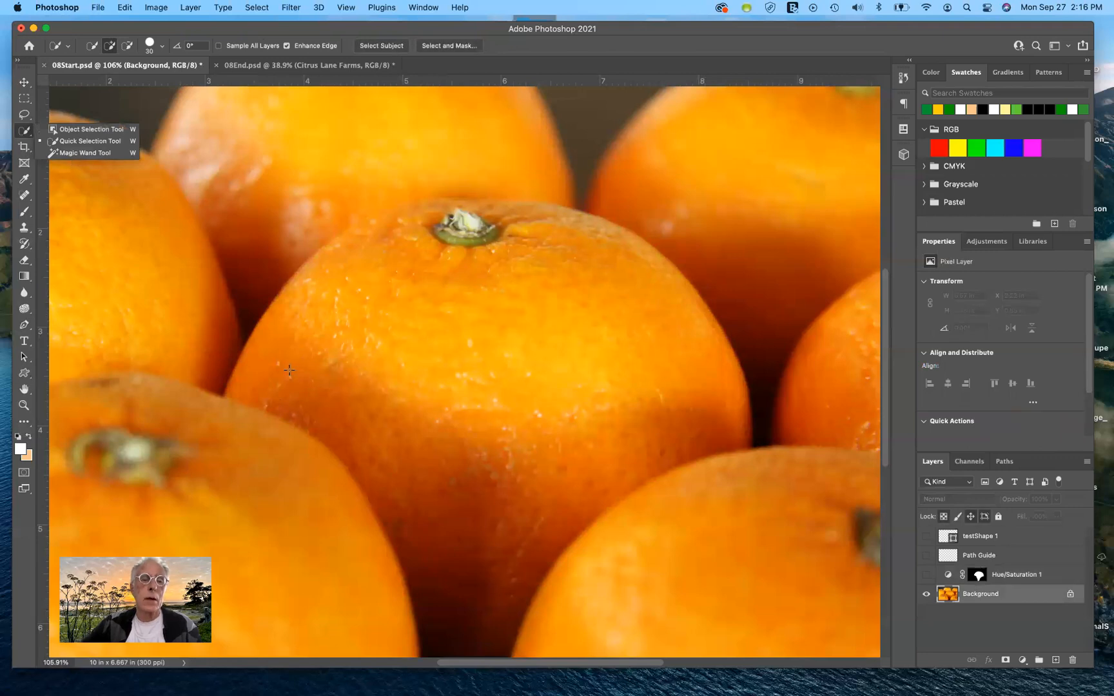
mouse_move(312, 354)
left_mouse_down()
mouse_move(519, 352)
mouse_move(620, 358)
left_mouse_up()
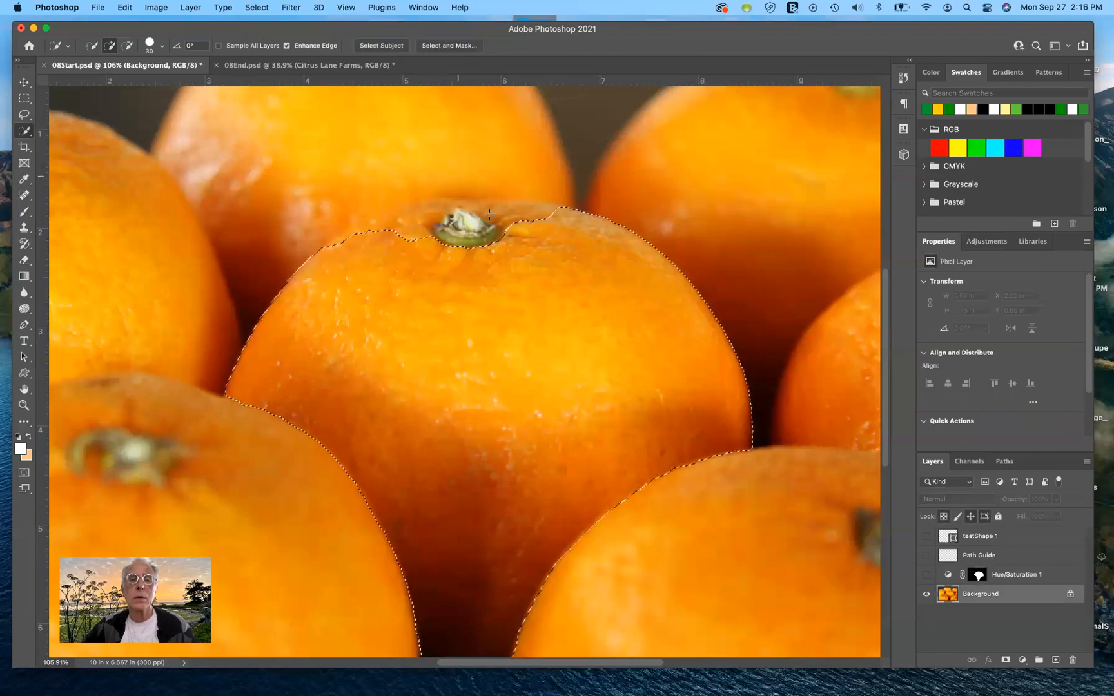
mouse_move(554, 214)
left_mouse_down()
mouse_move(440, 208)
mouse_move(350, 238)
left_mouse_up()
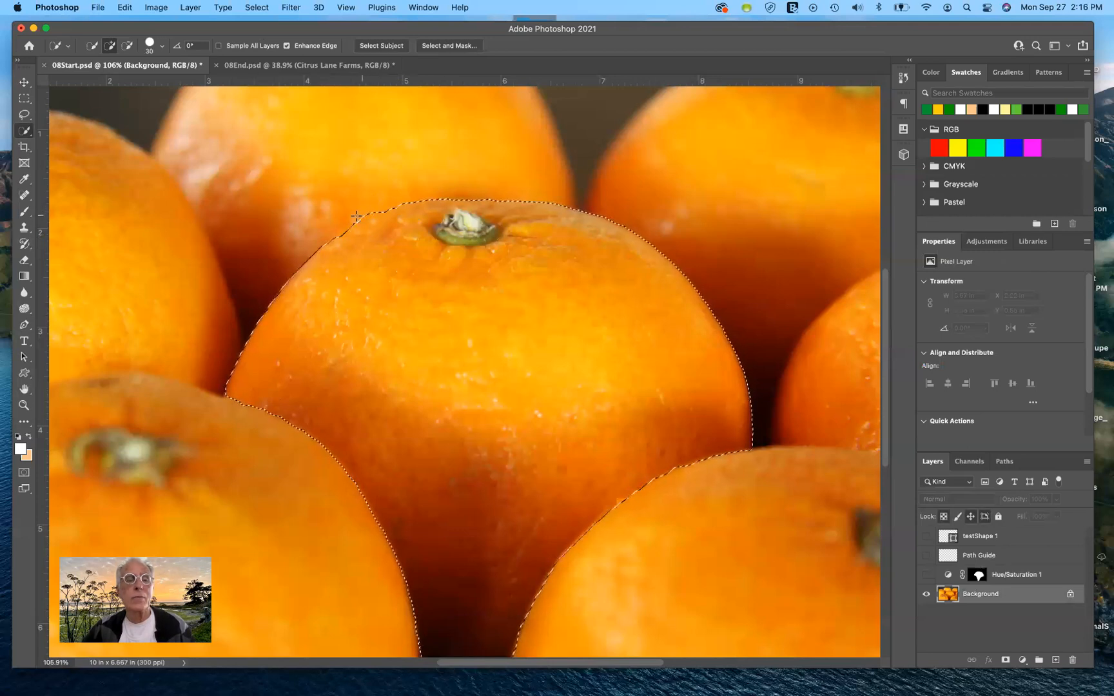
Step: Subtract the small bump on the orange's upper-left edge from the selection with the Lasso tool
left_click(23, 115)
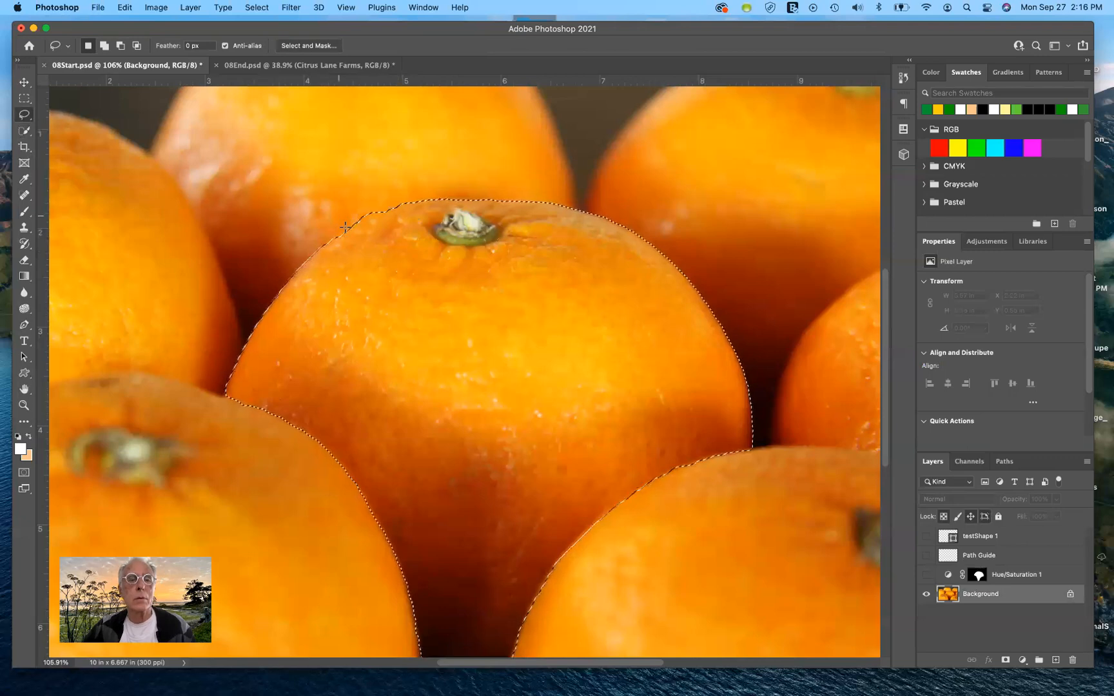
key("alt")
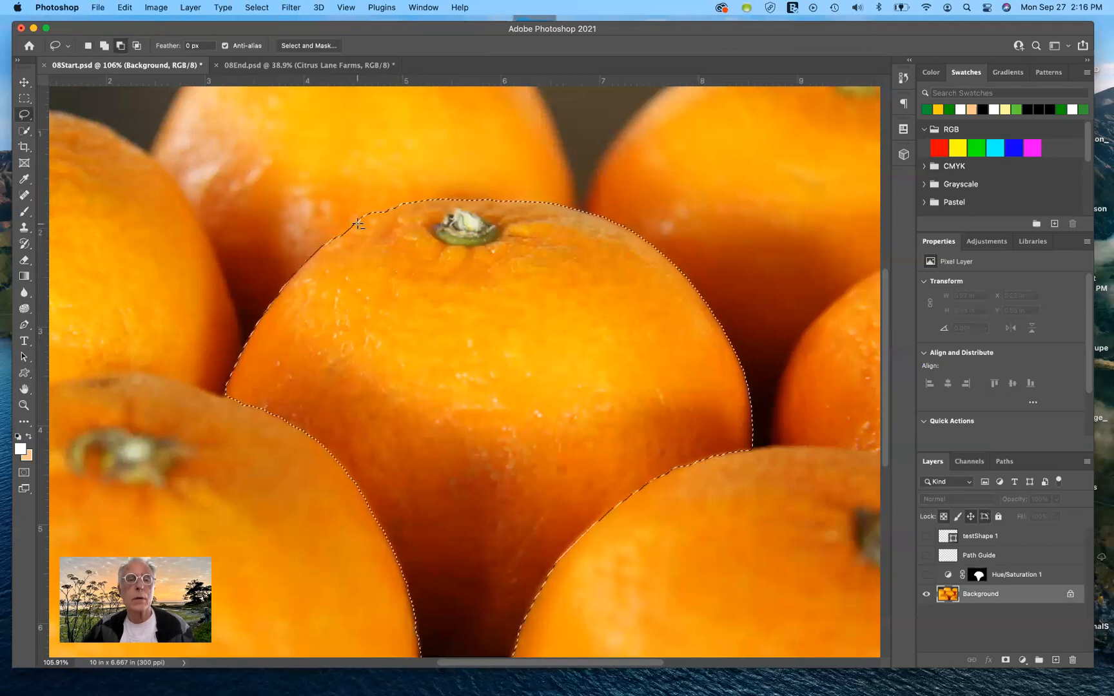
mouse_move(358, 223)
left_mouse_down()
mouse_move(376, 219)
mouse_move(379, 205)
mouse_move(364, 198)
mouse_move(349, 214)
mouse_move(356, 226)
left_mouse_up()
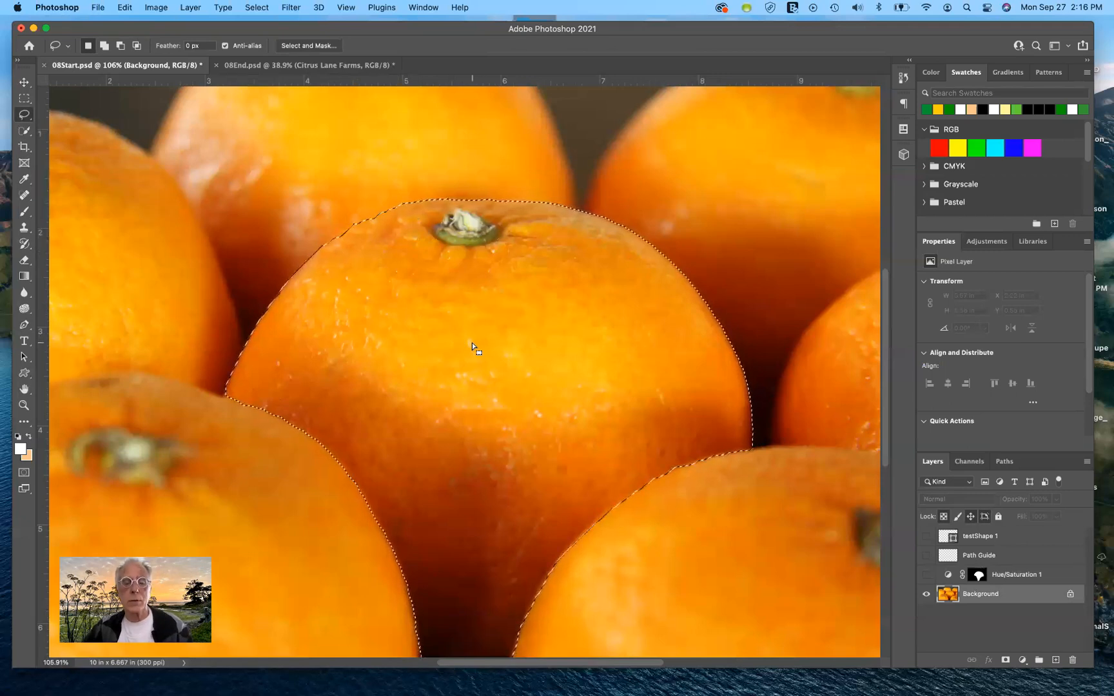
Step: Deselect the orange and show the Hue/Saturation 1 layer again
key("super+d")
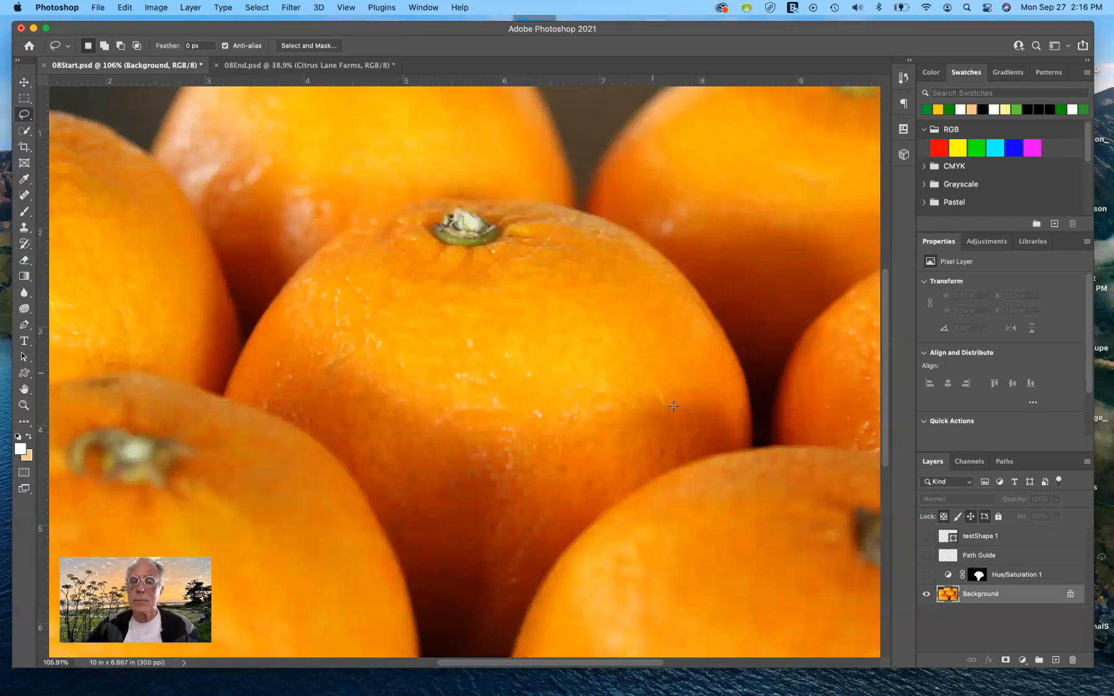
left_click(926, 575)
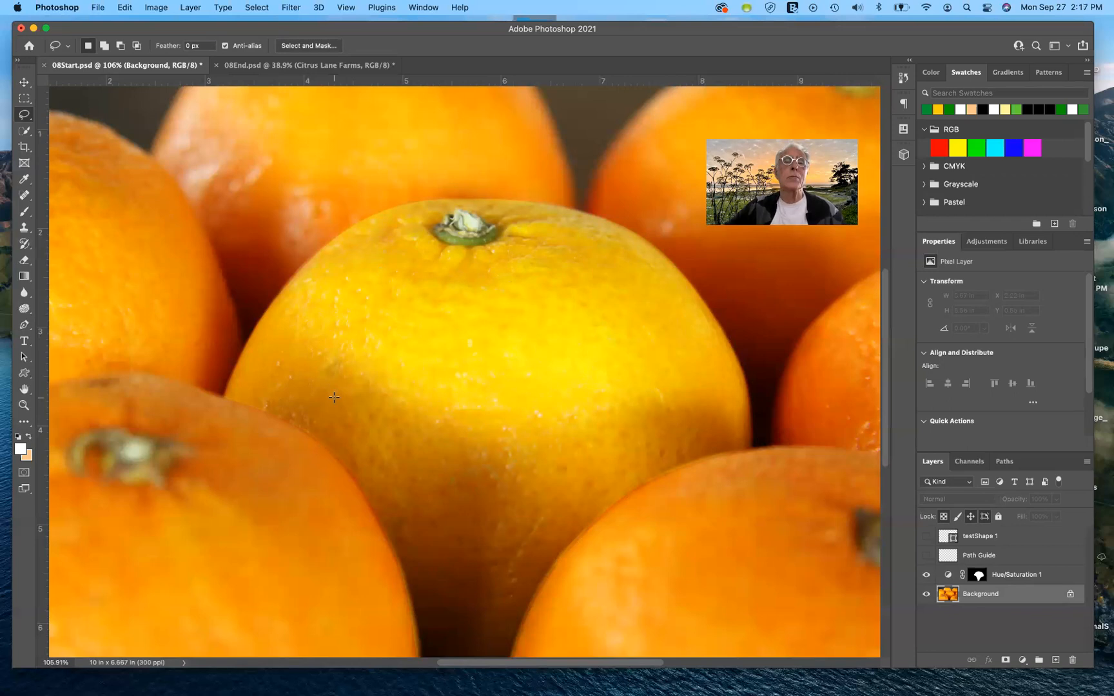
Step: With the testShape 1 layer active, draw a green rectangle shape about 643 × 335 px over the lower-left orange
left_click(24, 375)
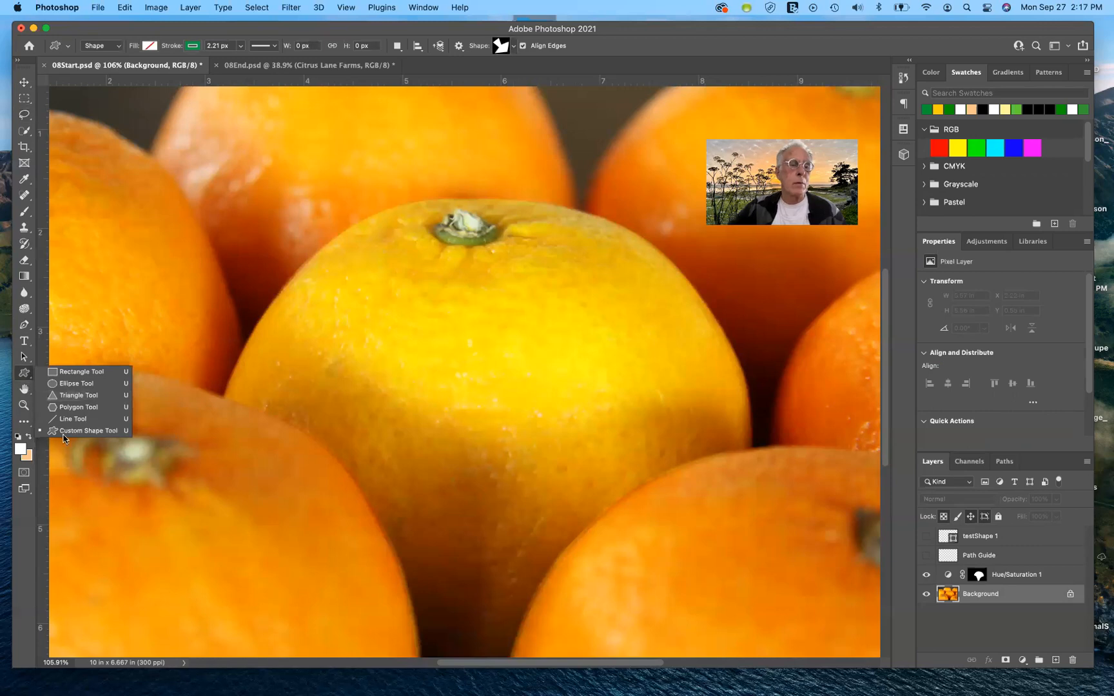
left_click(75, 373)
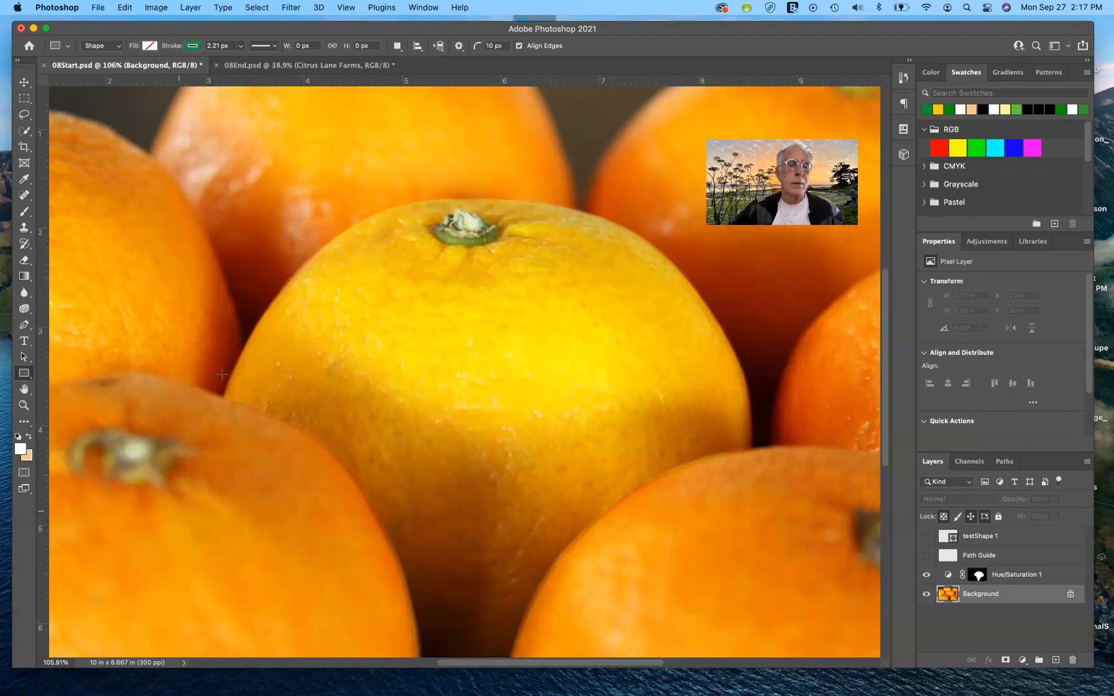
left_click(989, 537)
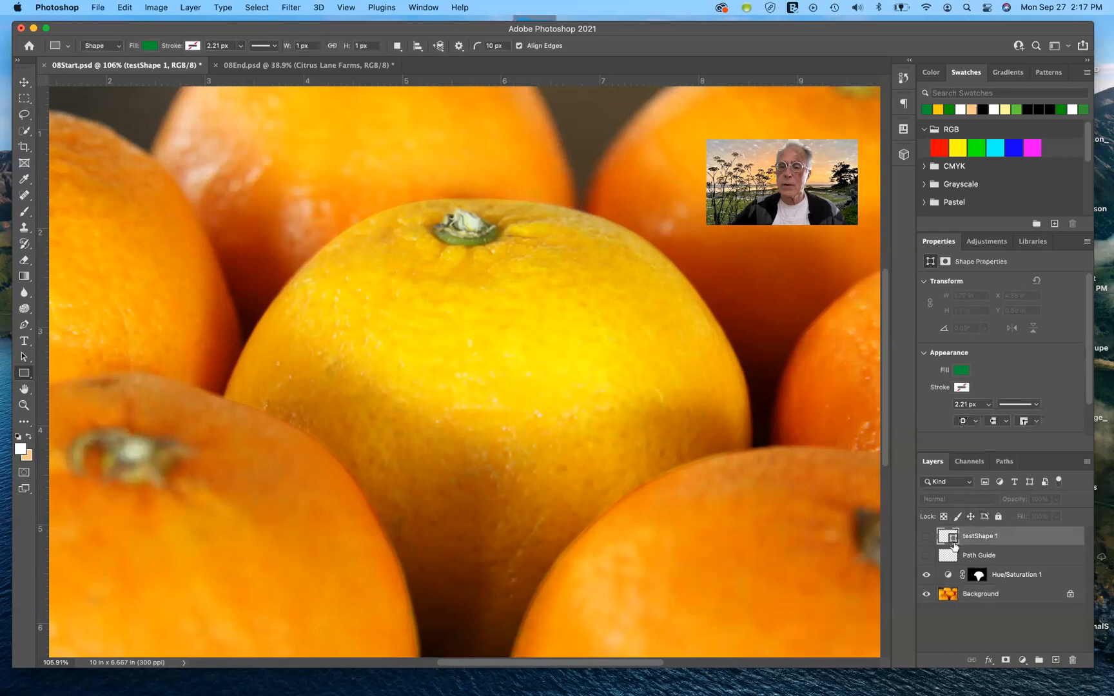
left_click_drag(151, 506, 363, 616)
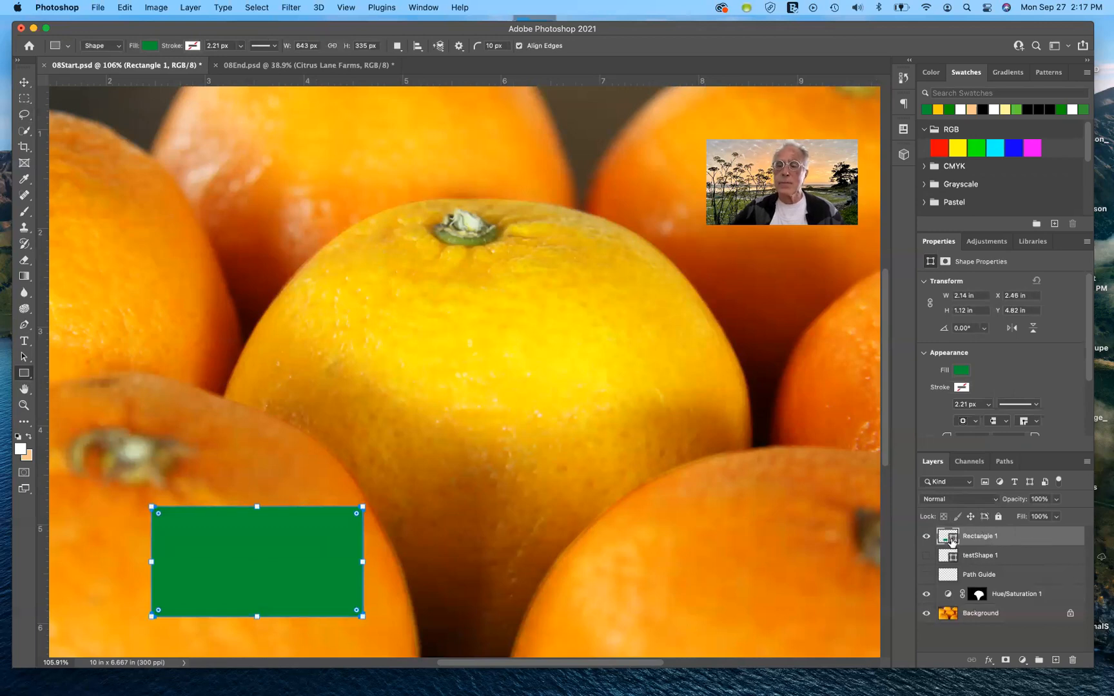
Step: Change the rectangle shape's fill colour from the recently used swatches to black
left_click(961, 371)
left_click(961, 371)
left_click(961, 371)
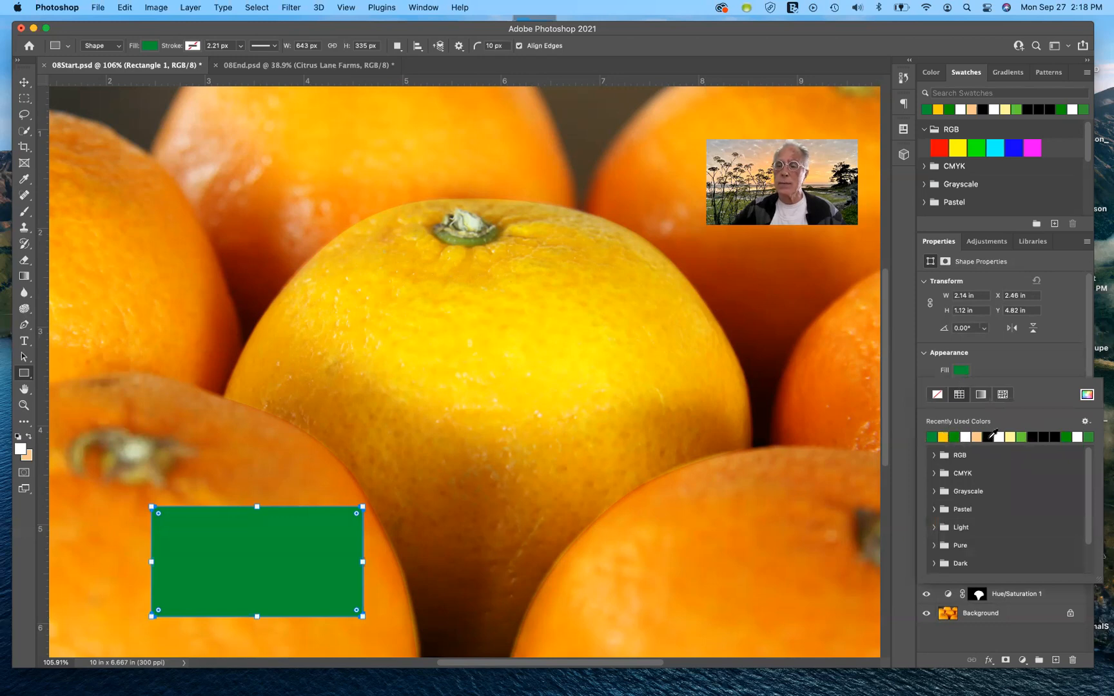
left_click(993, 435)
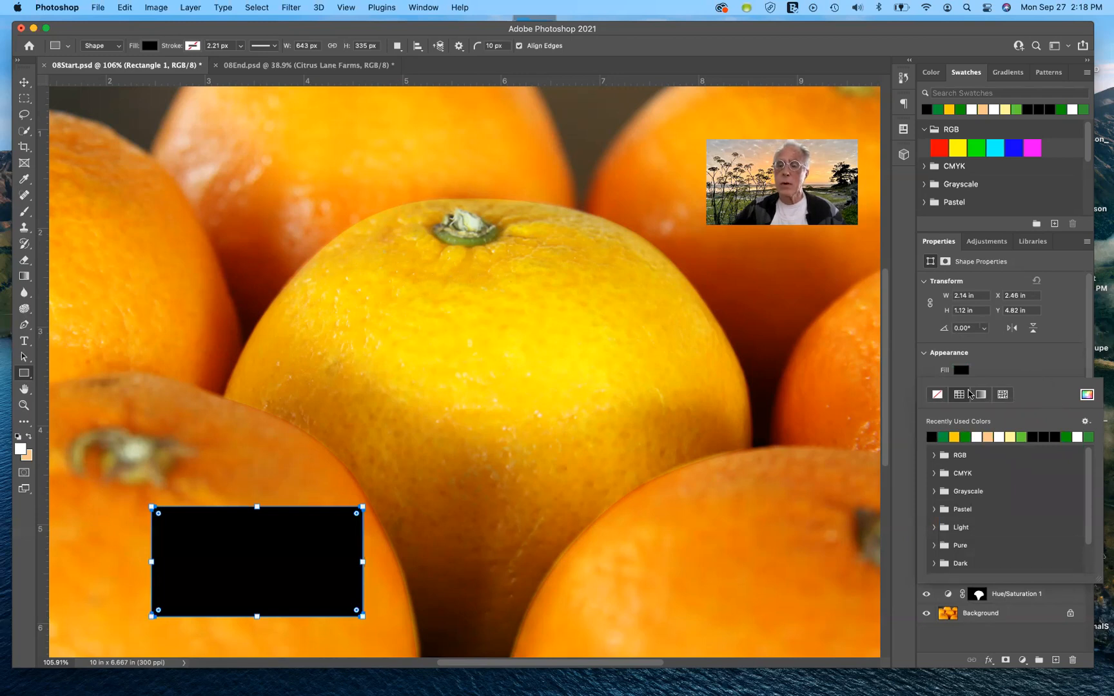
left_click(1026, 368)
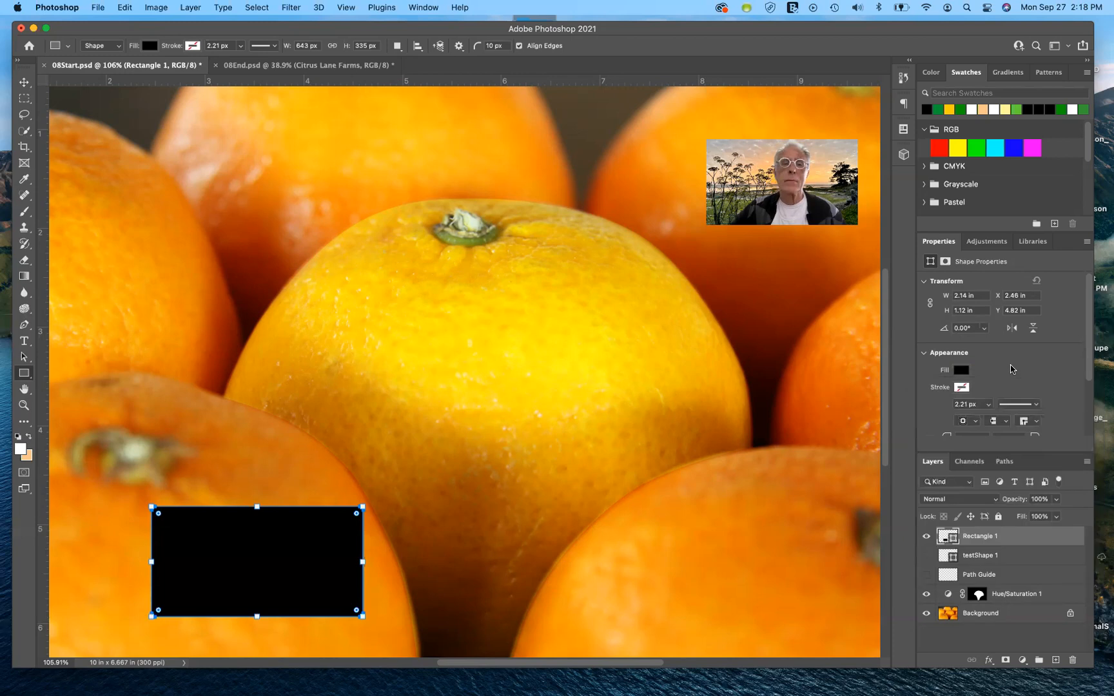
Step: Give the black rectangle a green stroke about 56.5 px wide
left_click(959, 388)
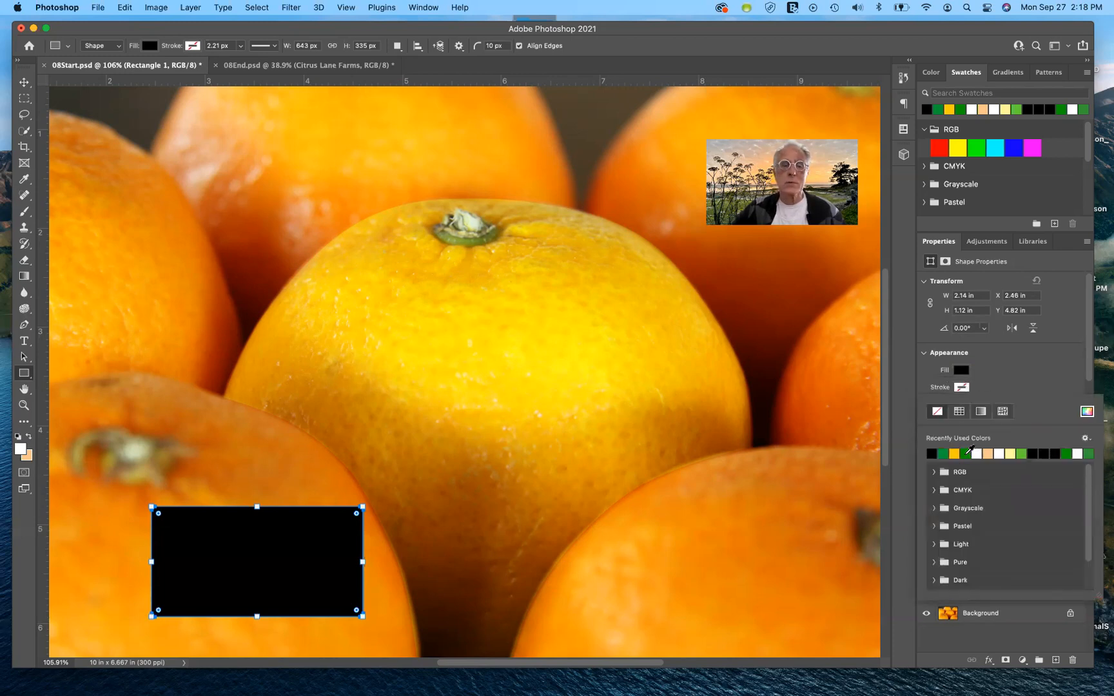
left_click(966, 453)
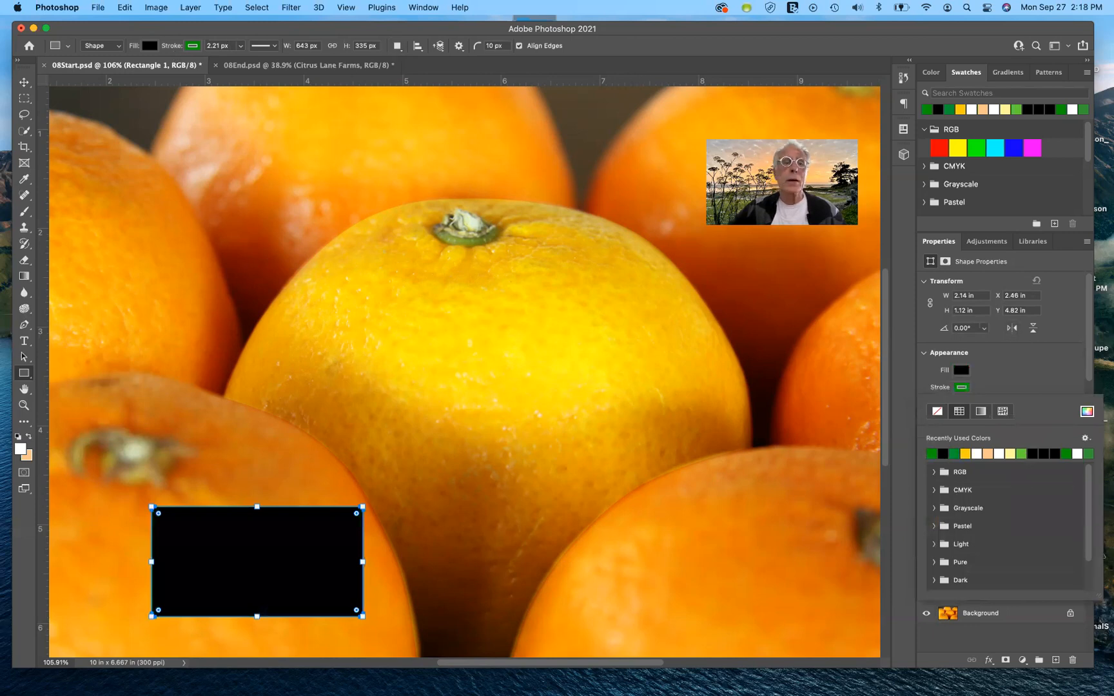
left_click(241, 47)
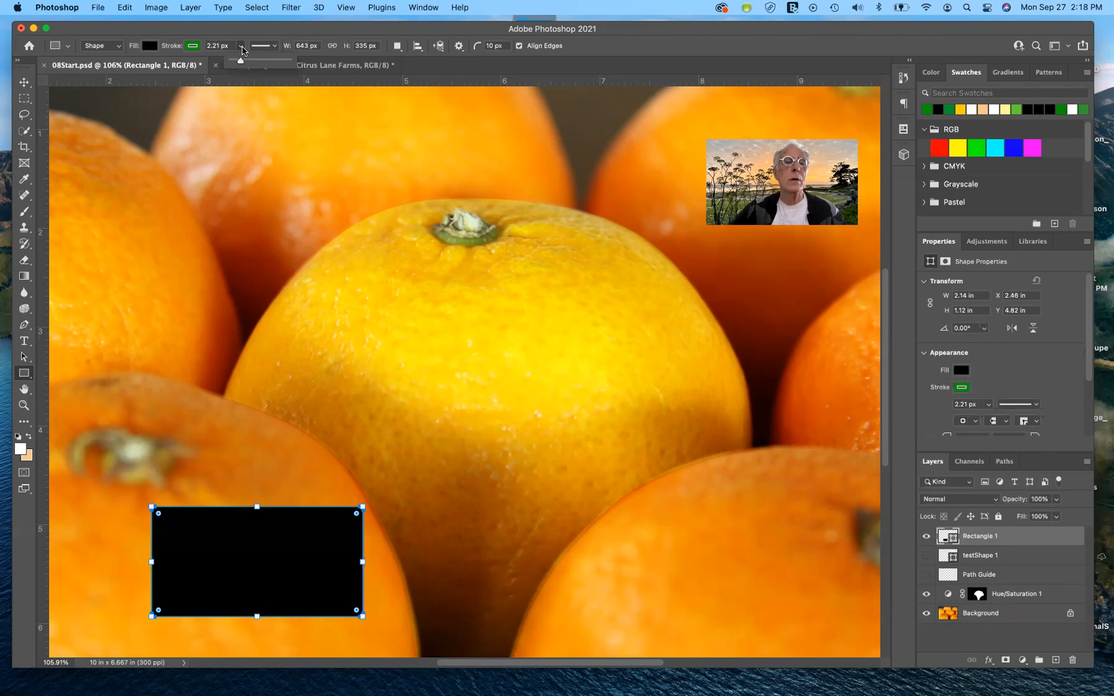
left_click_drag(240, 60, 253, 61)
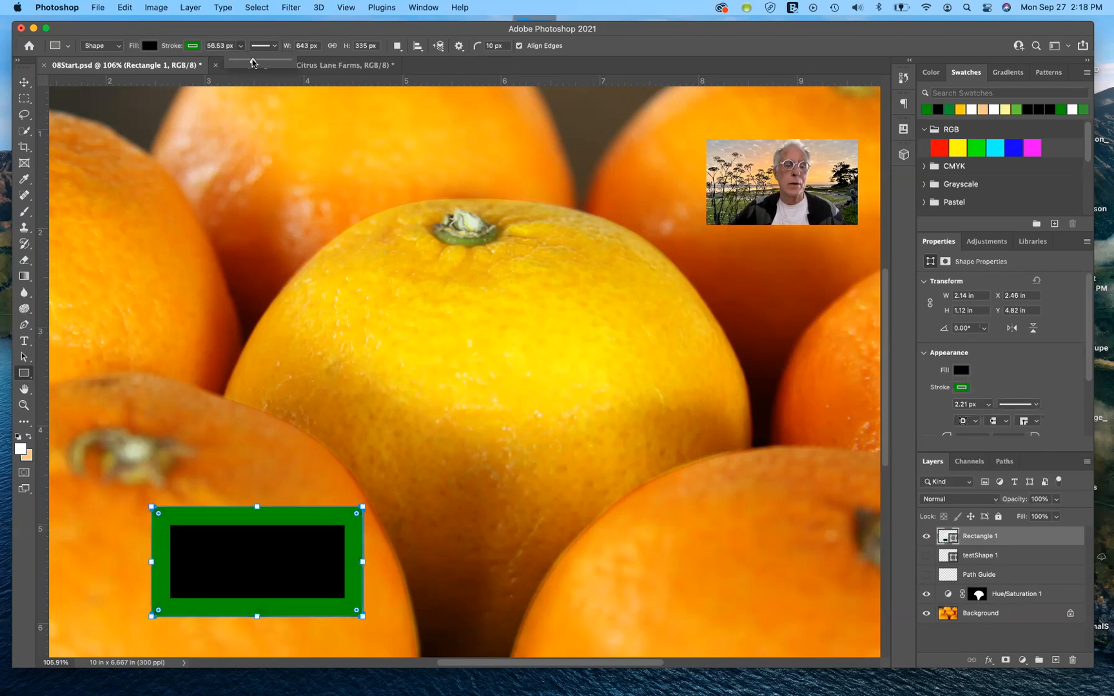
Step: Delete the Rectangle 1 layer
left_click(24, 82)
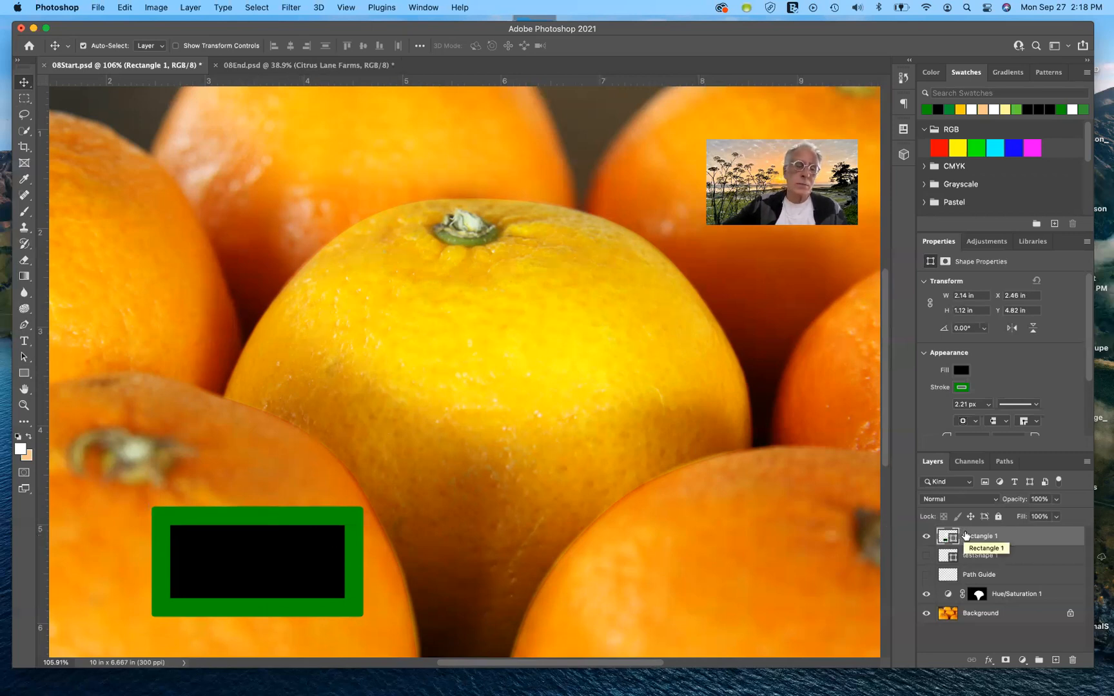
left_click_drag(965, 535, 1069, 658)
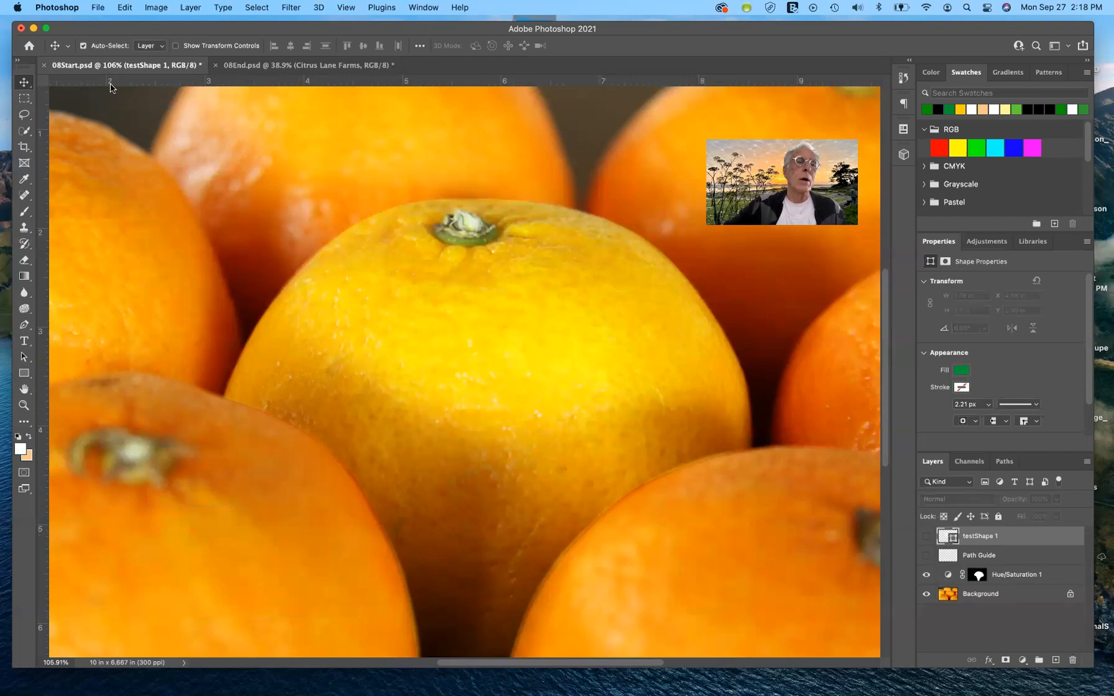
left_click(82, 45)
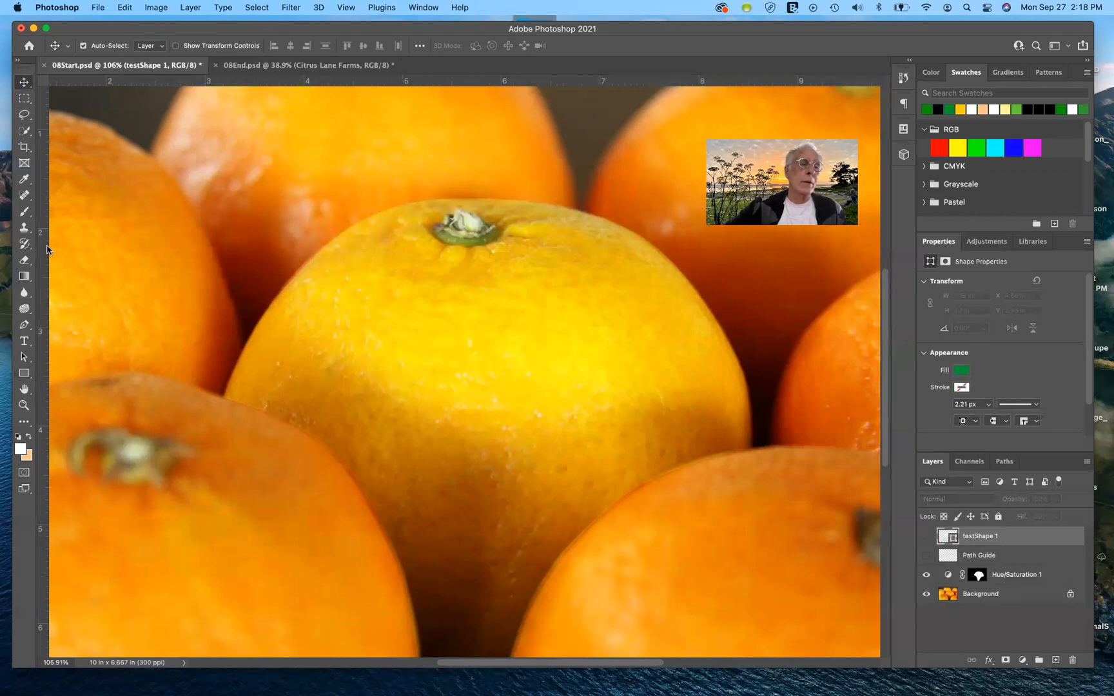
Step: With the Polygon tool in Path mode, draw a five-sided path about 1.88 × 1.73 in on the centre orange
left_click(25, 373)
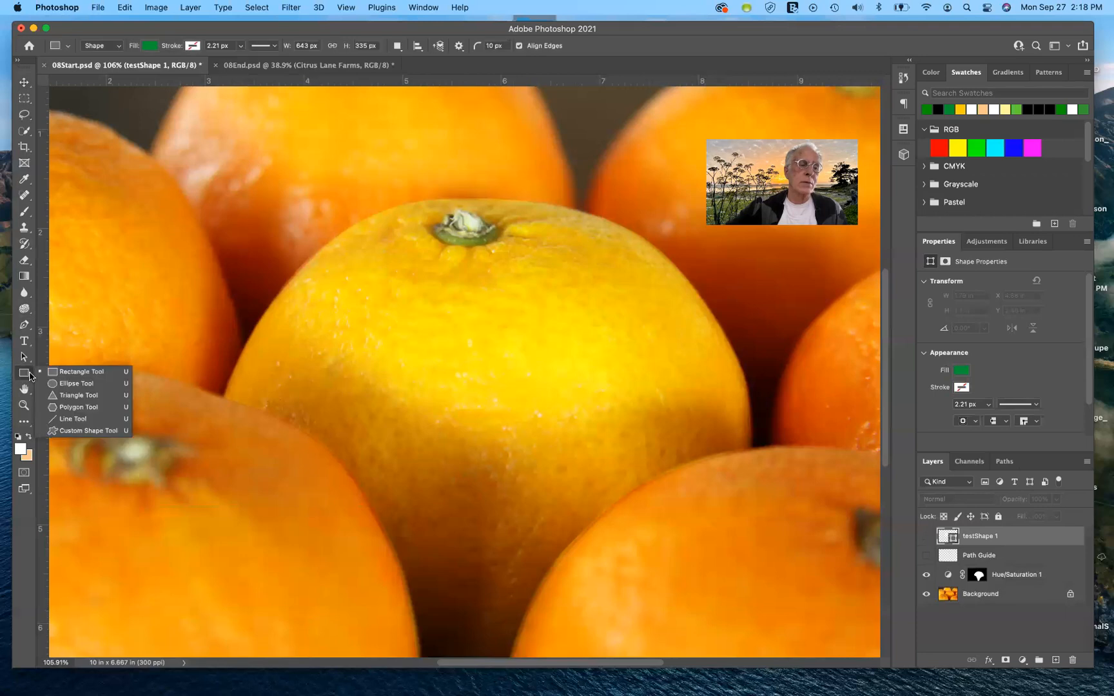
left_click(78, 407)
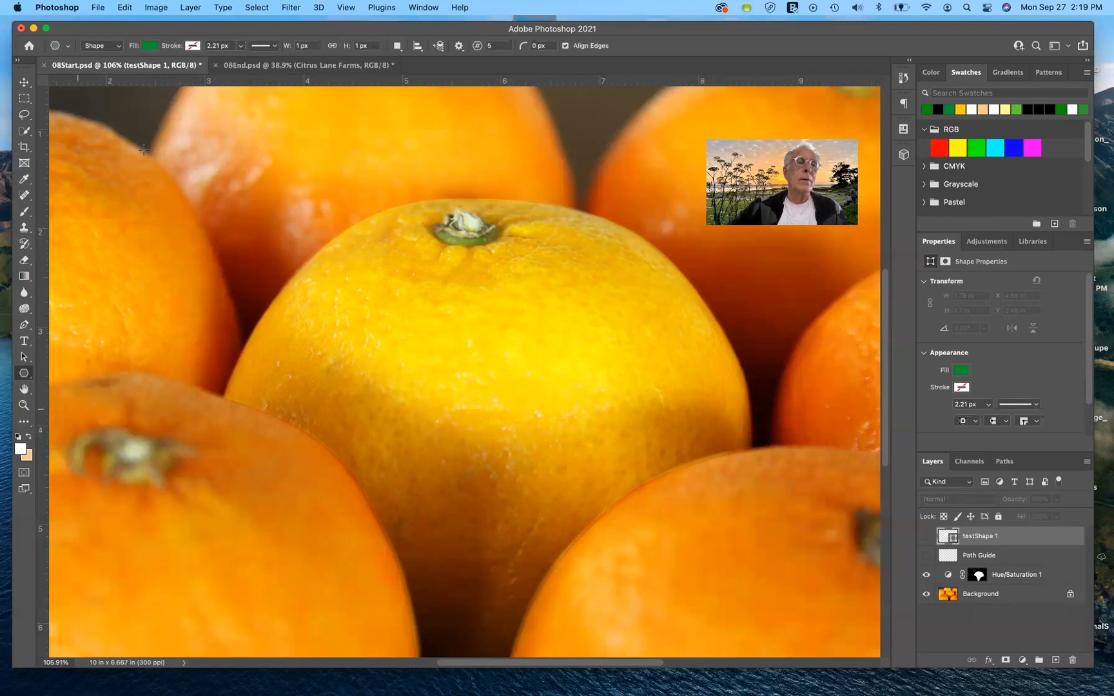
left_click(120, 49)
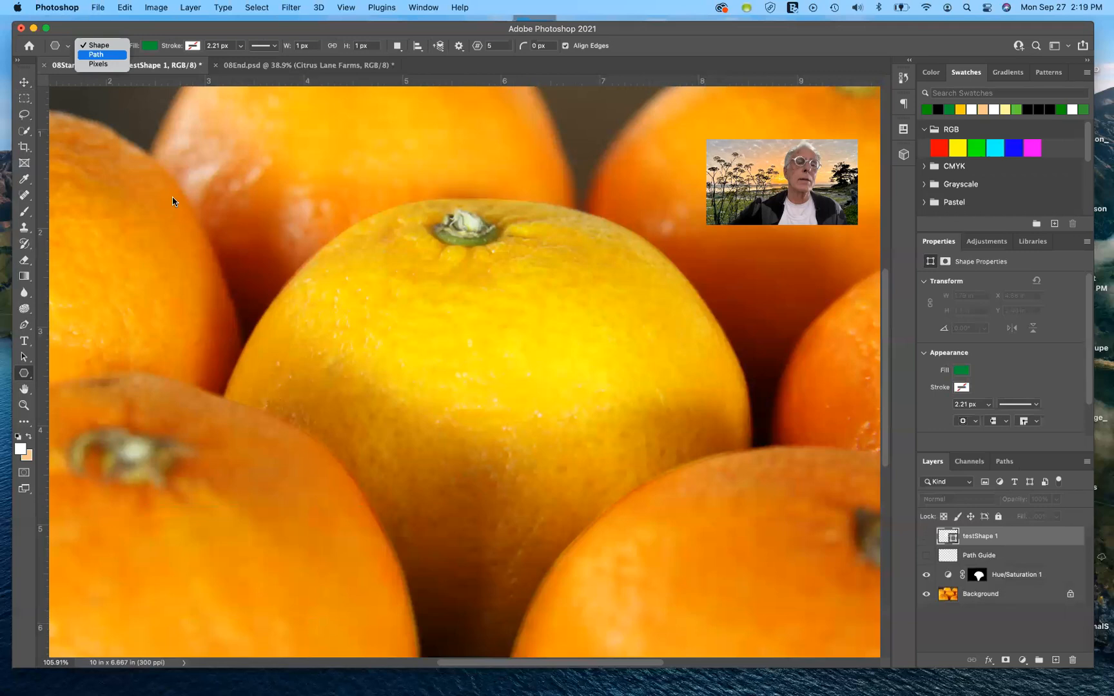
left_click_drag(330, 292, 547, 470)
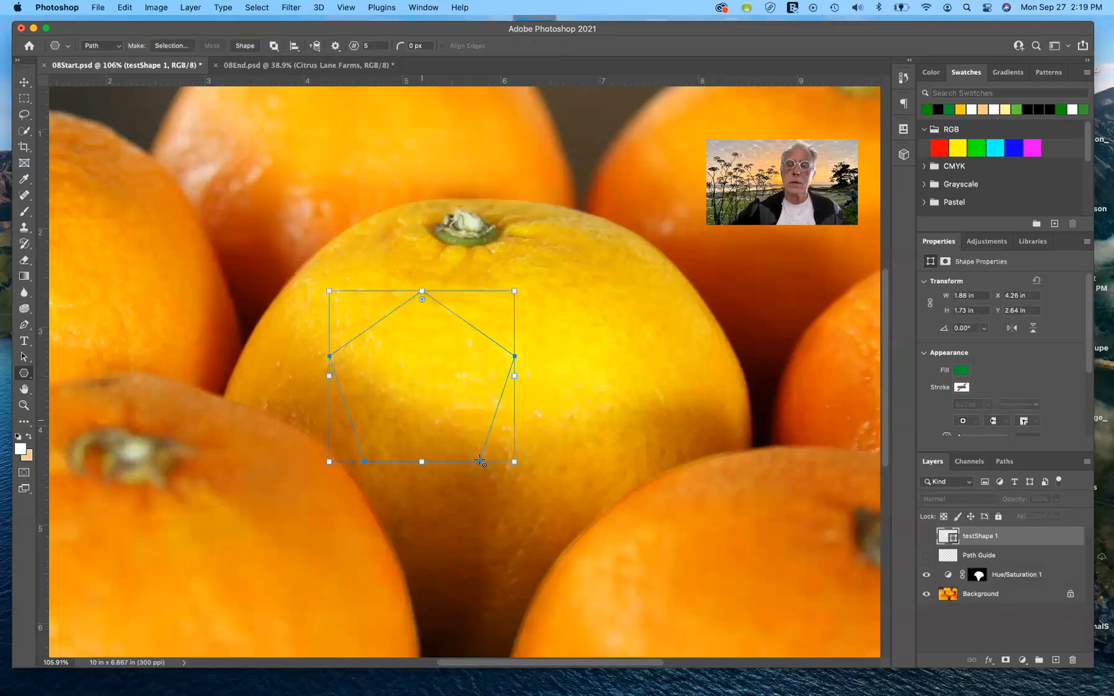
Step: Load the pentagon work path as a selection and deselect it
left_click(1005, 461)
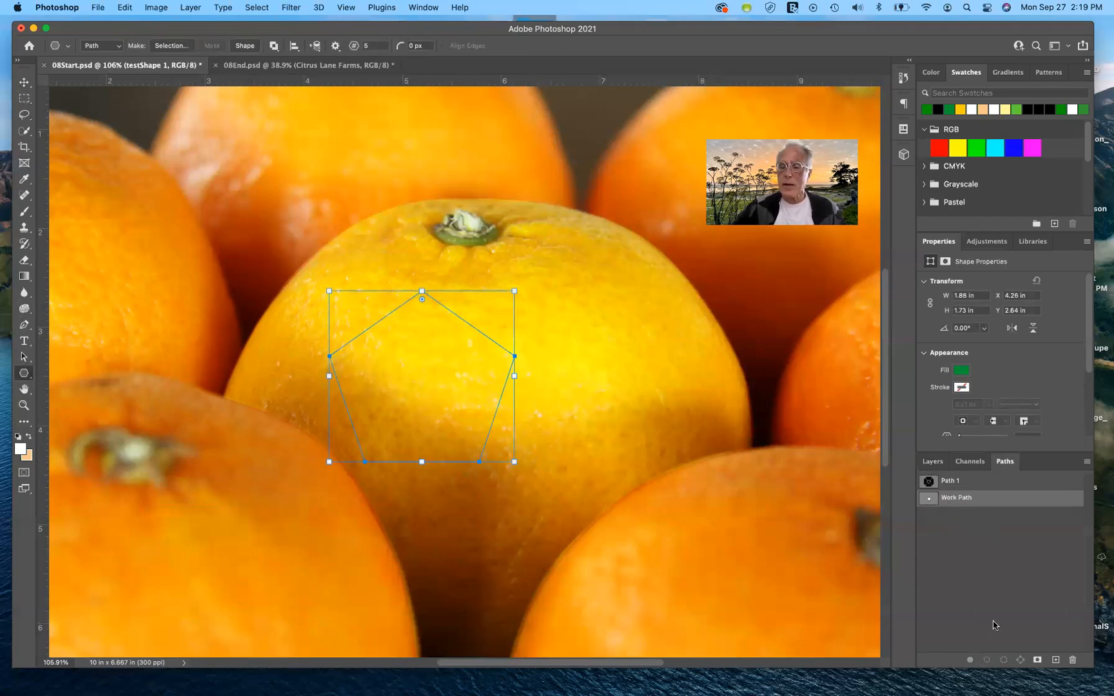
left_click(1004, 660)
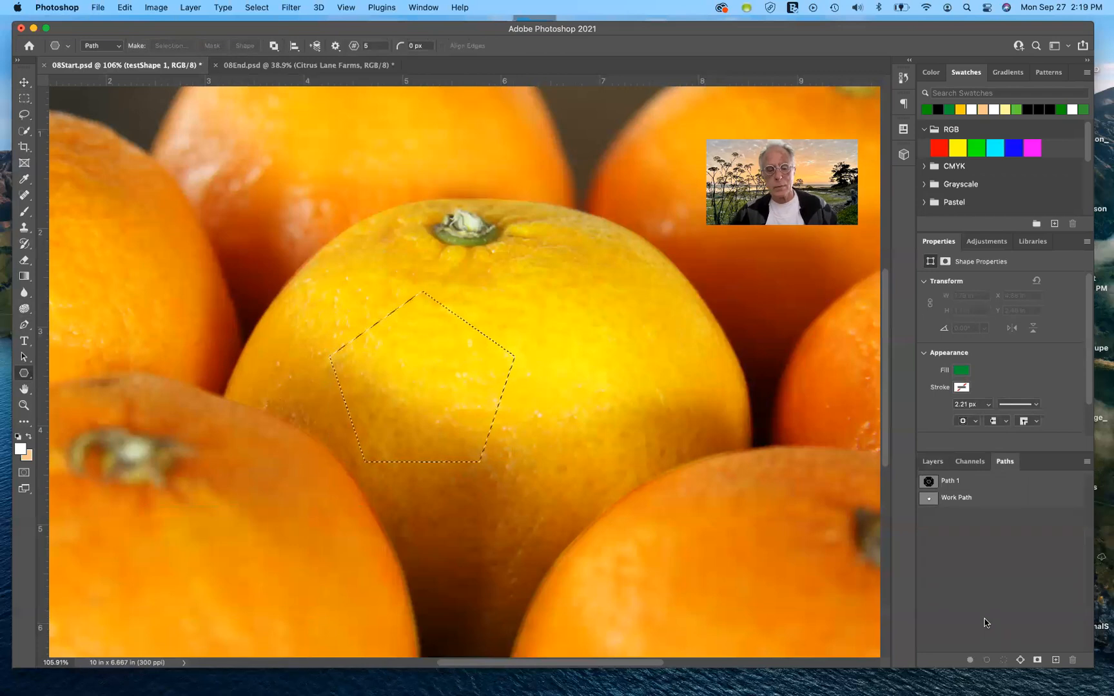
key("super+d")
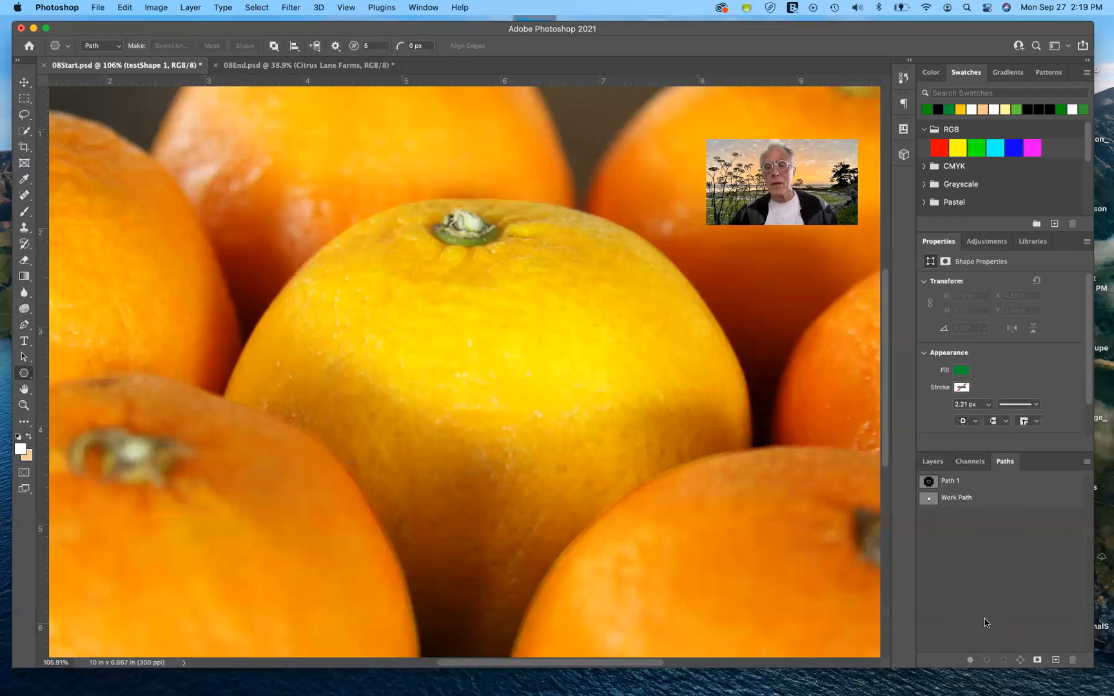
Step: Set the Custom Shape tool to Shape 42 from the Flowers group
left_click(24, 374)
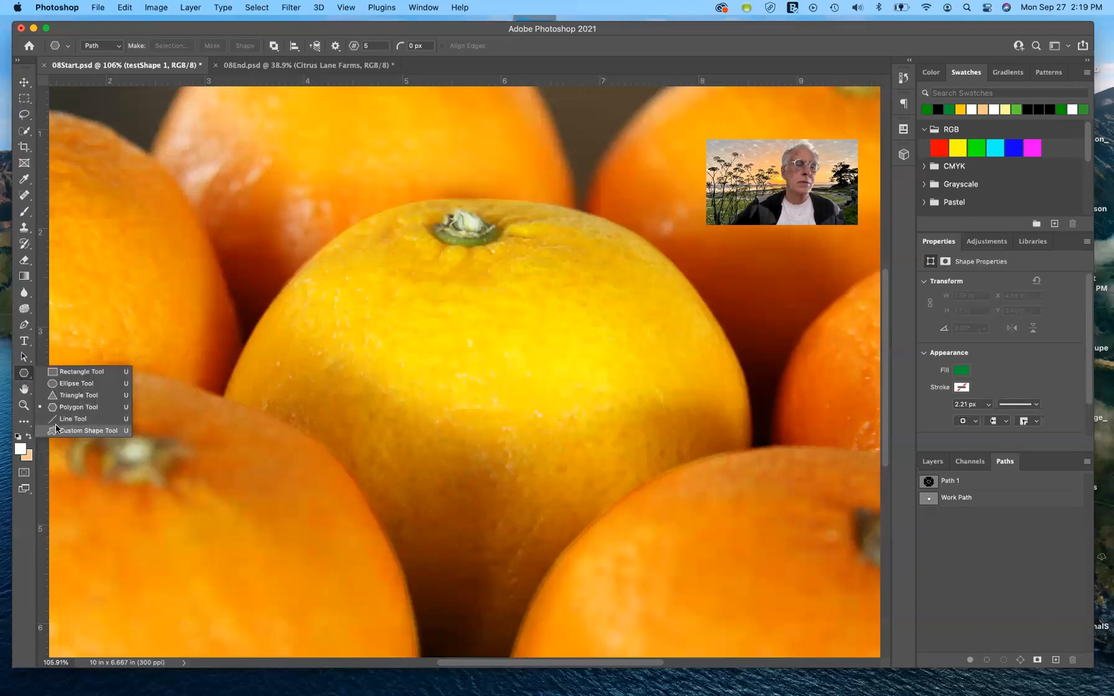
left_click(57, 431)
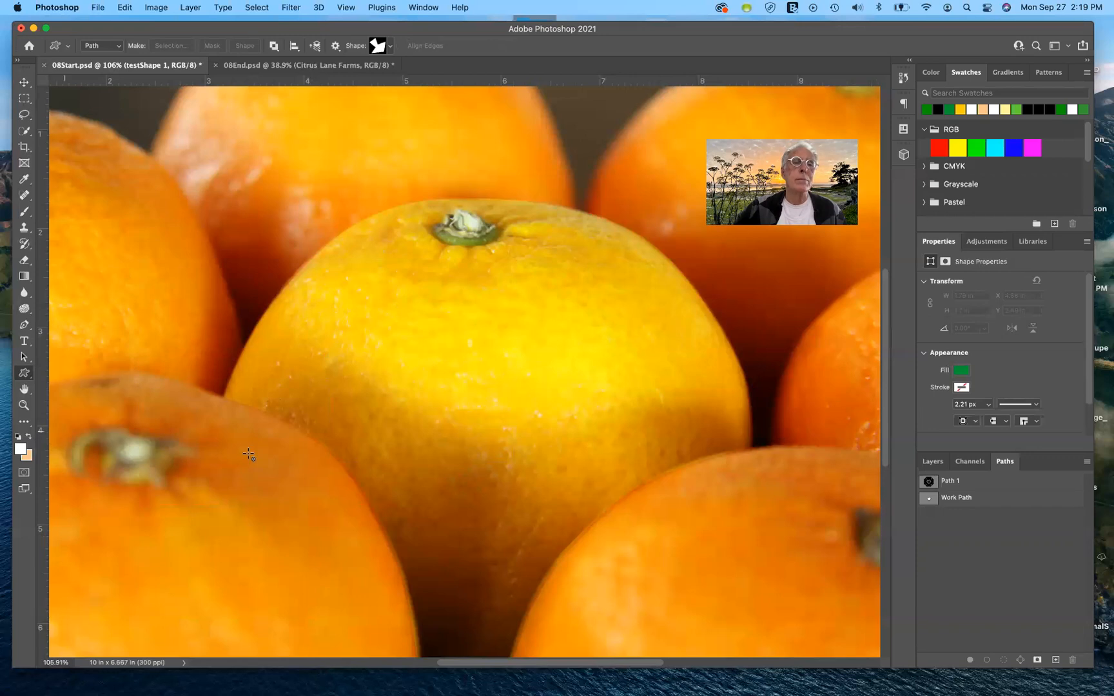
left_click(389, 45)
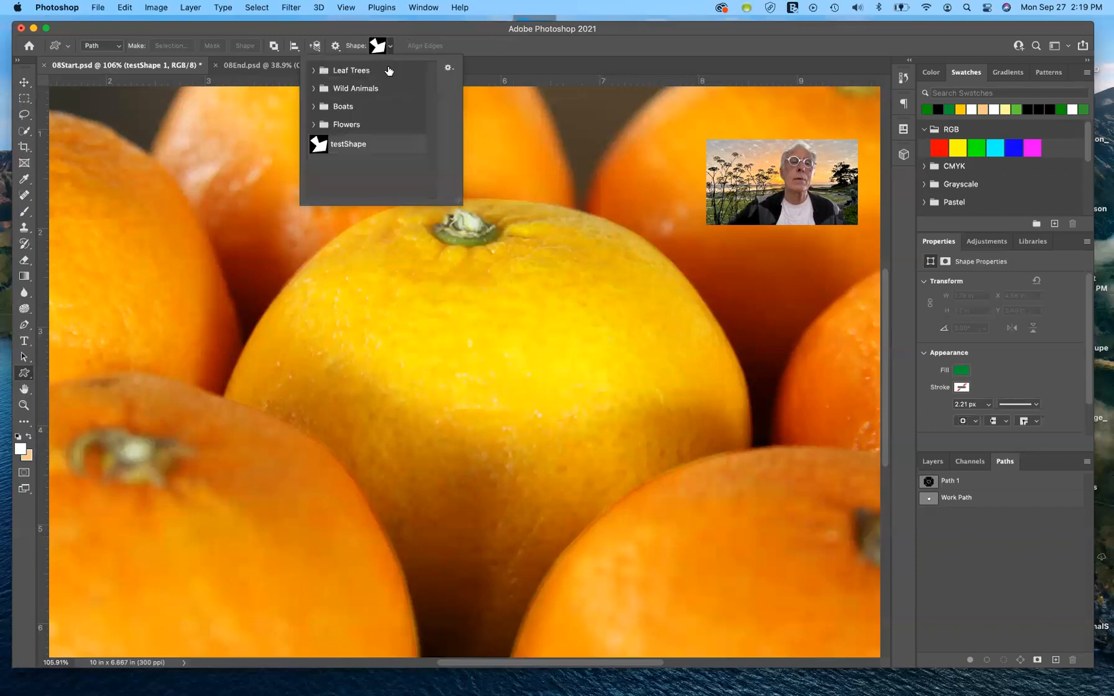
left_click(314, 123)
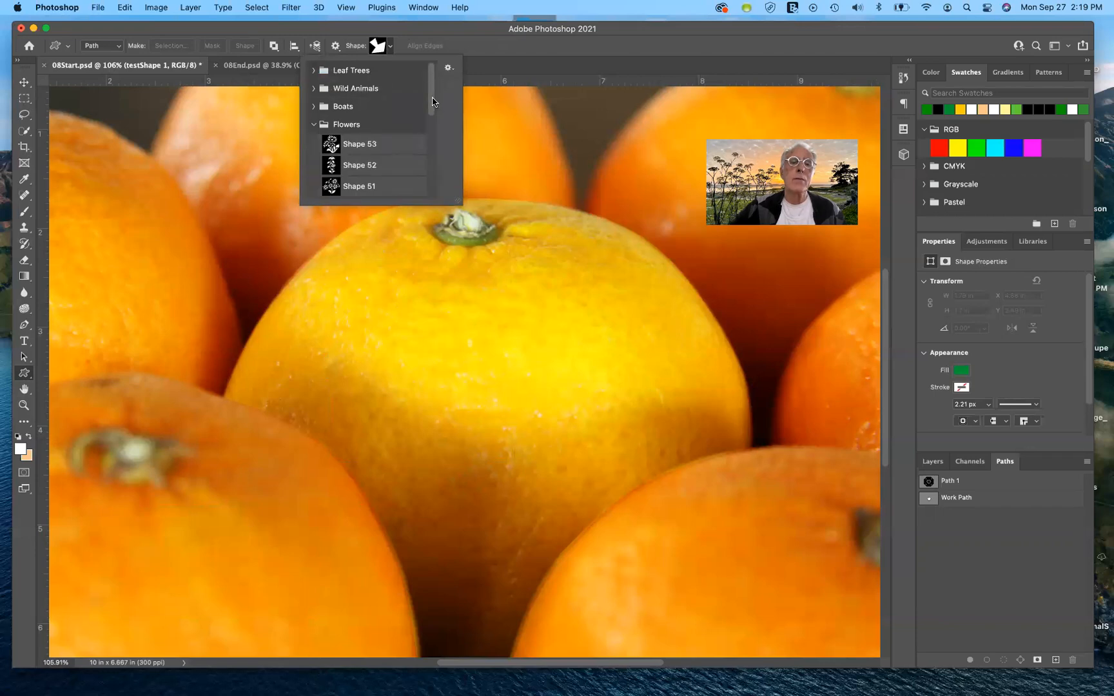
left_click_drag(433, 102, 441, 197)
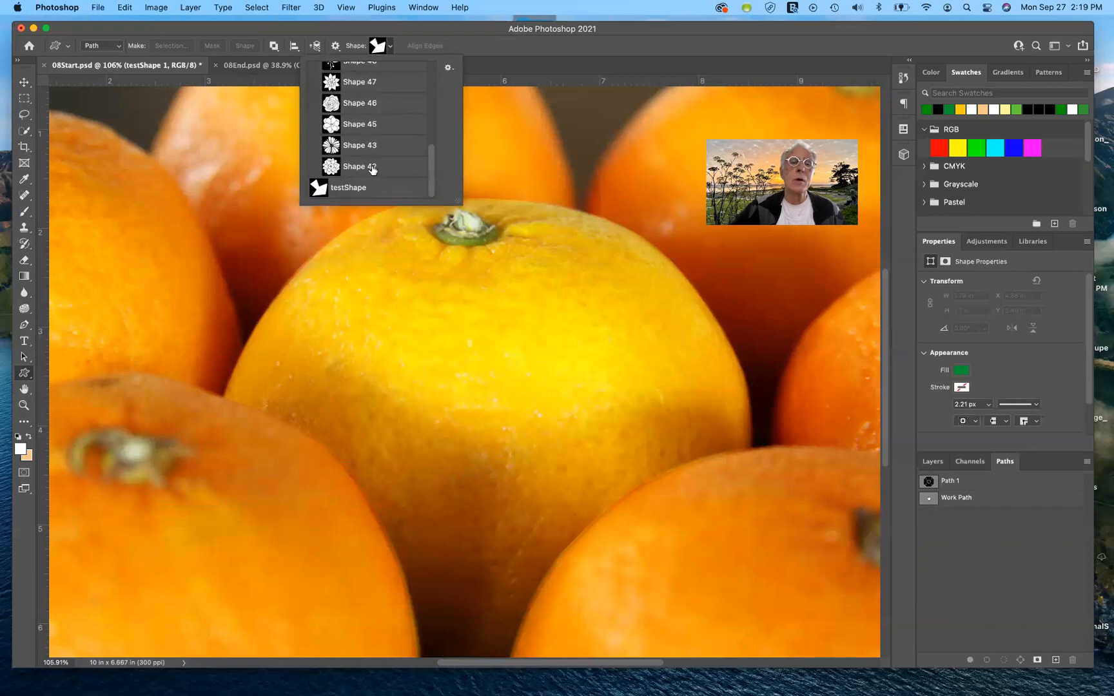
left_click(372, 167)
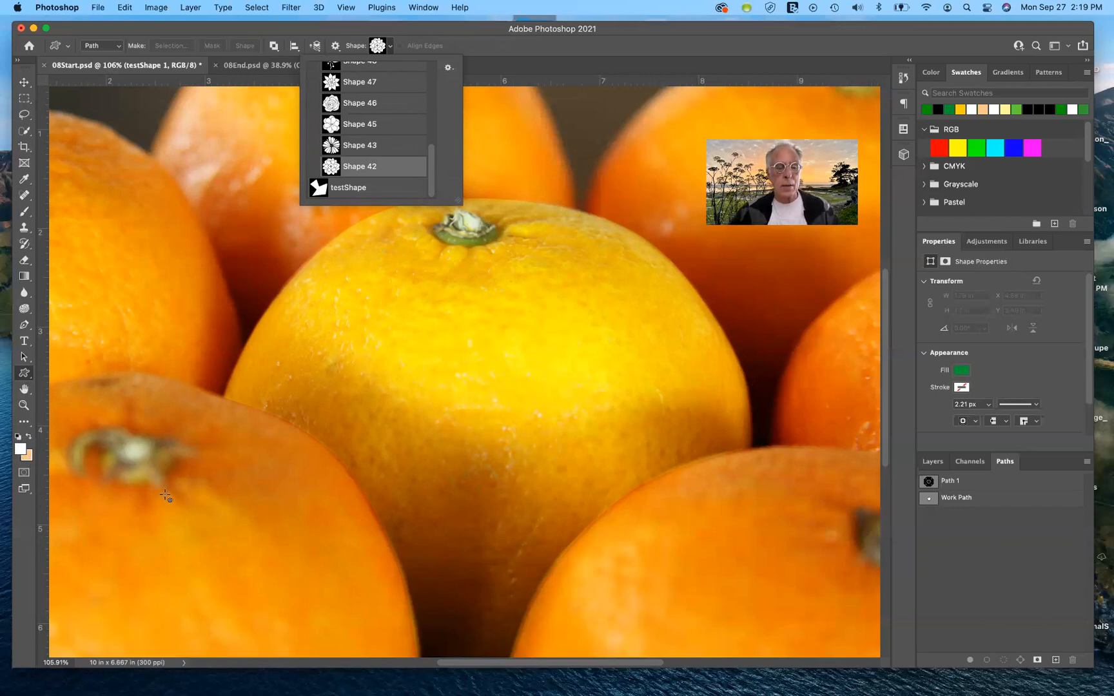
Step: Try to draw the flower as a path about 1.28 × 1.23 in on the lower-left orange
left_click_drag(185, 487, 320, 611)
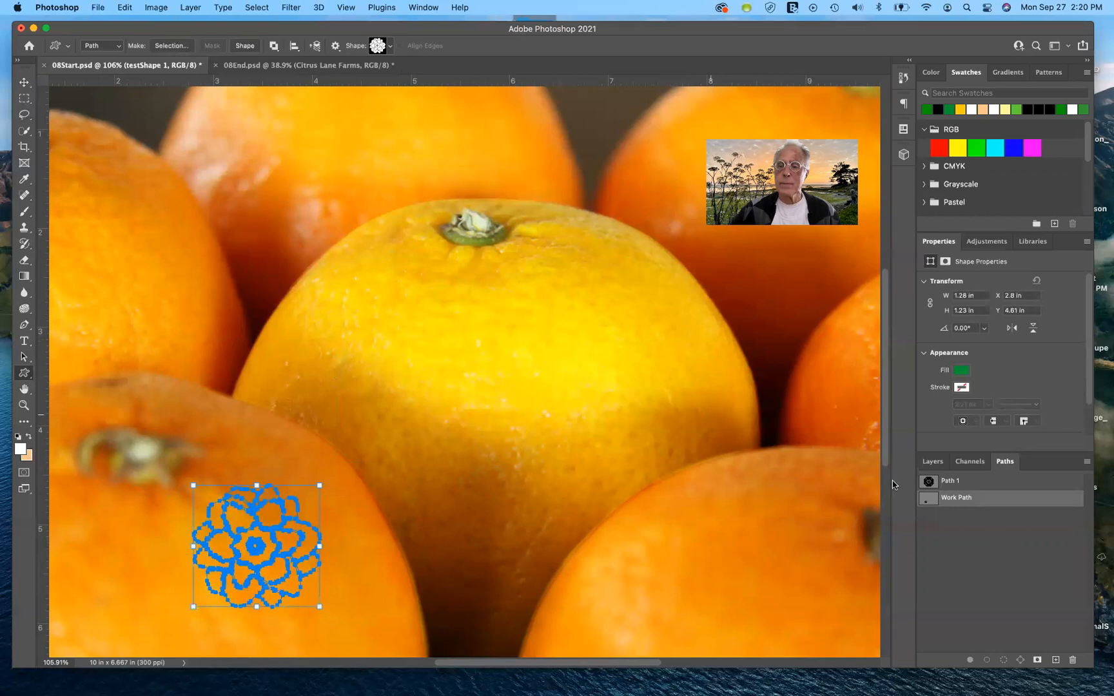
left_click(940, 466)
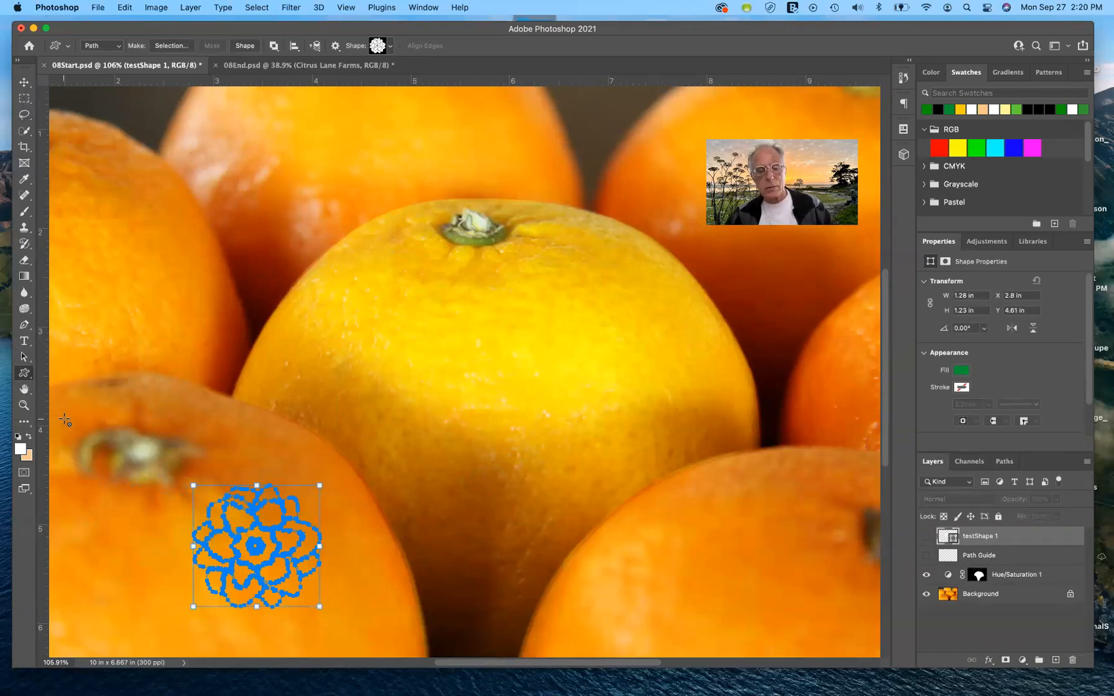
key("super+z")
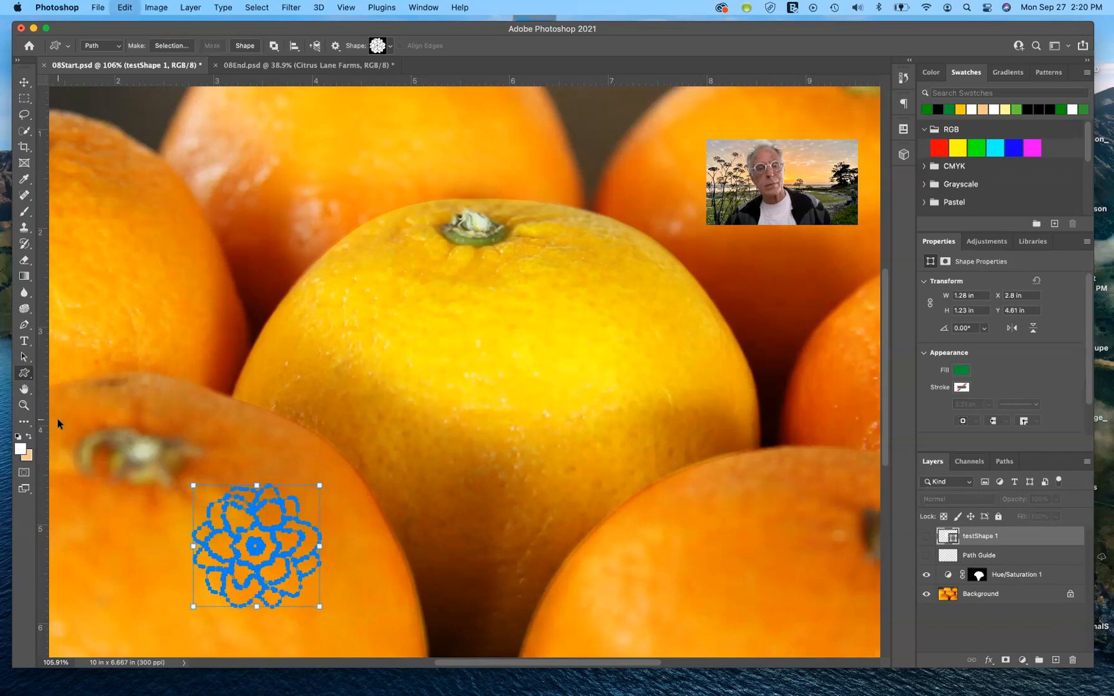
Step: In Shape mode, draw the Shape 42 flower in green, about 1.38 × 1.33 in, on the lower-left orange
left_click(117, 46)
left_click(98, 35)
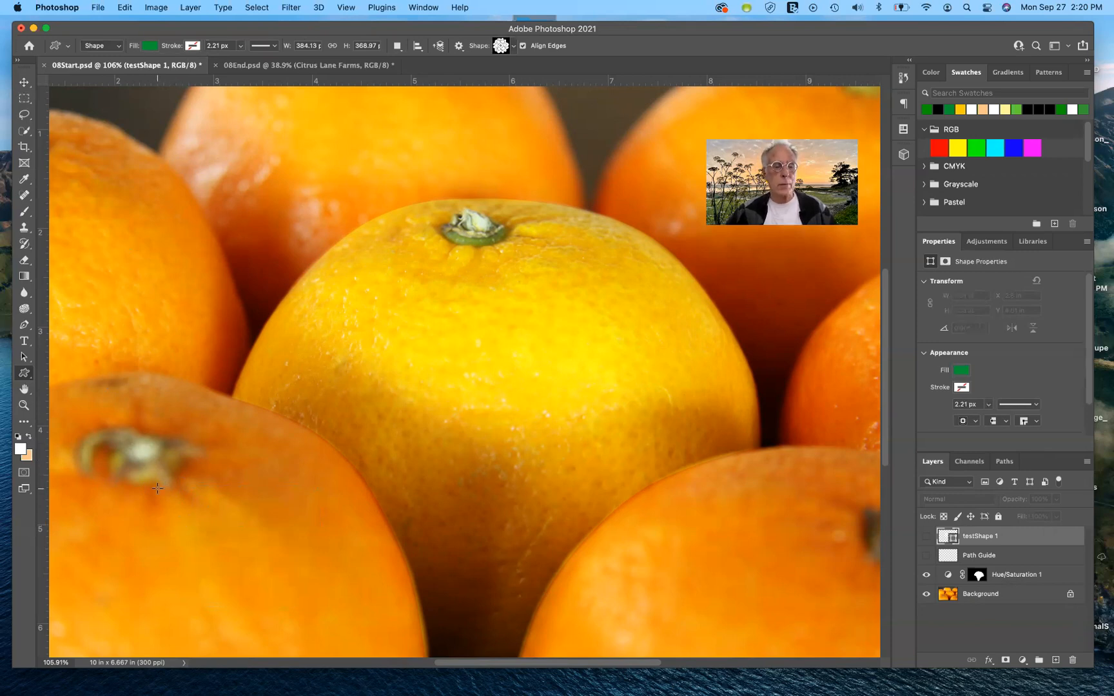
left_click_drag(158, 488, 293, 618)
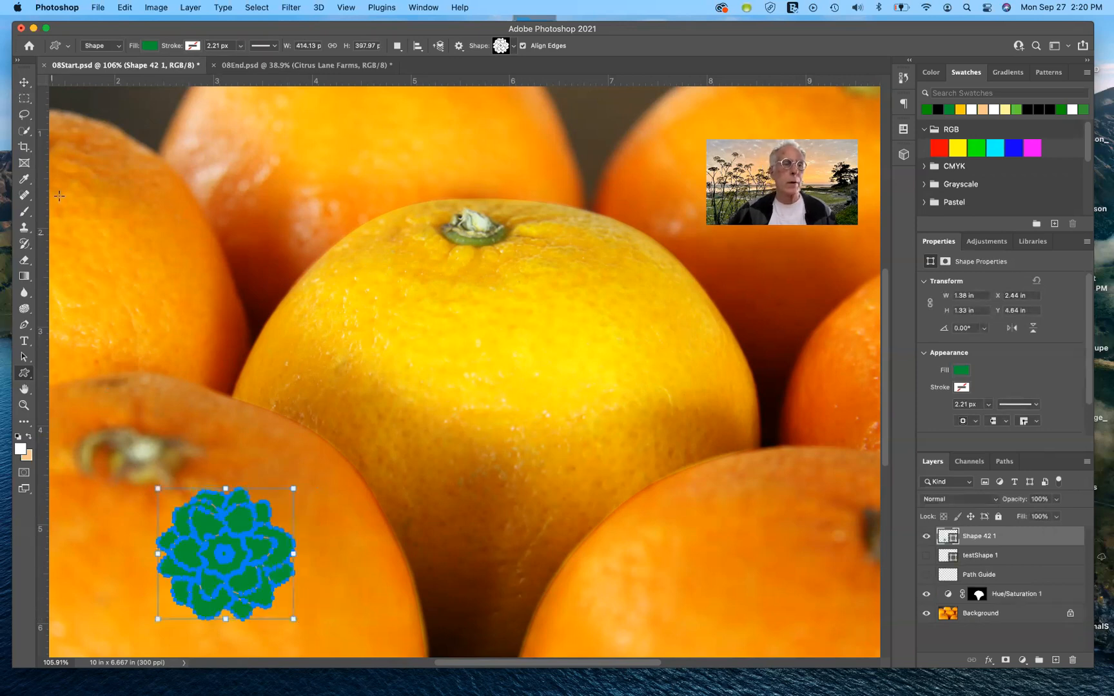
left_click(23, 81)
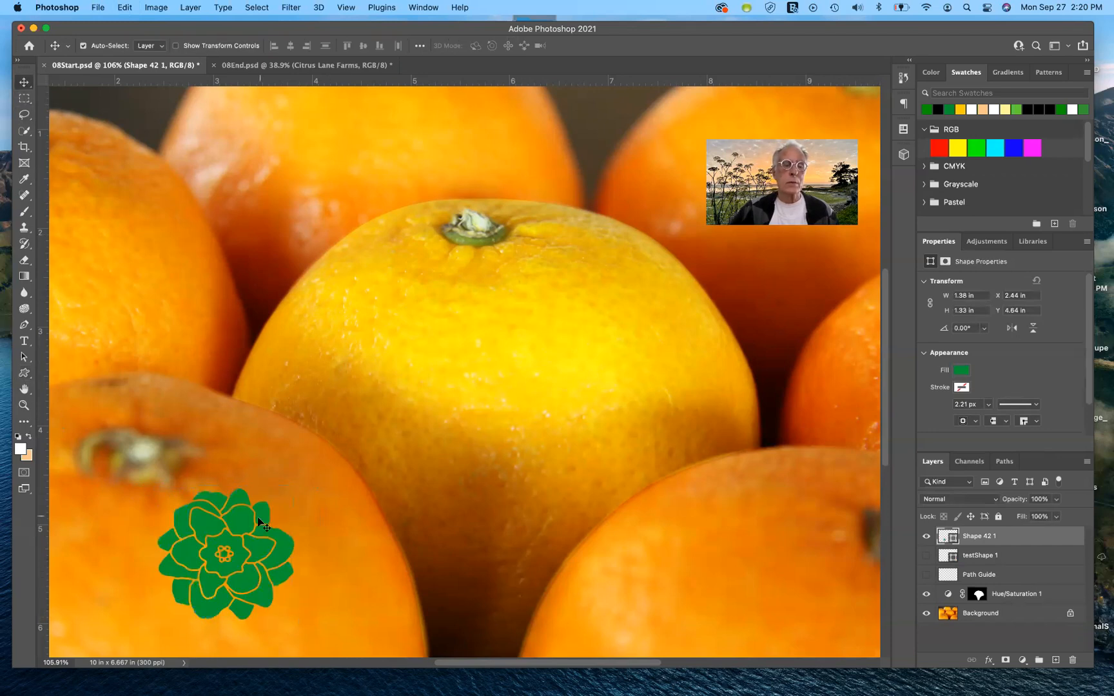
double_click(951, 537)
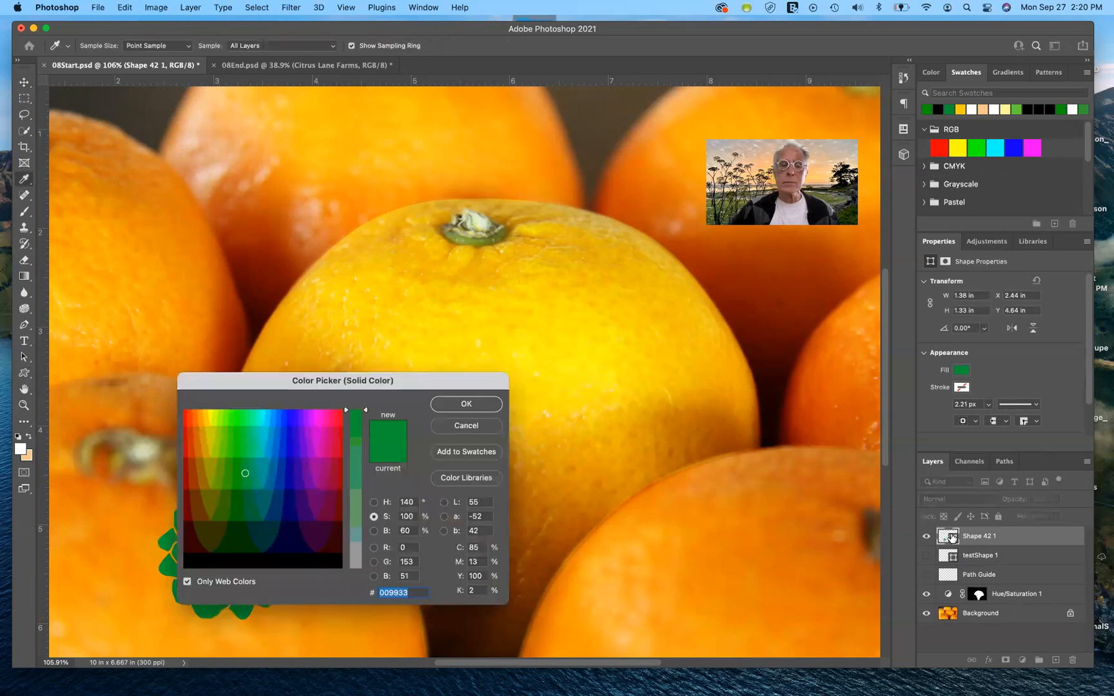
left_click_drag(461, 381, 715, 345)
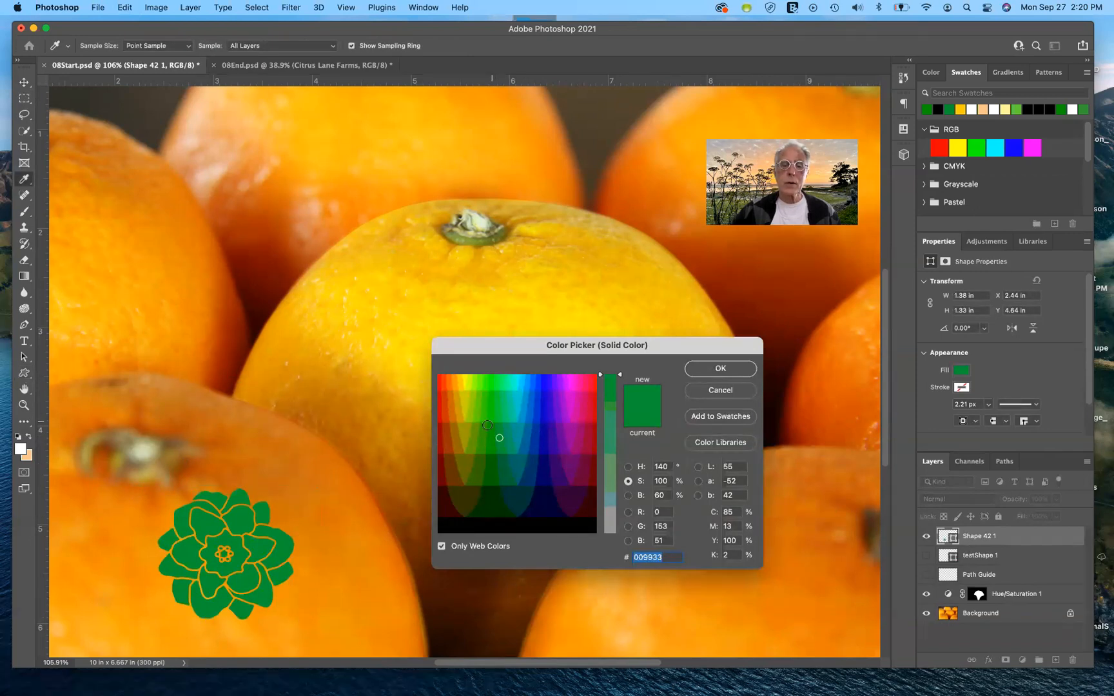
left_click(735, 392)
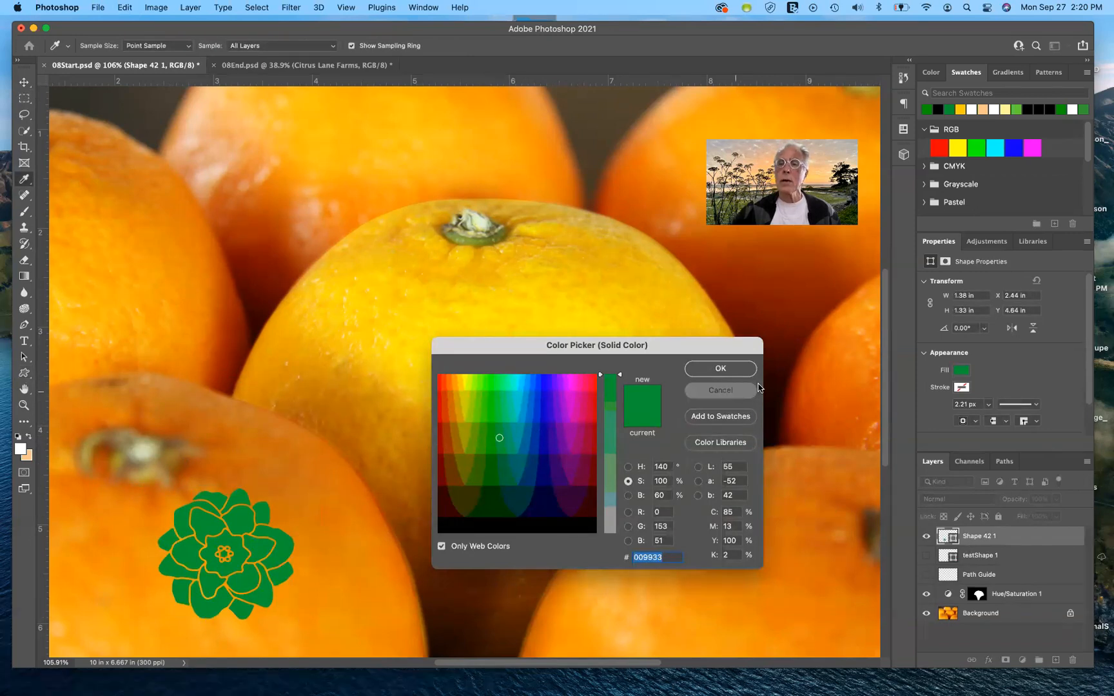
Step: Fill the flower shape with yellow-orange and add a drop shadow at a 128° angle
left_click(960, 109)
key("alt+BackSpace")
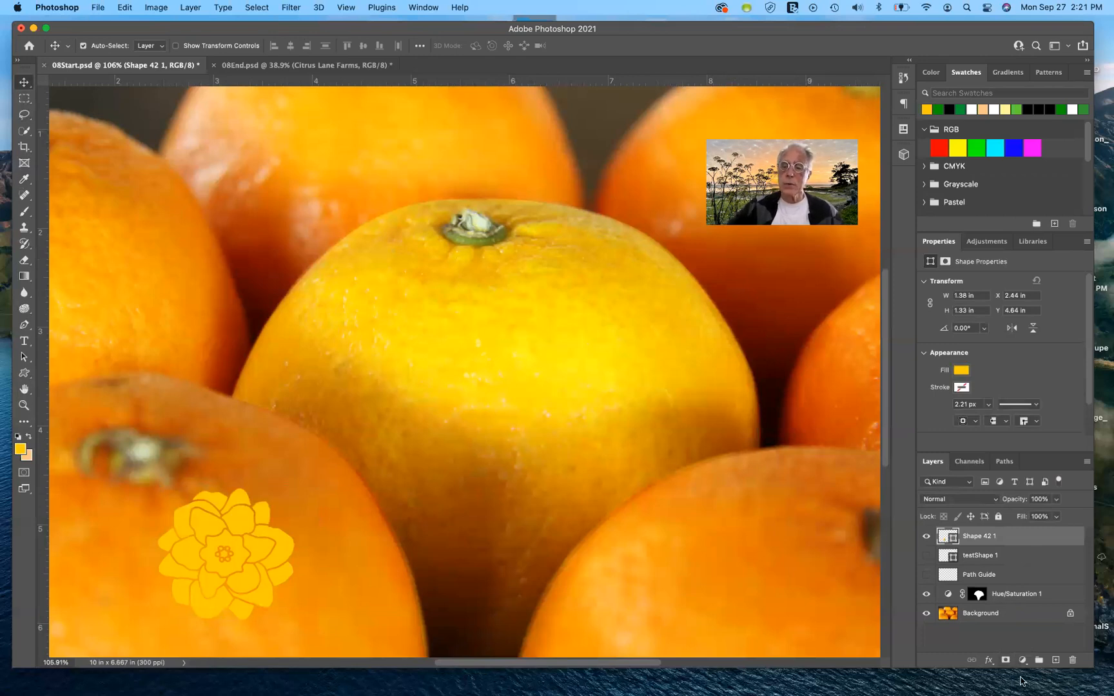
left_click(989, 660)
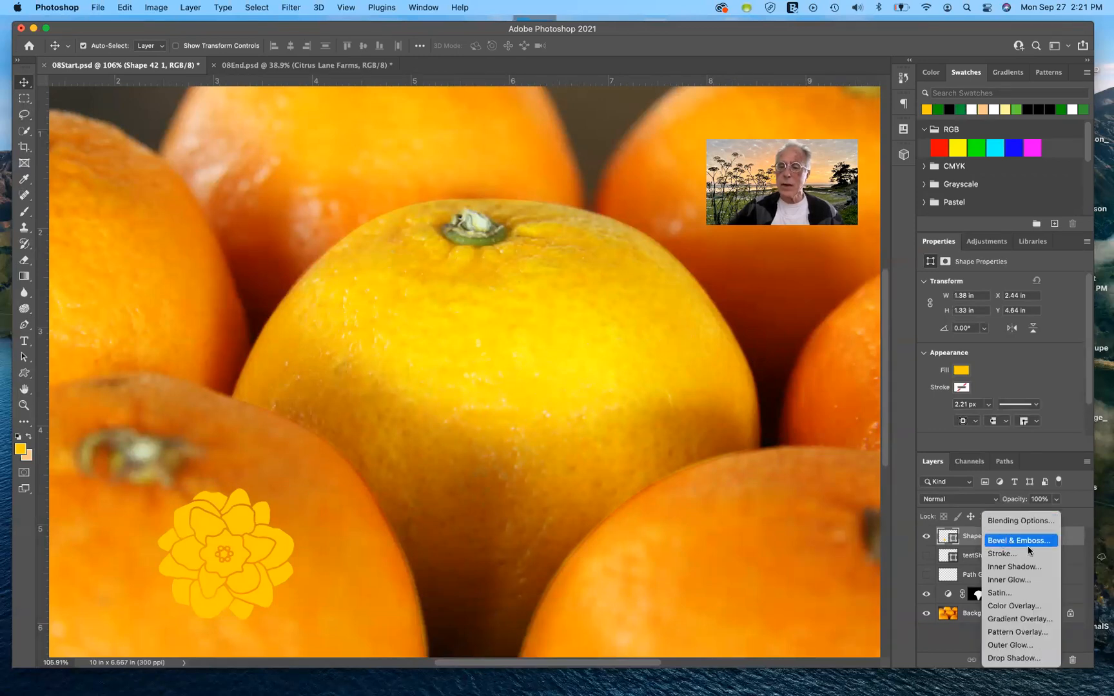
left_click(1010, 658)
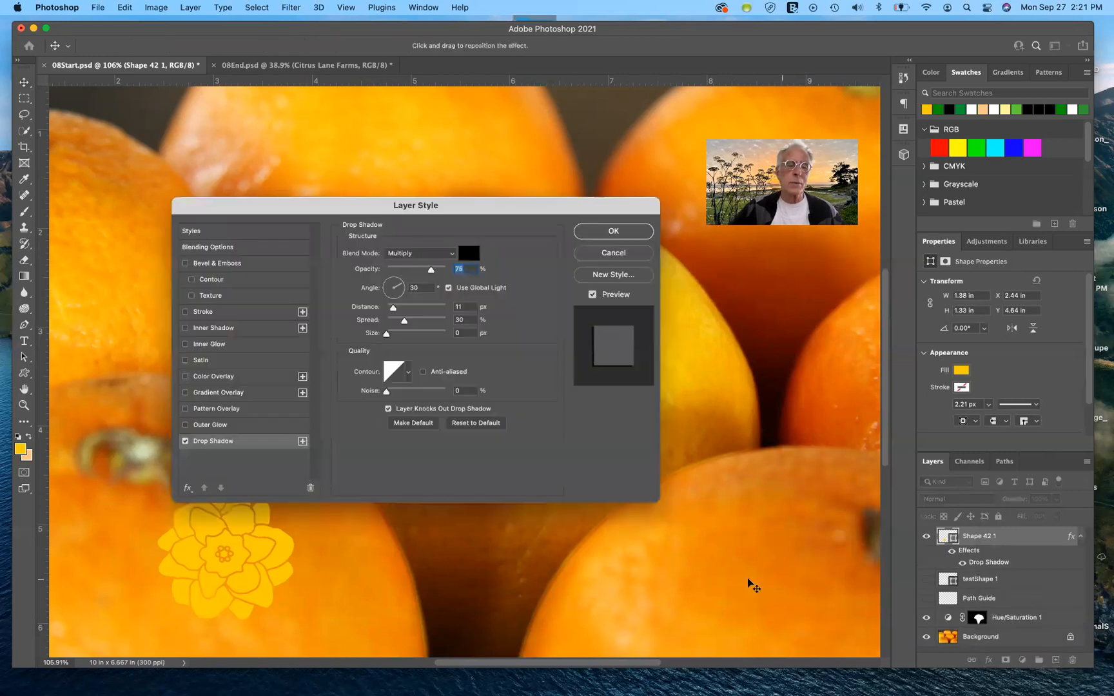
left_click_drag(489, 204, 641, 153)
left_click_drag(555, 235, 540, 230)
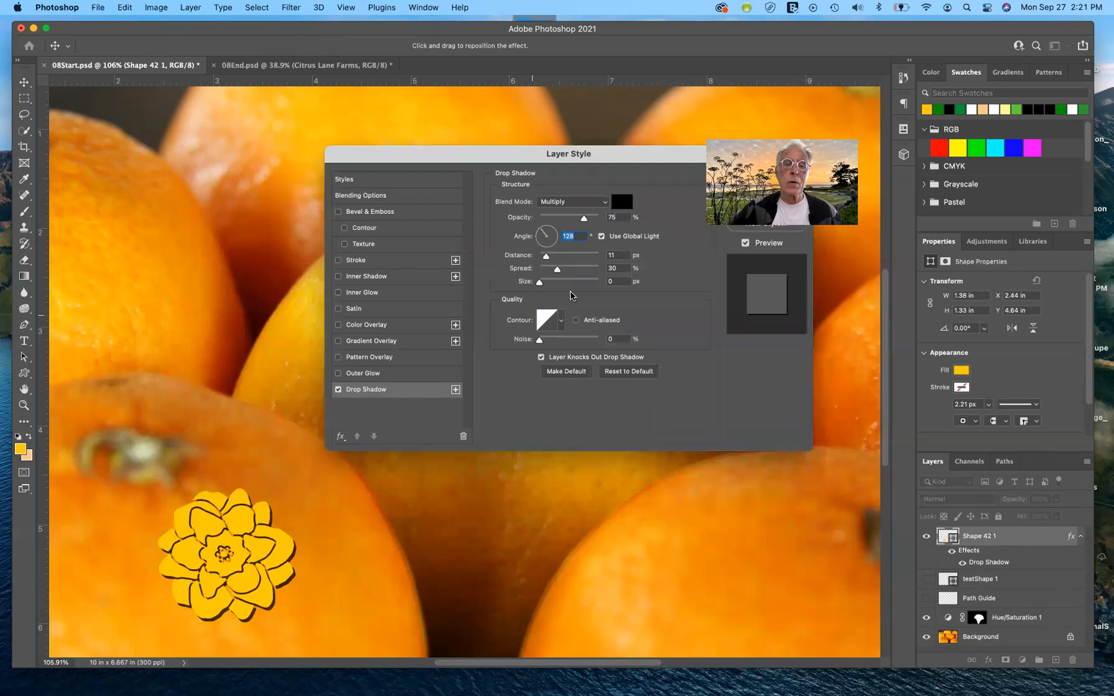
Step: Set the flower's drop shadow to 26 px distance, 45% spread, 59 px size and 33% opacity, and apply it
left_click_drag(547, 257, 556, 260)
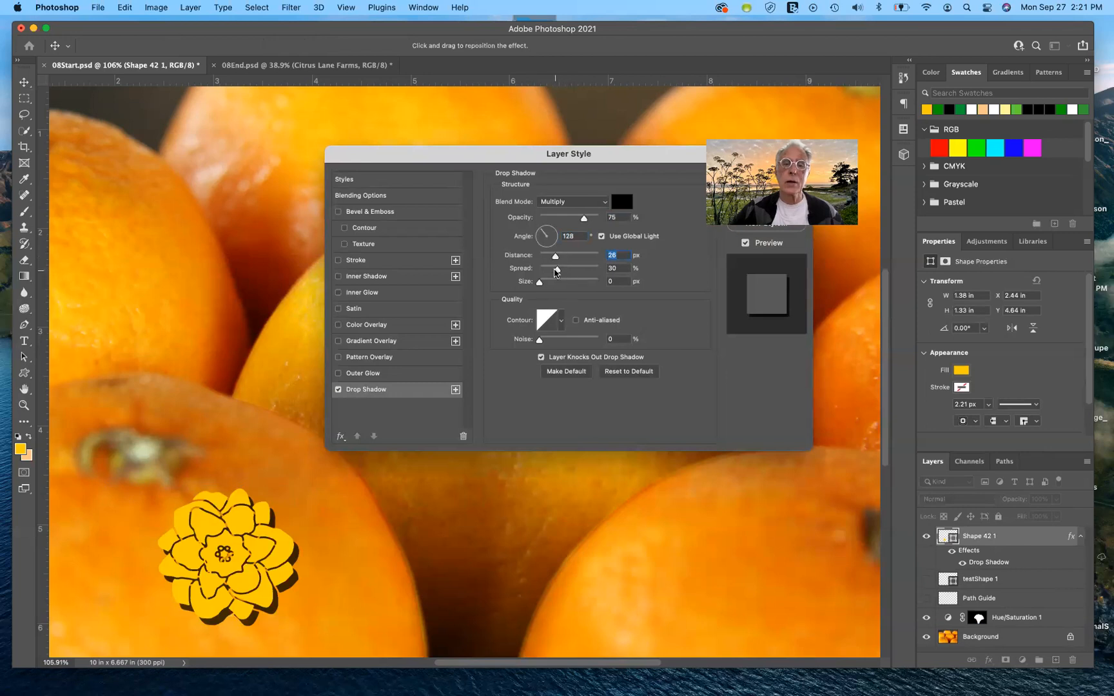
mouse_move(557, 269)
left_mouse_down()
mouse_move(569, 273)
mouse_move(543, 282)
mouse_move(575, 282)
mouse_move(557, 281)
left_mouse_up()
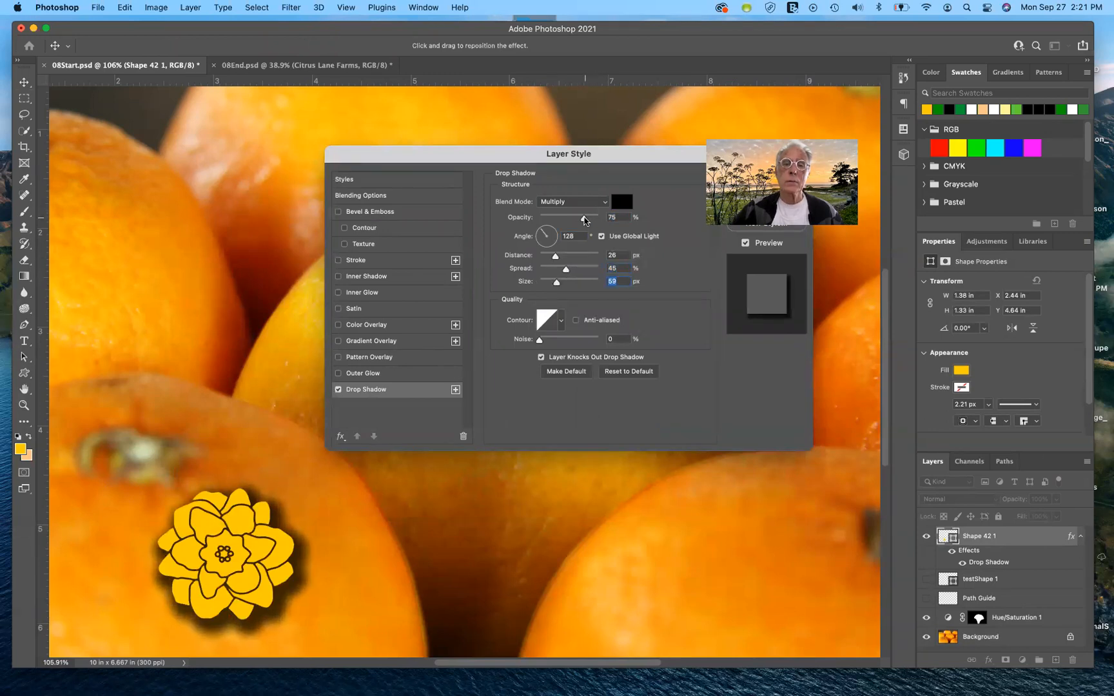
left_click_drag(584, 220, 558, 221)
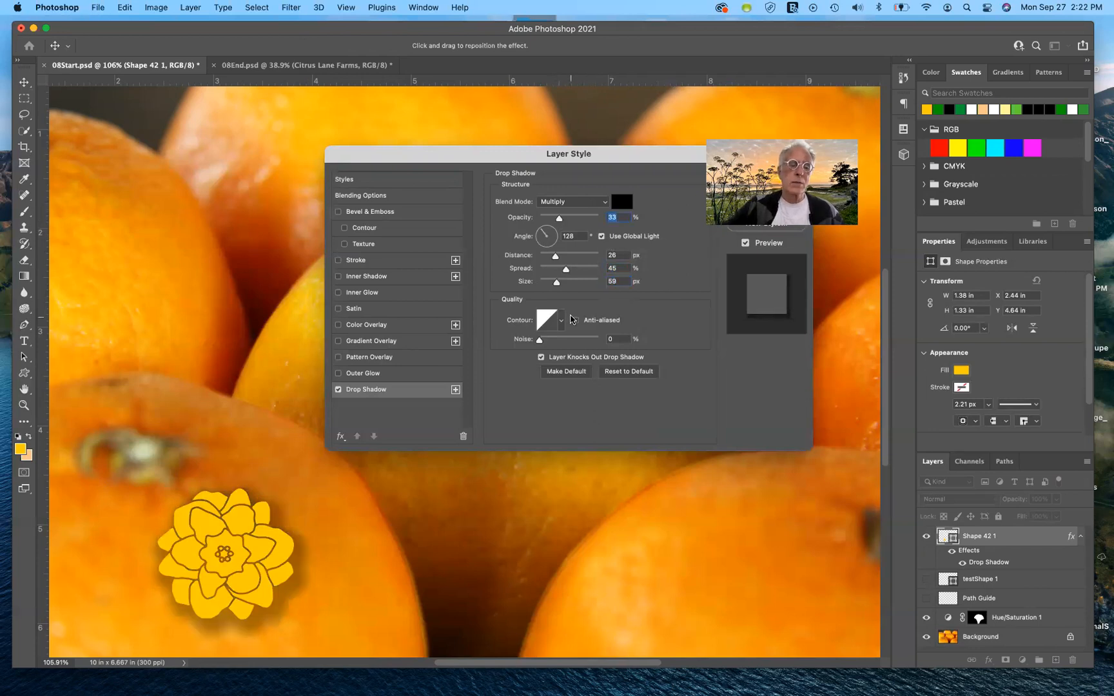
left_click_drag(574, 156, 570, 287)
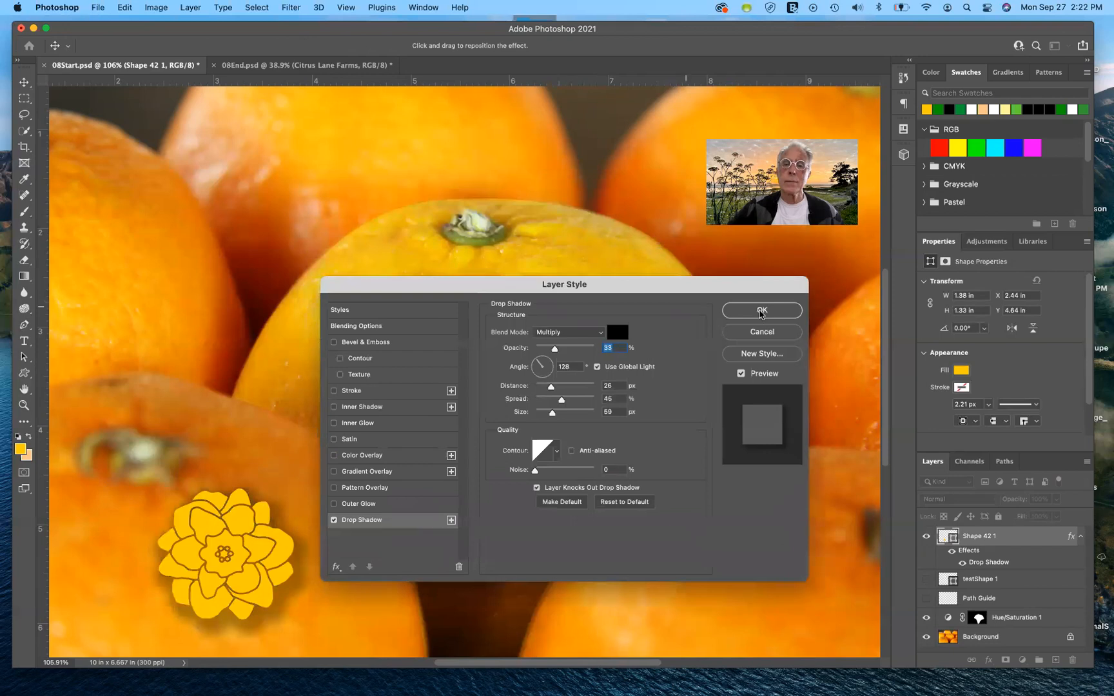
key("Return")
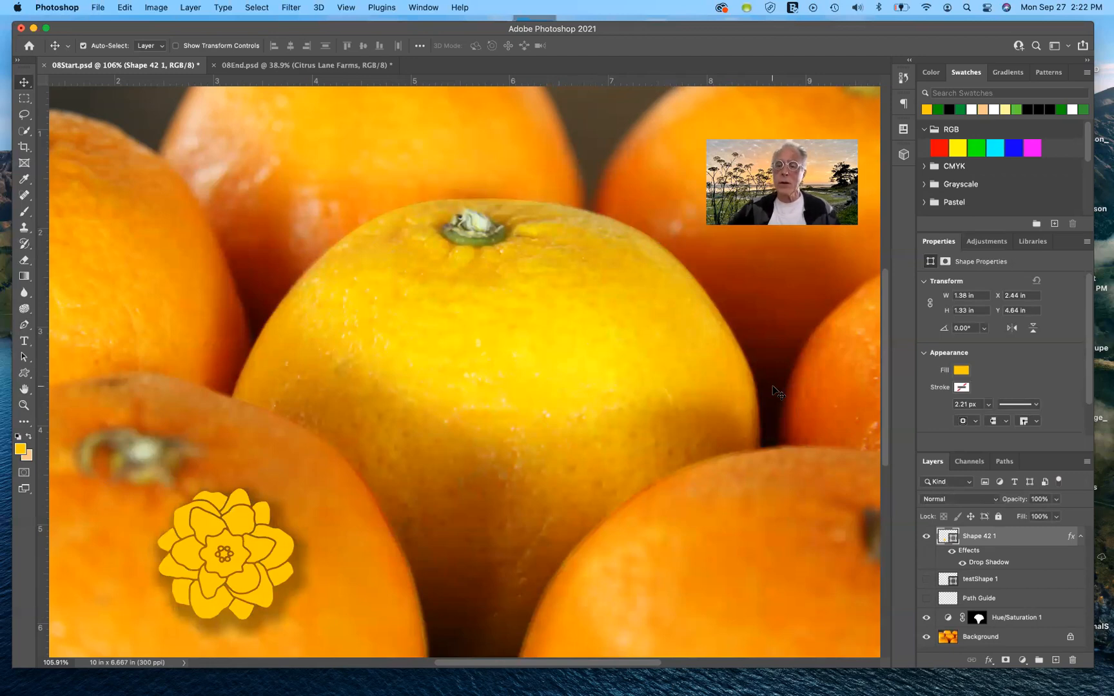
Step: Try to draw a five-pointed star with the Pen tool on the centre orange while the Shape 42 1 layer is selected
left_click(26, 325)
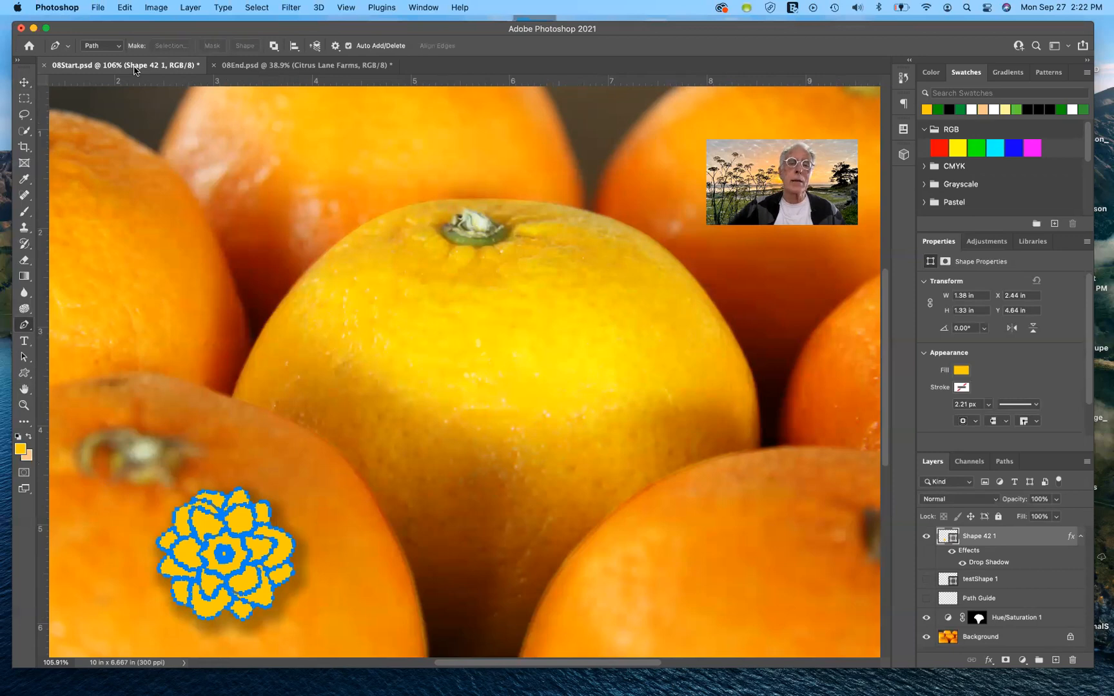
left_click(382, 327)
left_click(441, 328)
left_click(468, 275)
left_click(498, 329)
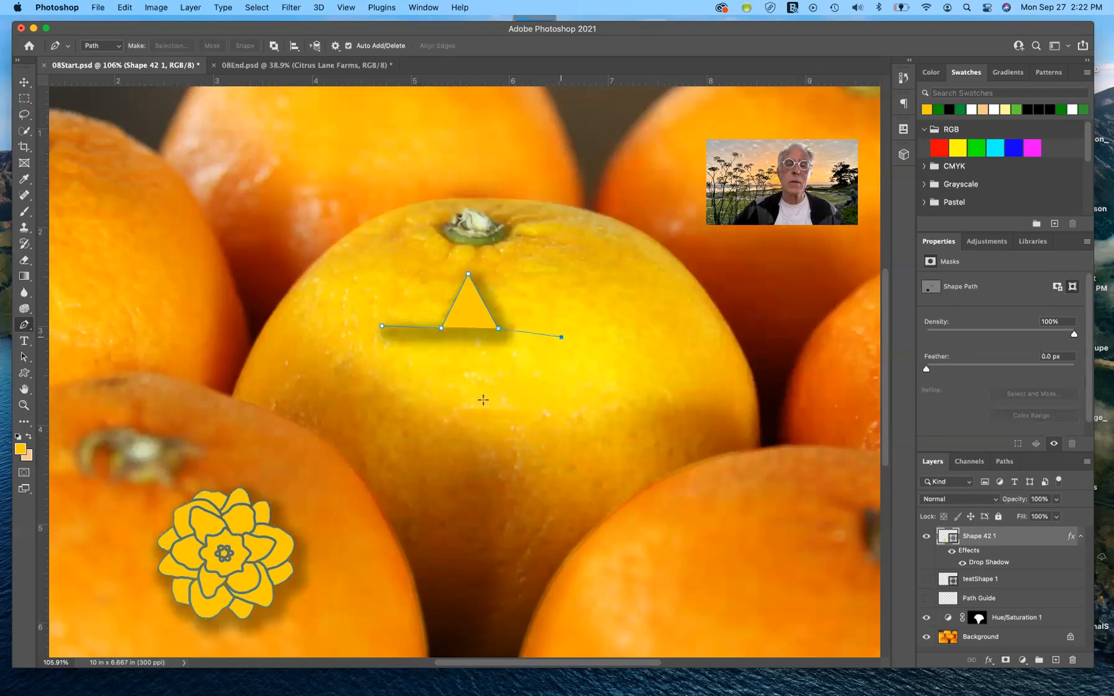
left_click(505, 377)
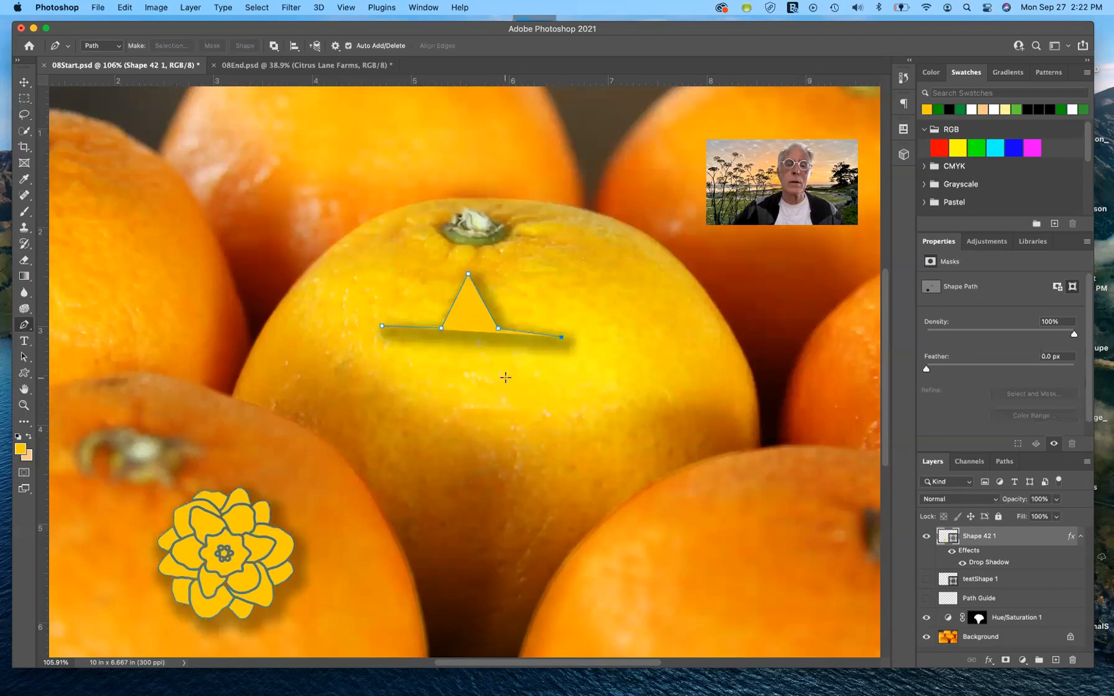
left_click(534, 439)
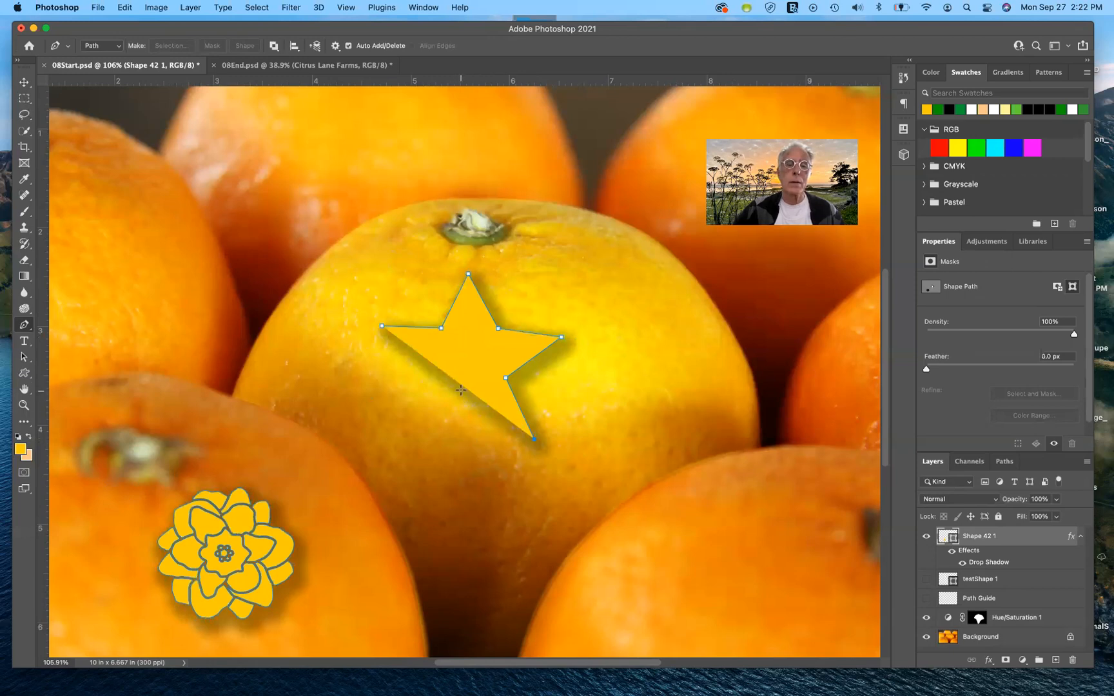
left_click(413, 443)
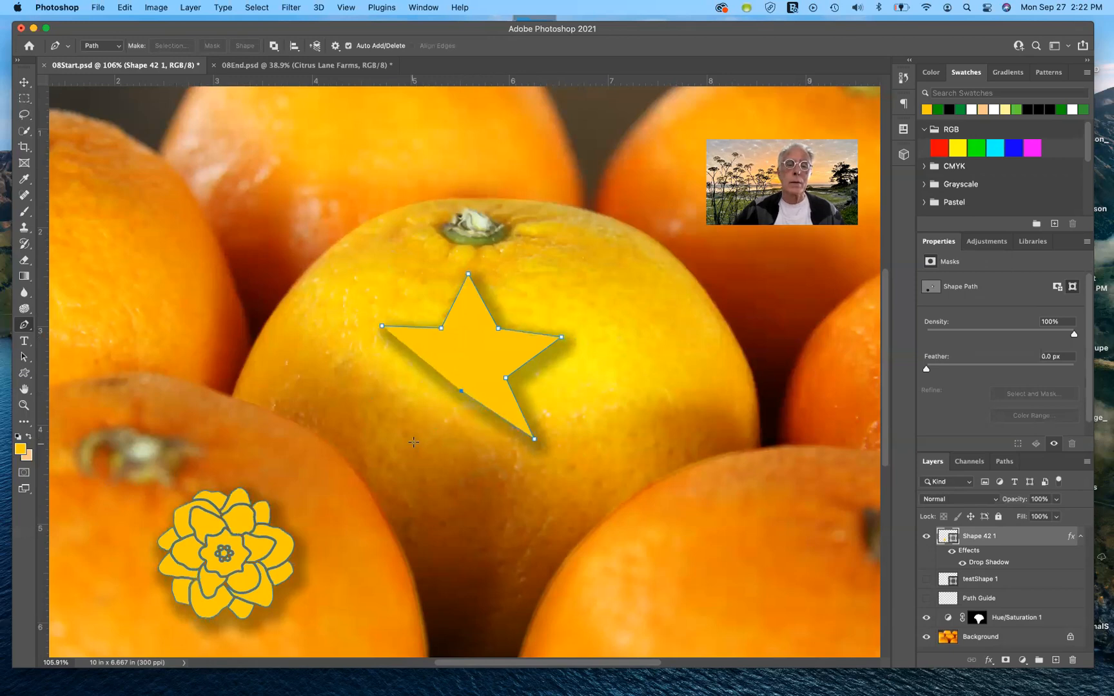
left_click(420, 375)
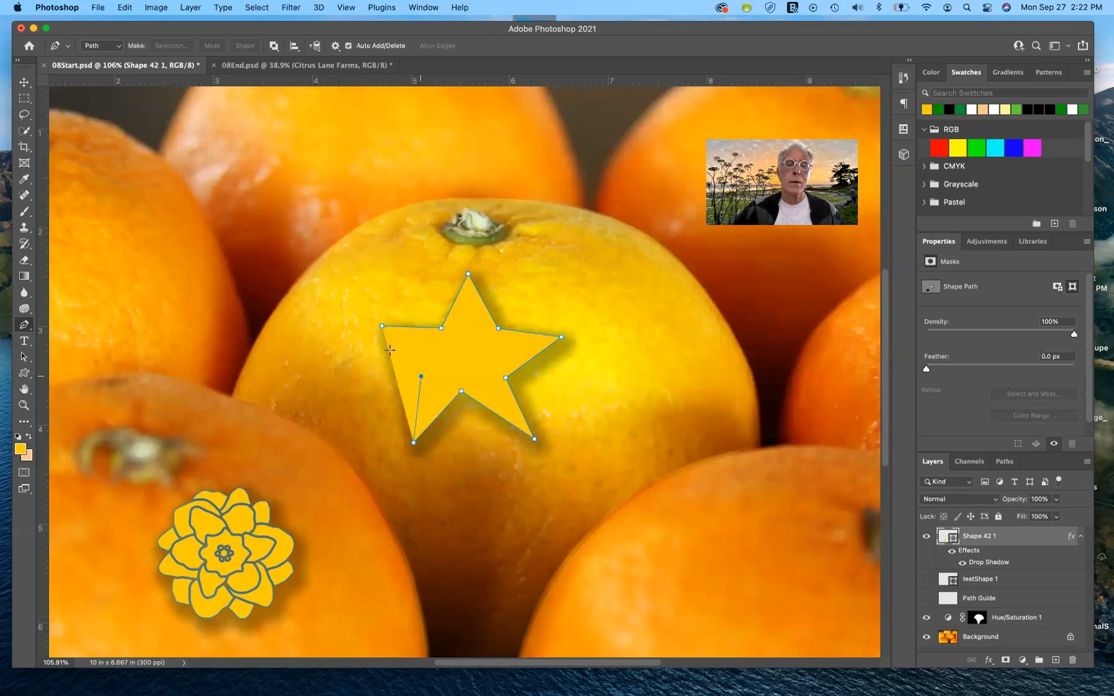
left_click(382, 327)
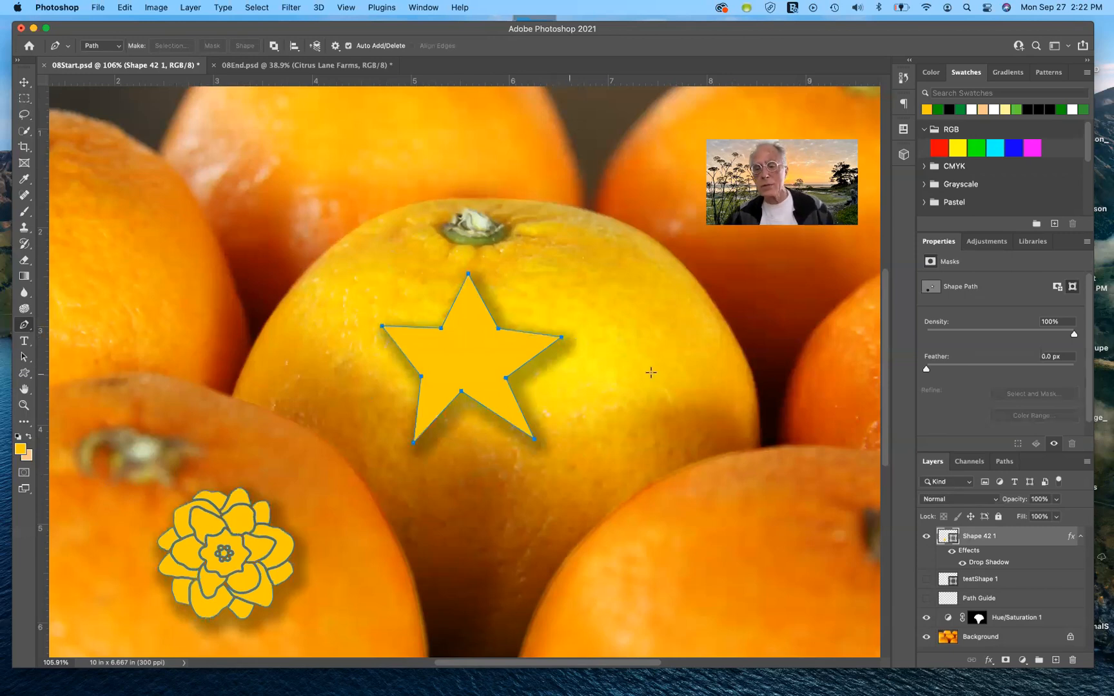
left_click(552, 343)
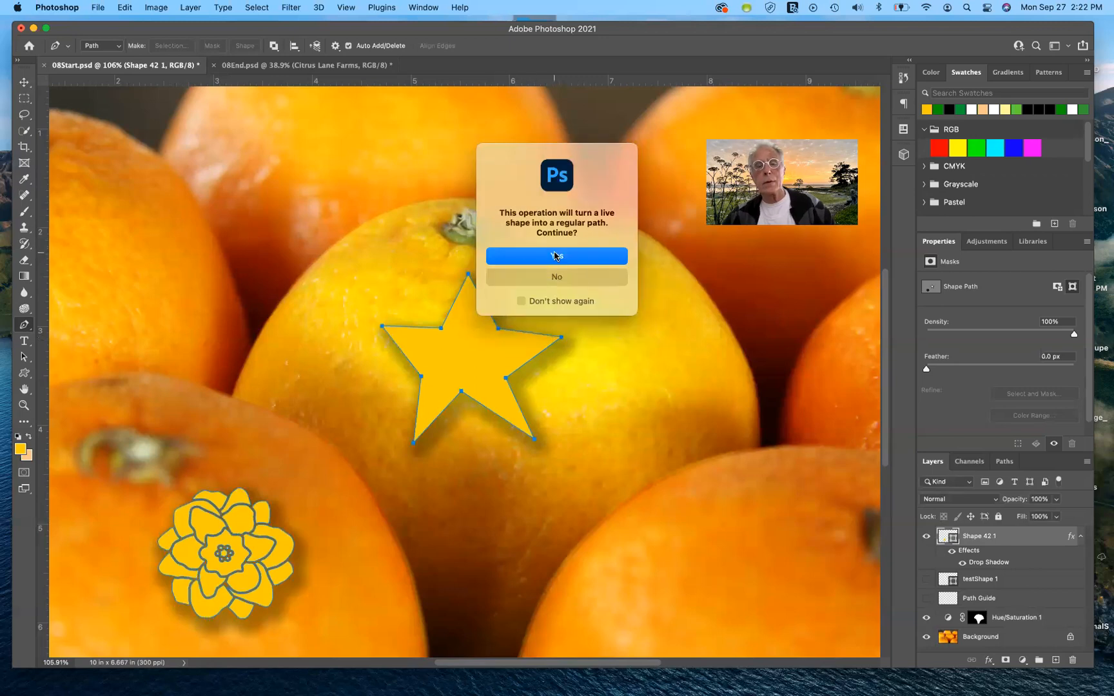
left_click(554, 256)
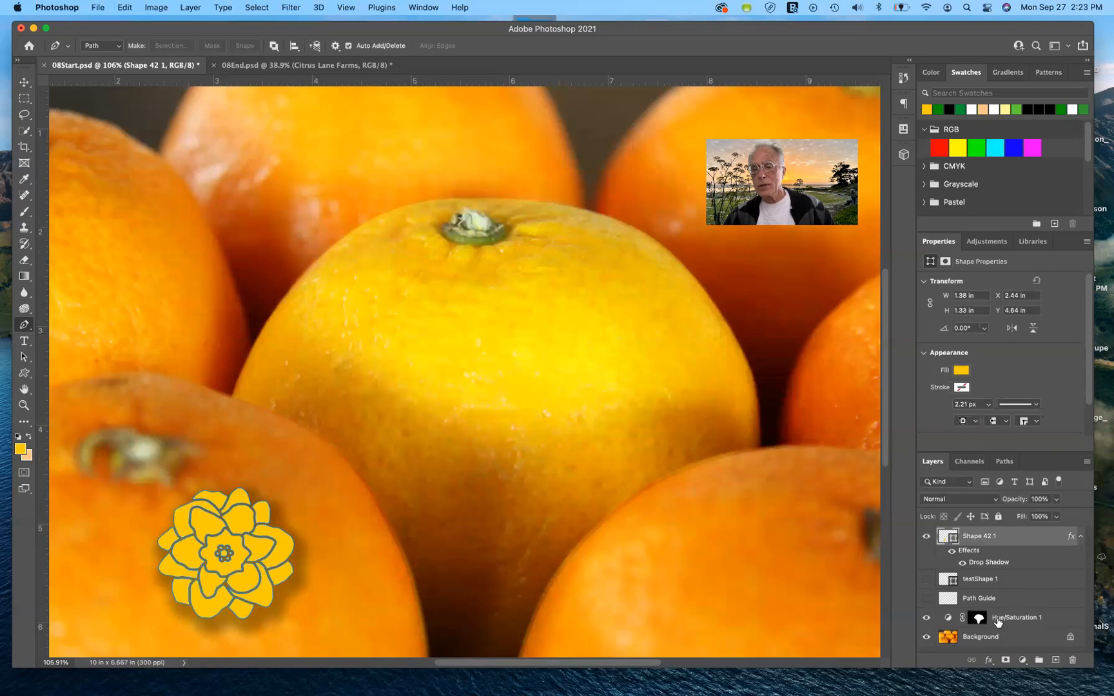
Step: On the Background layer, draw a closed five-pointed star path about 1.6 in wide with the Pen tool on the centre orange
left_click(992, 640)
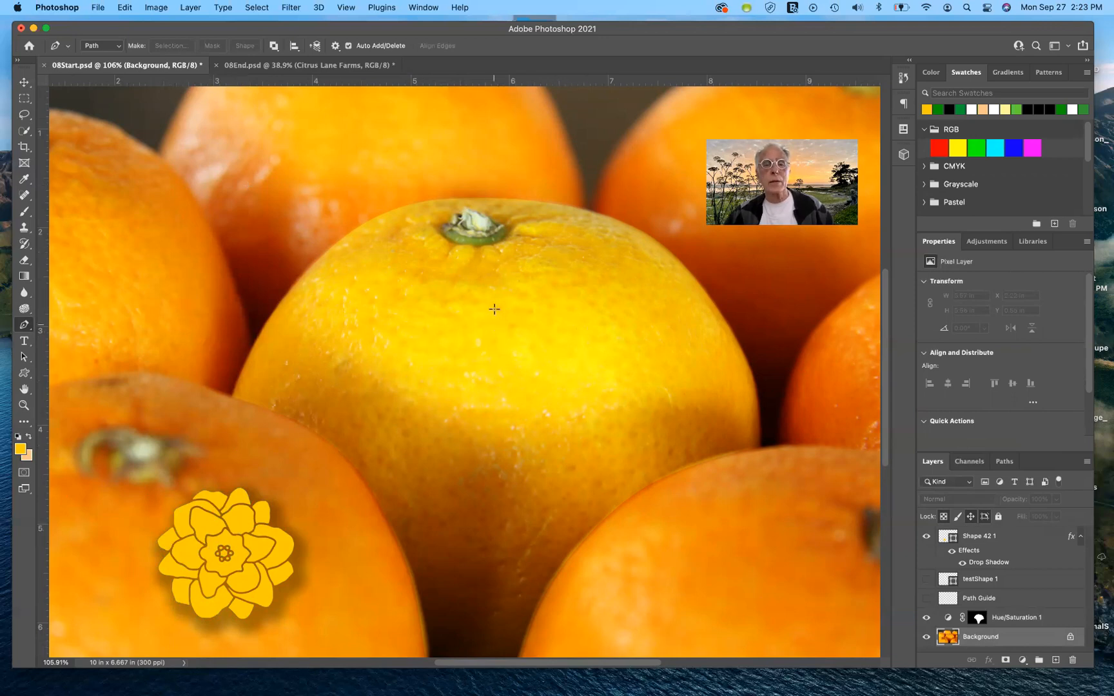
left_click(498, 284)
left_click(530, 333)
left_click(581, 331)
left_click(539, 371)
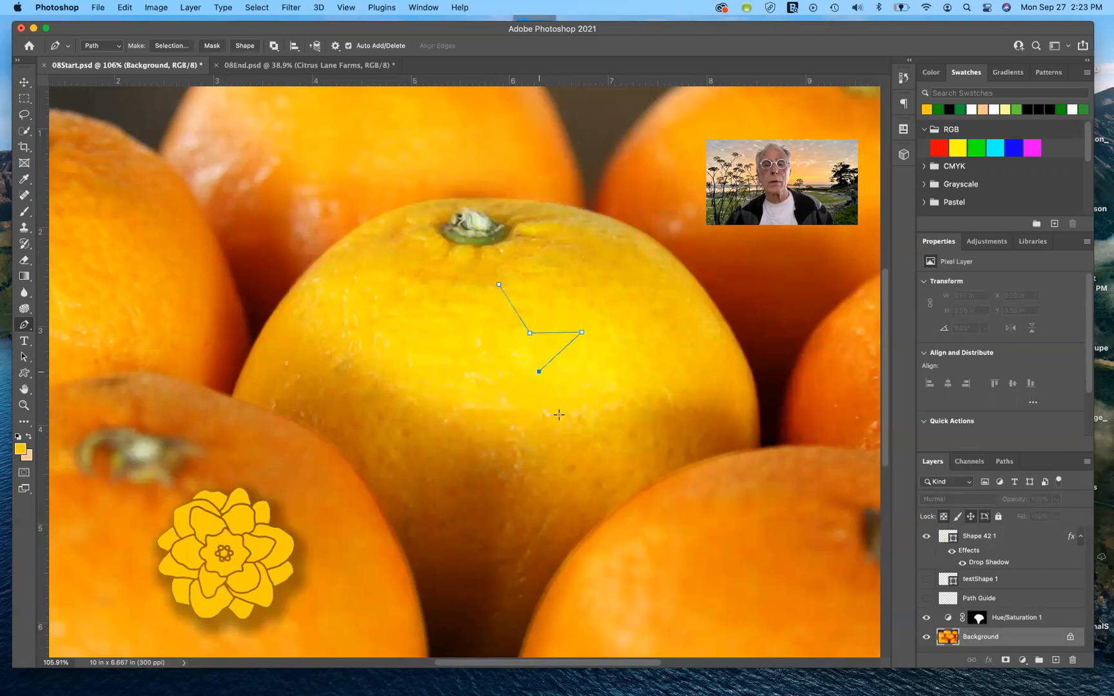
left_click(559, 414)
left_click(500, 376)
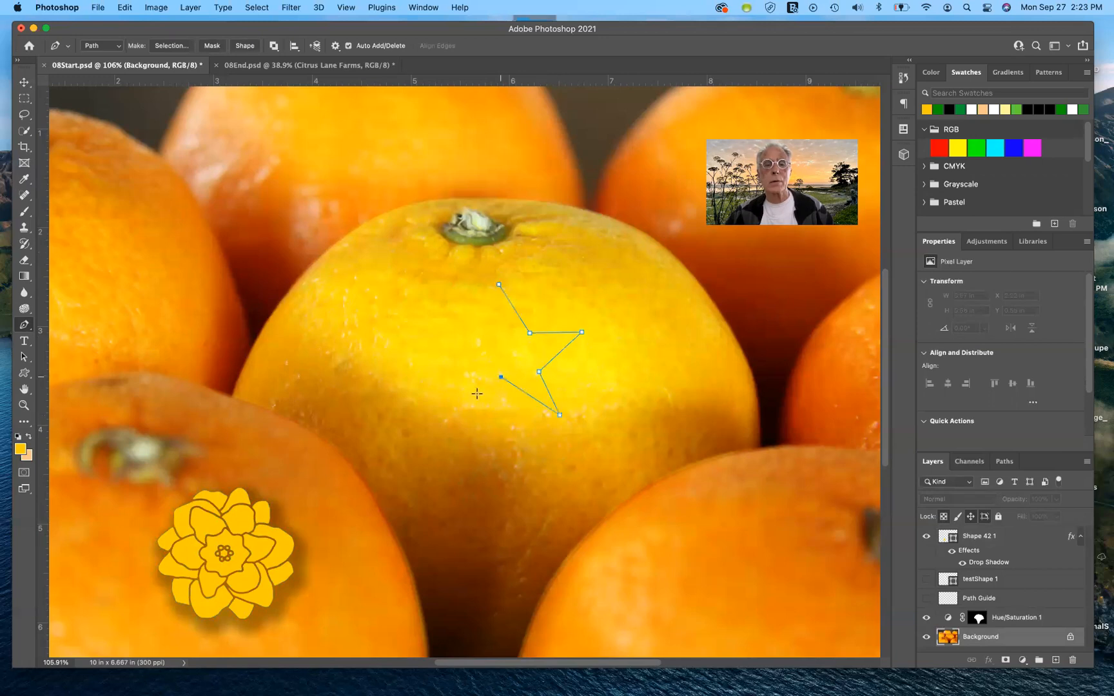
left_click(459, 408)
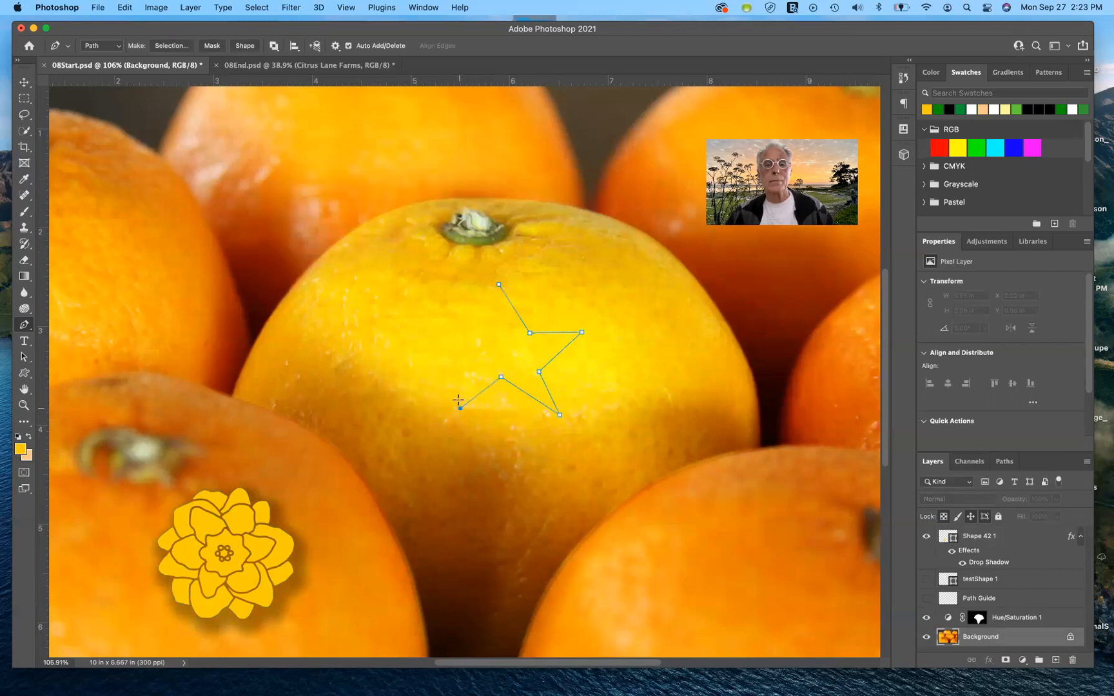
left_click(462, 367)
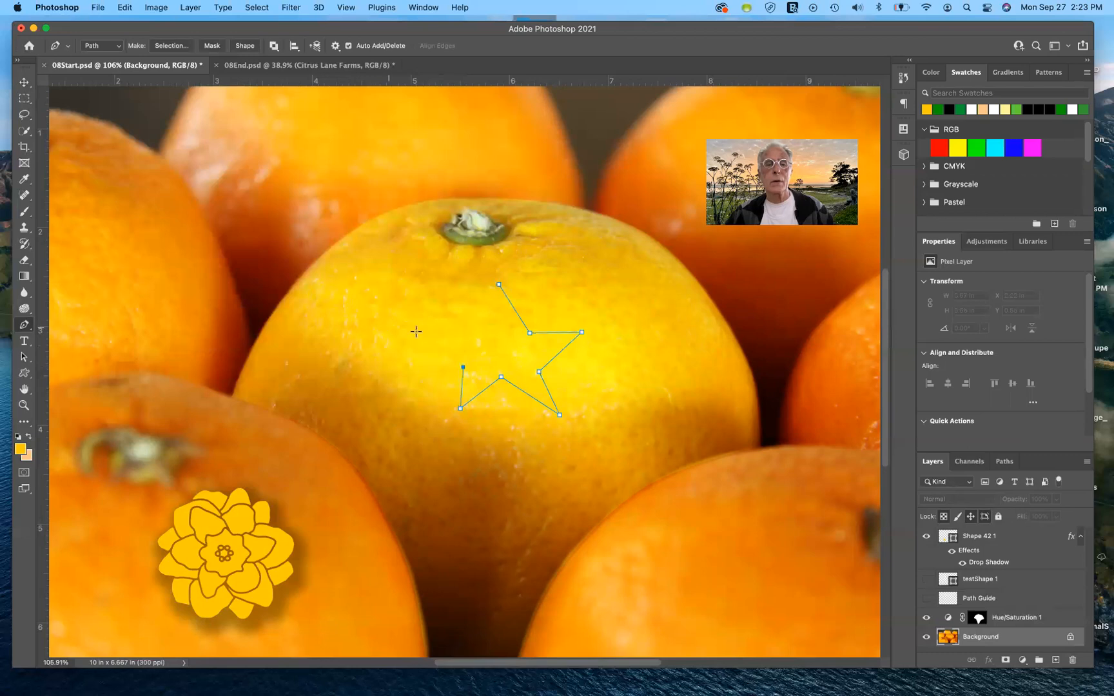
left_click(421, 332)
left_click(477, 329)
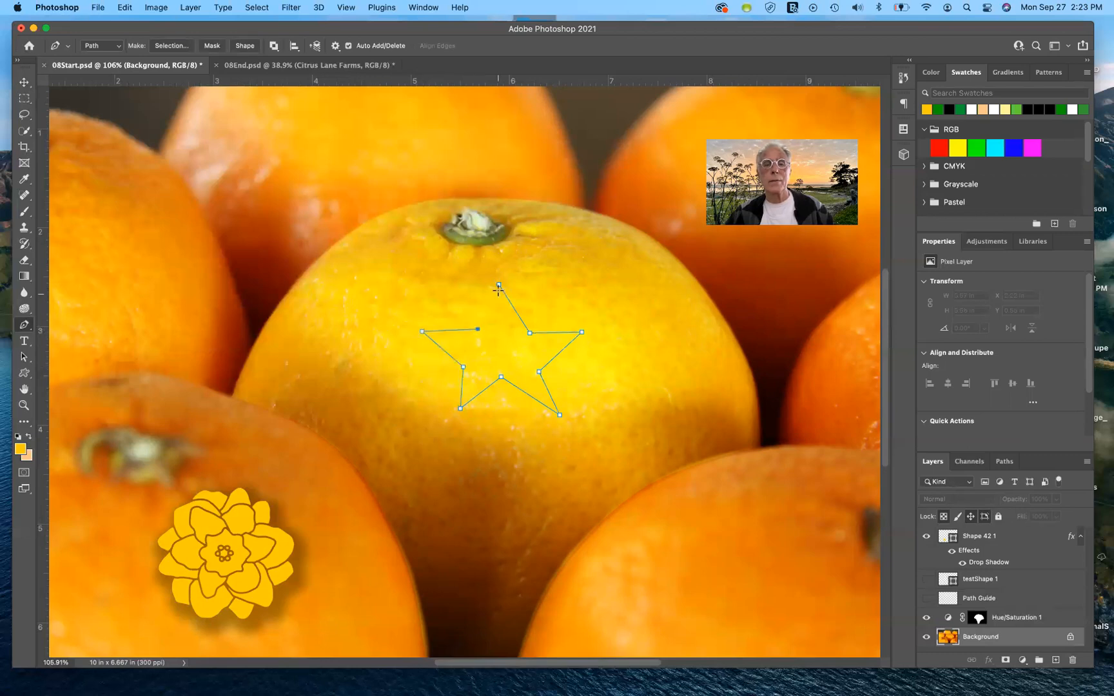
left_click(498, 284)
Step: Select the star's work path and define a brush preset named STAR
left_click(1004, 462)
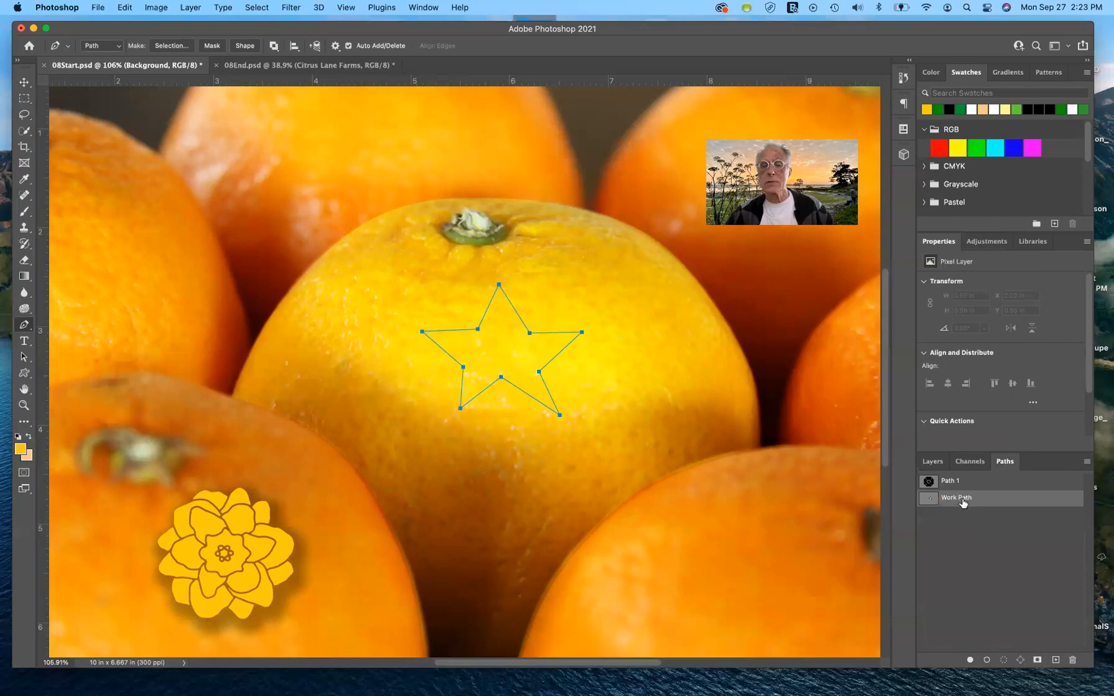
left_click(964, 534)
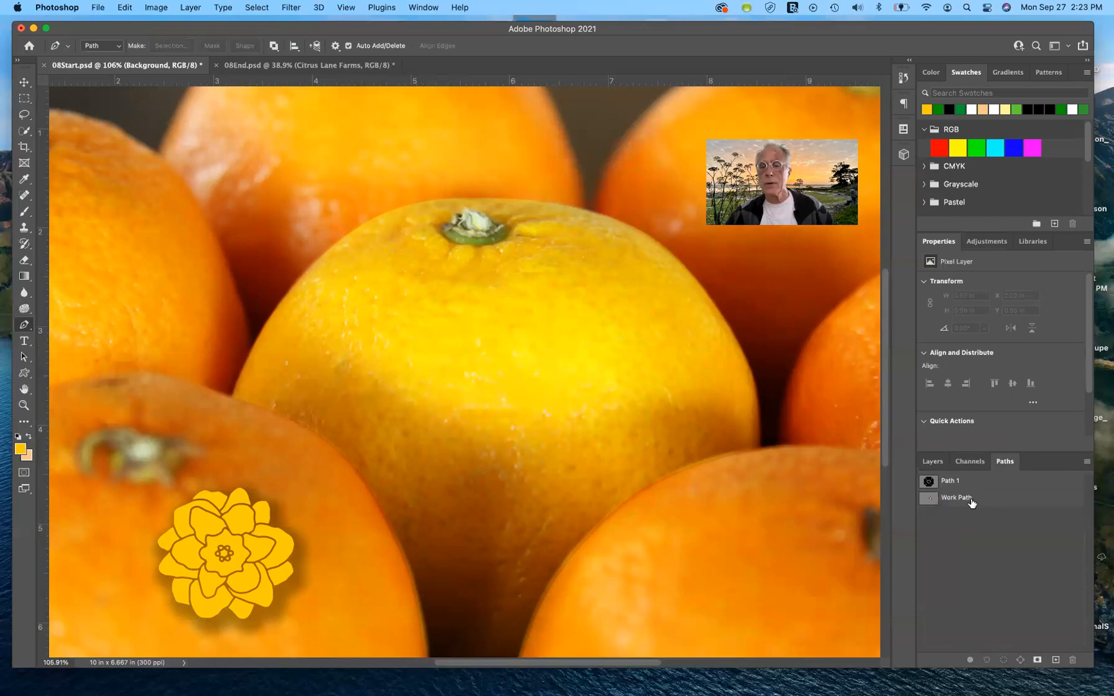
left_click(970, 500)
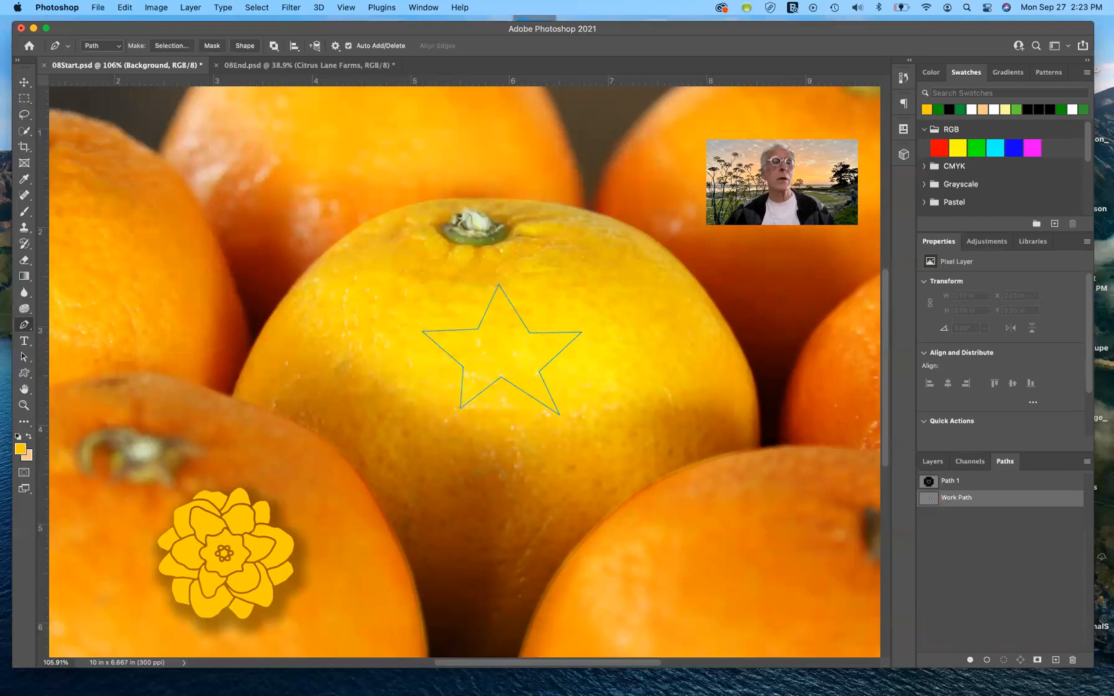
left_click(126, 8)
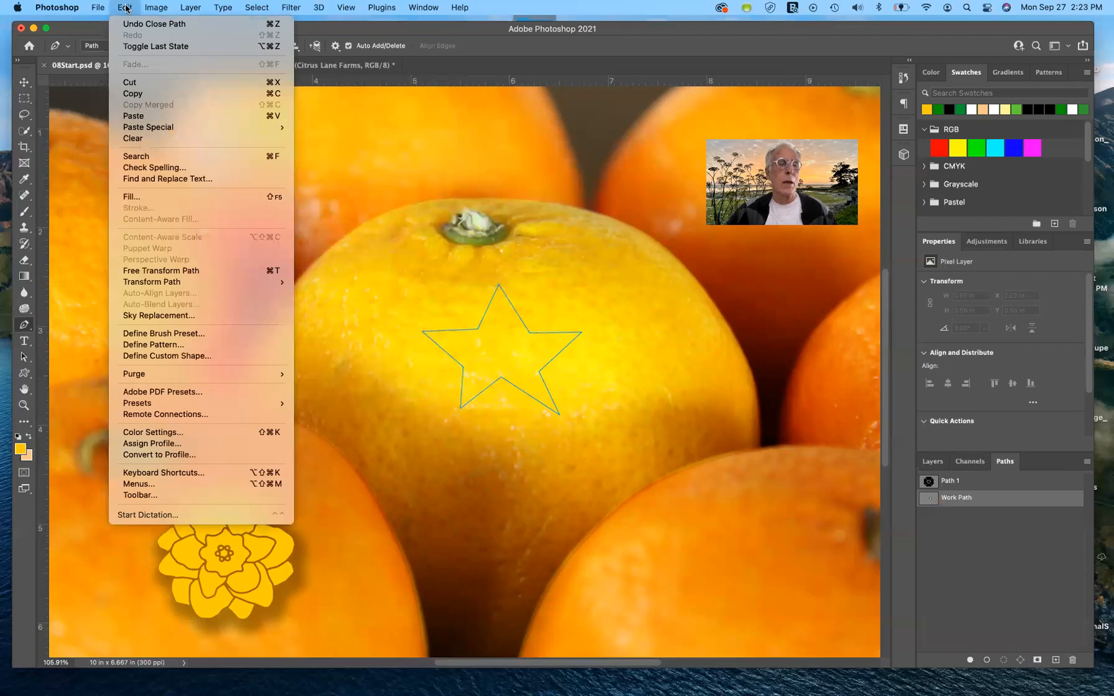
left_click(159, 334)
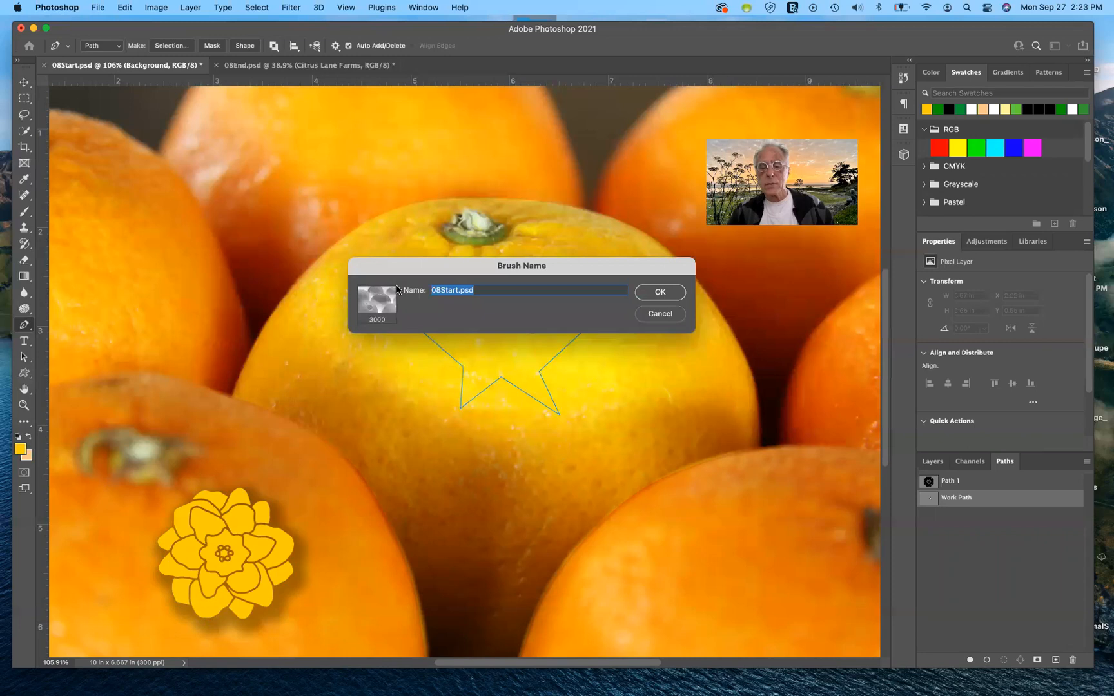
type("STAR")
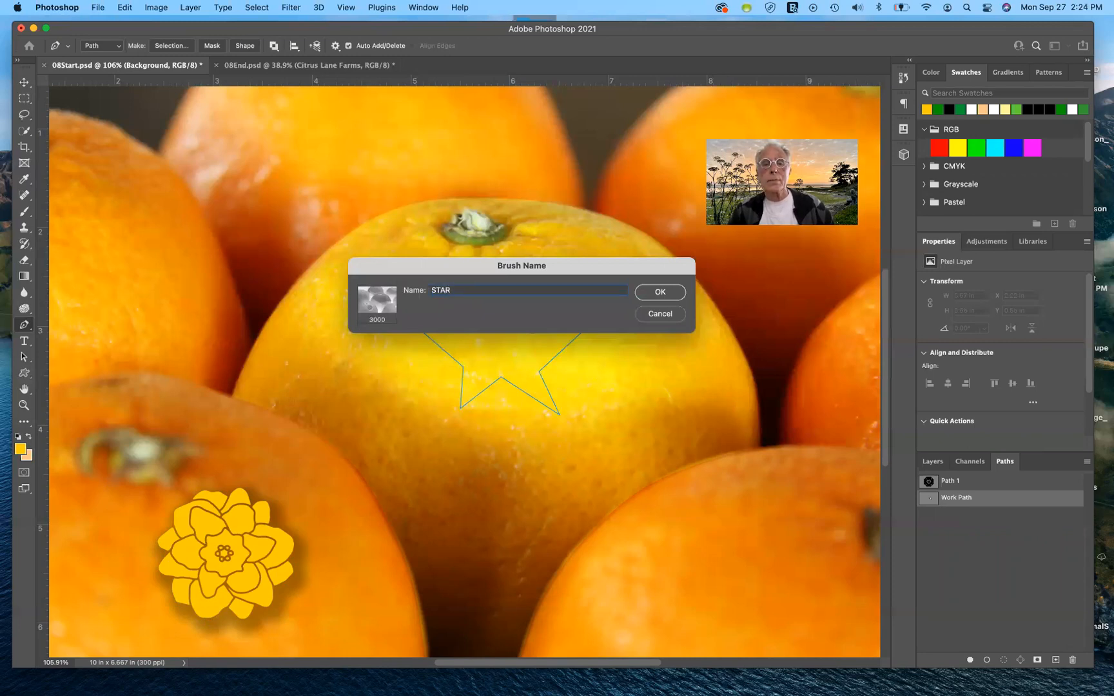
key("Return")
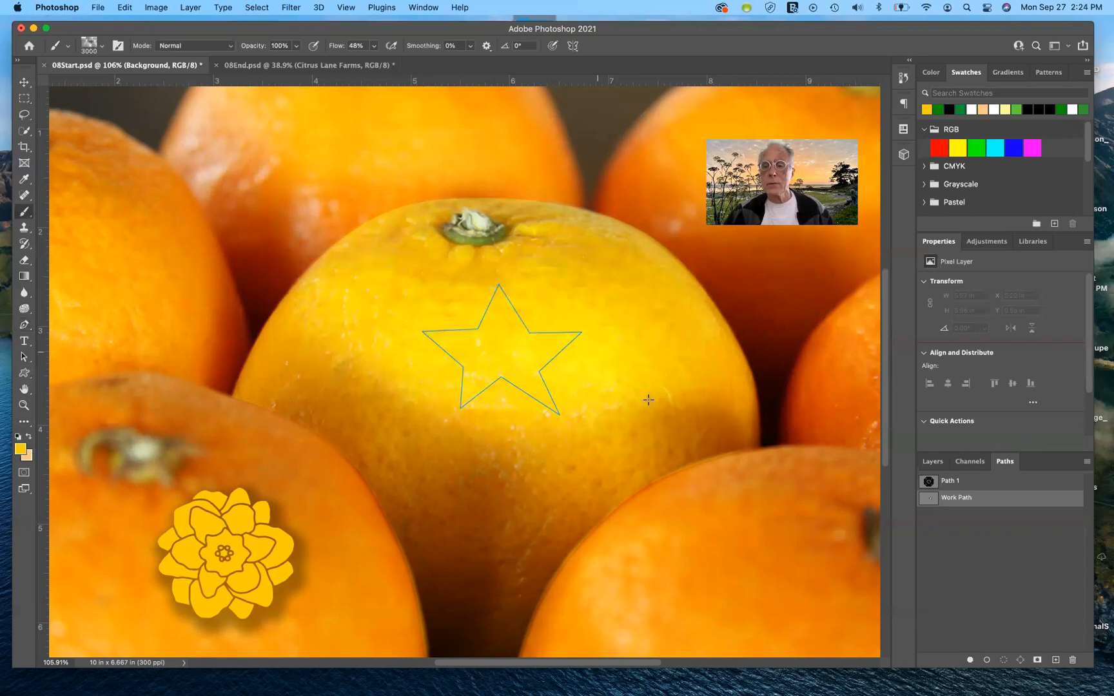
Step: Deselect the star's work path and select the Shape 42 1 layer
left_click(971, 569)
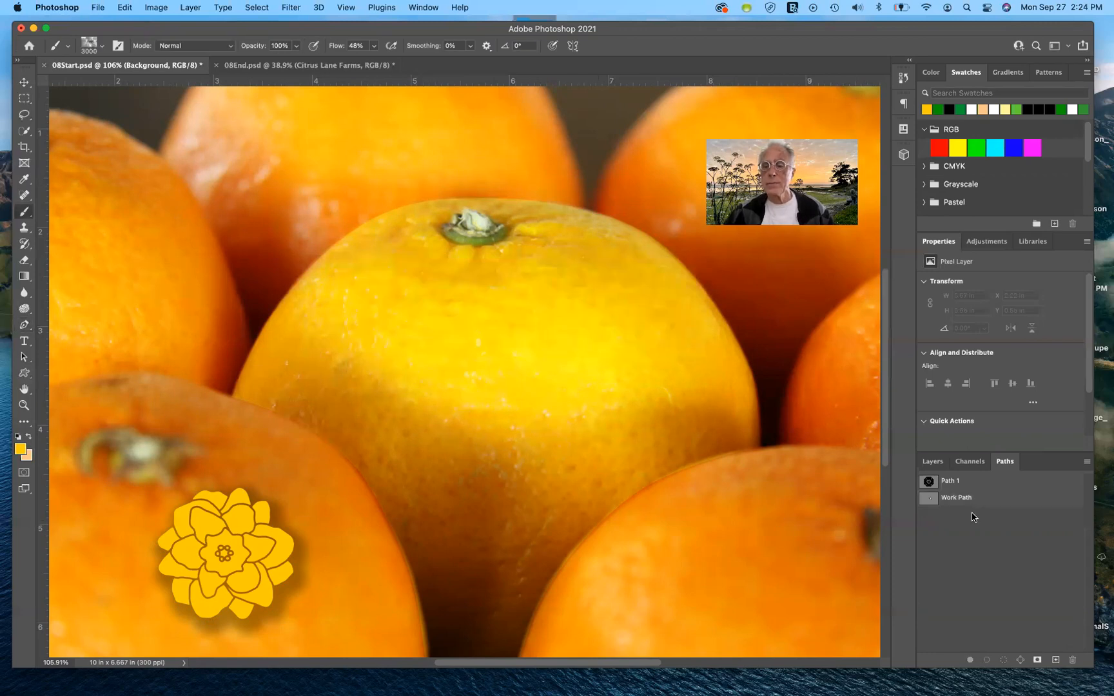
left_click(939, 463)
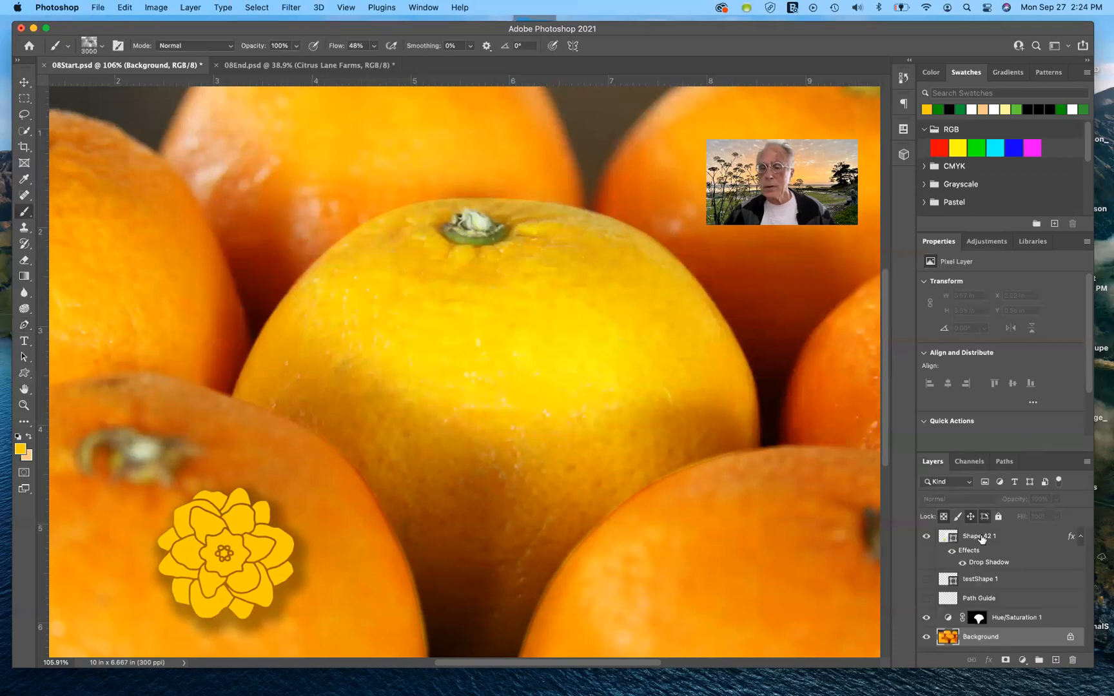
left_click(979, 537)
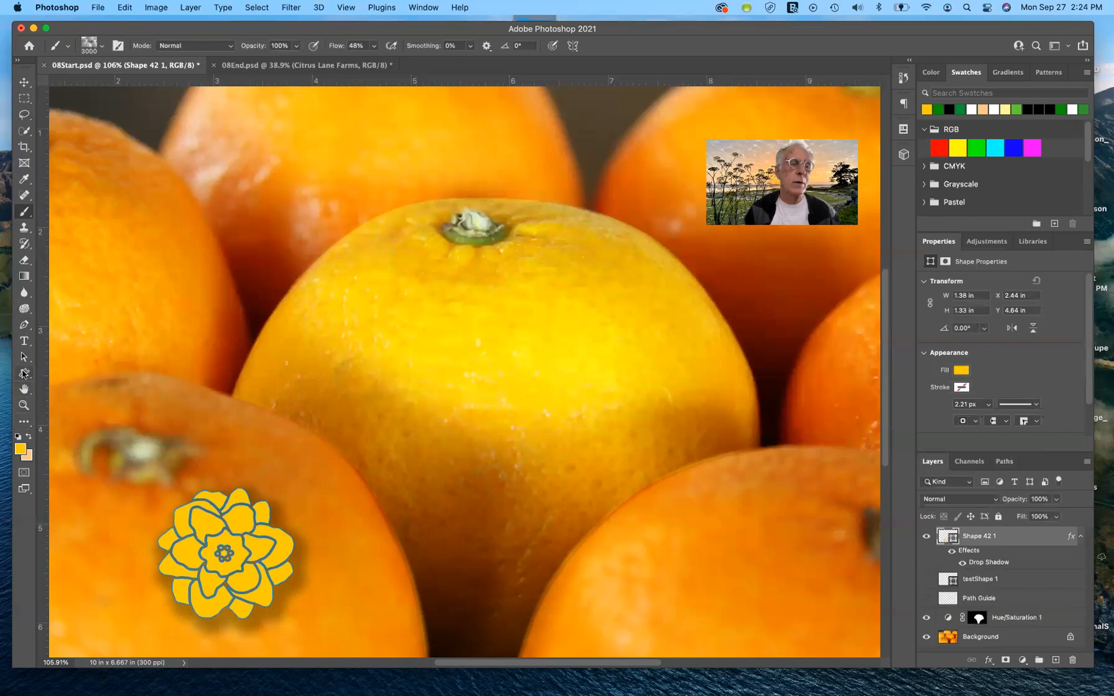
Step: With the Background layer selected, draw the testShape custom shape about 1.78 in wide on the centre orange
left_click(32, 371)
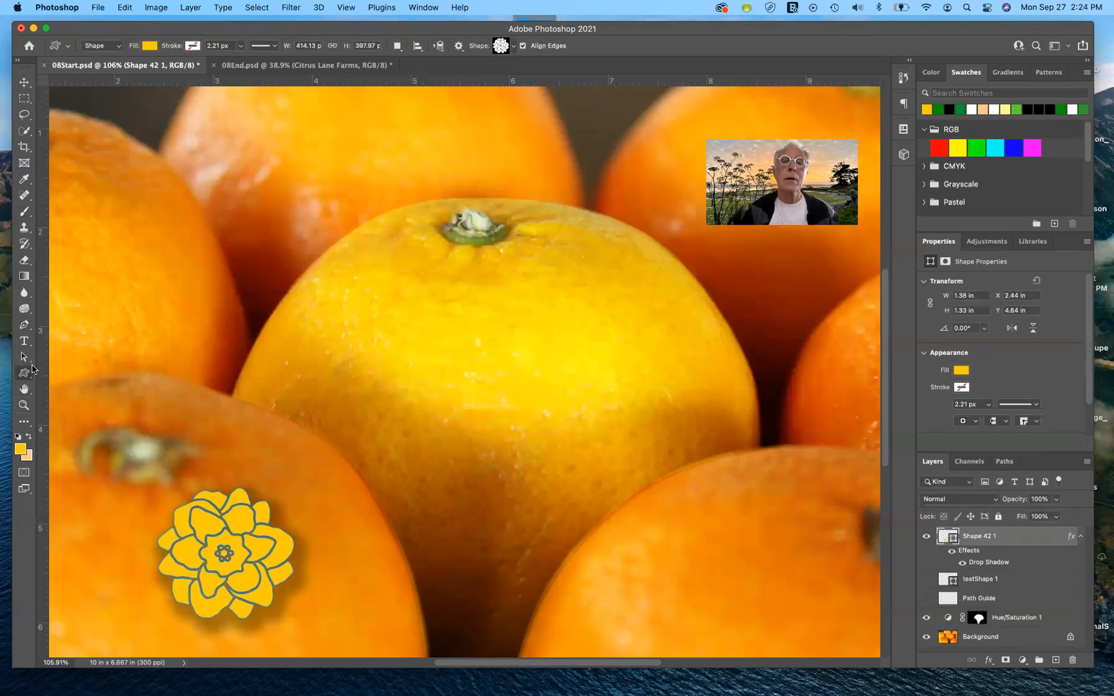
left_click(523, 45)
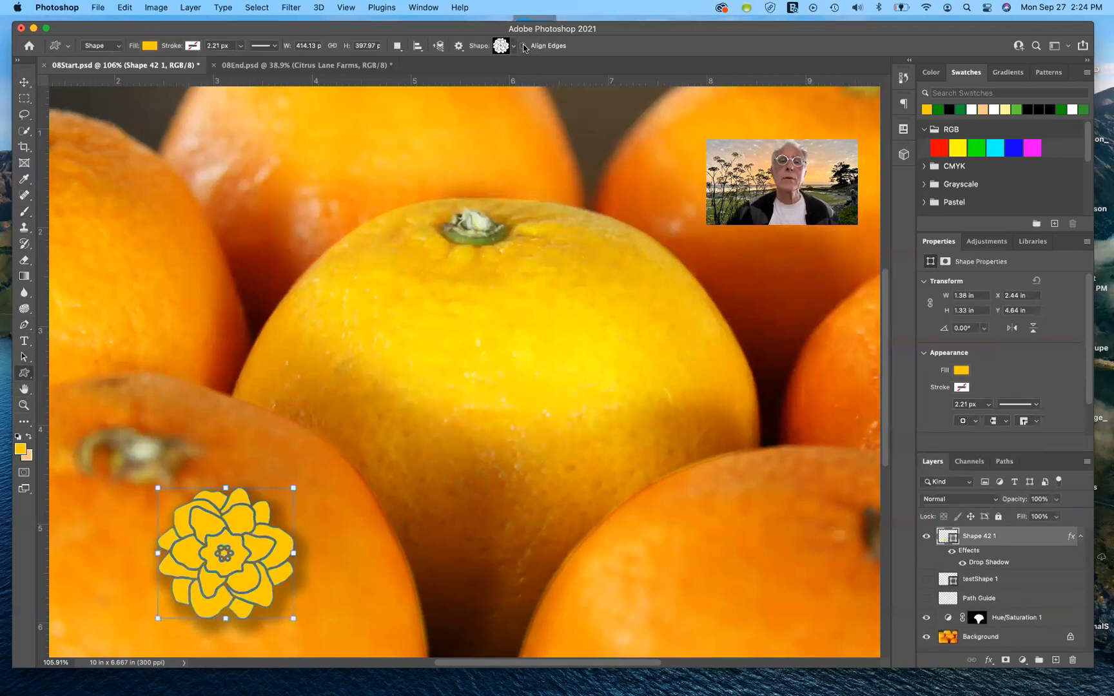
left_click(523, 46)
left_click(514, 46)
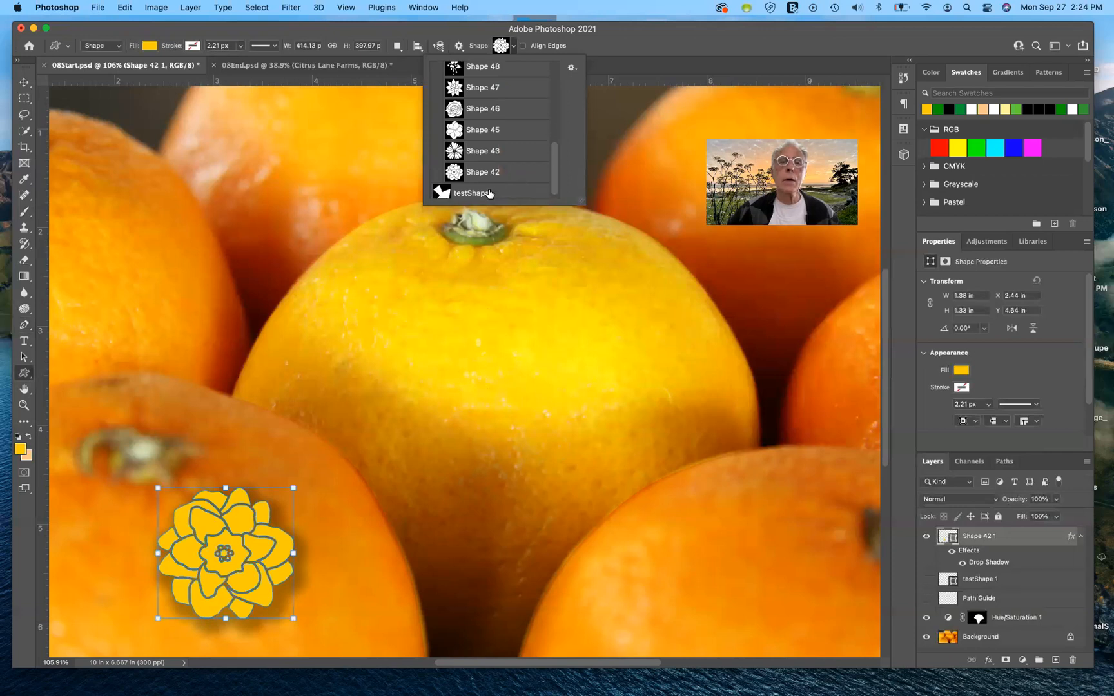
scroll(489, 193, "up", 5)
scroll(489, 190, "down", 5)
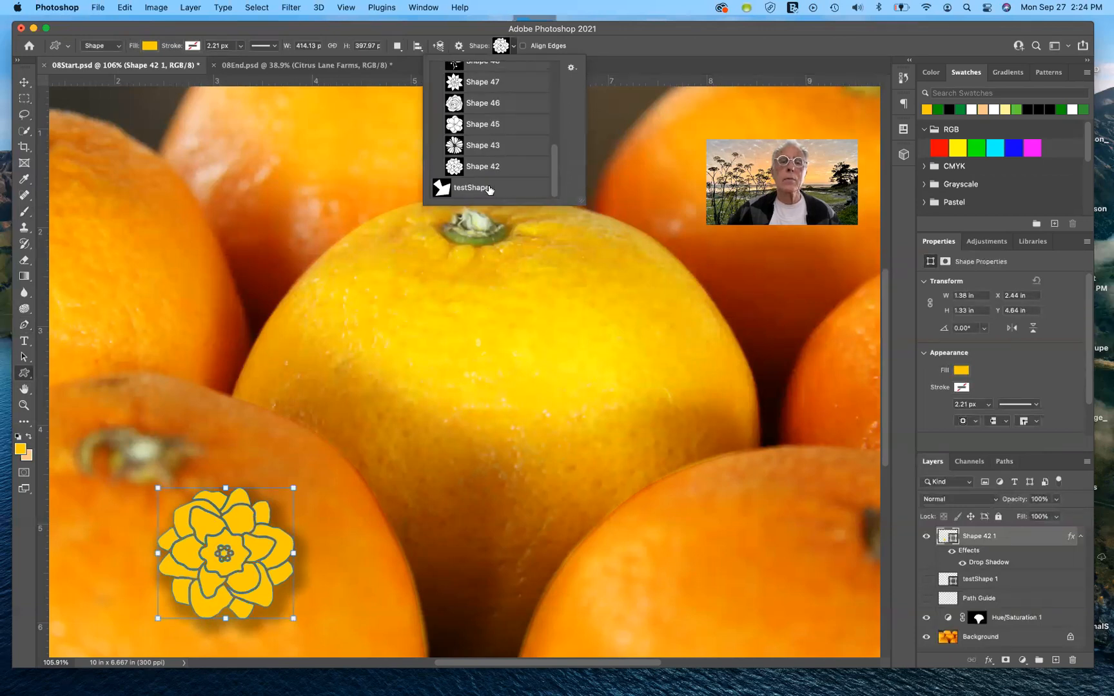
scroll(474, 130, "up", 3)
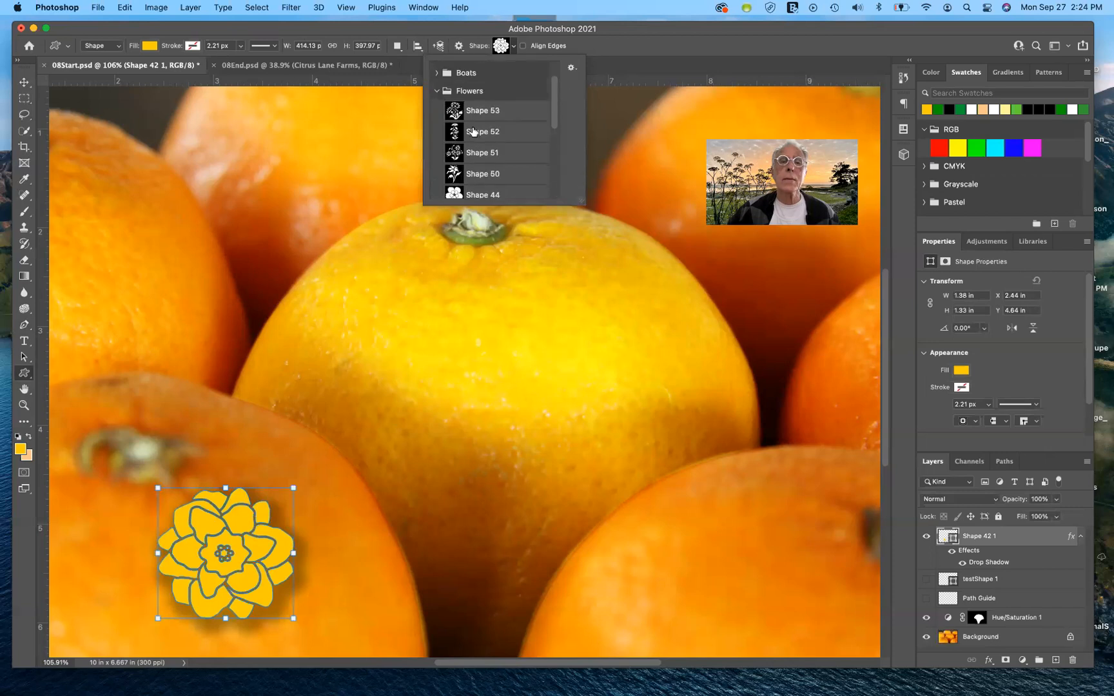
left_click(438, 91)
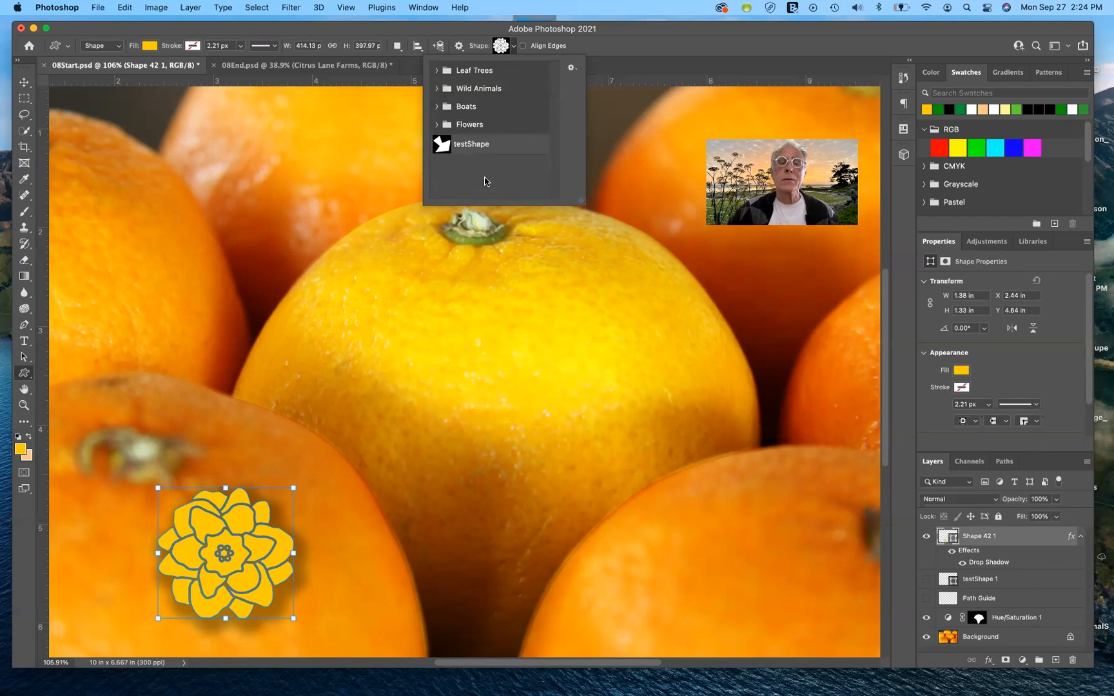
left_click(454, 147)
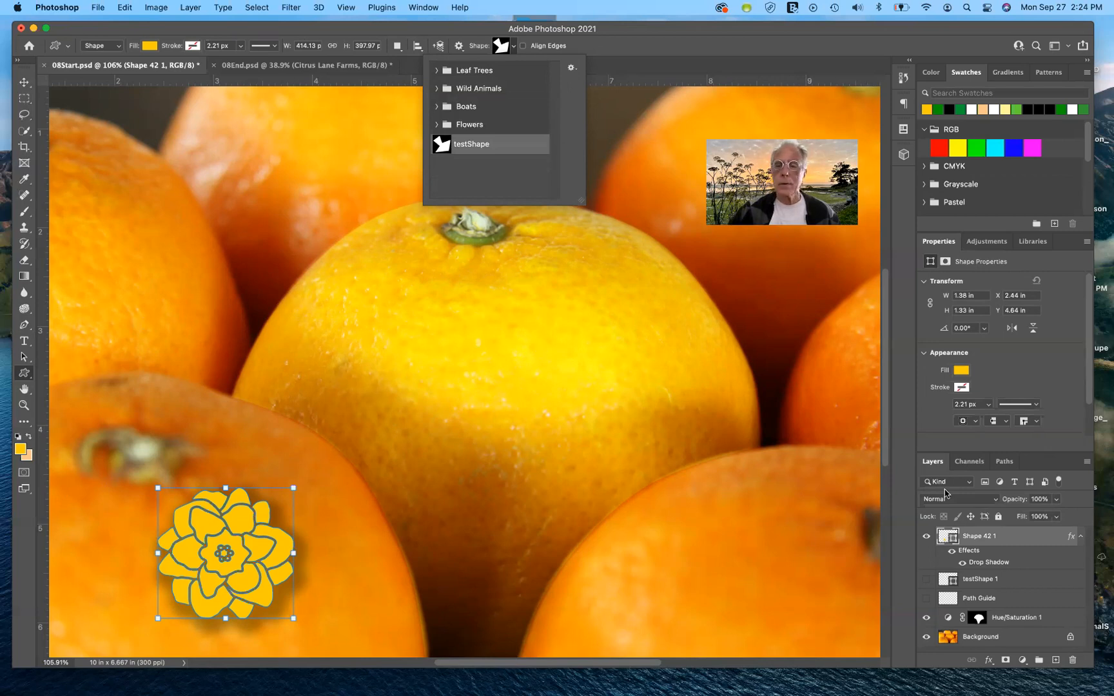
left_click(991, 640)
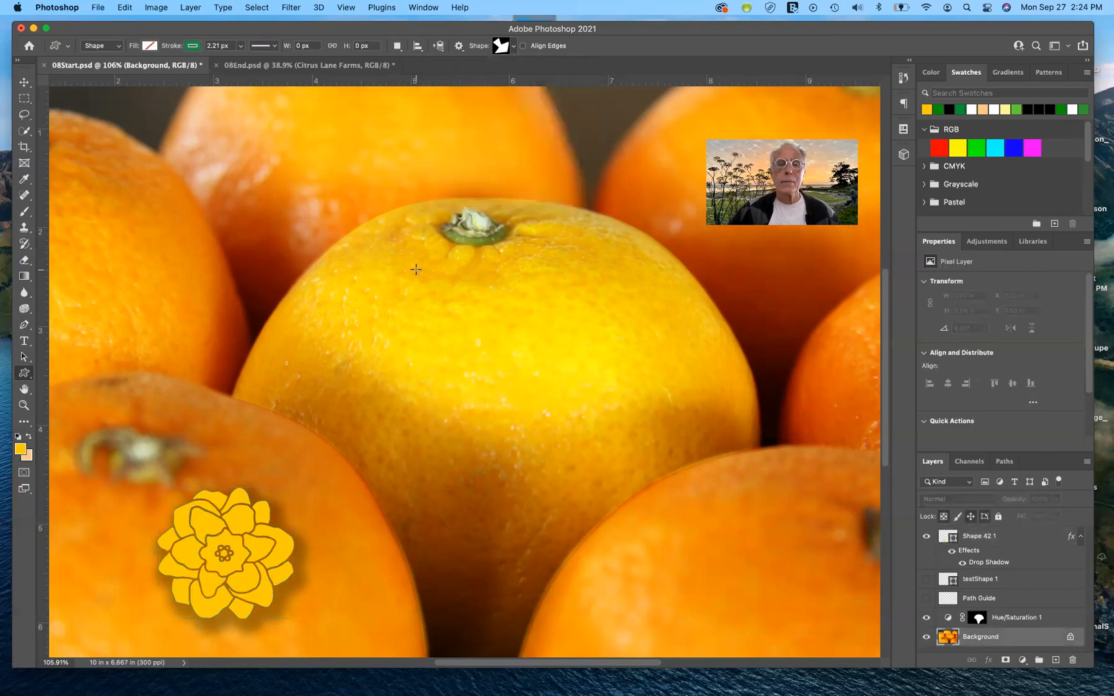
left_click_drag(426, 257, 601, 453)
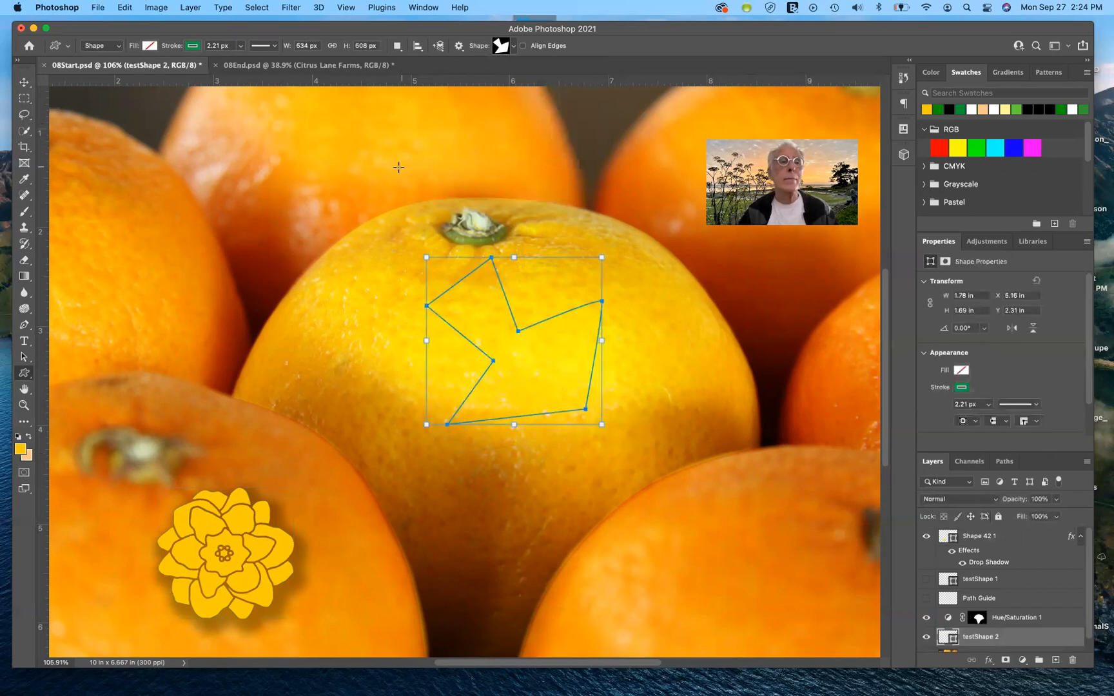
Step: Remove the new testShape's stroke and fill the shape with dark green from the recently used colors
left_click(192, 47)
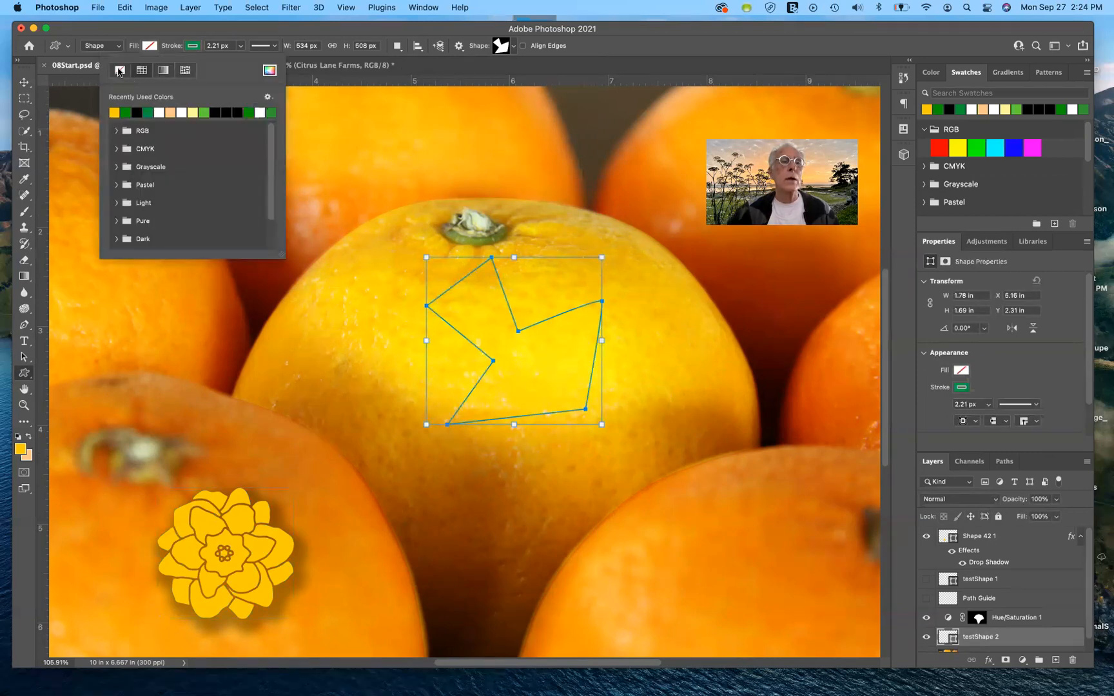
left_click(119, 71)
left_click(149, 47)
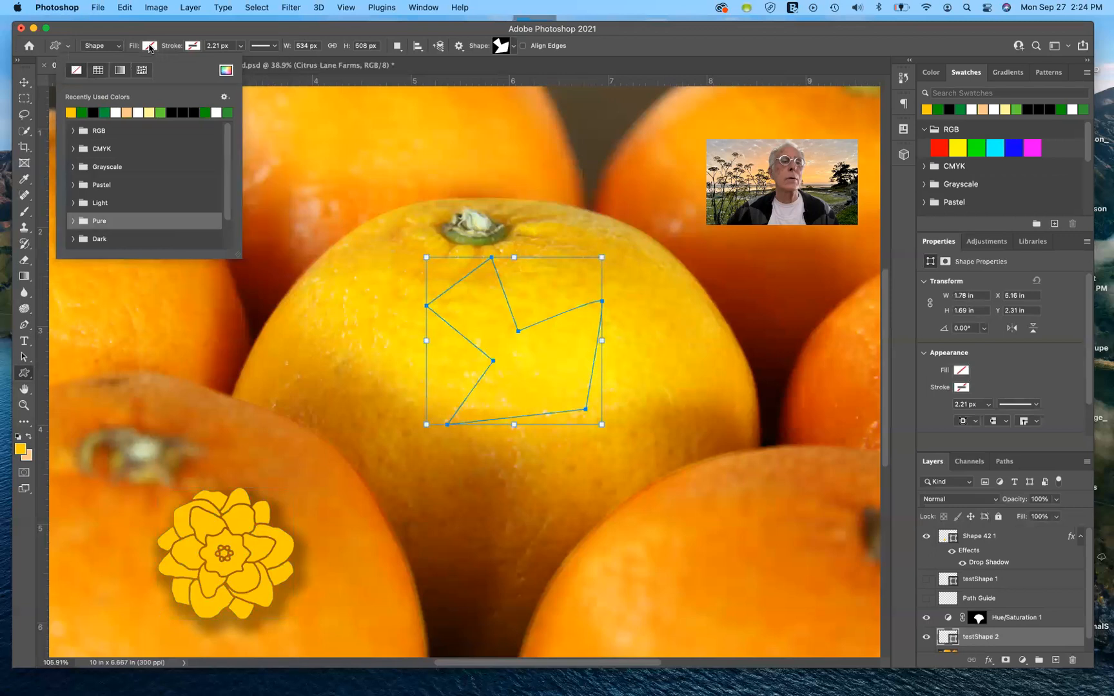
left_click(205, 113)
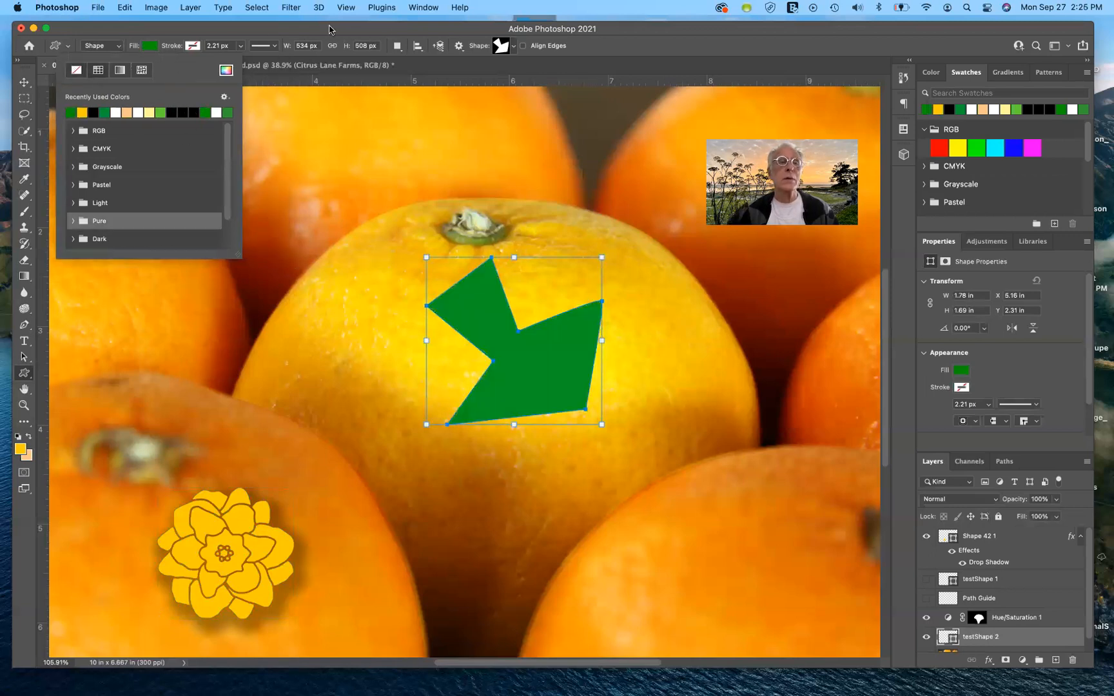
left_click(636, 58)
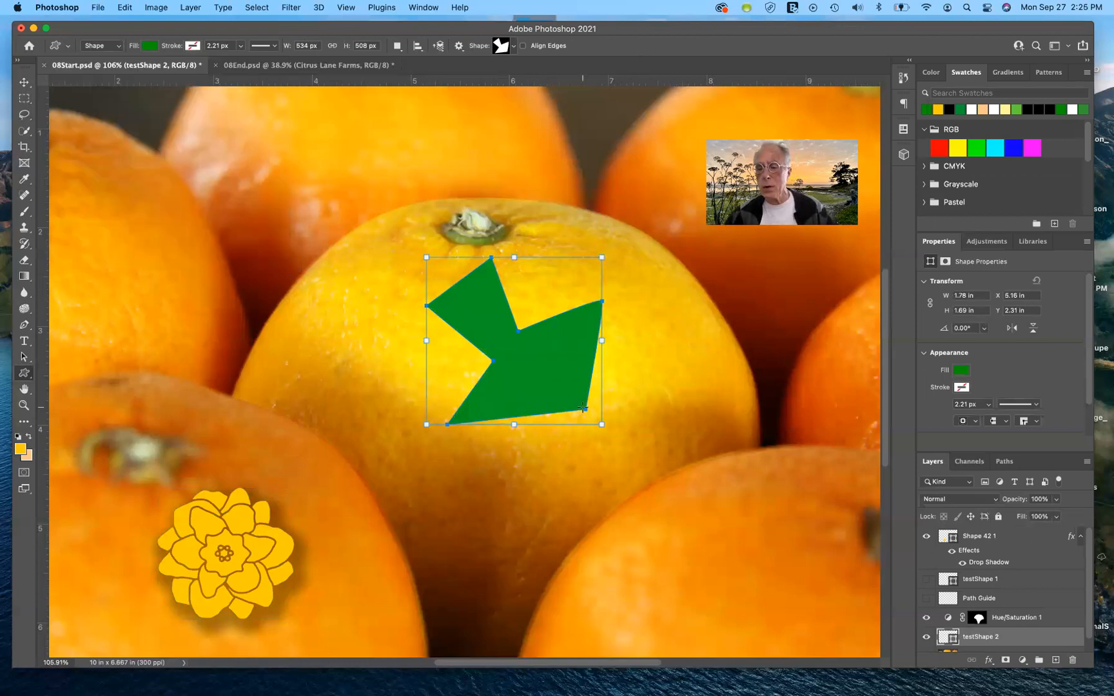
scroll(1023, 568, "down", 2)
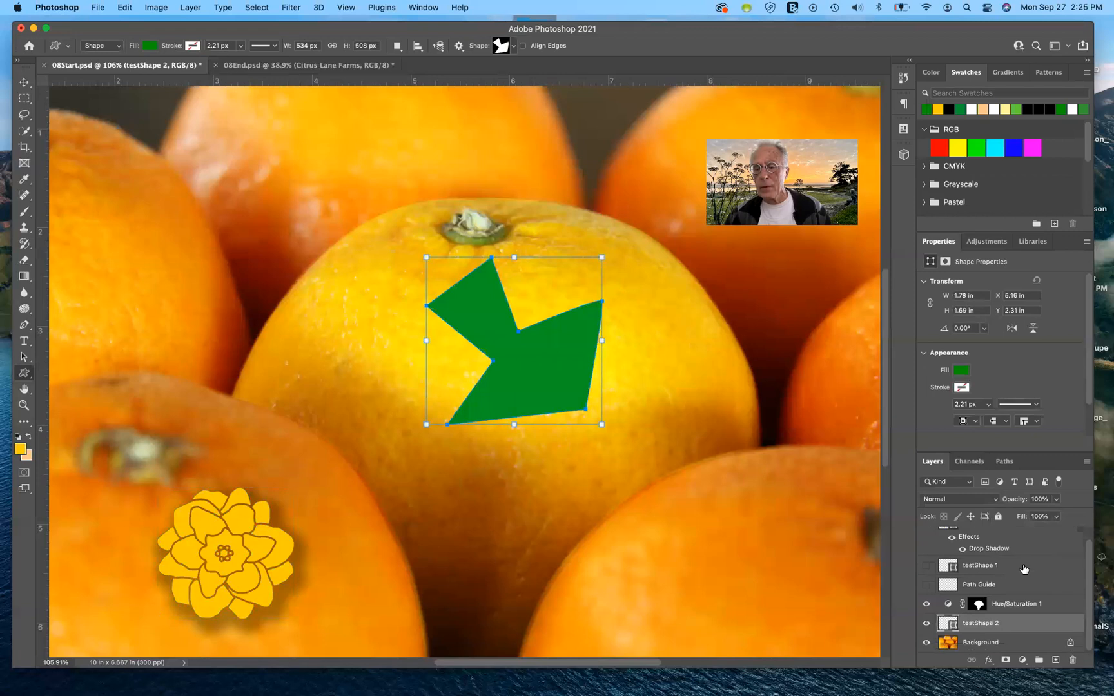
left_click(951, 643)
double_click(951, 643)
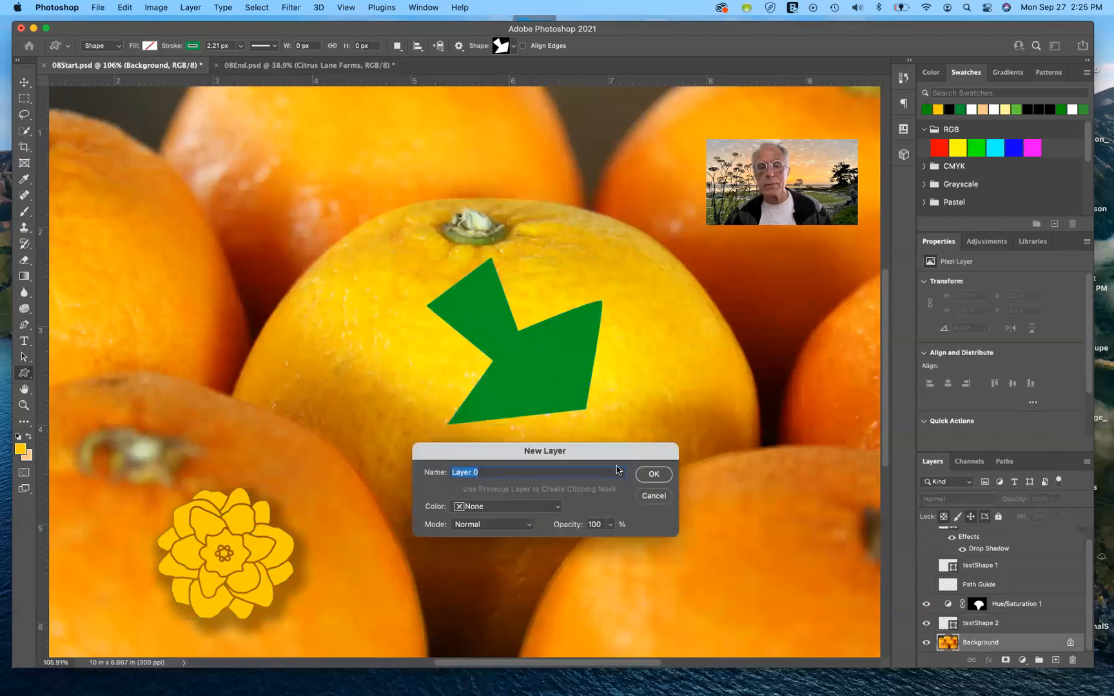
left_click(664, 498)
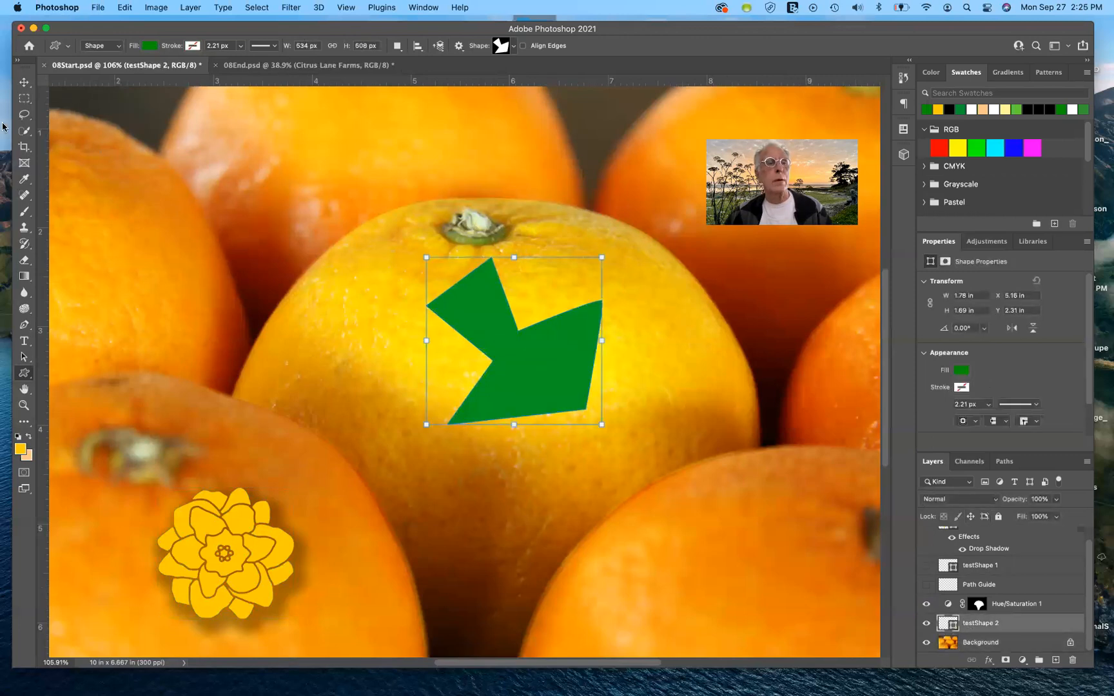
Step: Try to move the green testShape 2 with the Move tool, undoing the shifts of the Hue/Saturation 1 layer
left_click(24, 82)
left_click_drag(536, 370, 410, 334)
key("super+z")
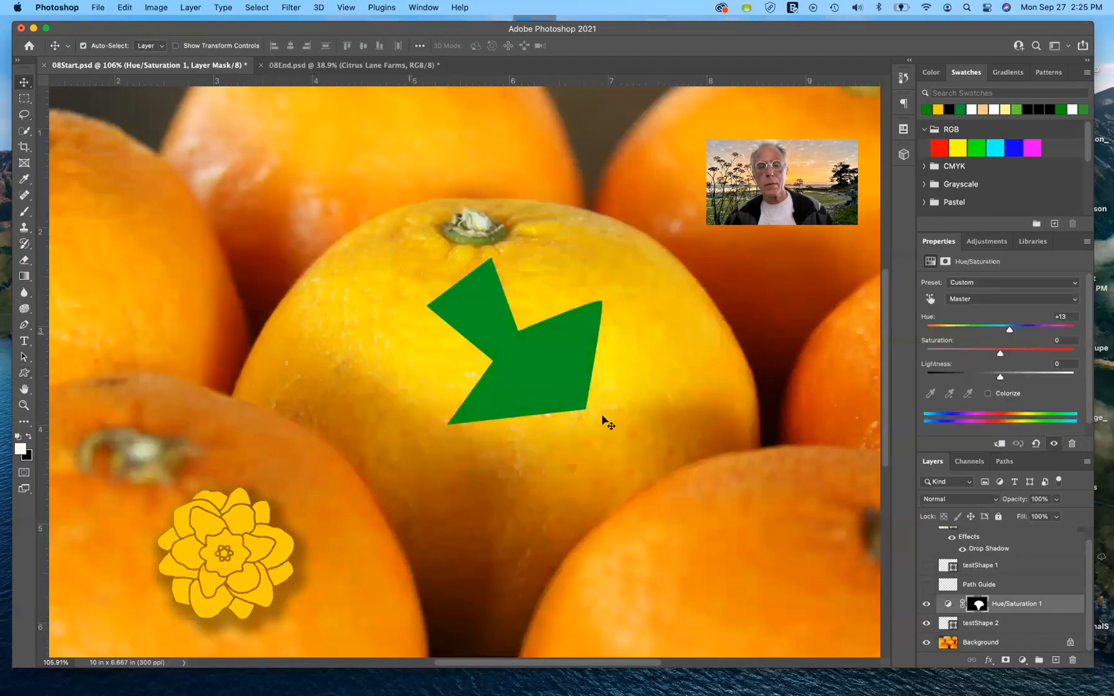
left_click(945, 625)
left_click_drag(559, 381, 481, 316)
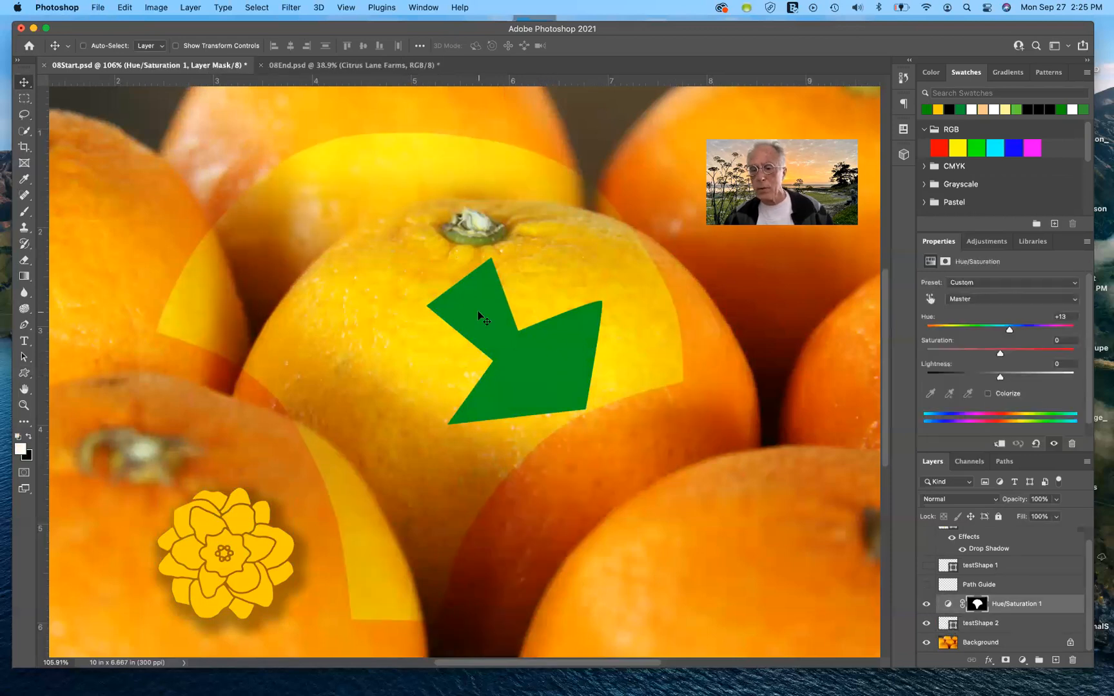
key("ctrl+z")
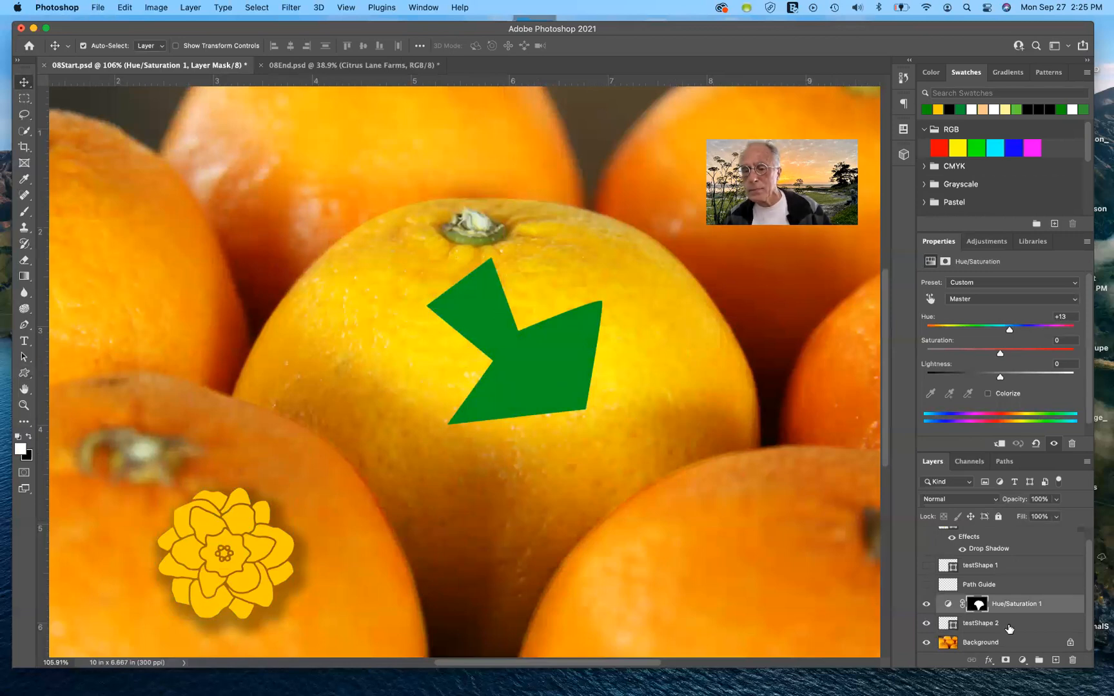
Step: Lock all attributes of the Hue/Saturation 1 adjustment layer
left_click(1008, 626)
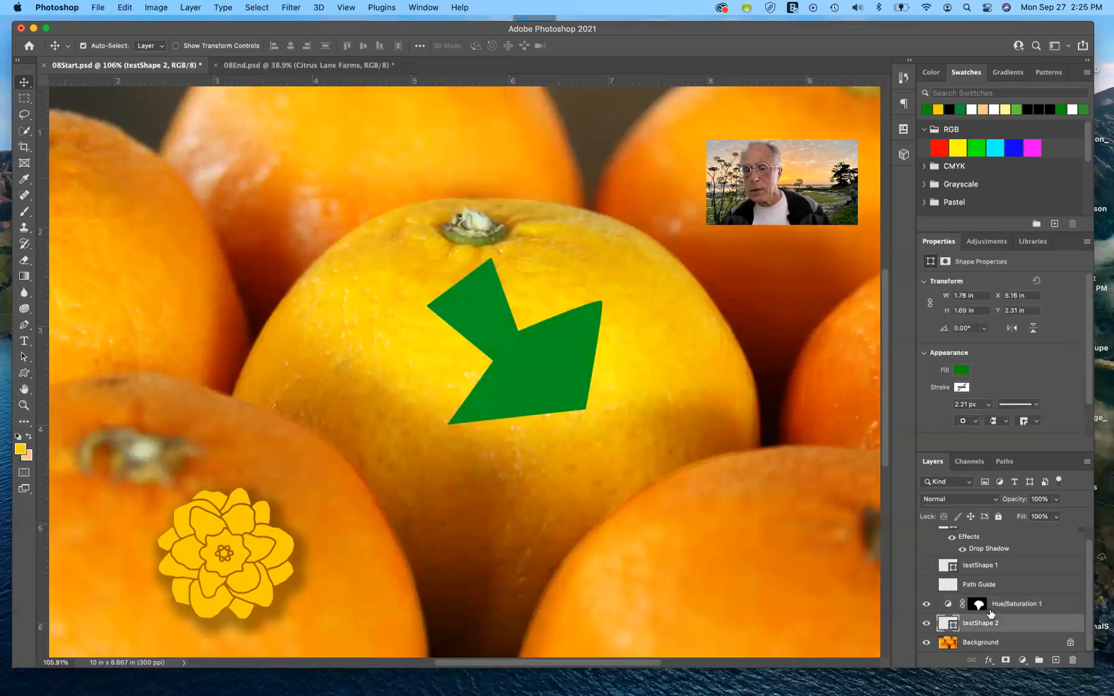
left_click(1039, 606)
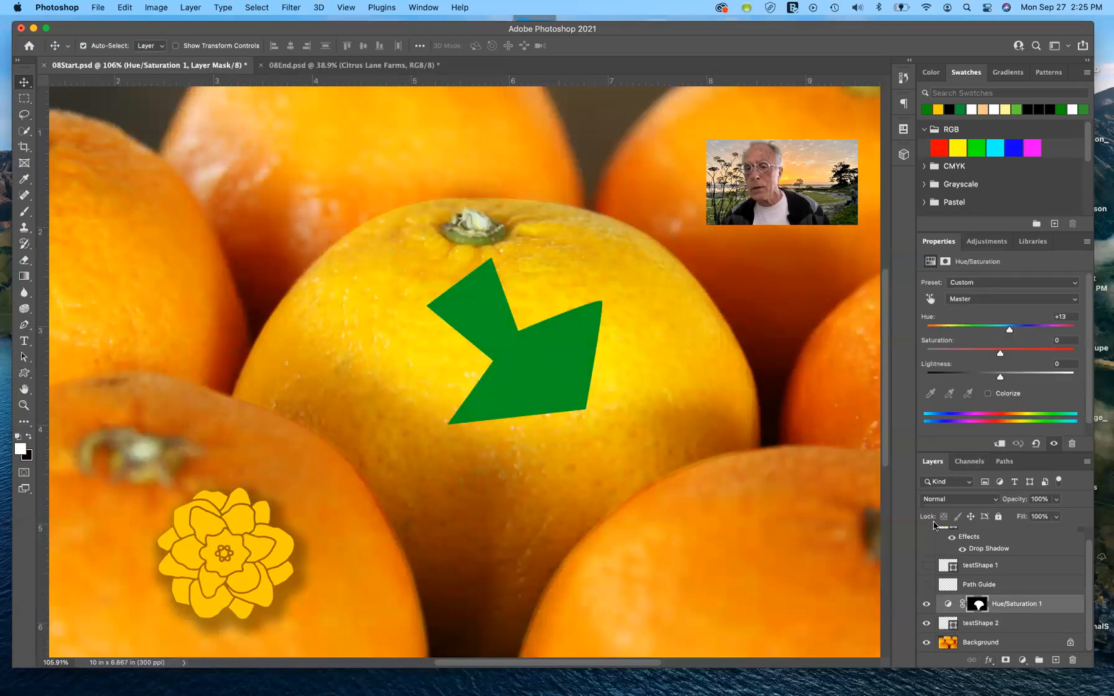
left_click(999, 517)
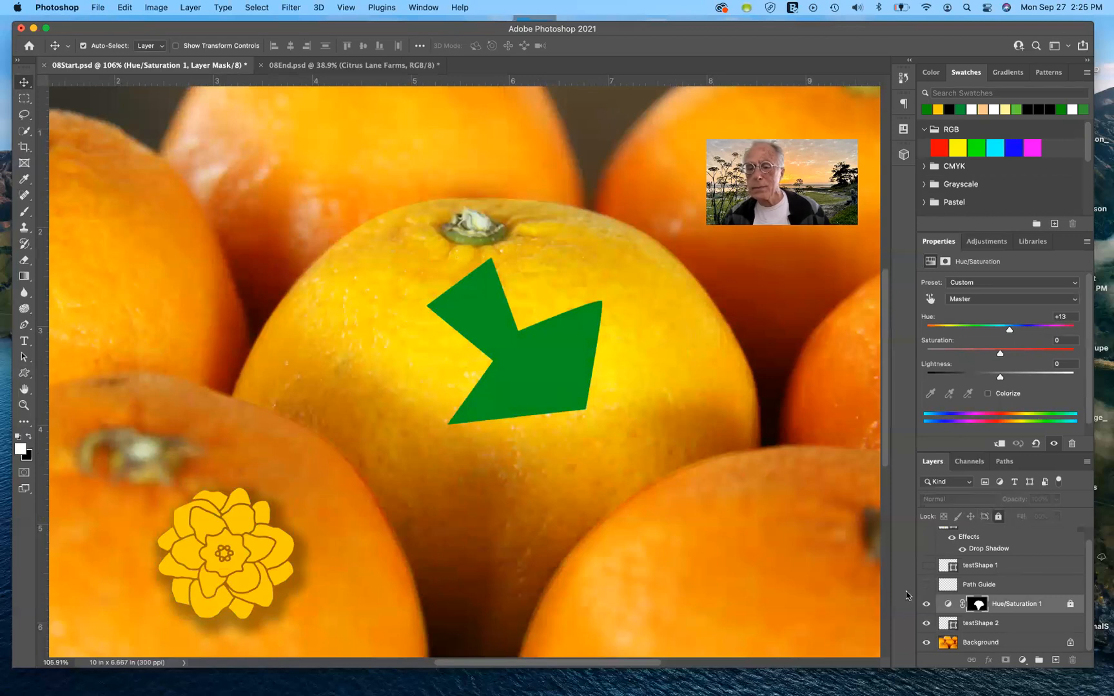
Step: Move the green testShape 2 off the centre orange to the image's upper-left area, at about X 1.66 in, Y 1.01 in
left_click(507, 357)
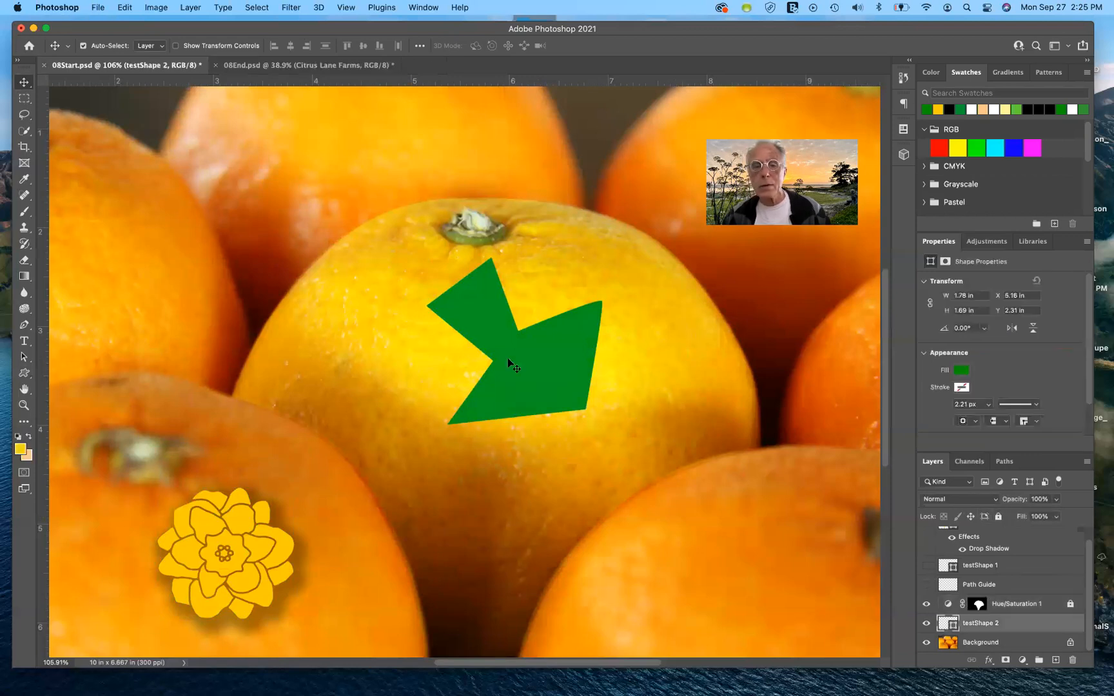
left_click_drag(478, 325, 219, 245)
left_click_drag(444, 412, 443, 411)
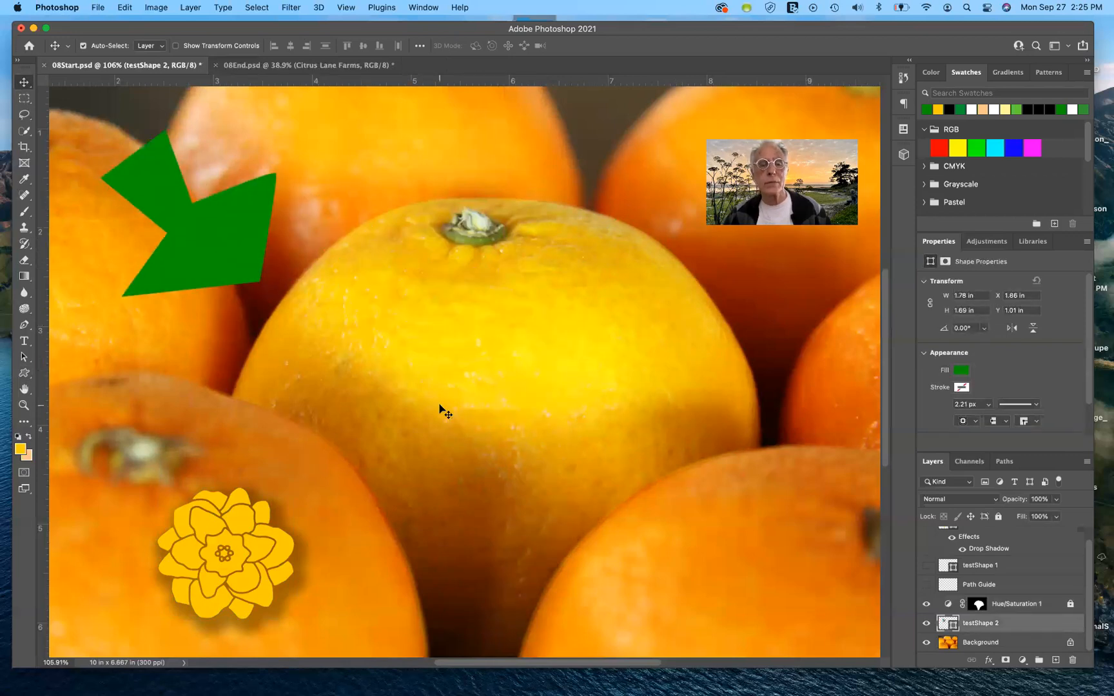
Step: Select the star's work path on the centre orange and leave no layer selected
left_click(996, 642)
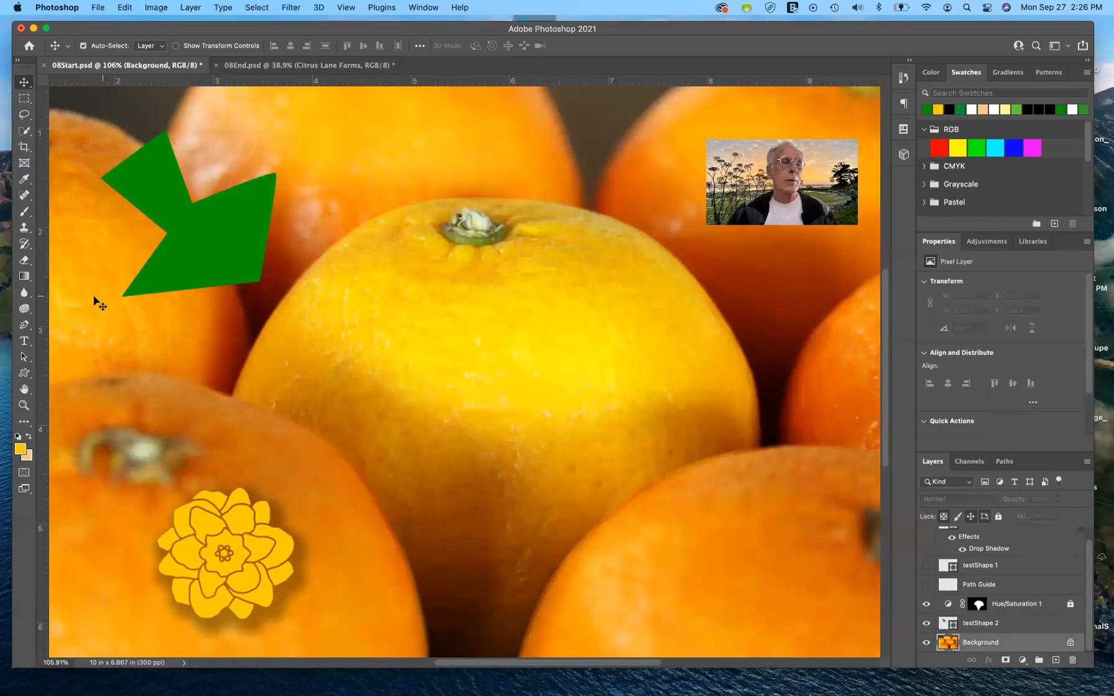
left_click(1004, 461)
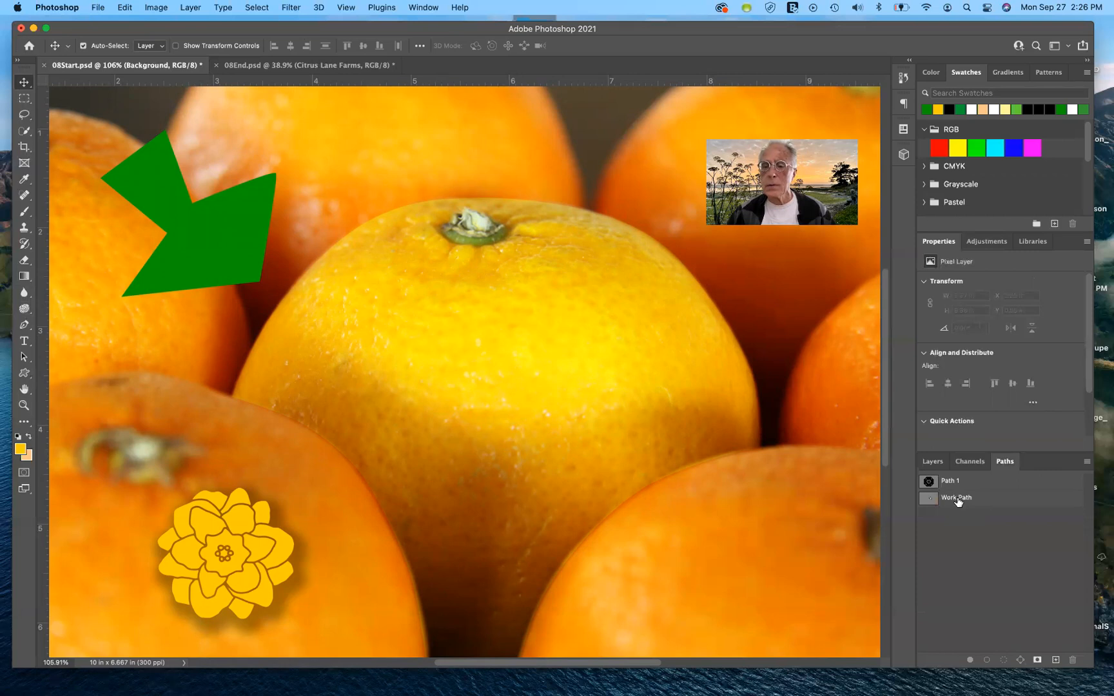
left_click(958, 499)
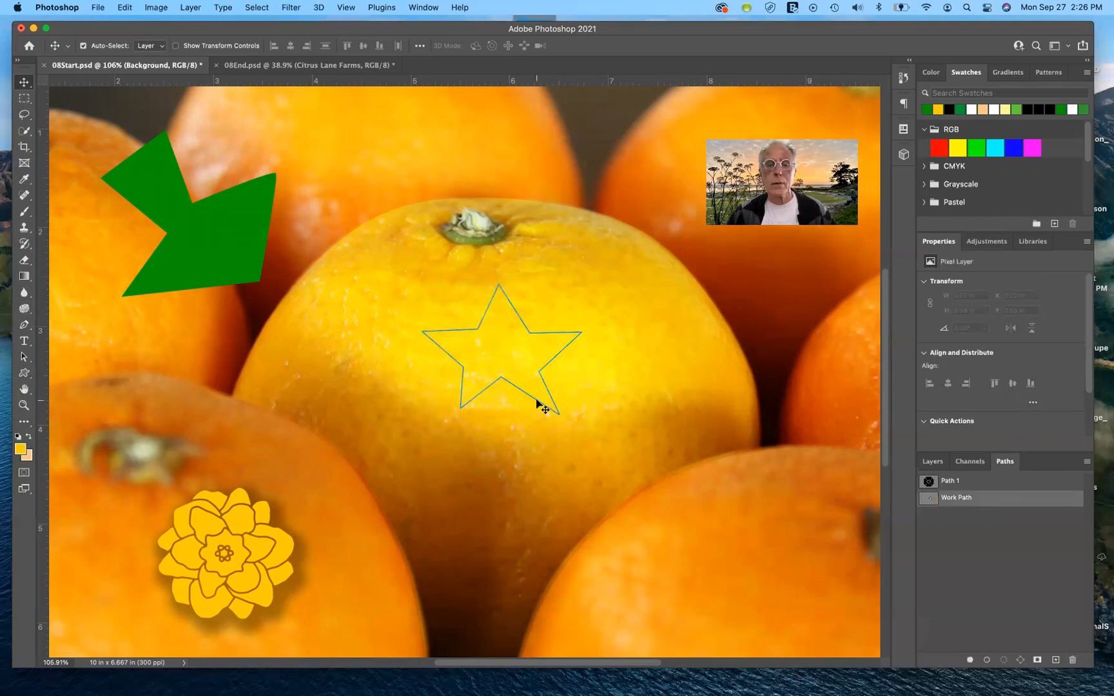
left_click(536, 399)
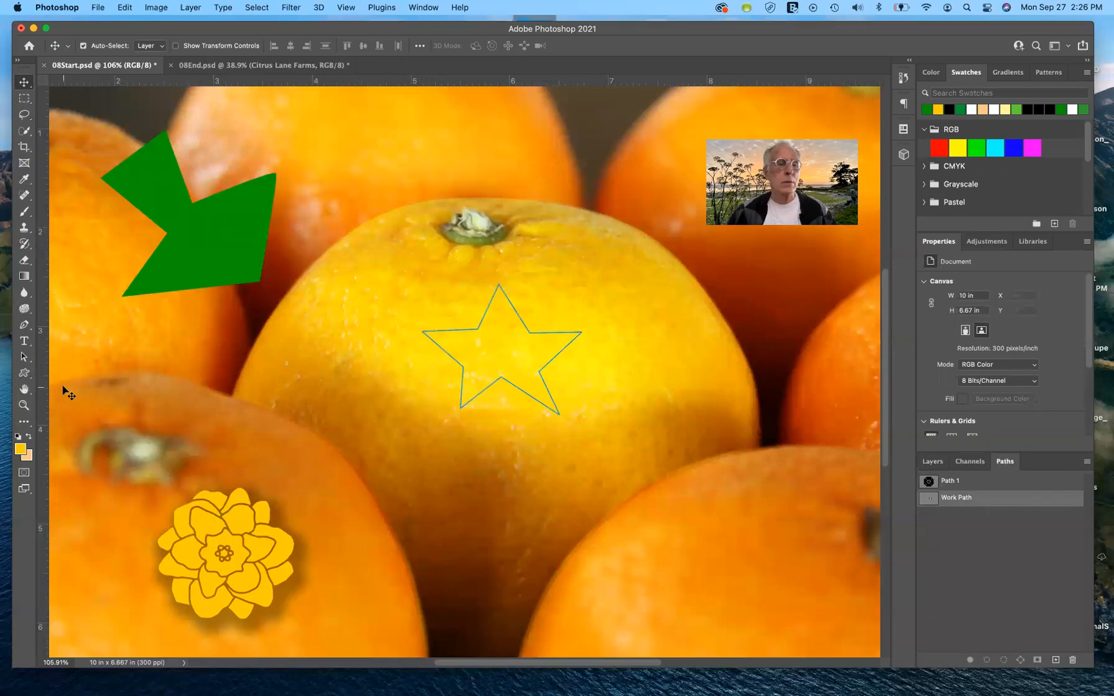
left_click(98, 8)
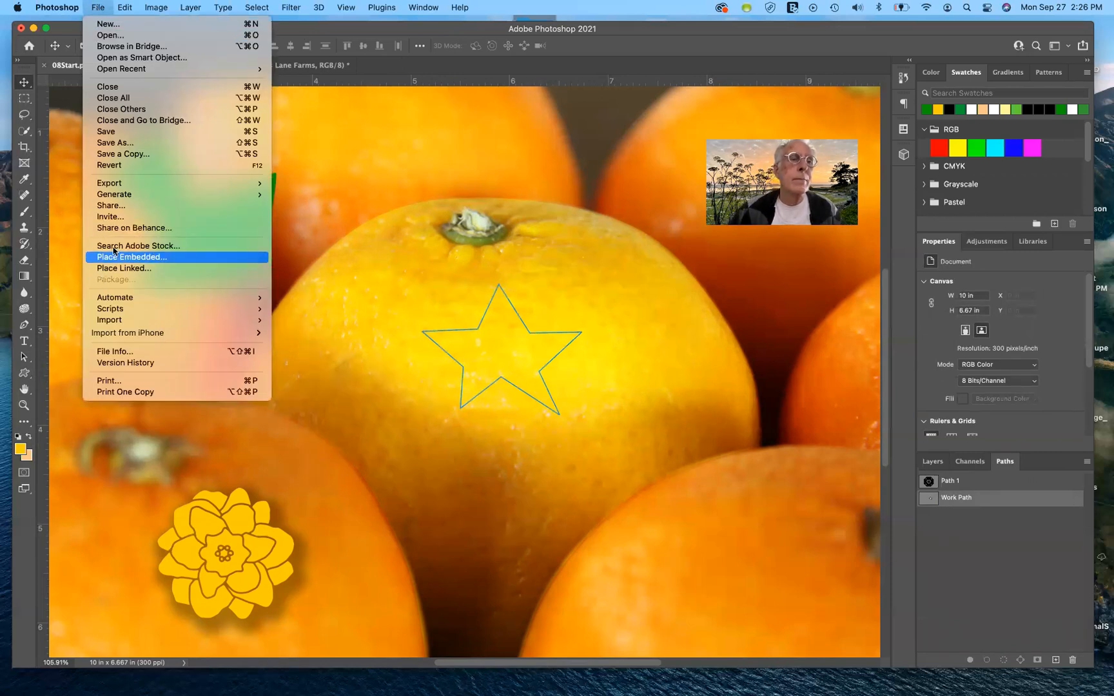
left_click(113, 251)
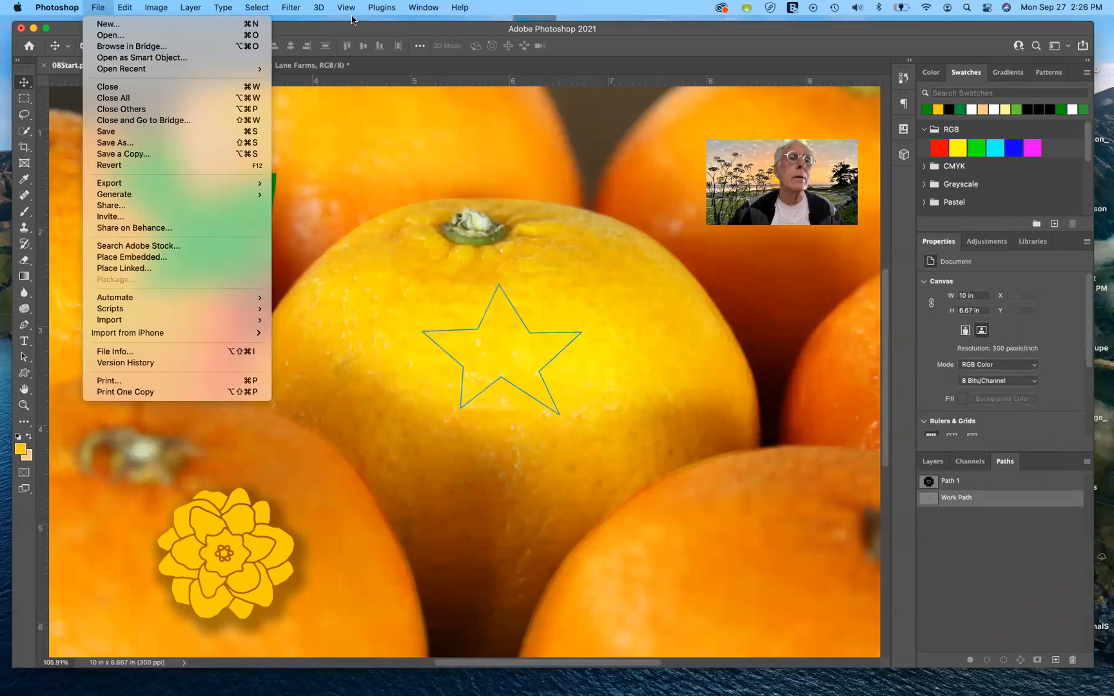
left_click(382, 7)
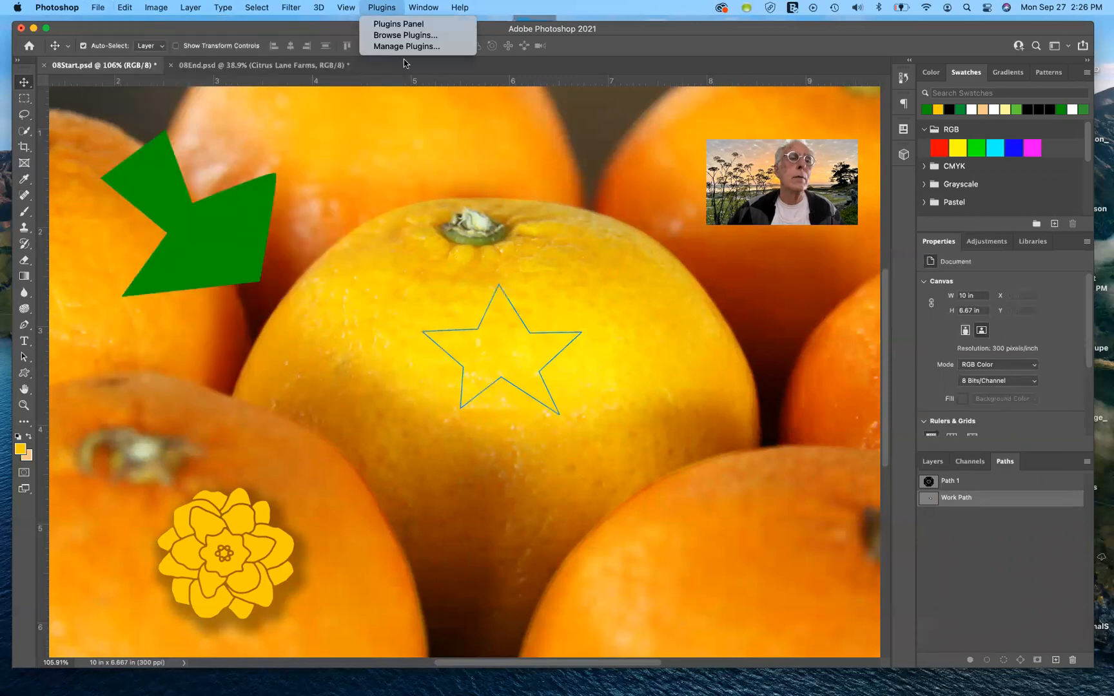
mouse_move(223, 7)
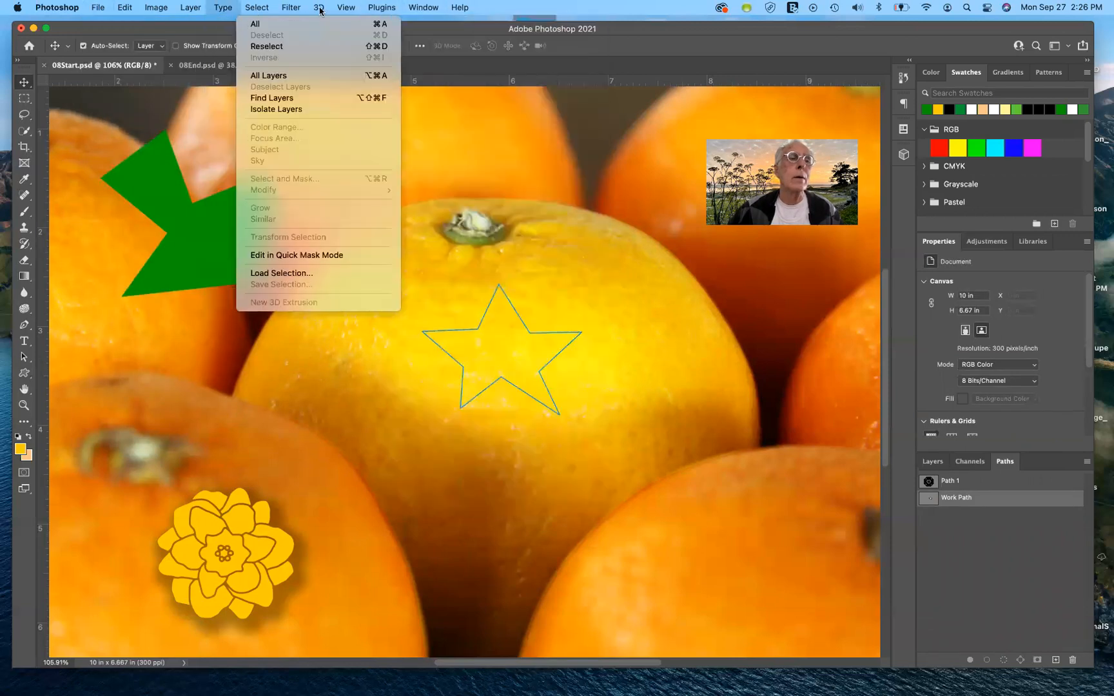
mouse_move(125, 8)
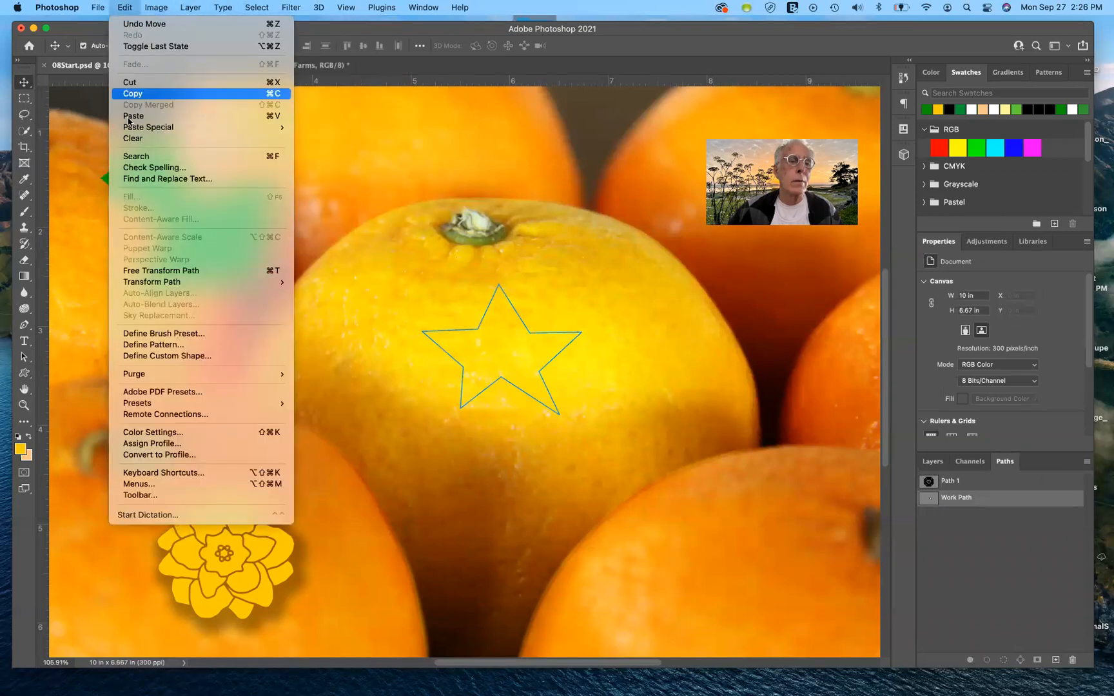
mouse_move(160, 282)
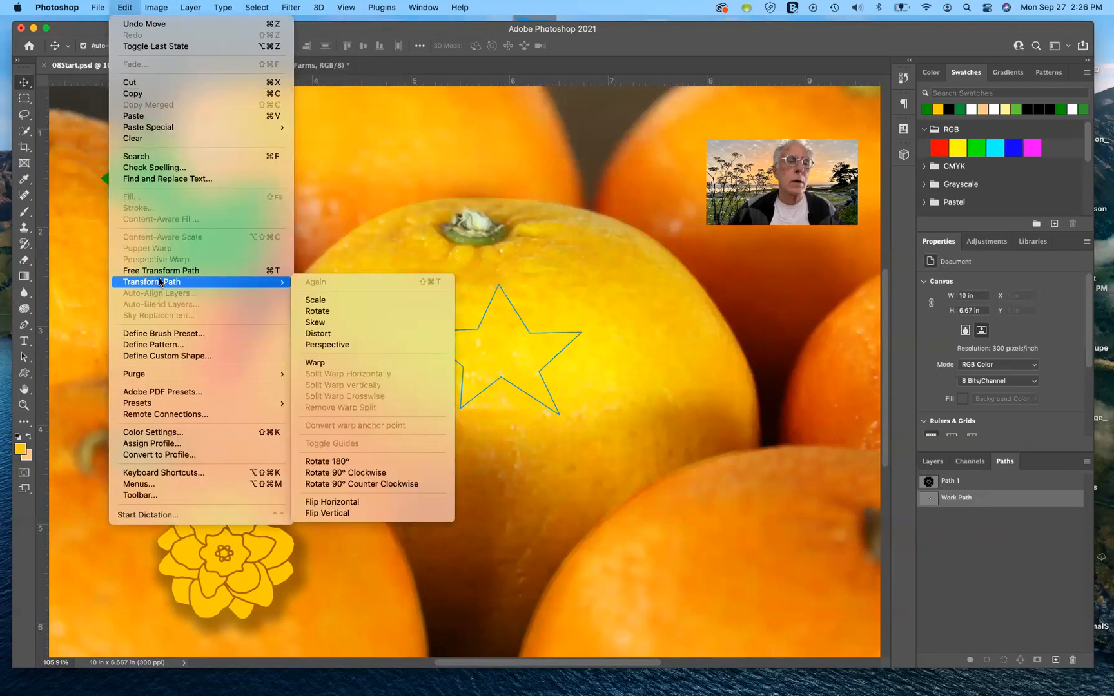
left_click(165, 333)
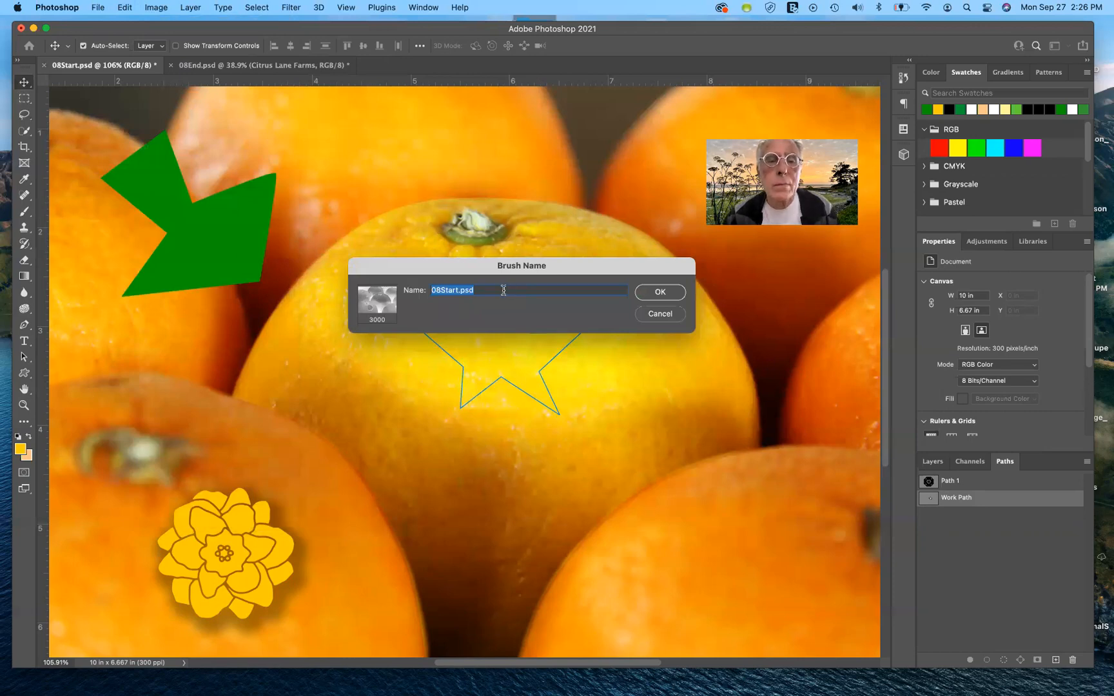
left_click(659, 313)
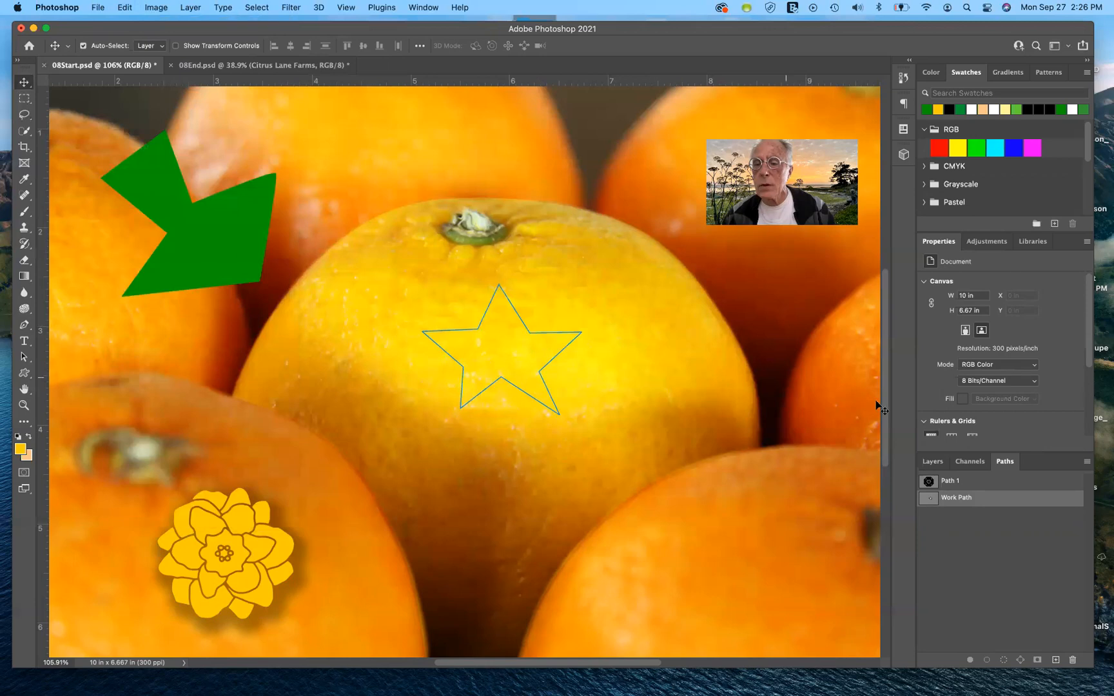
Step: Make the Background layer active and deselect the star's work path so no path is selected
left_click(934, 462)
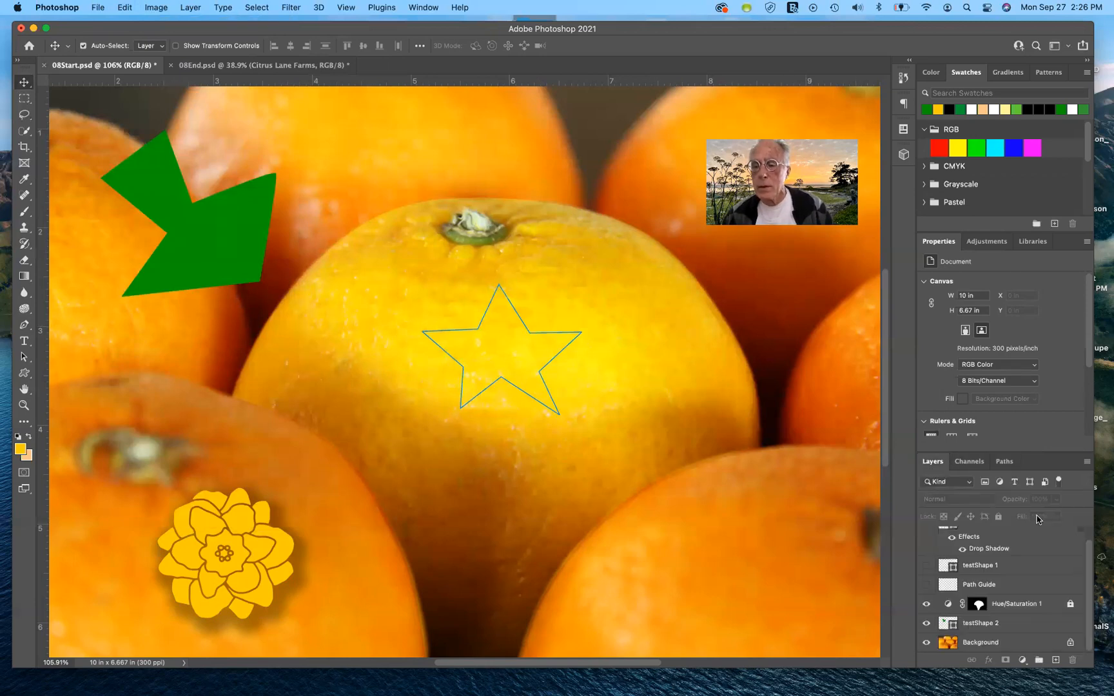
left_click(1024, 649)
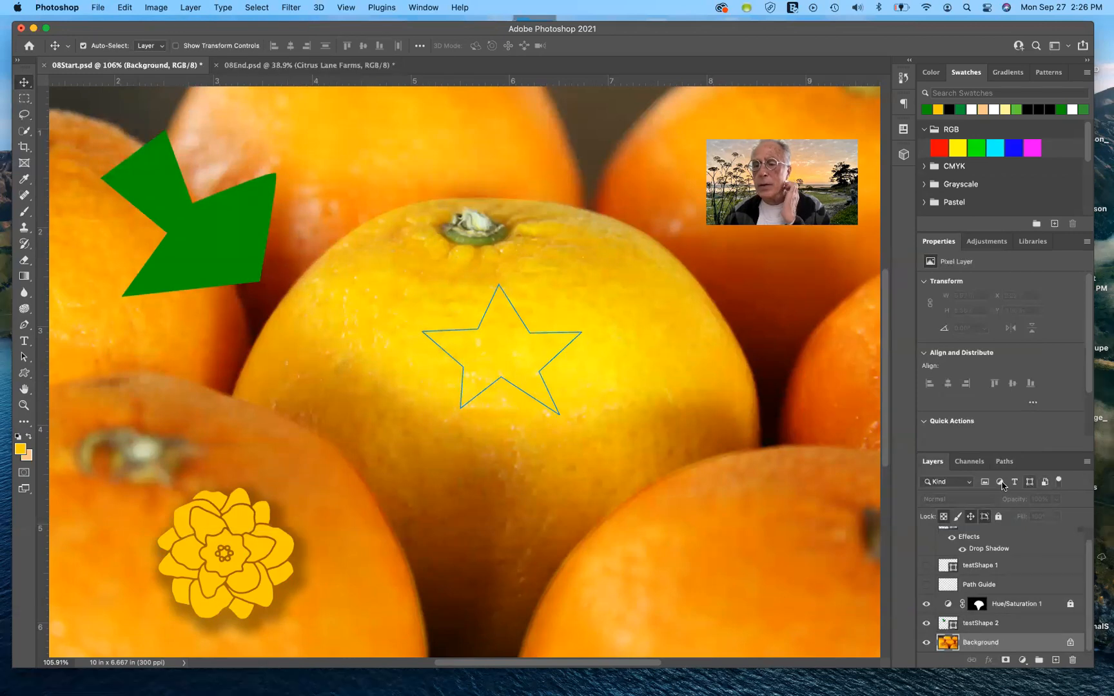
left_click(1004, 460)
left_click(1002, 535)
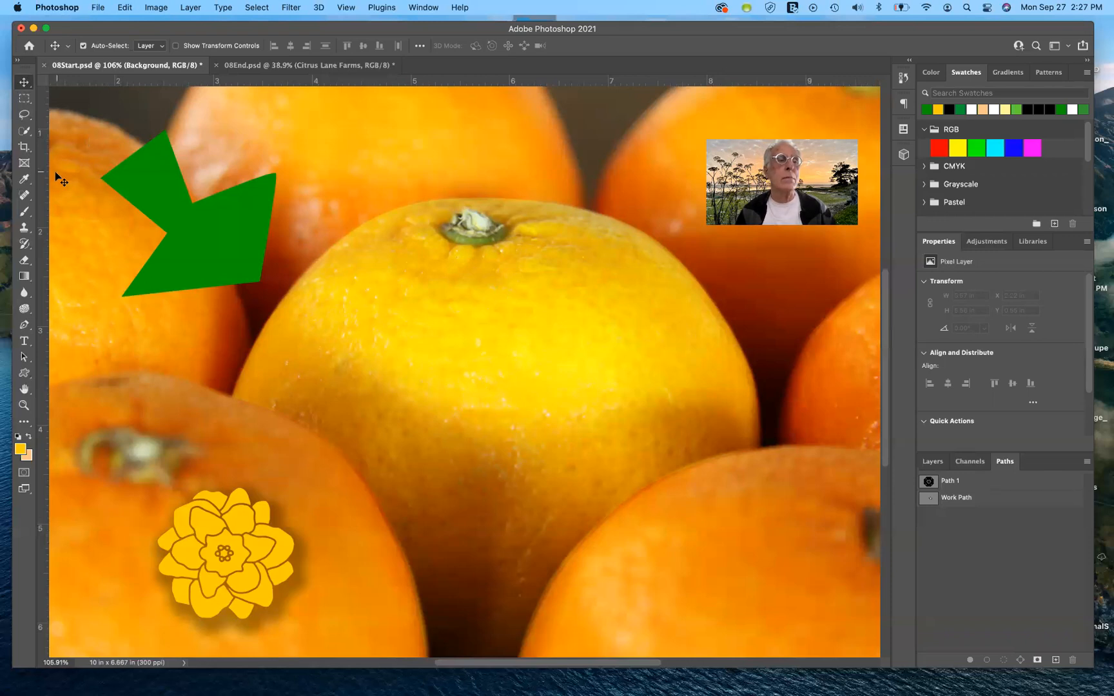
Step: Draw a closed five-pointed star about 574 × 506 px on the centre orange with the Pen tool in Shape mode
left_click(24, 326)
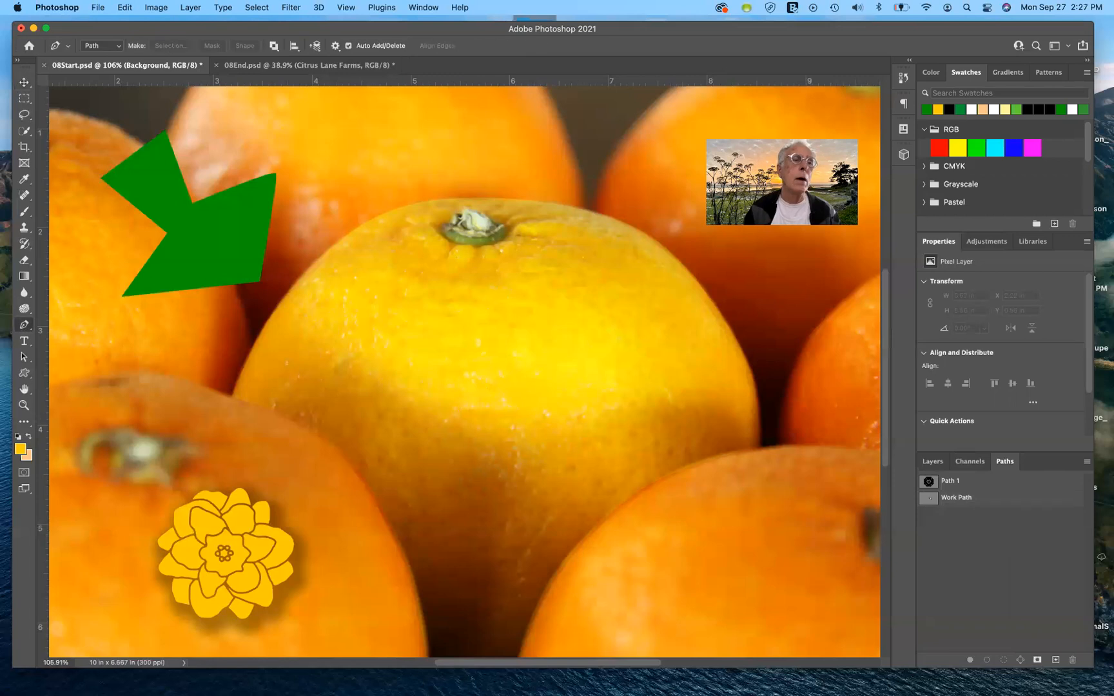
left_click(119, 48)
left_click(97, 33)
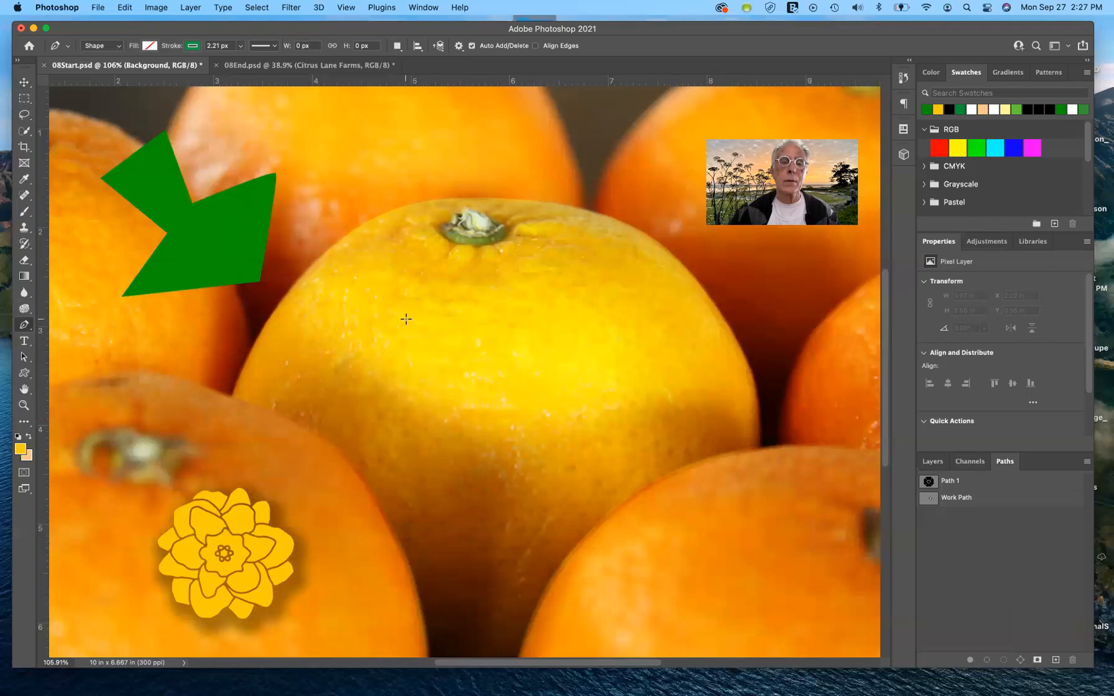
left_click(471, 319)
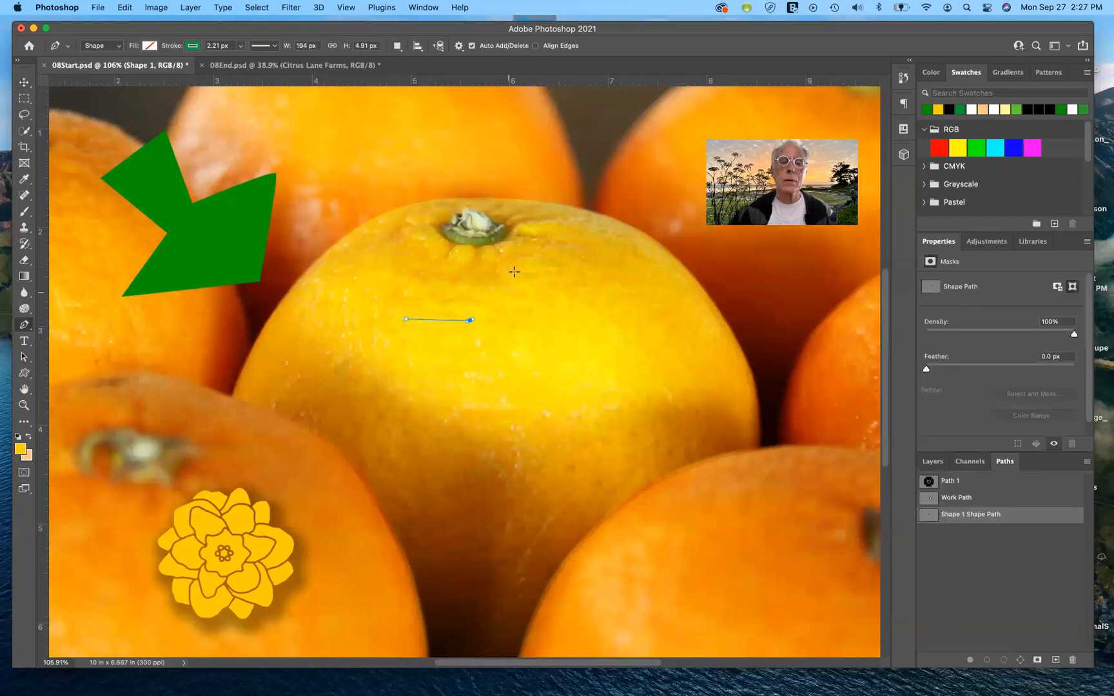
left_click(506, 270)
left_click(532, 320)
left_click(594, 324)
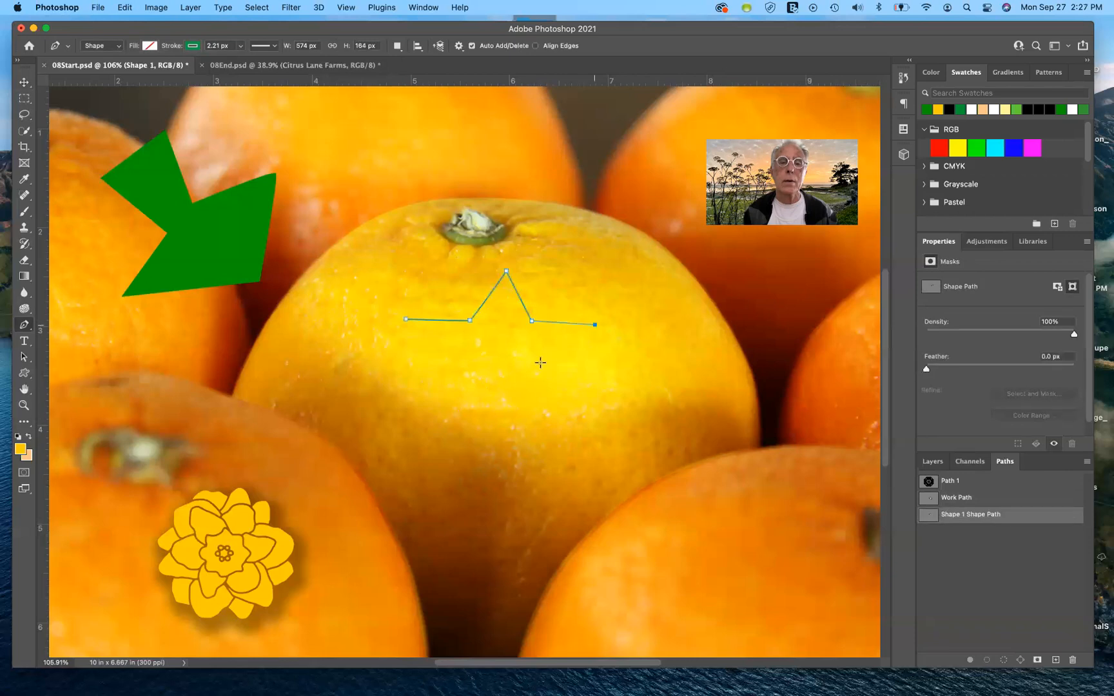
left_click(547, 368)
left_click(566, 437)
left_click(499, 396)
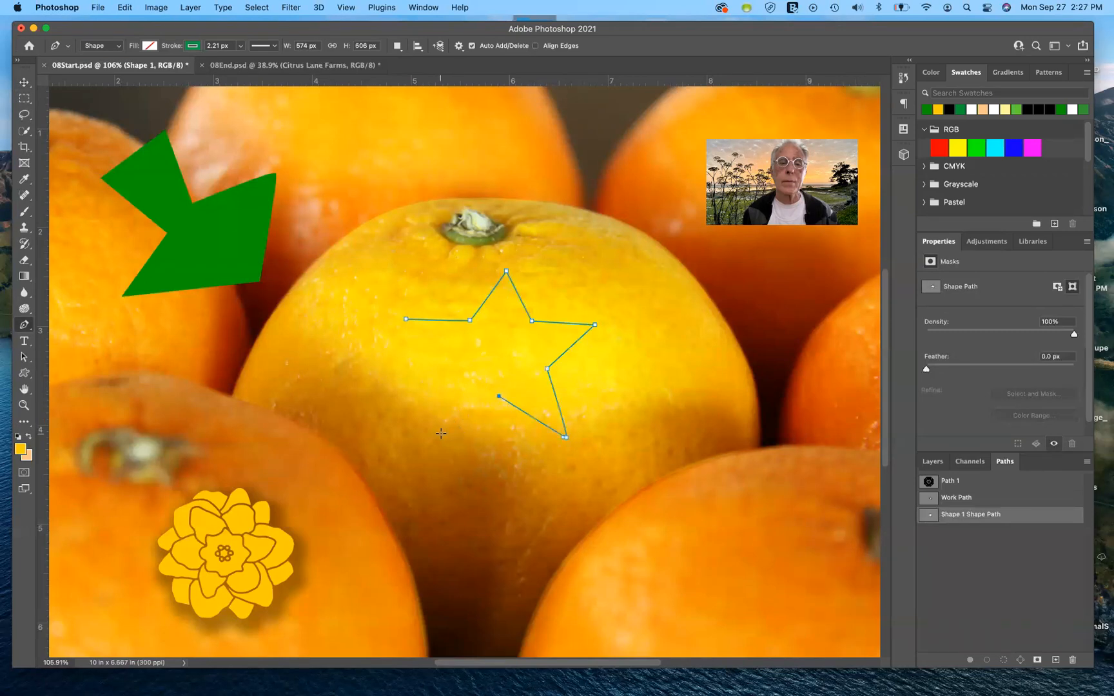
left_click(439, 434)
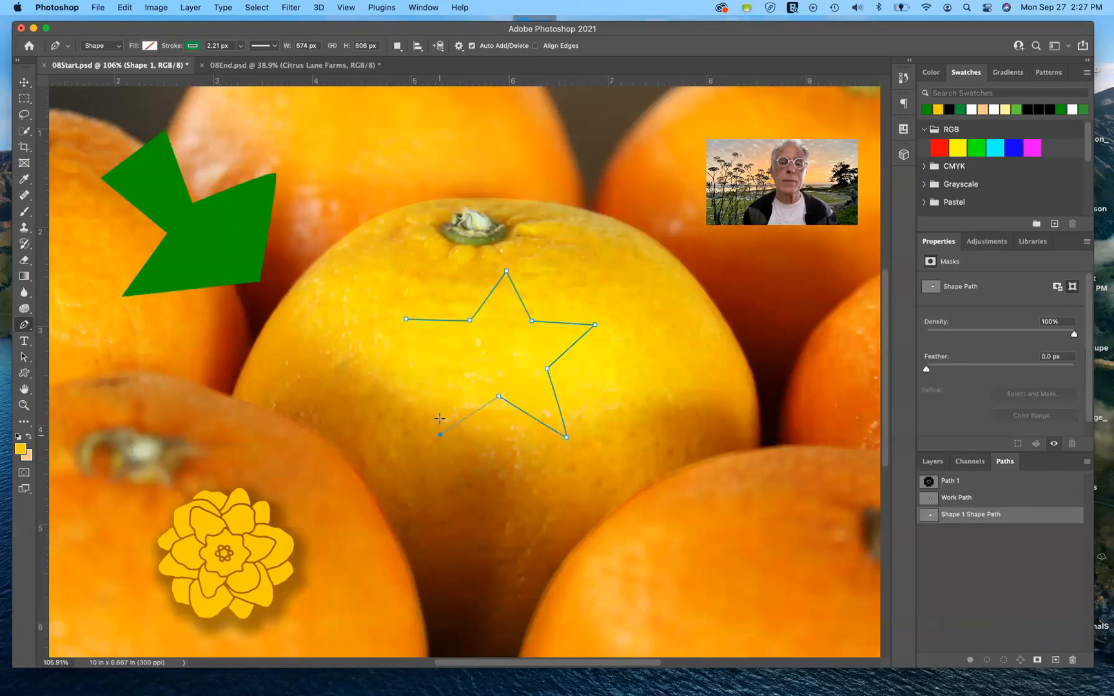
left_click(453, 367)
left_click(405, 320)
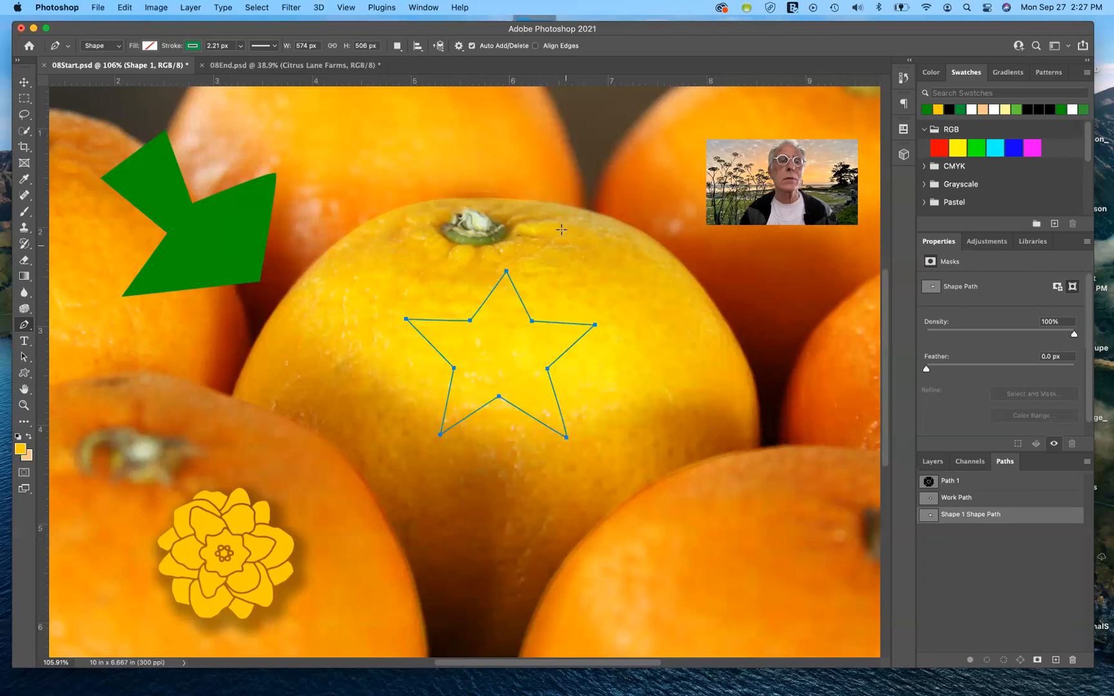
Step: Remove the new star's stroke and fill the star with green from the recently used colours
left_click(192, 46)
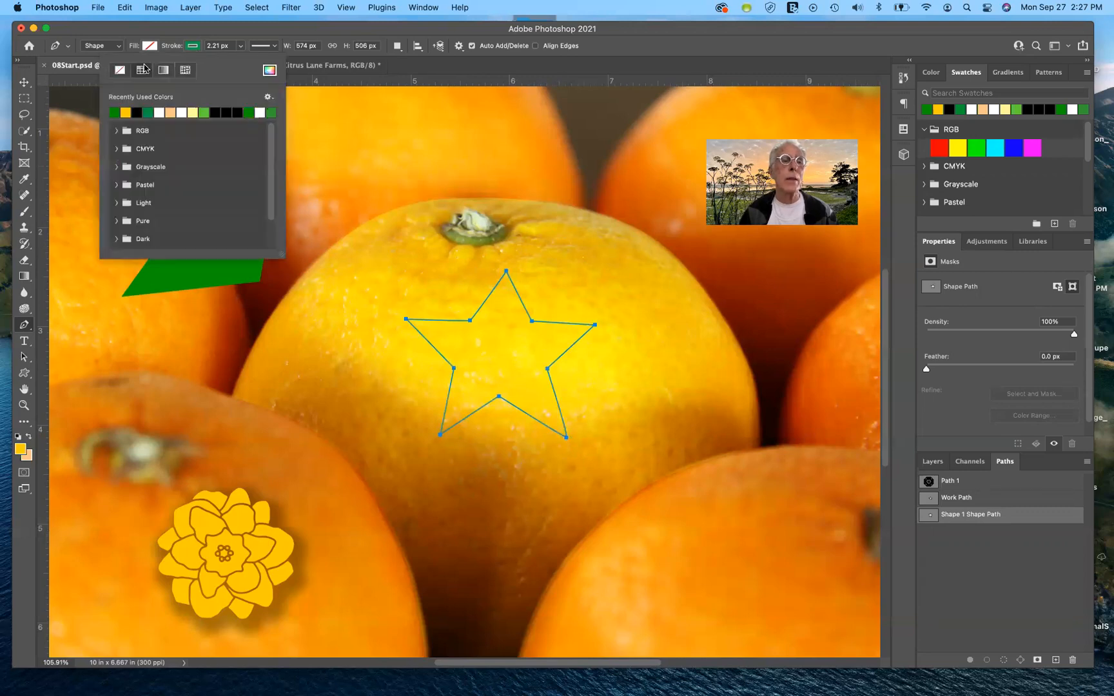
left_click(119, 71)
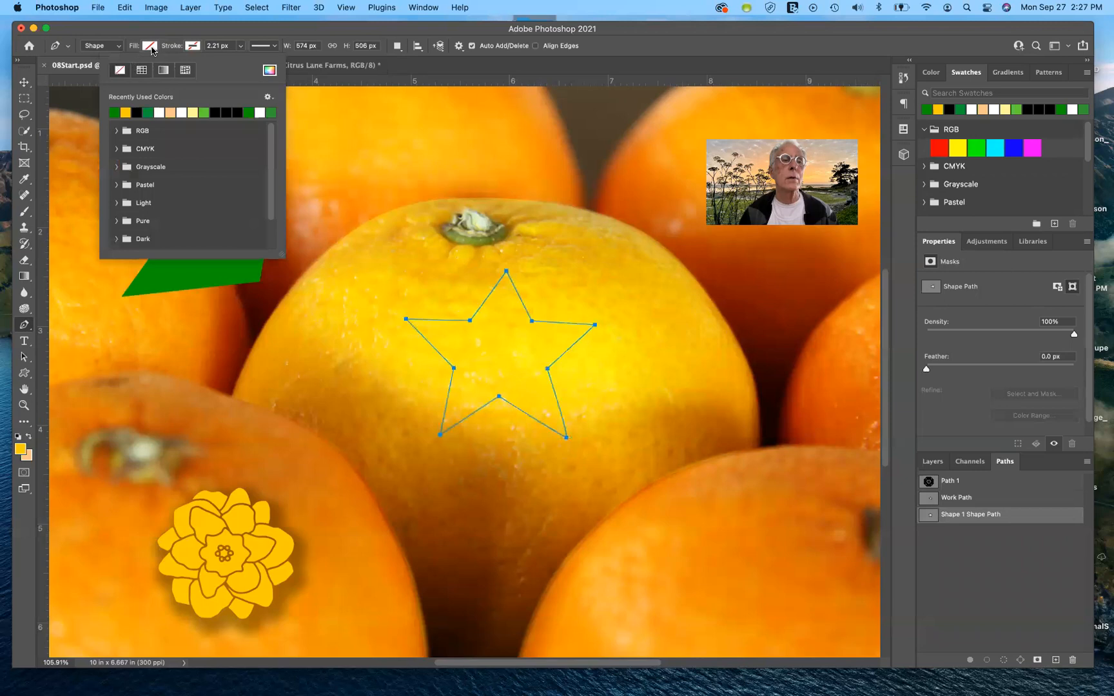
left_click(150, 47)
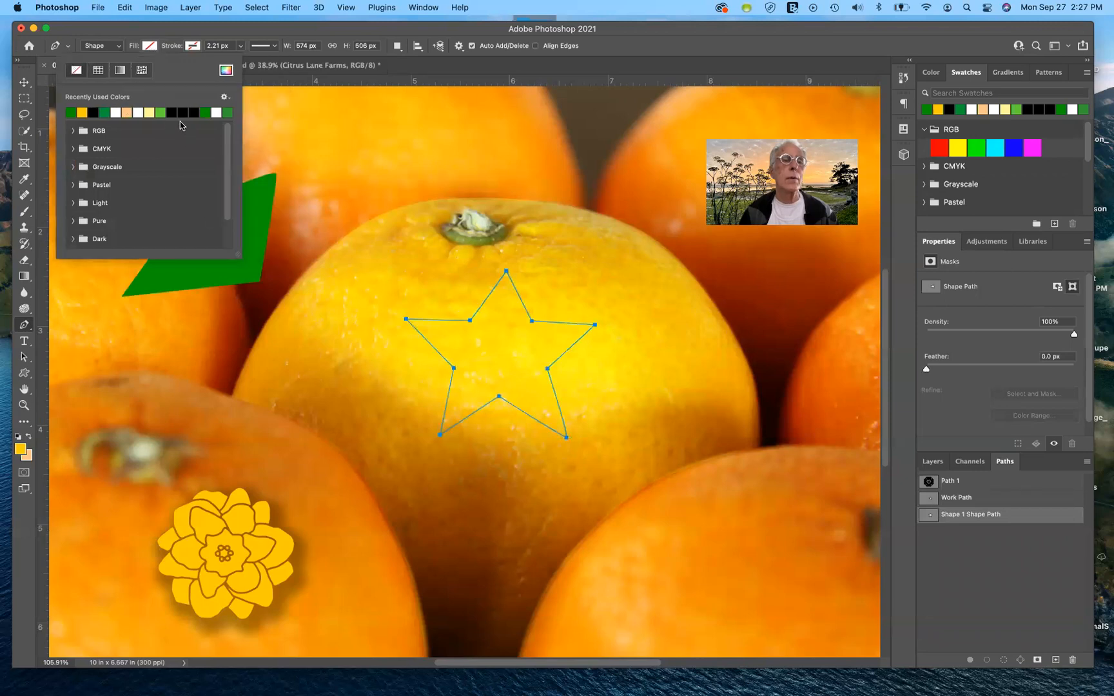
left_click(205, 112)
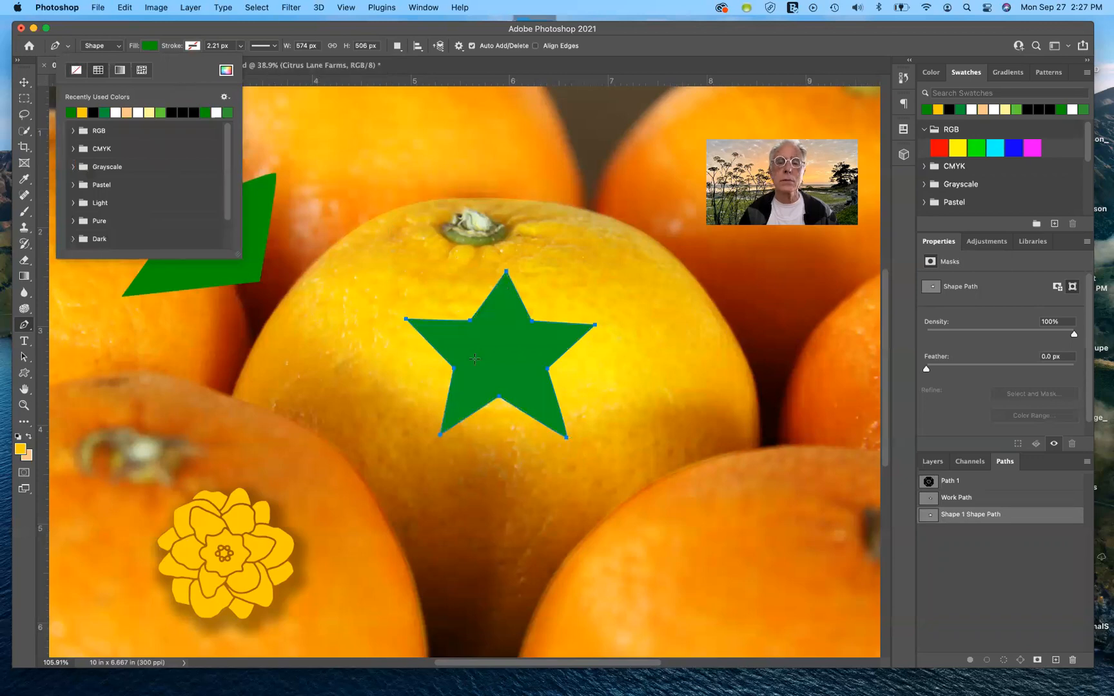
key("Return")
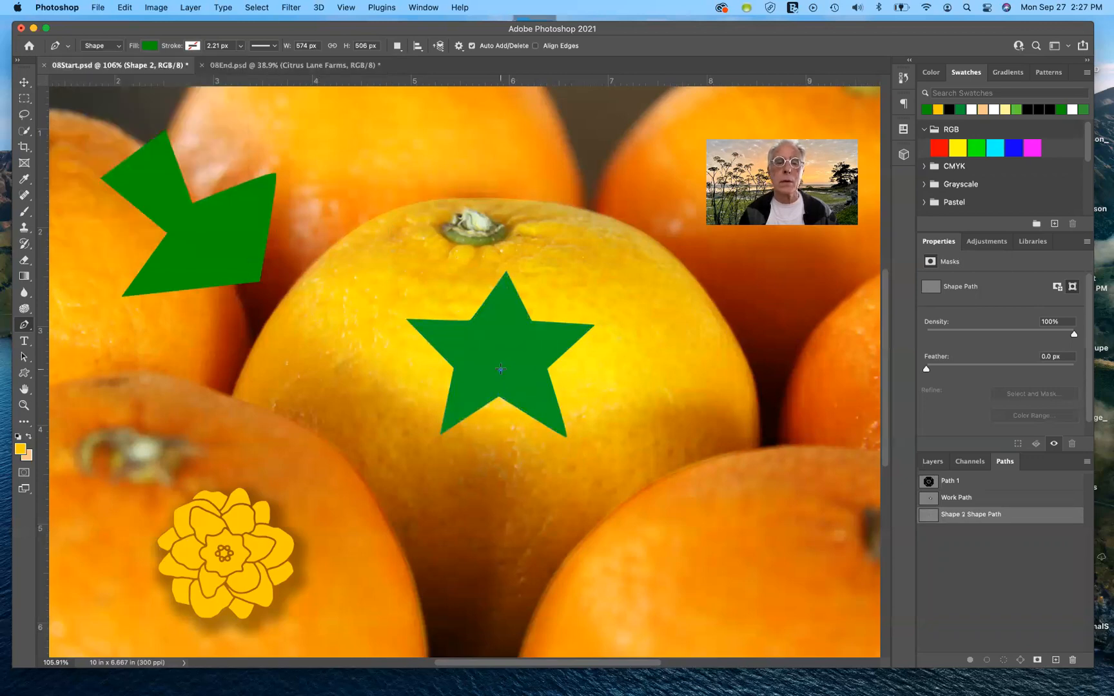
Step: Define a brush preset named STAR while the drawn star's document is active
left_click(932, 462)
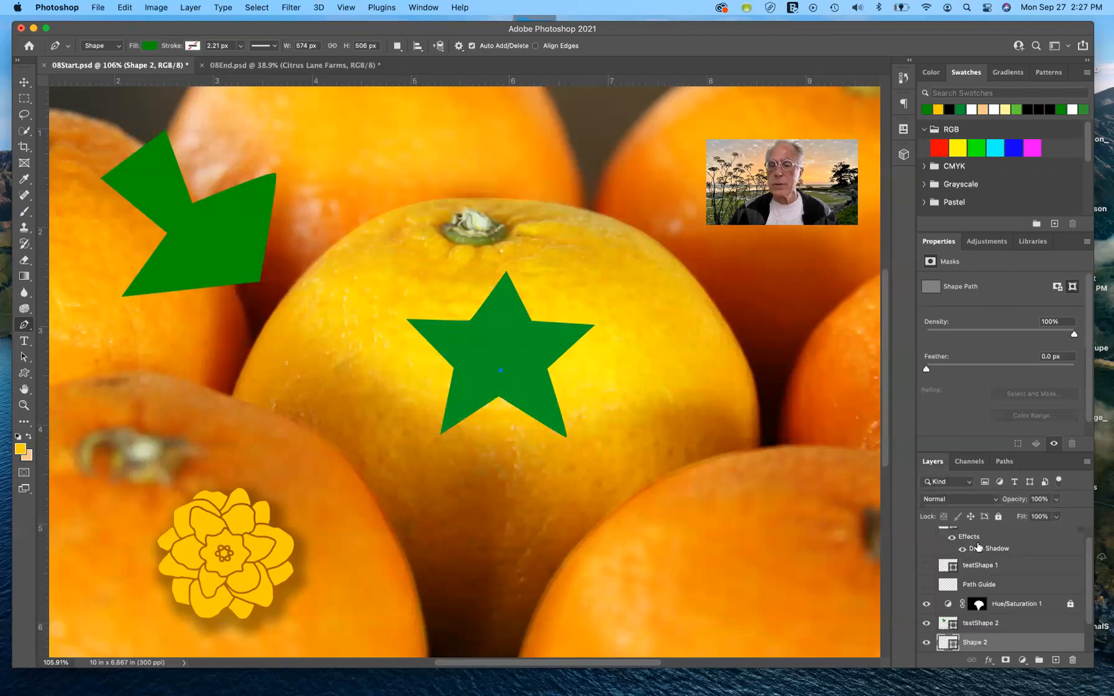
left_click(1004, 462)
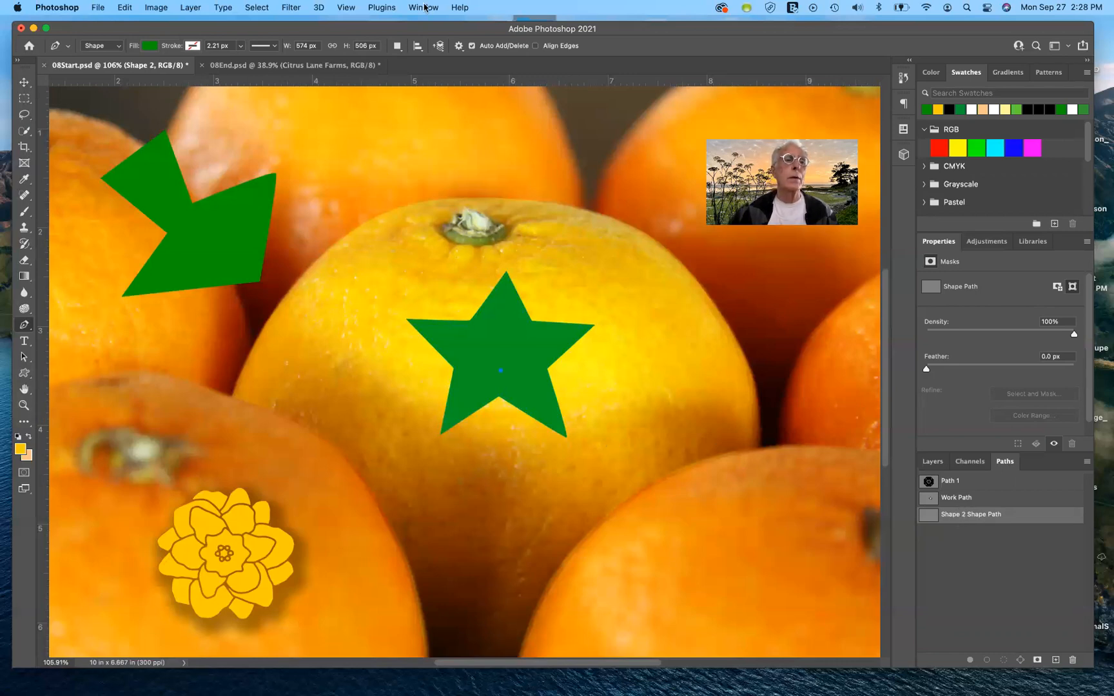
left_click(123, 9)
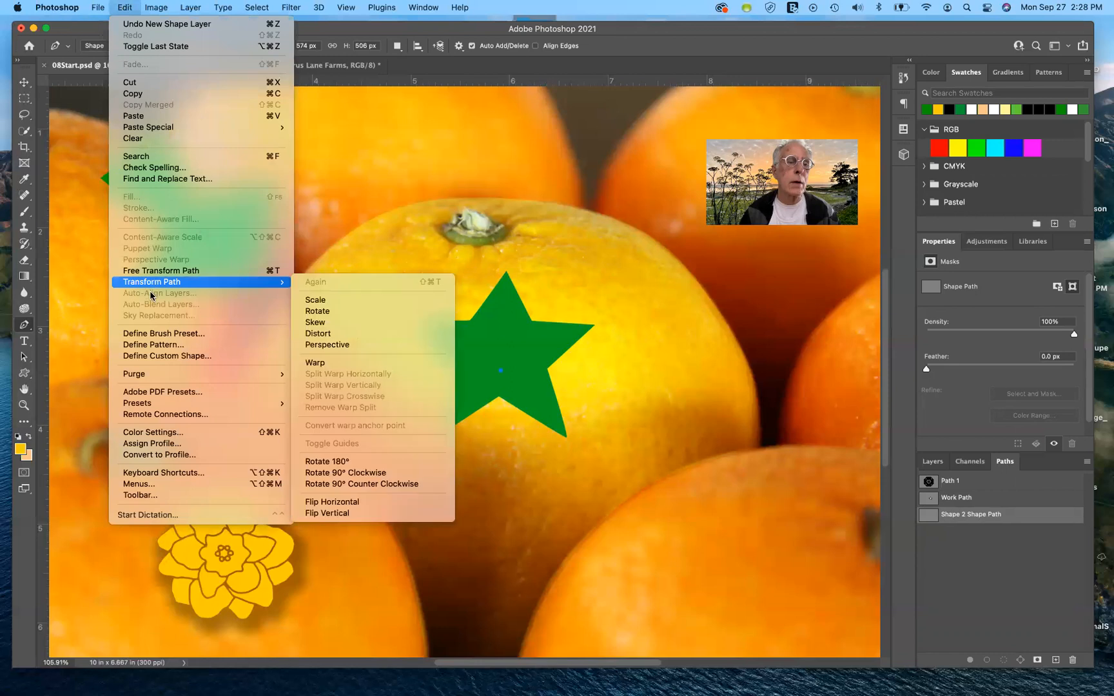
left_click(166, 334)
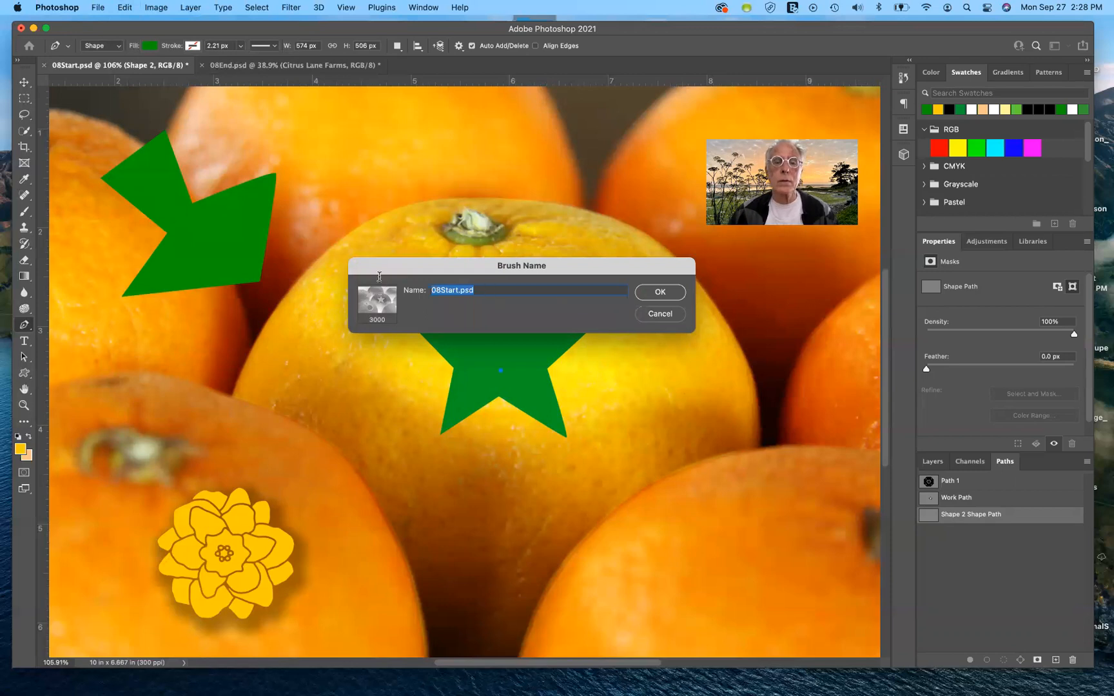
type("STAR")
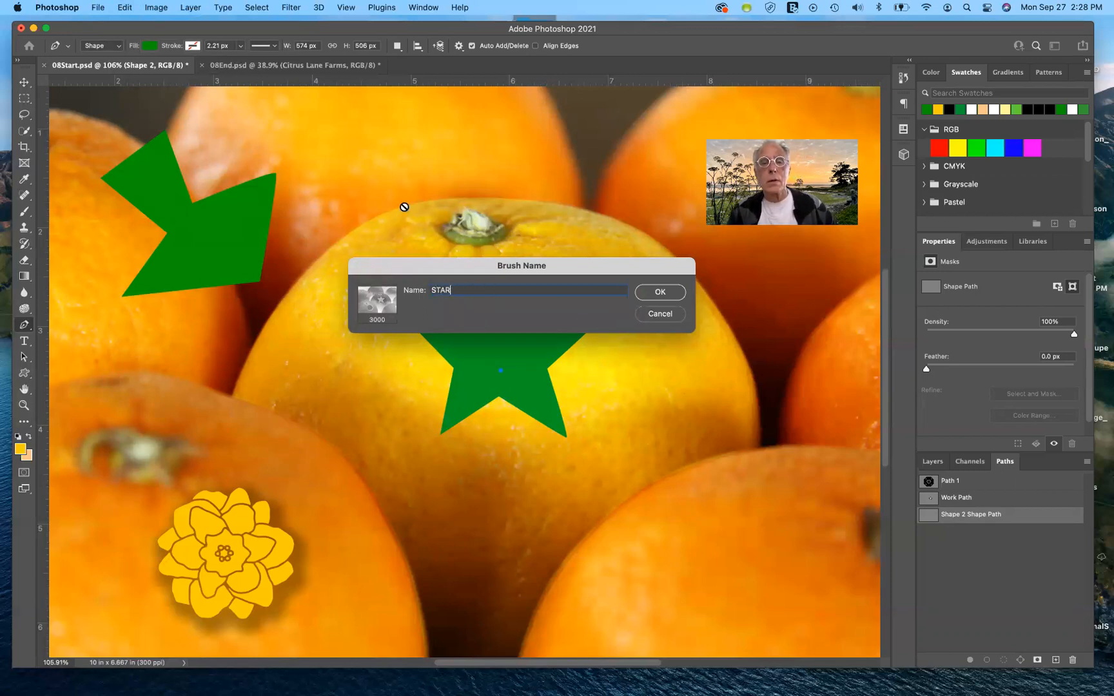
key("Return")
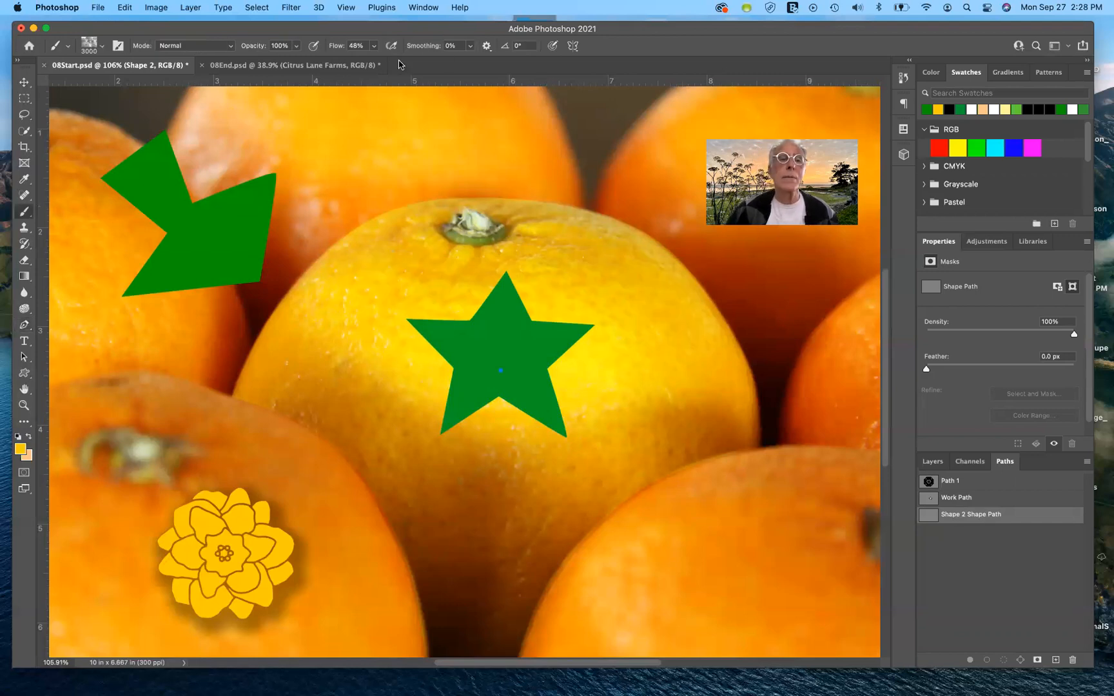
Step: Check the Custom Shape tool's list of shapes for the saved star
left_click(23, 373)
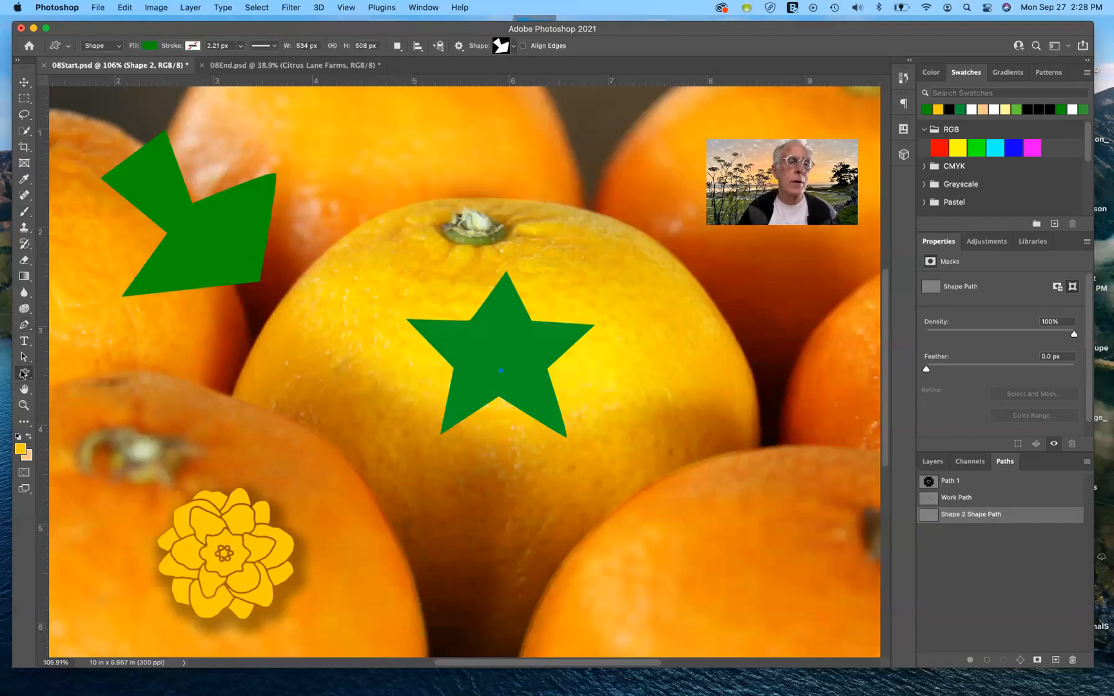
left_click(513, 46)
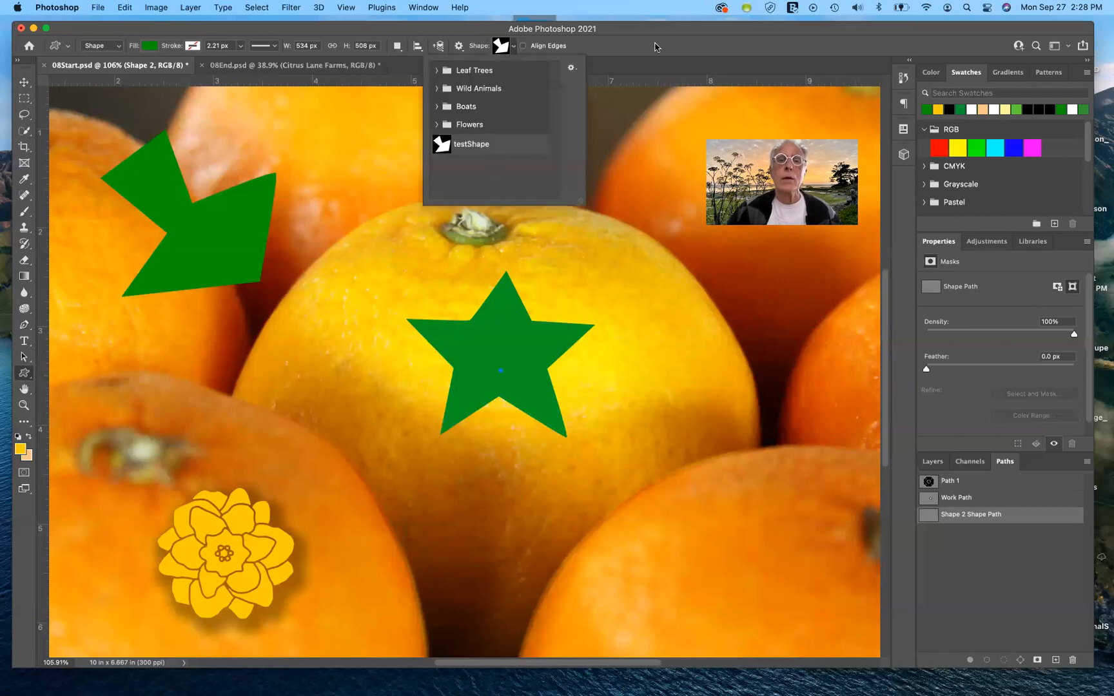
left_click(524, 55)
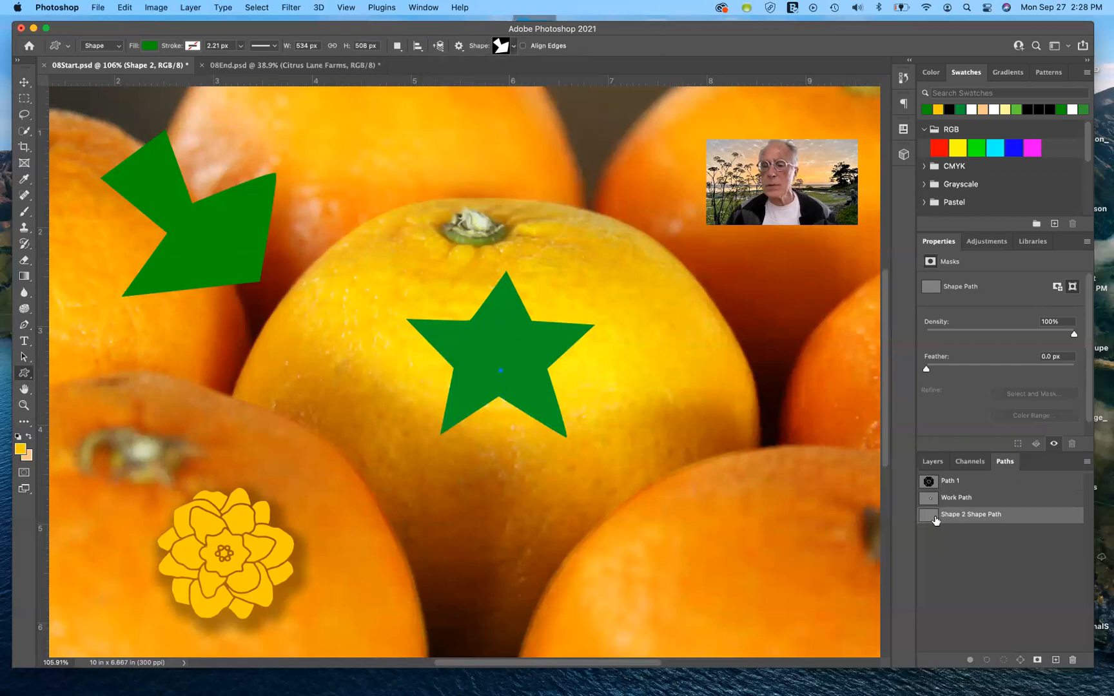
Step: Shift the green star on the centre orange slightly down and to the left with the Move tool
left_click(933, 462)
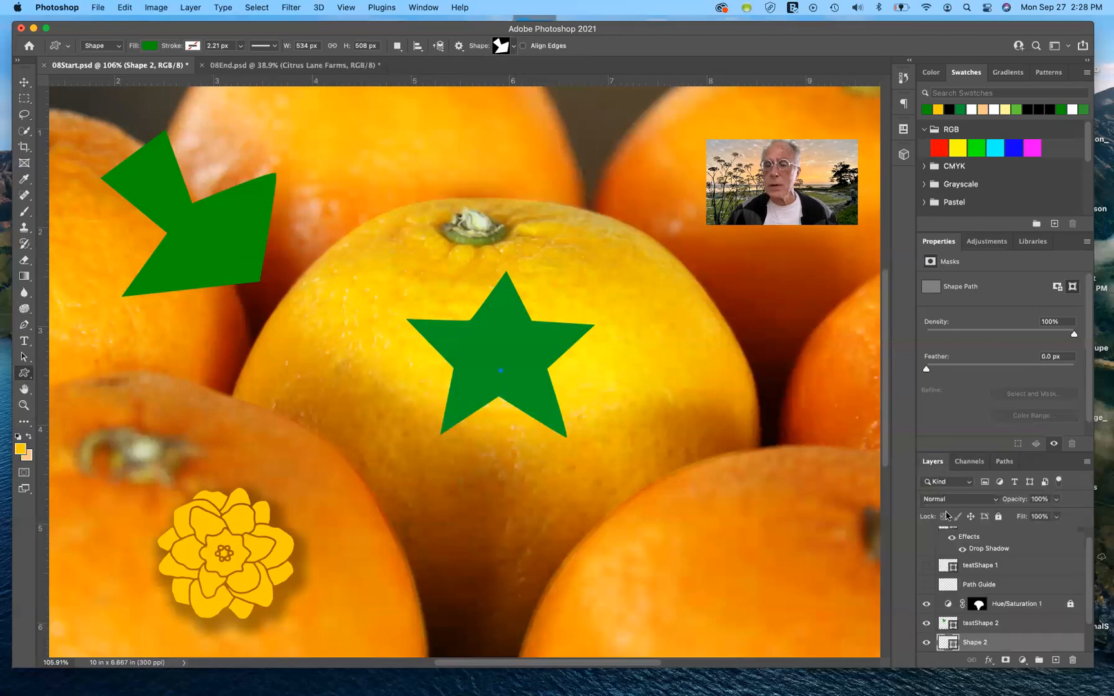
left_click(990, 624)
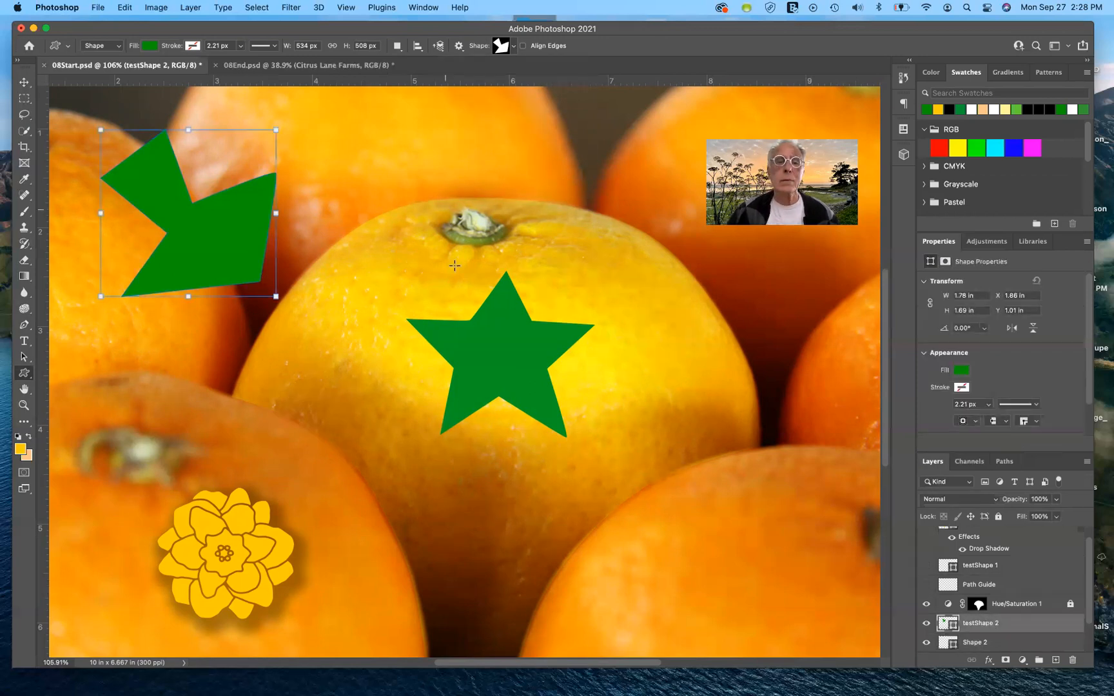
left_click(963, 643)
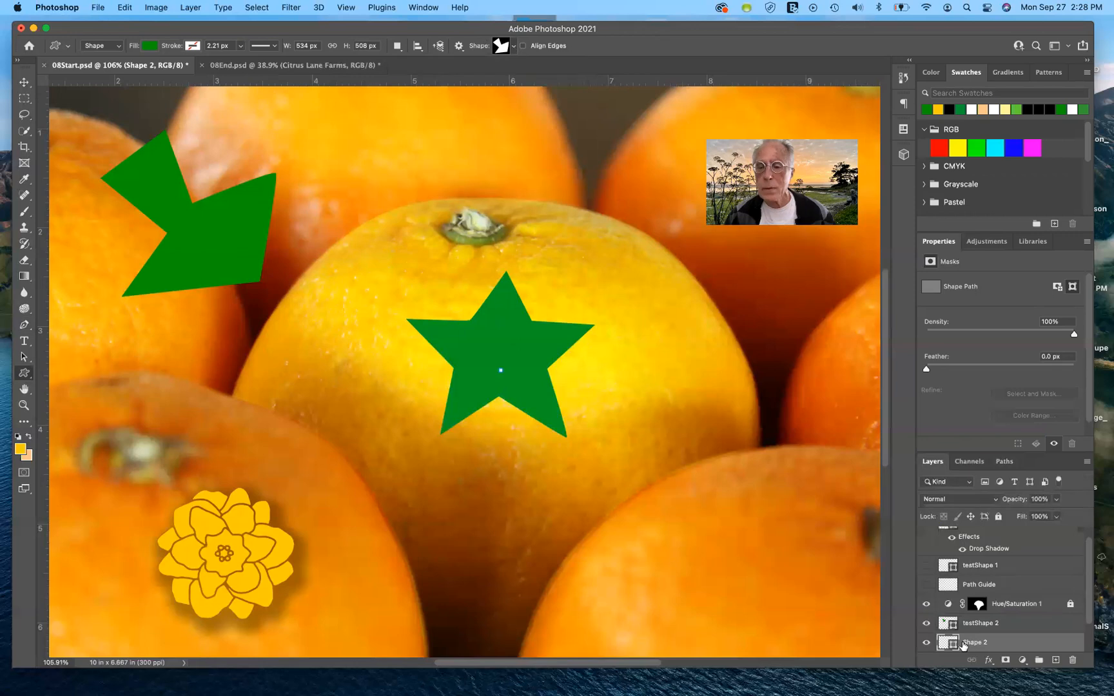
left_click(24, 82)
mouse_move(507, 353)
left_mouse_down()
mouse_move(527, 321)
mouse_move(503, 352)
left_mouse_up()
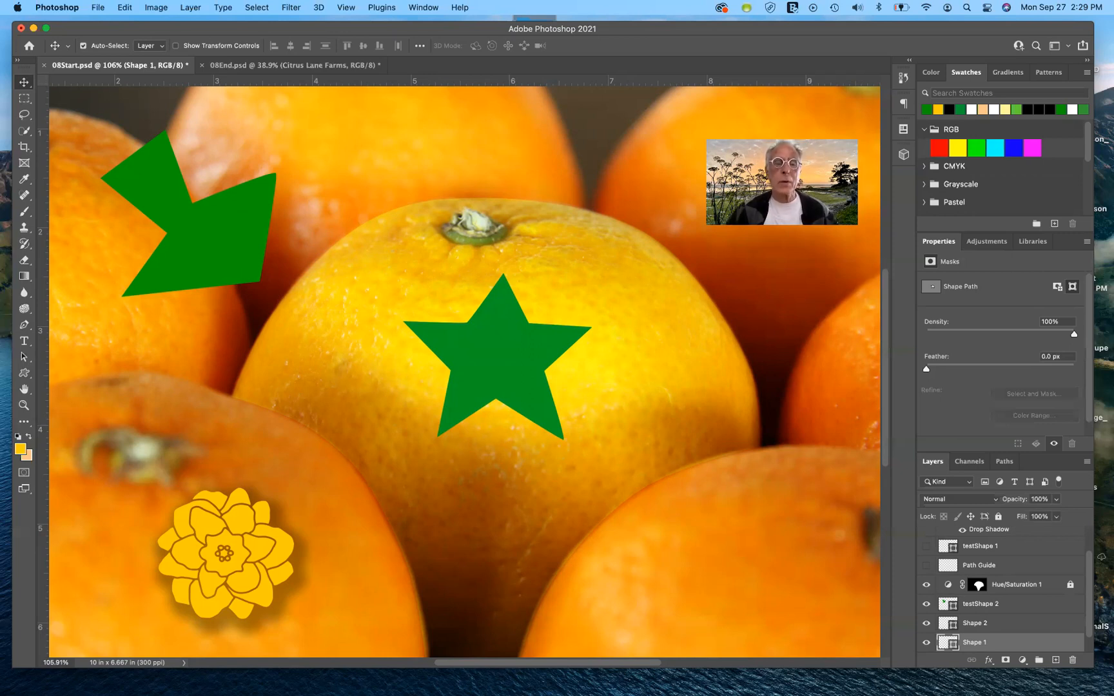
left_click(125, 7)
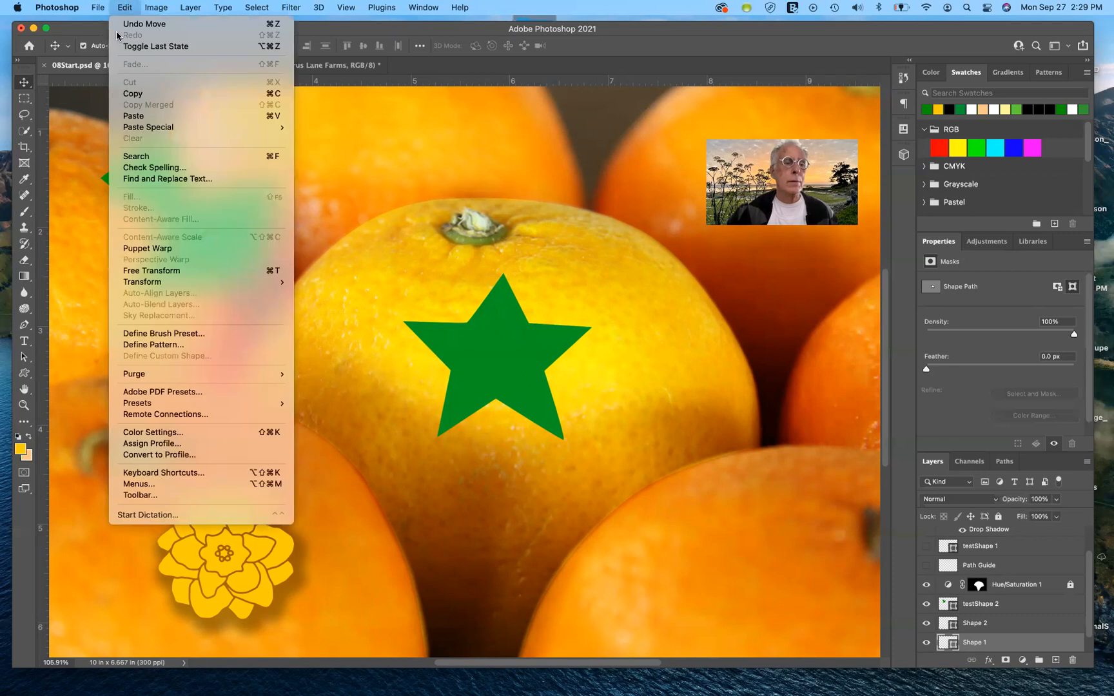
left_click(187, 335)
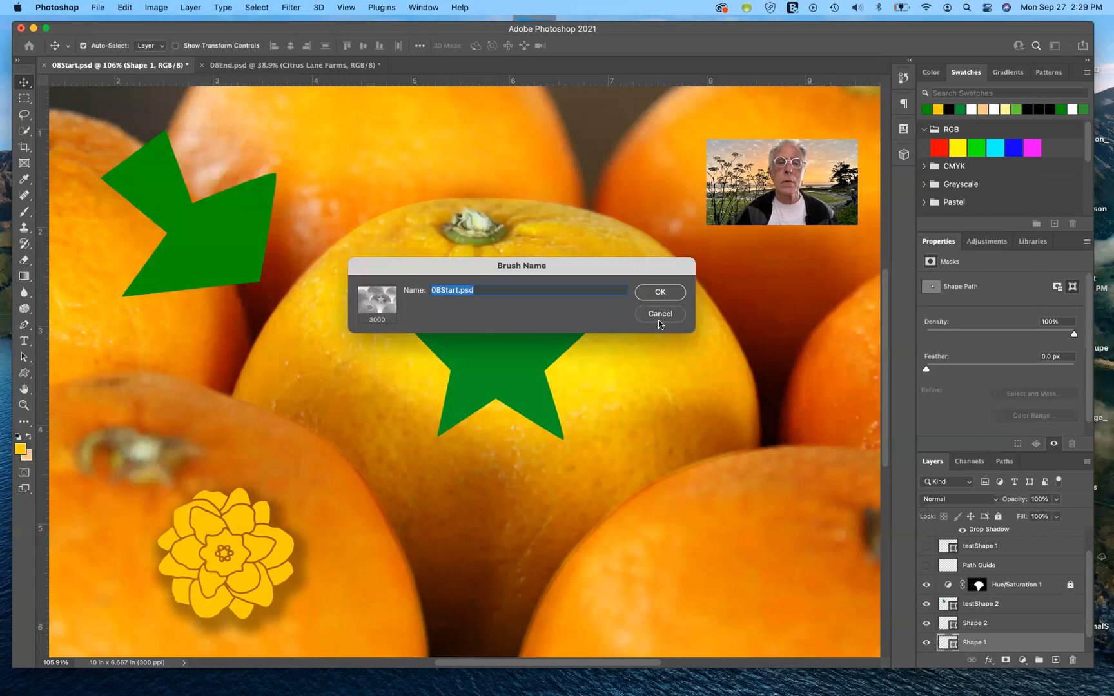
left_click(656, 325)
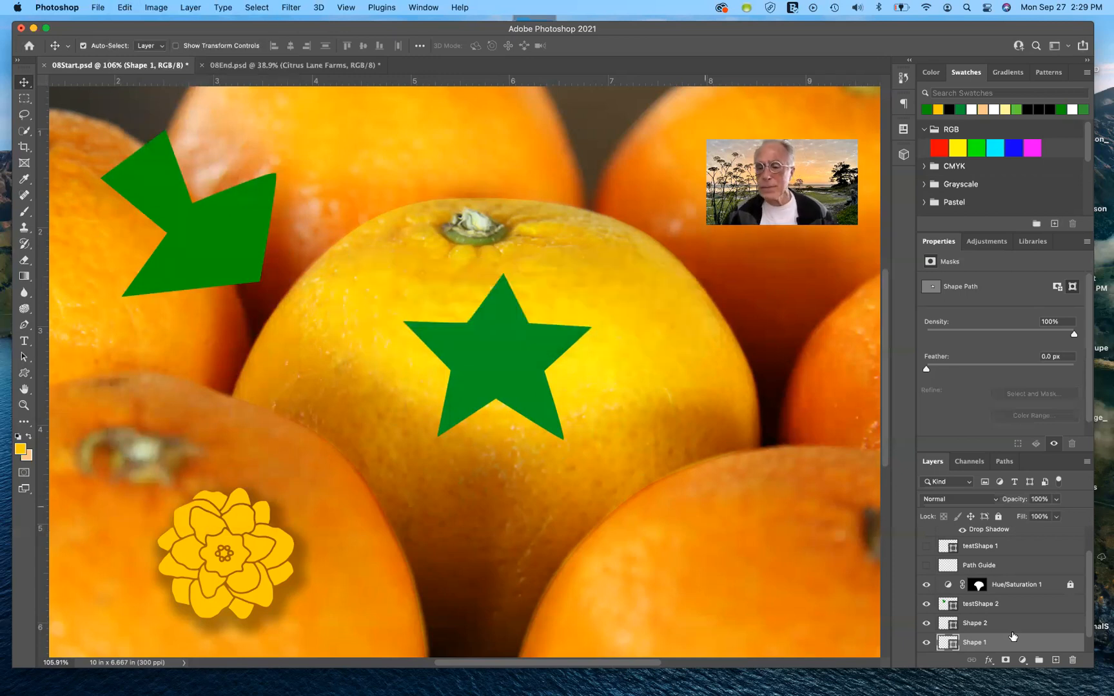
Step: Hide the Shape 1, Shape 2 and testShape 2 layers
scroll(998, 645, "down", 1)
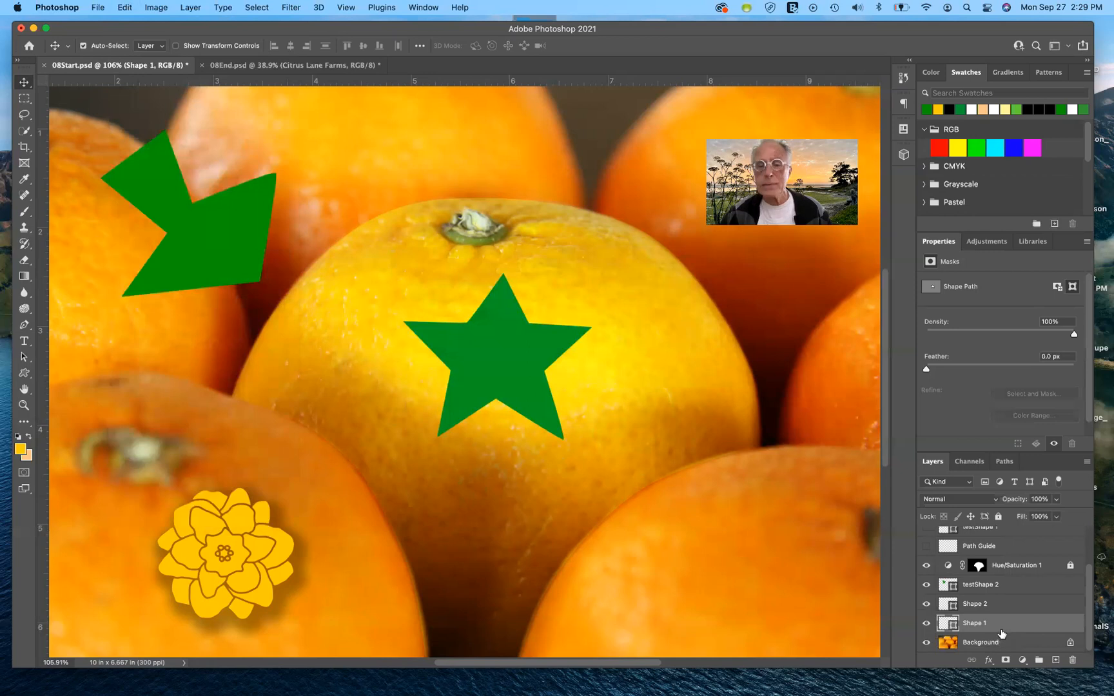
left_click(926, 623)
left_click(925, 606)
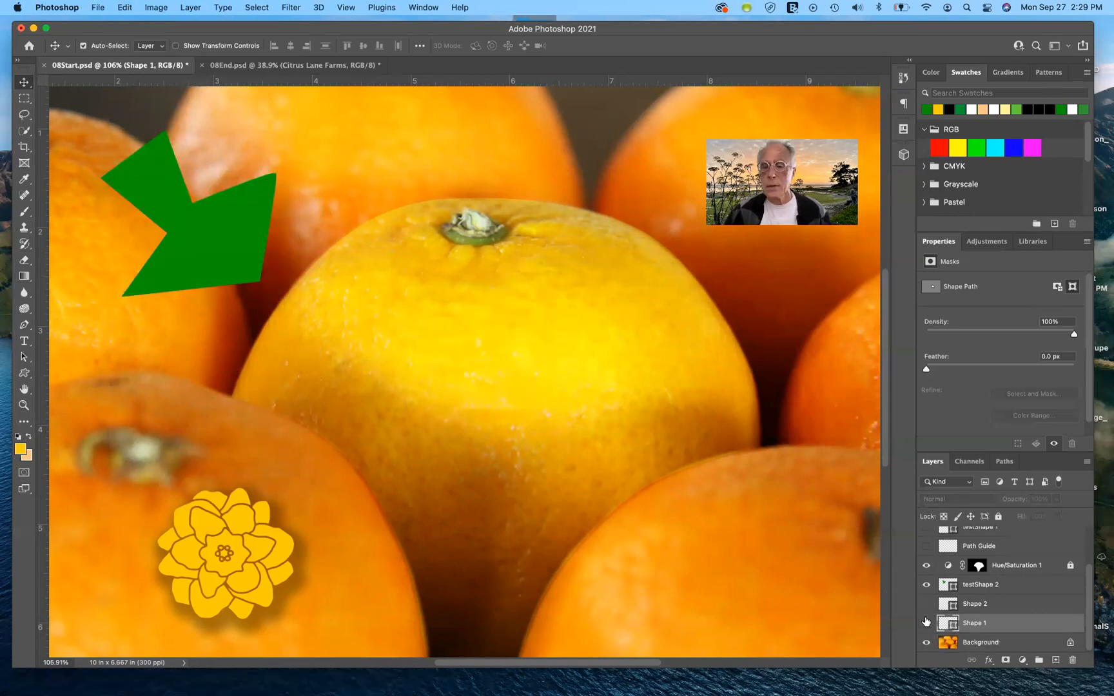
left_click(925, 584)
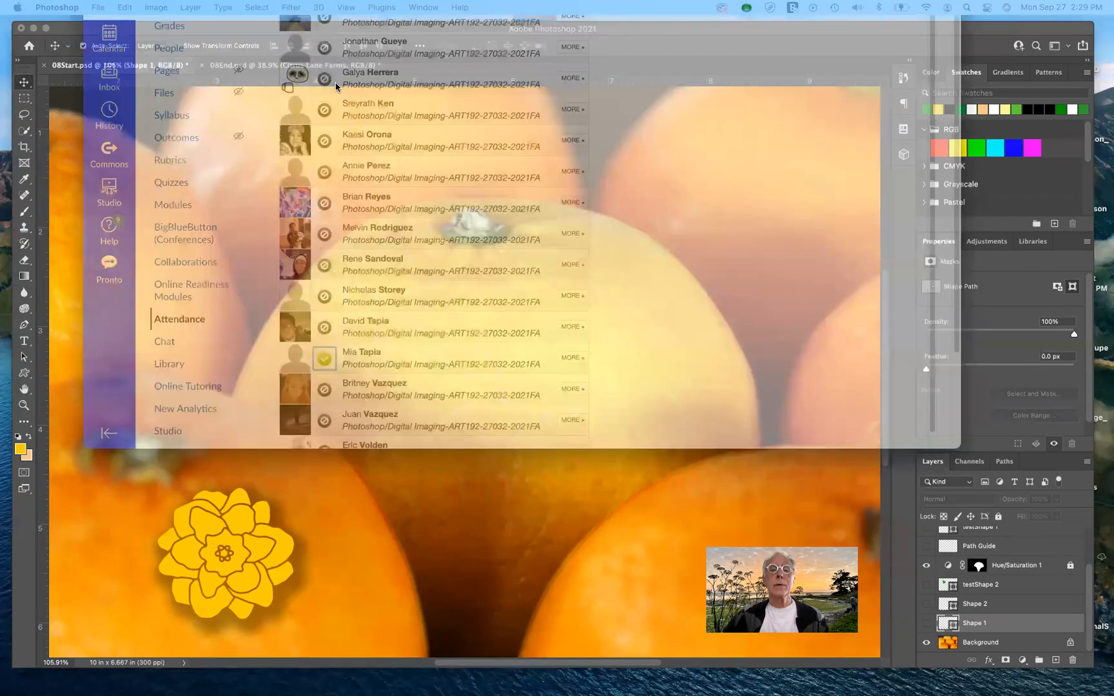
Step: Switch to the Safari window with the course's Attendance page and move it slightly lower on the desktop
left_click_drag(268, 0, 332, 90)
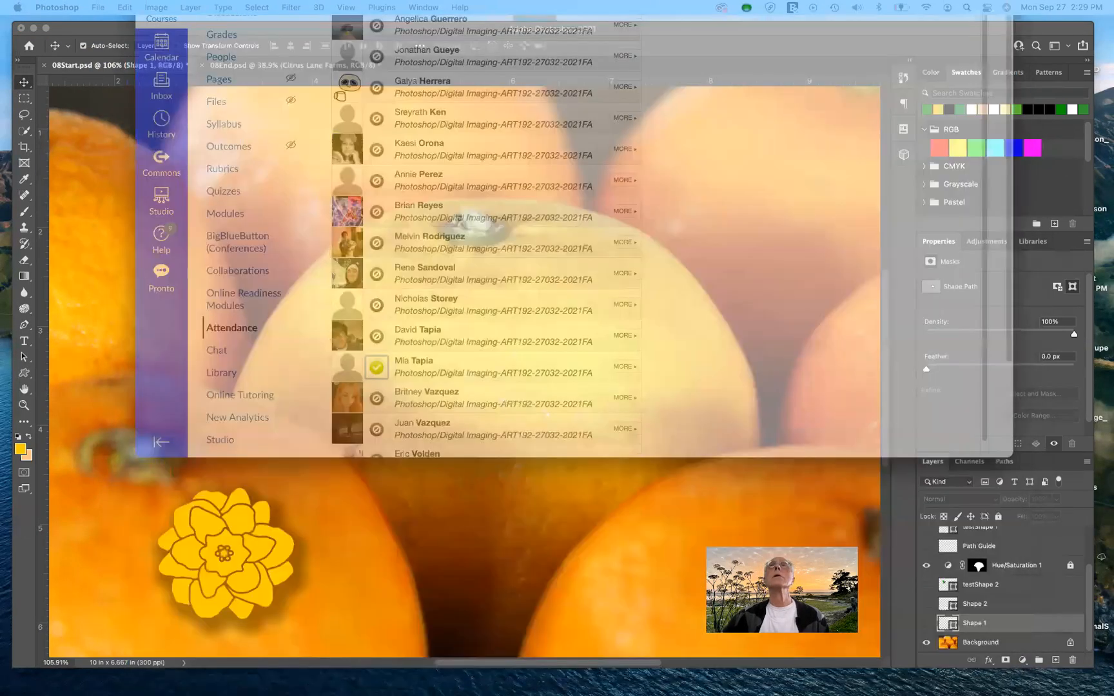
left_click_drag(327, 0, 333, 69)
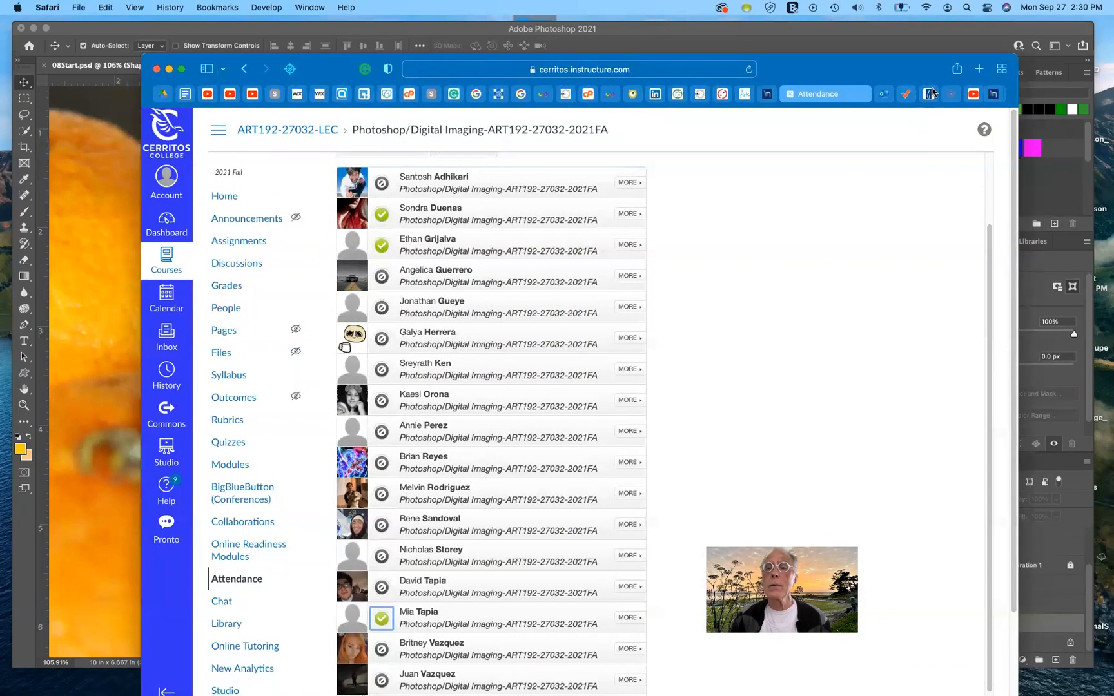
Step: Move the Safari window with the Attendance page onto the desktop where Illustrator is open and place it higher on the screen
scroll(933, 93, "right", 3)
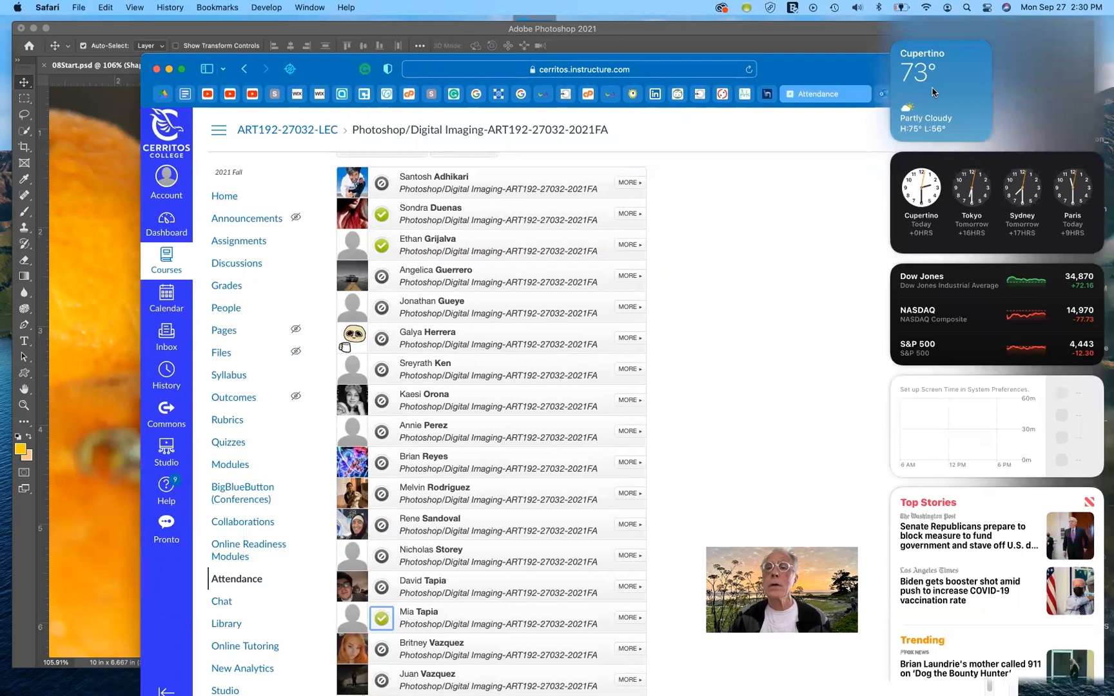
scroll(934, 93, "left", 3)
left_click_drag(888, 81, 877, 70)
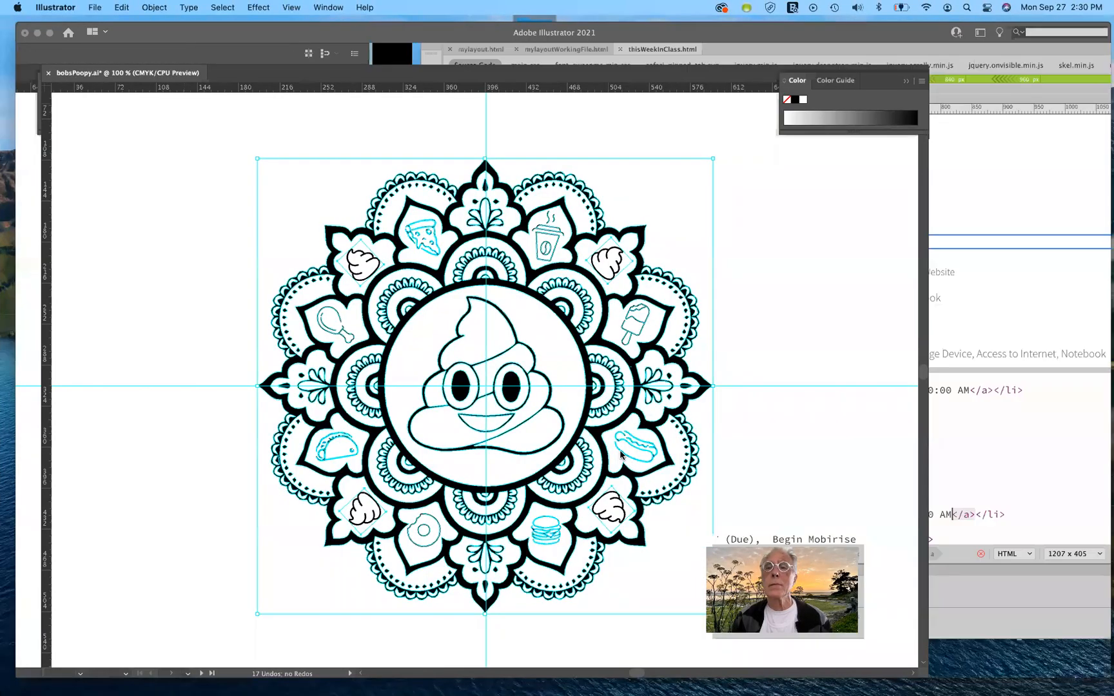
key("ctrl+Left")
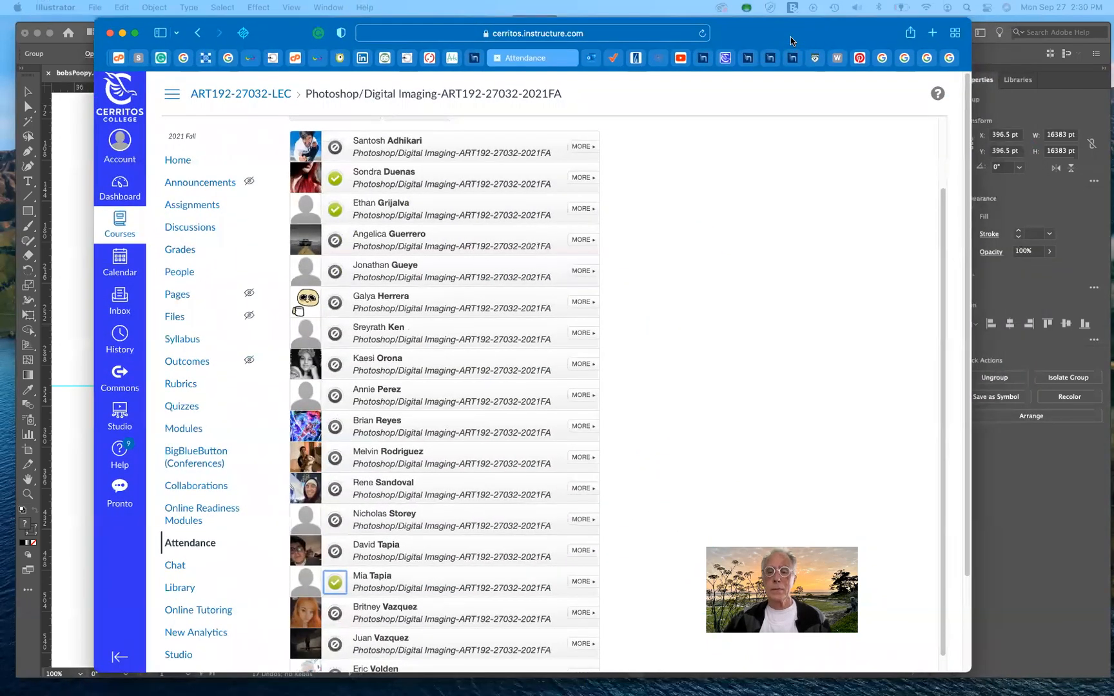
left_click(791, 41)
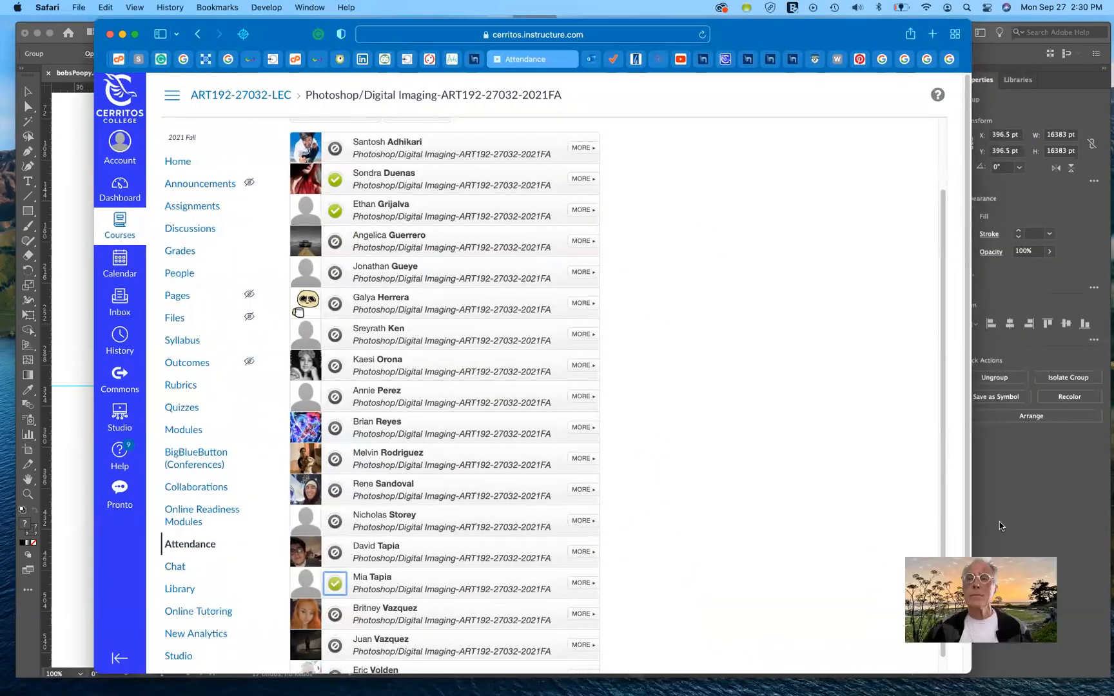
Step: Switch to the open Pinterest page and examine the movie posters around Raiders of the Lost Ark
left_click(859, 59)
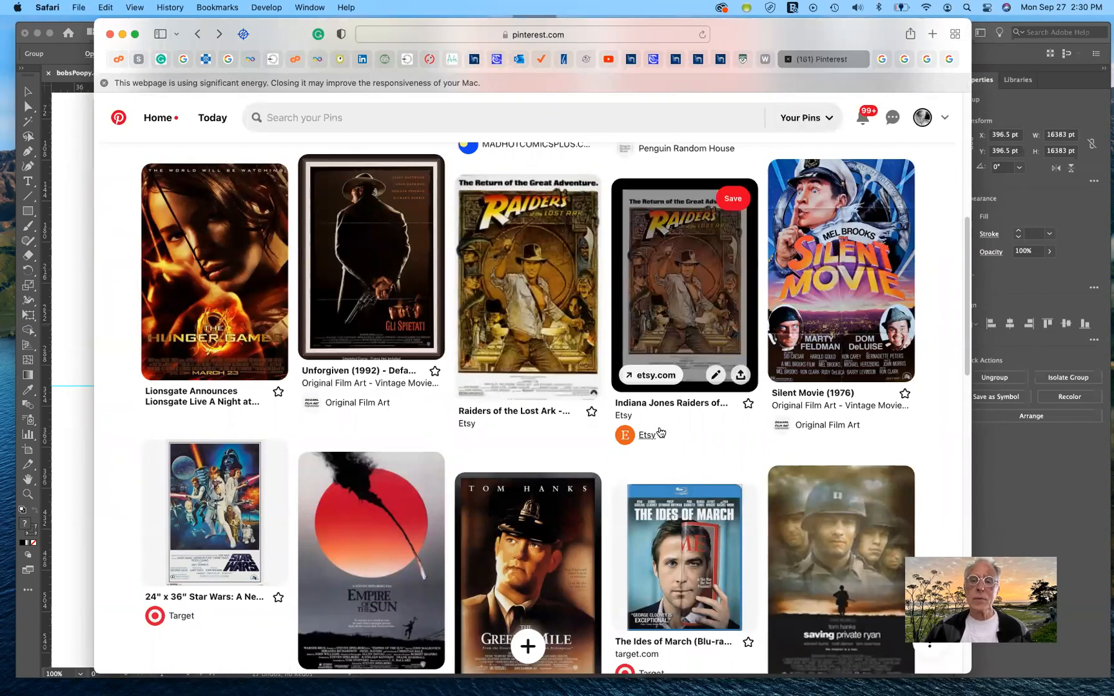
scroll(648, 416, "down", 2)
scroll(659, 428, "up", 2)
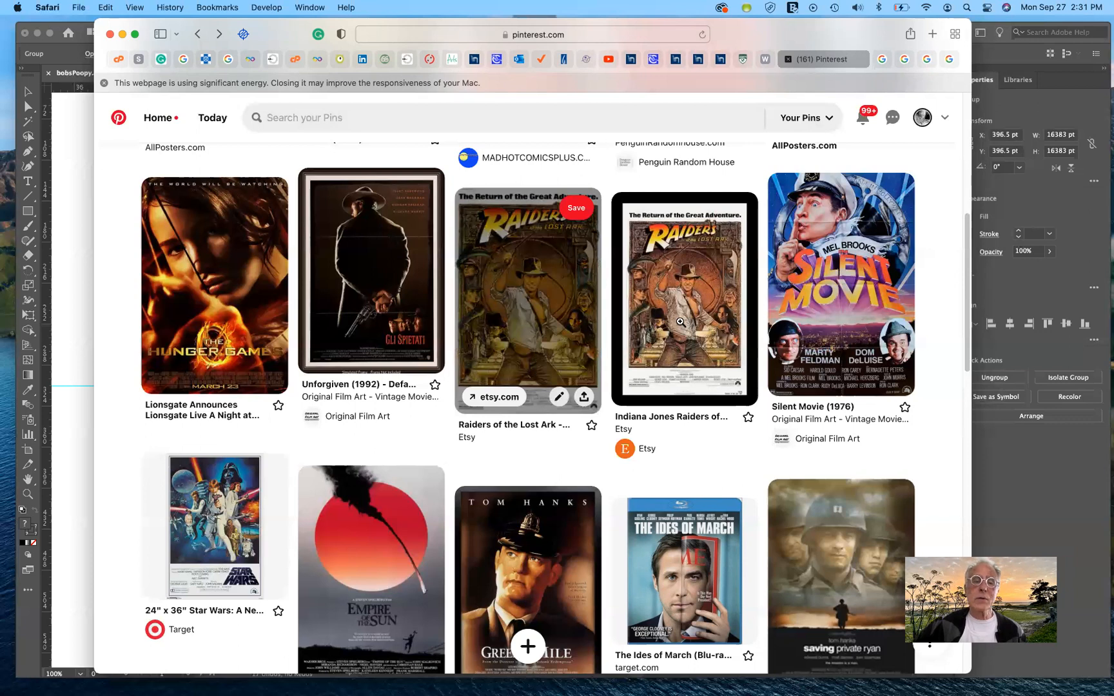
mouse_move(680, 321)
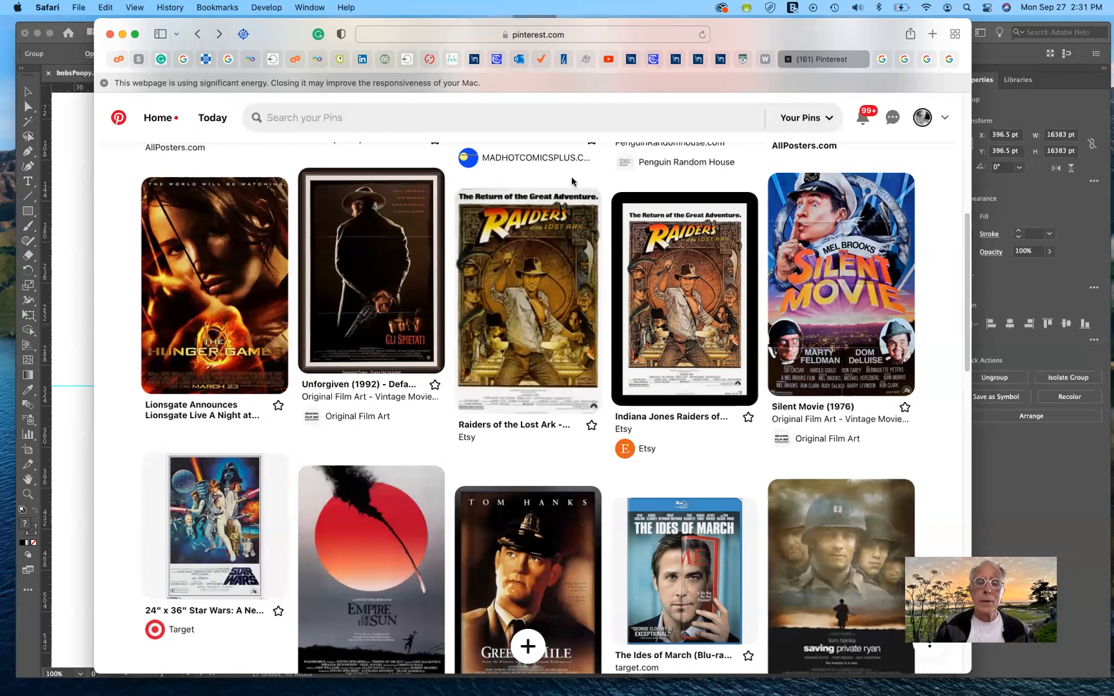
mouse_move(583, 316)
Step: Check the browser windows on the other desktops and return to the Pinterest page in Safari
key("ctrl+Left")
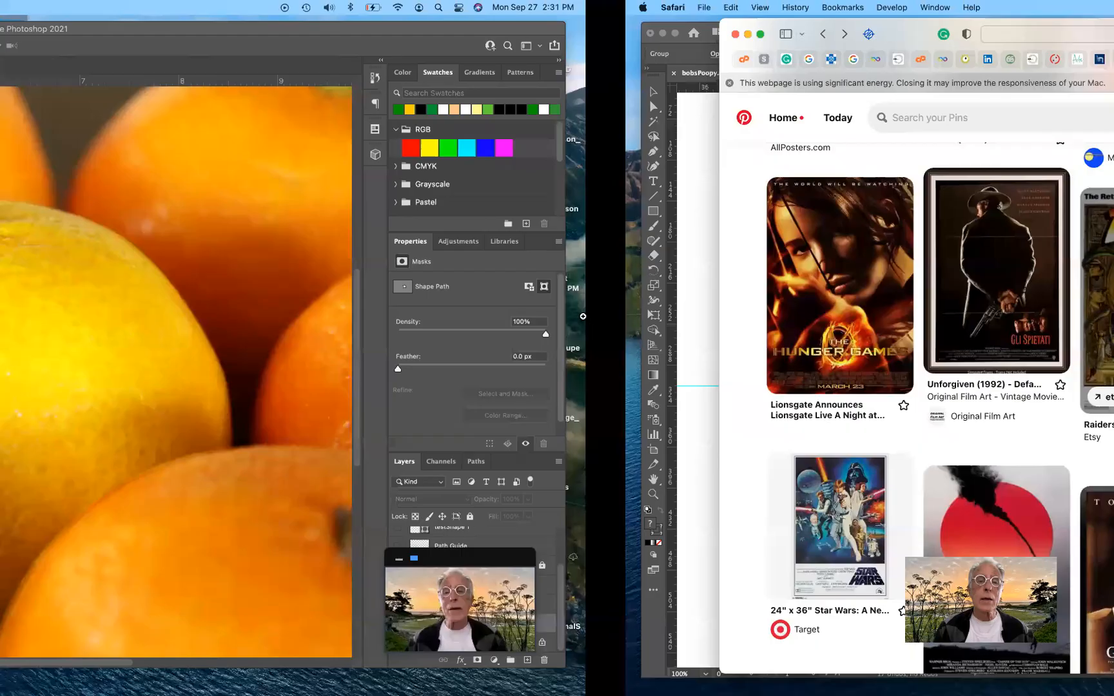
key("ctrl+Left")
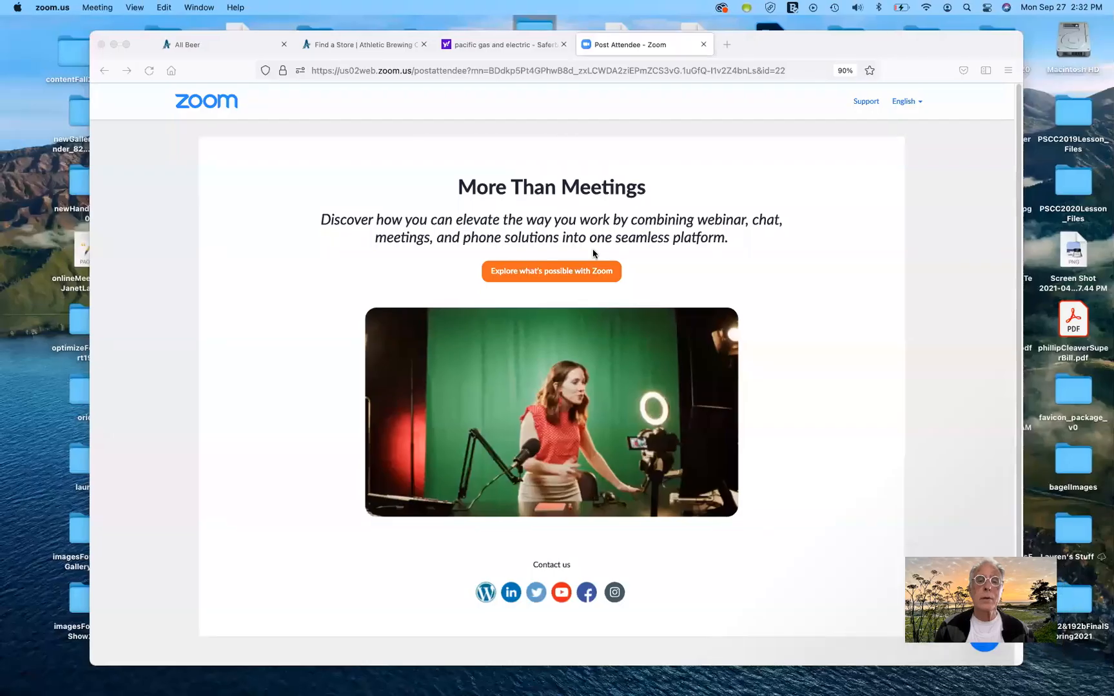
key("ctrl+Left")
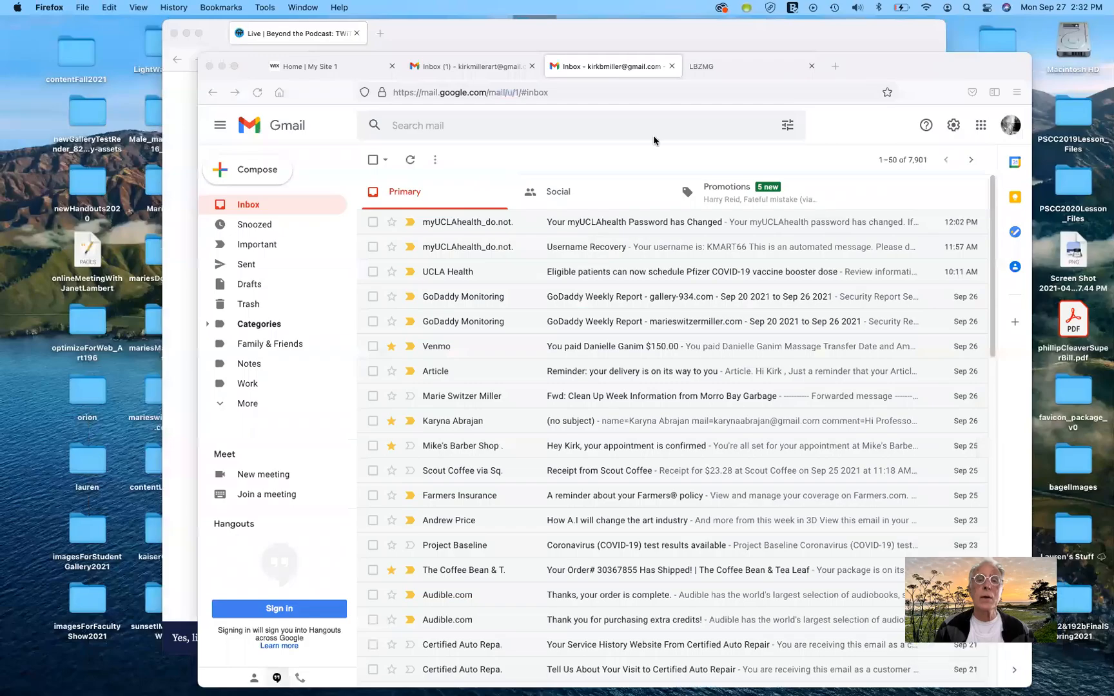
left_click(714, 39)
key("ctrl+Right")
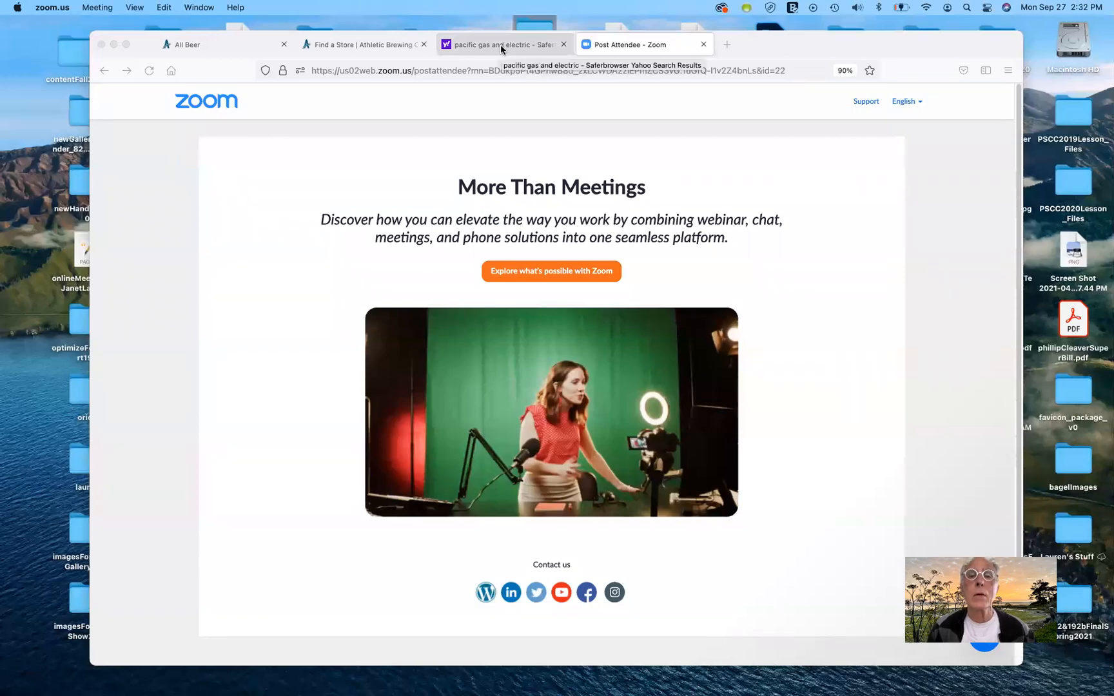
key("ctrl+Right")
key("ctrl+Right")
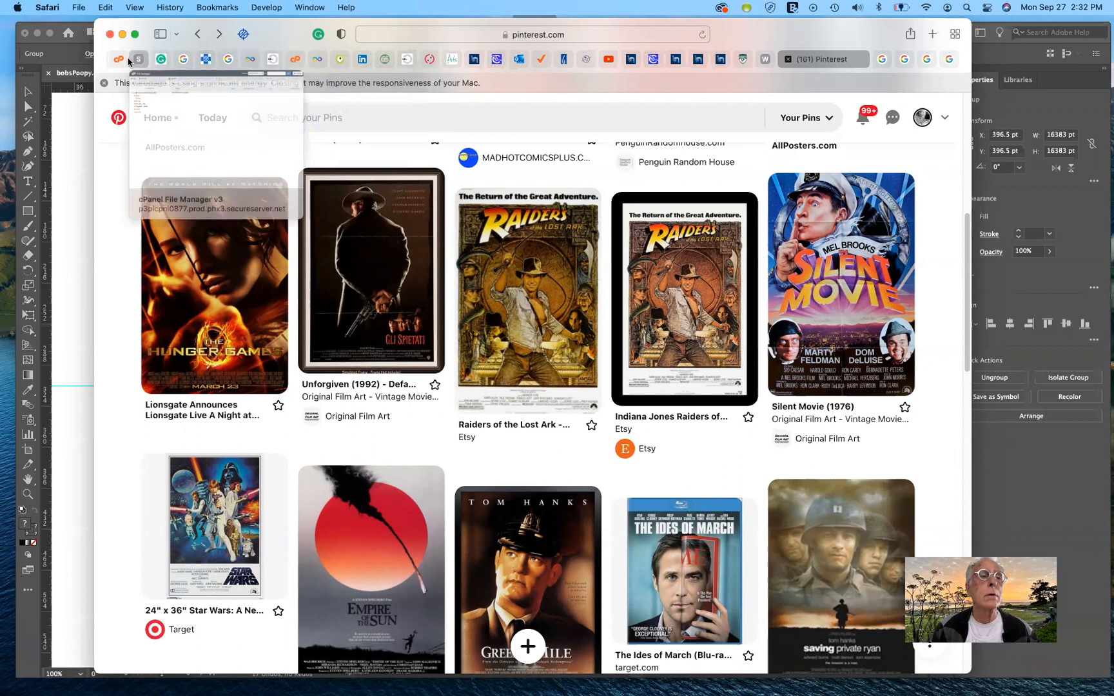
Step: Load kmart66.com in a new Safari tab and go to the site's classes page
scroll(130, 61, "left", 3)
scroll(129, 61, "left", 3)
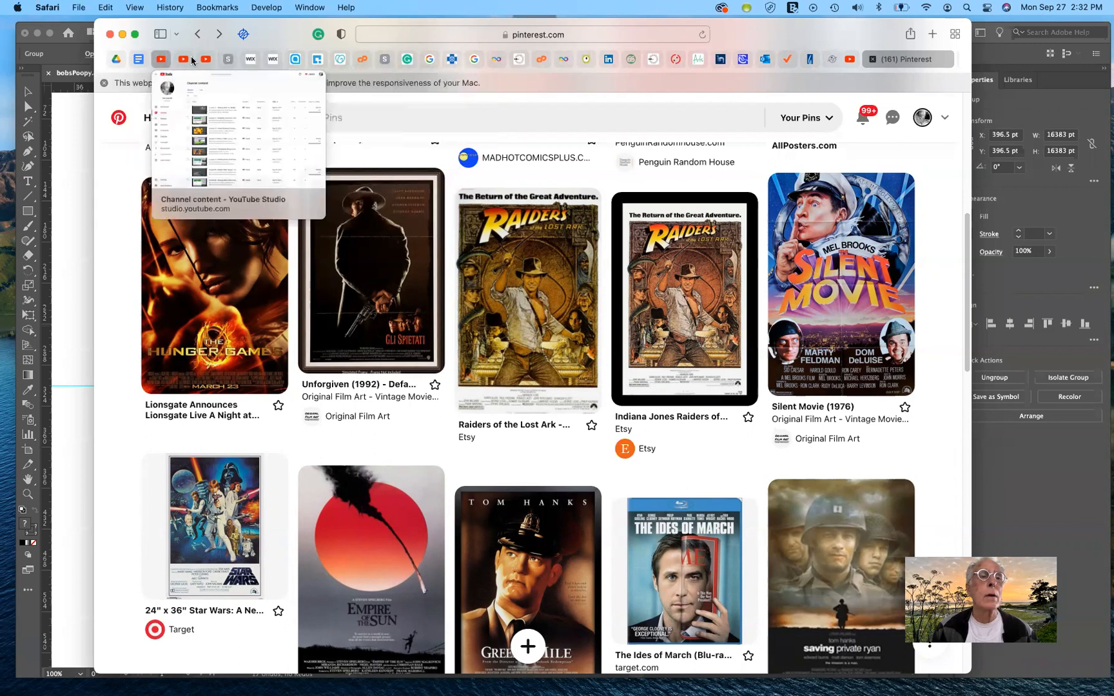
mouse_move(221, 61)
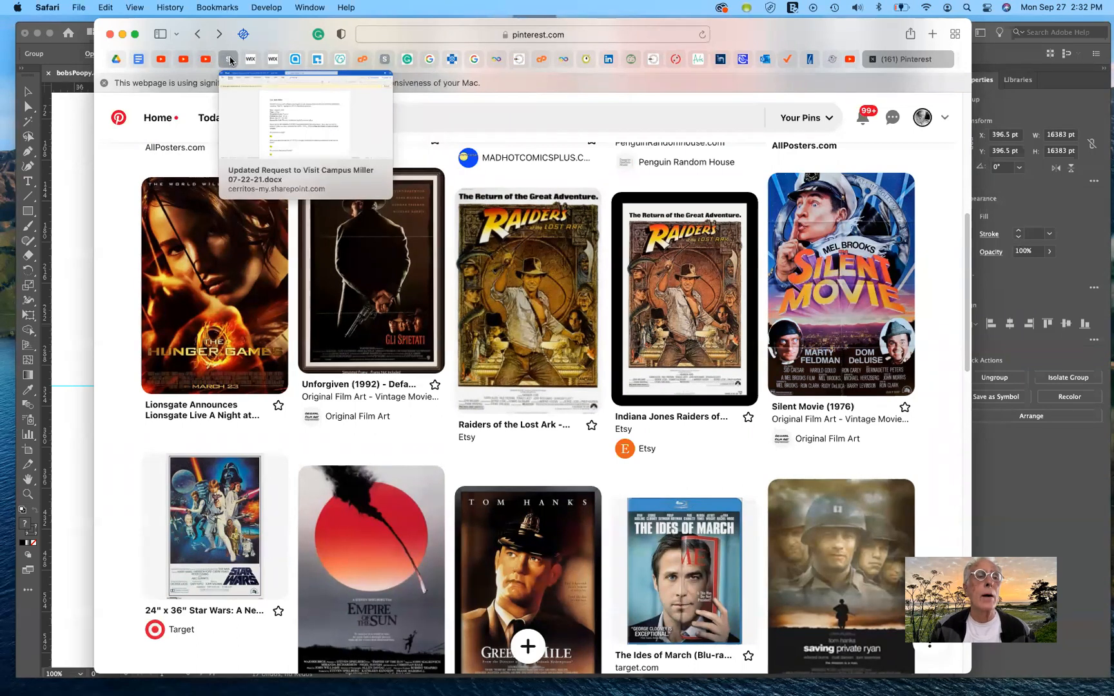
scroll(920, 61, "right", 5)
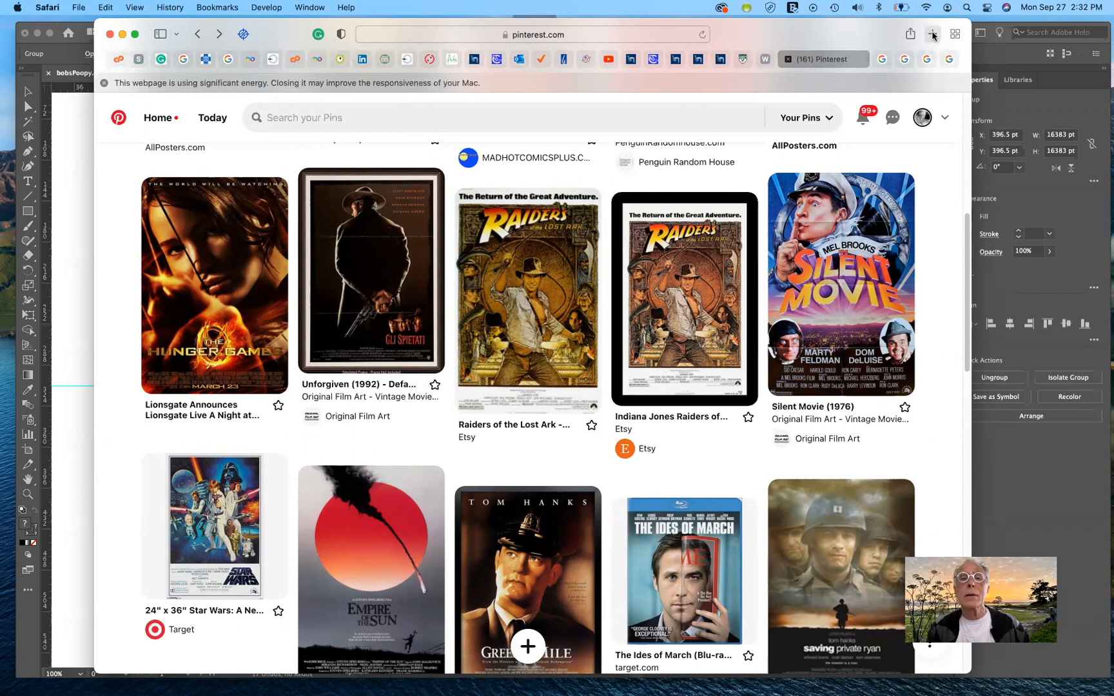
left_click(932, 34)
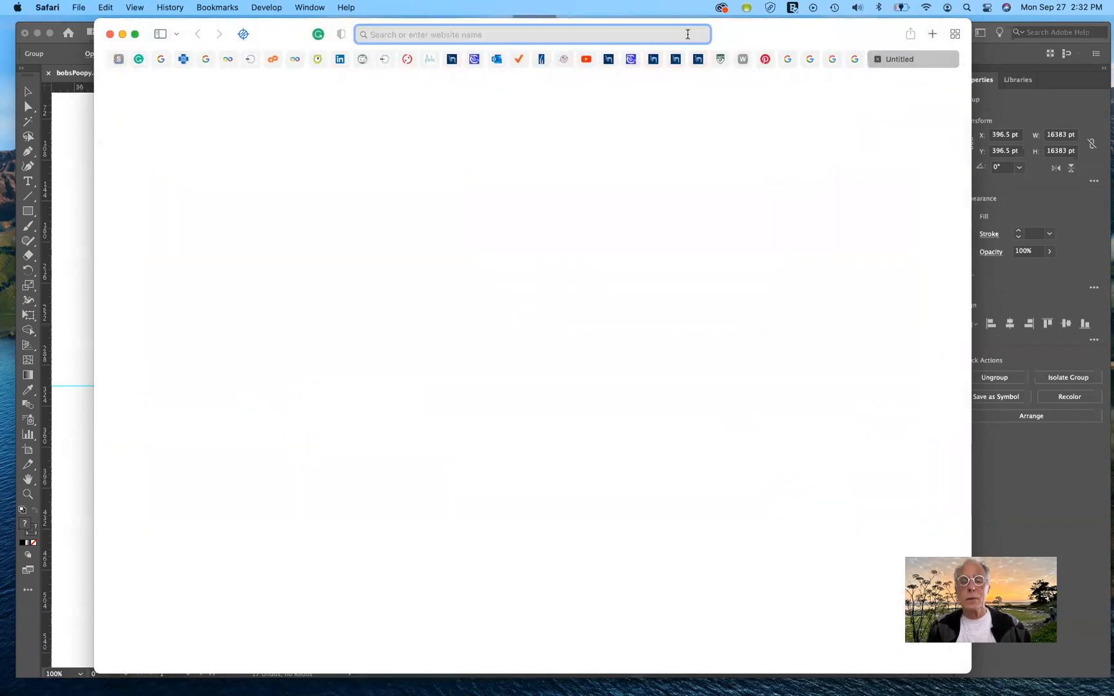
type("KMart66.com — KMart66")
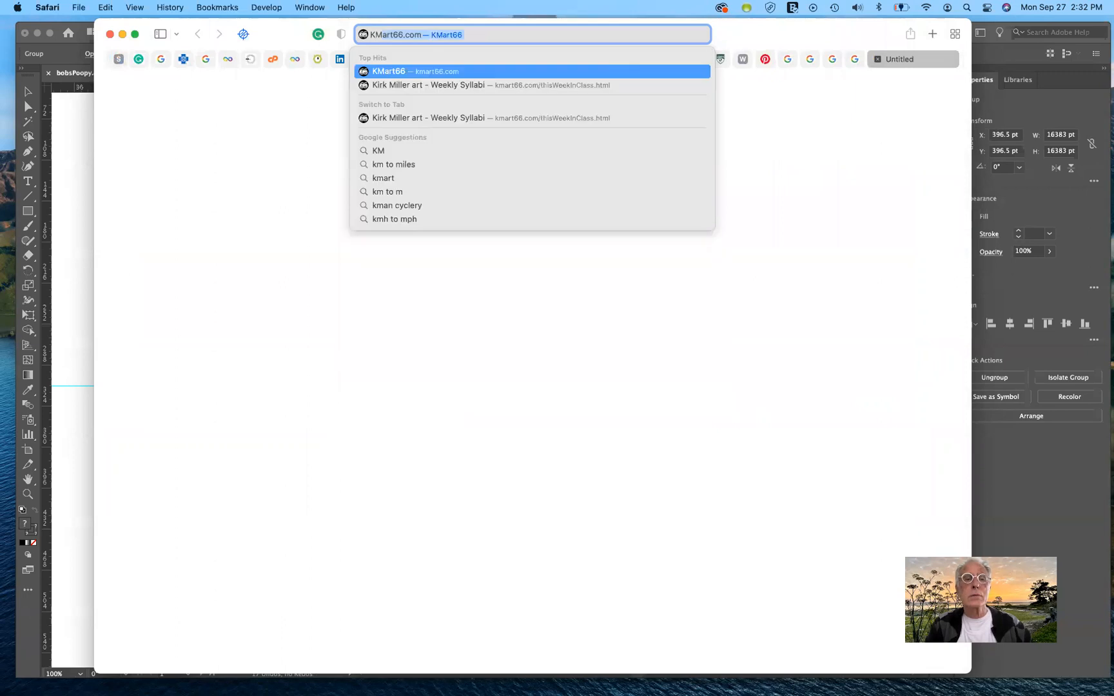
key("Return")
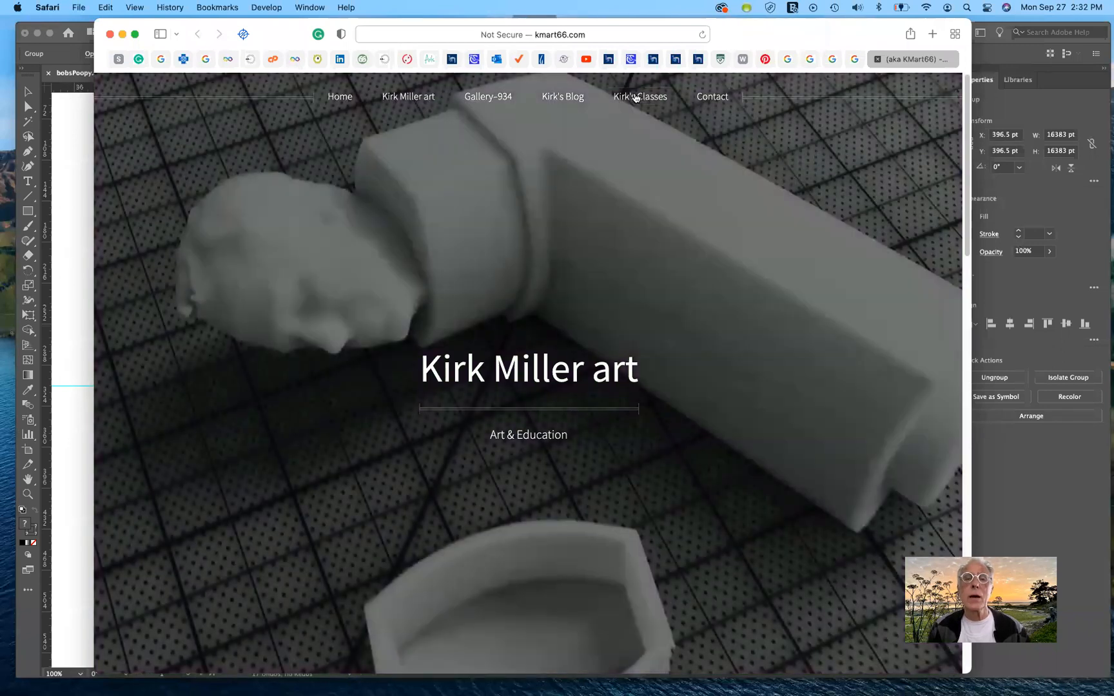
mouse_move(635, 97)
left_click(625, 142)
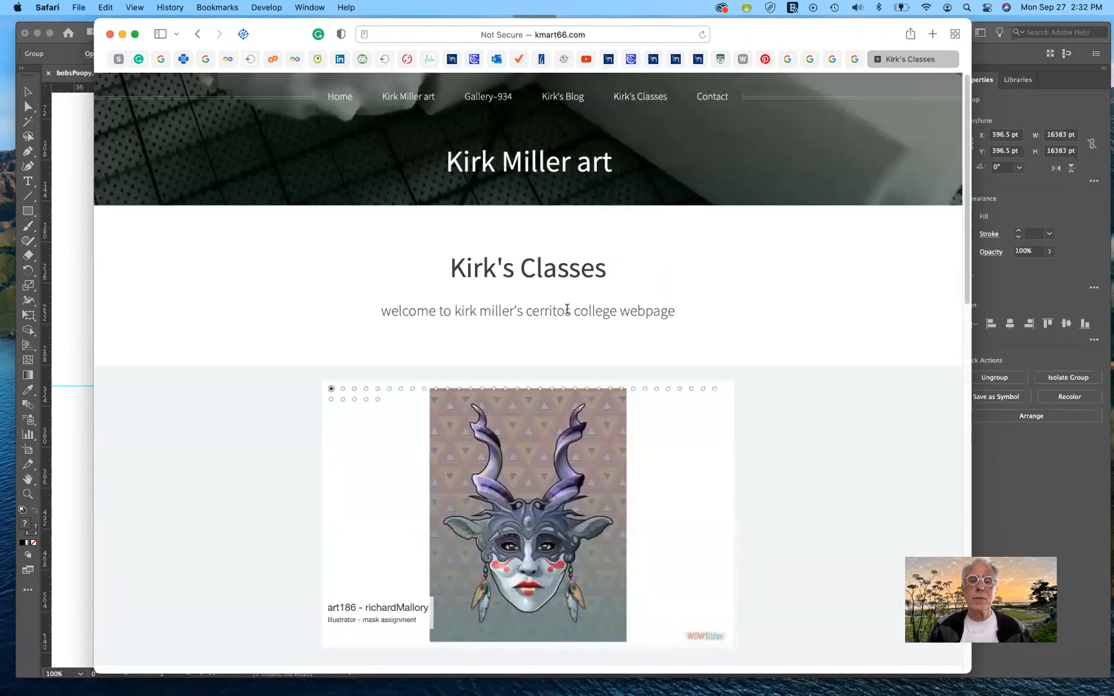
Step: Enlarge the student work slideshow on the classes page and bring up the movie poster The Ringer
scroll(571, 314, "down", 4)
scroll(572, 314, "up", 5)
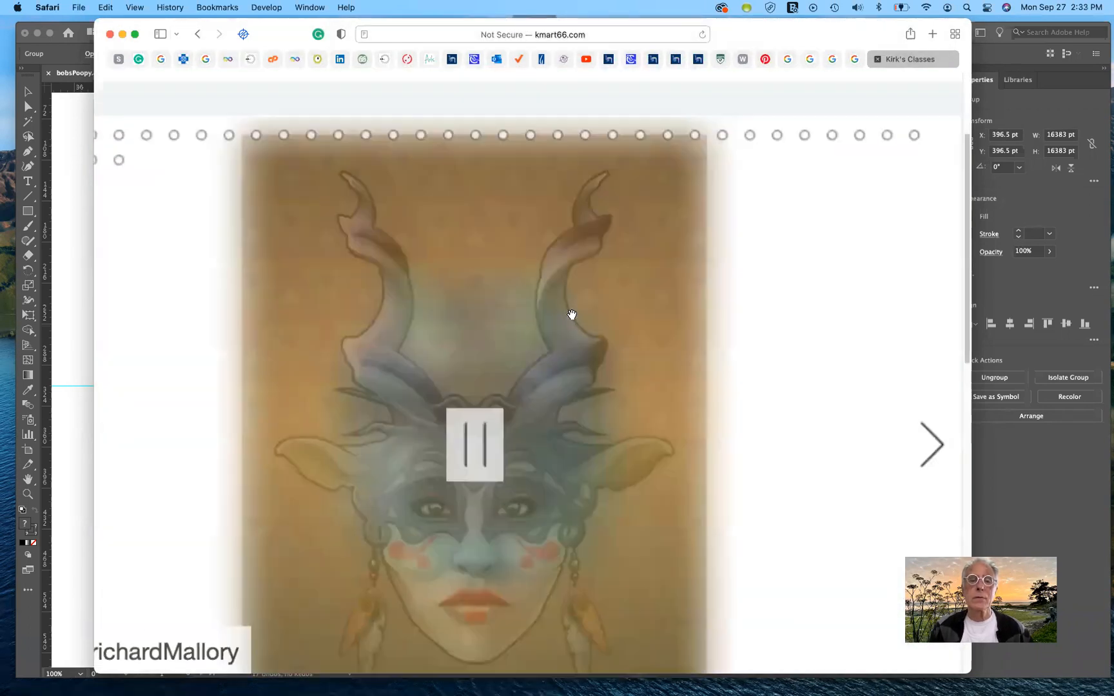
scroll(571, 314, "down", 3)
scroll(572, 315, "up", 2)
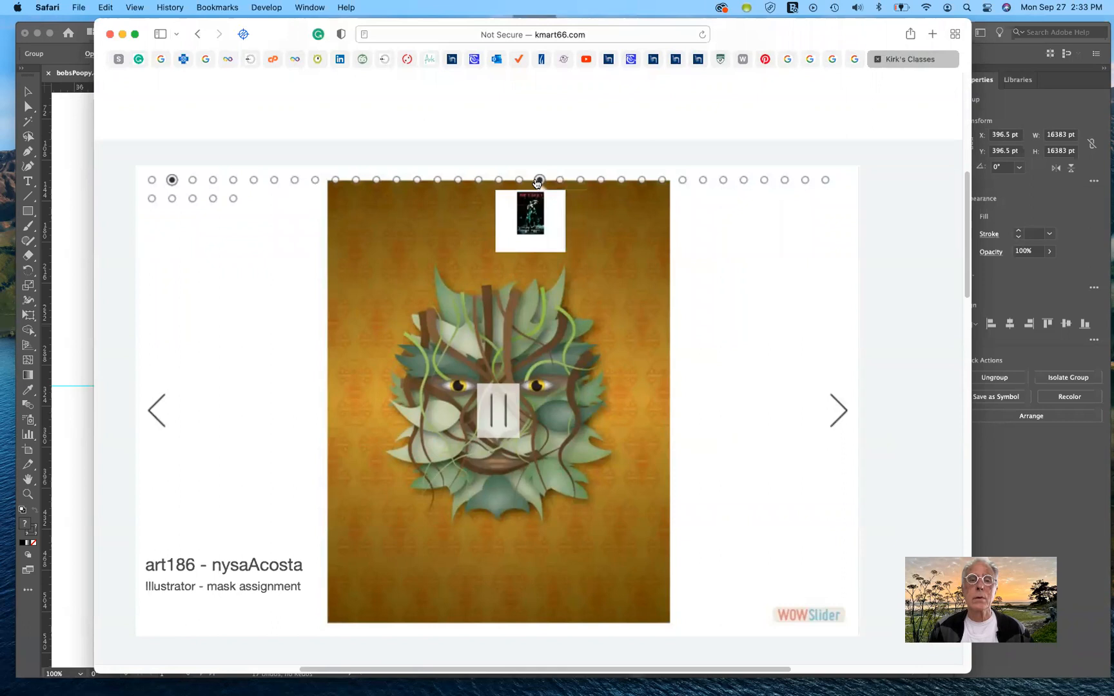
left_click(528, 210)
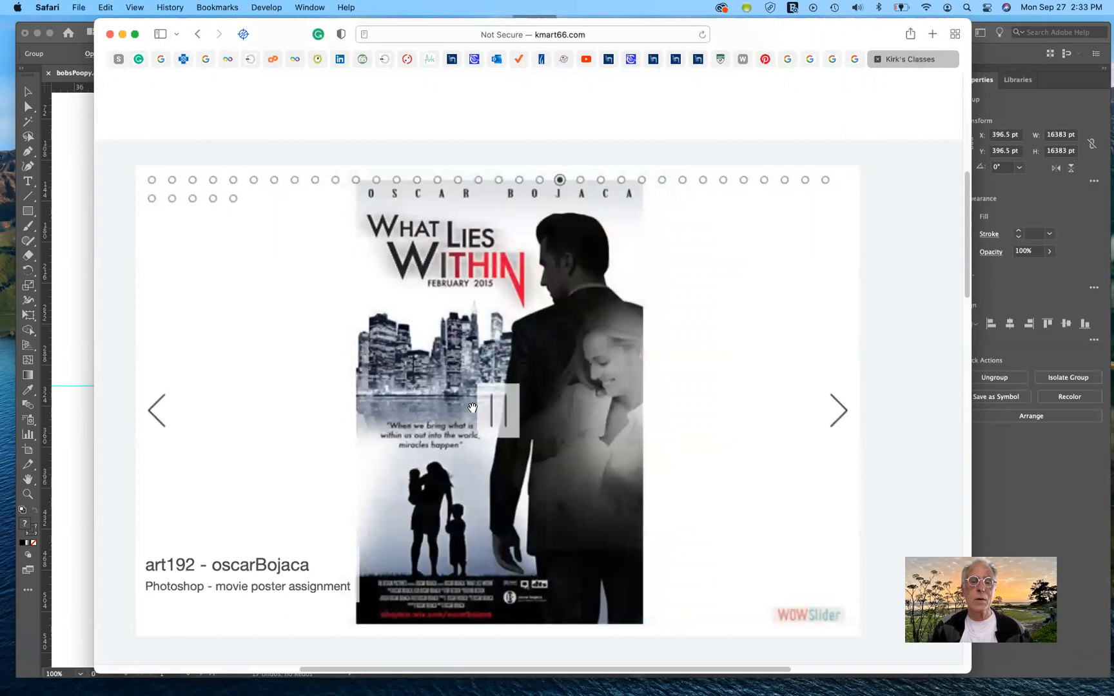
left_click(154, 410)
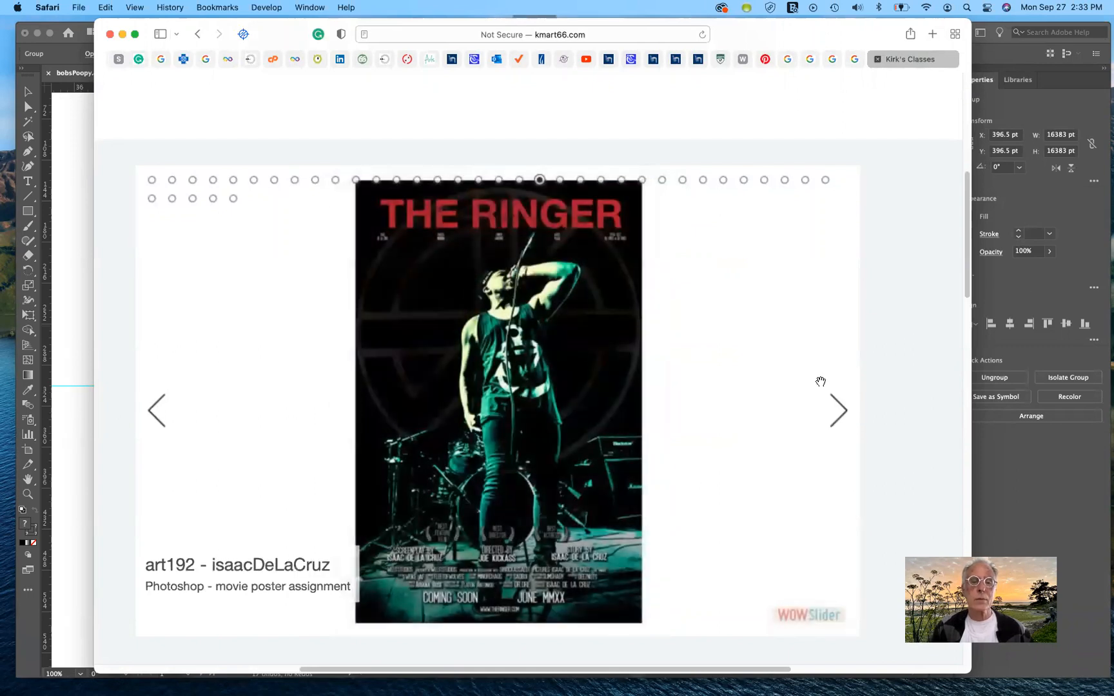
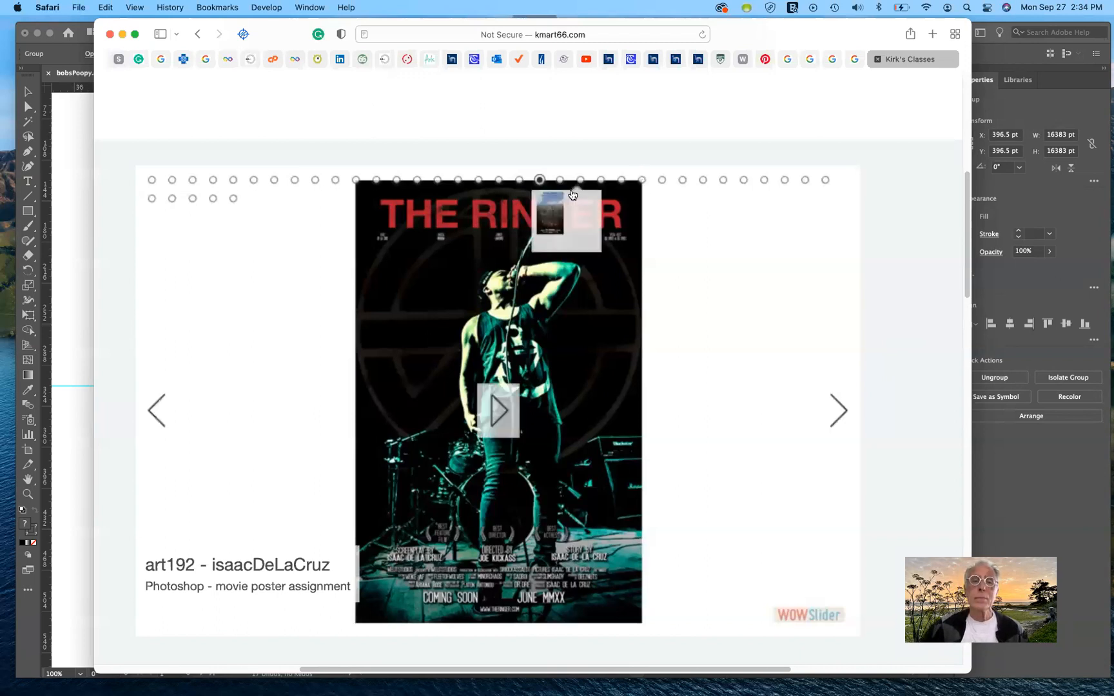
Step: Advance the student work slideshow through the remaining movie posters and the Sea Levels Are Rising poster to the digital painting slide
left_click(839, 405)
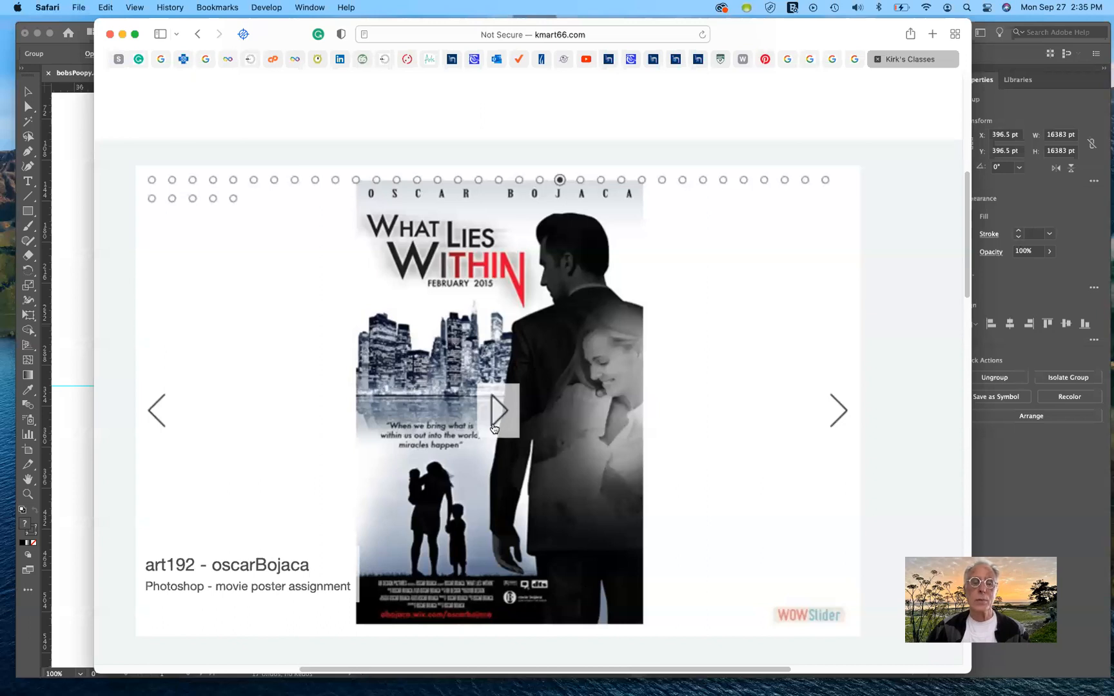
left_click(499, 180)
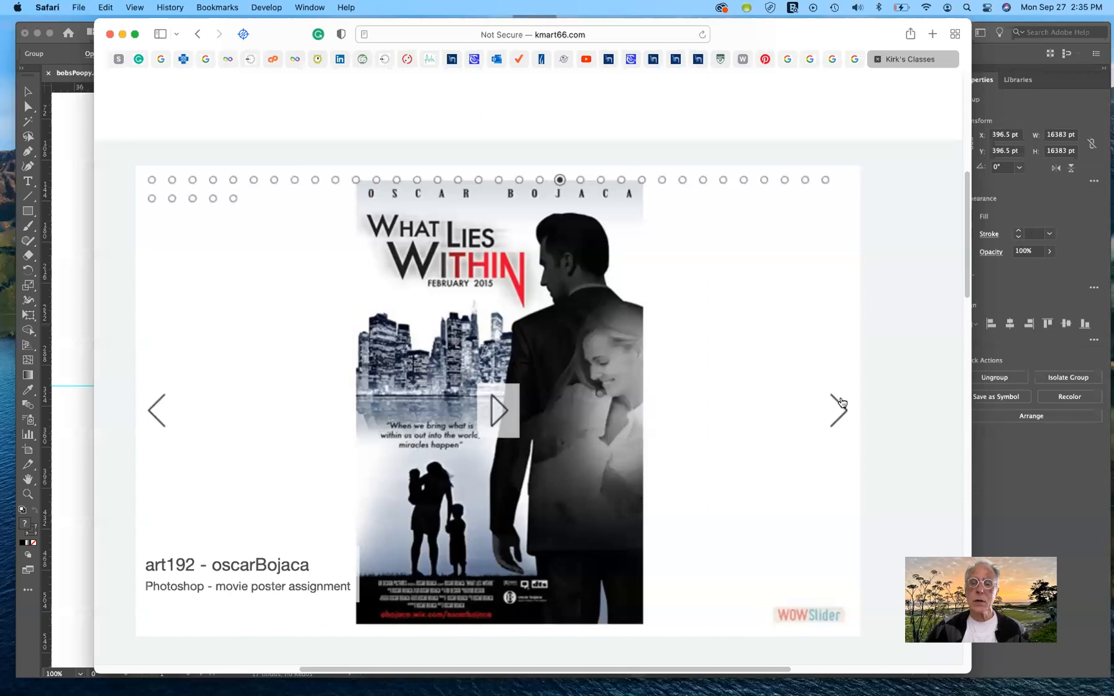
left_click(838, 410)
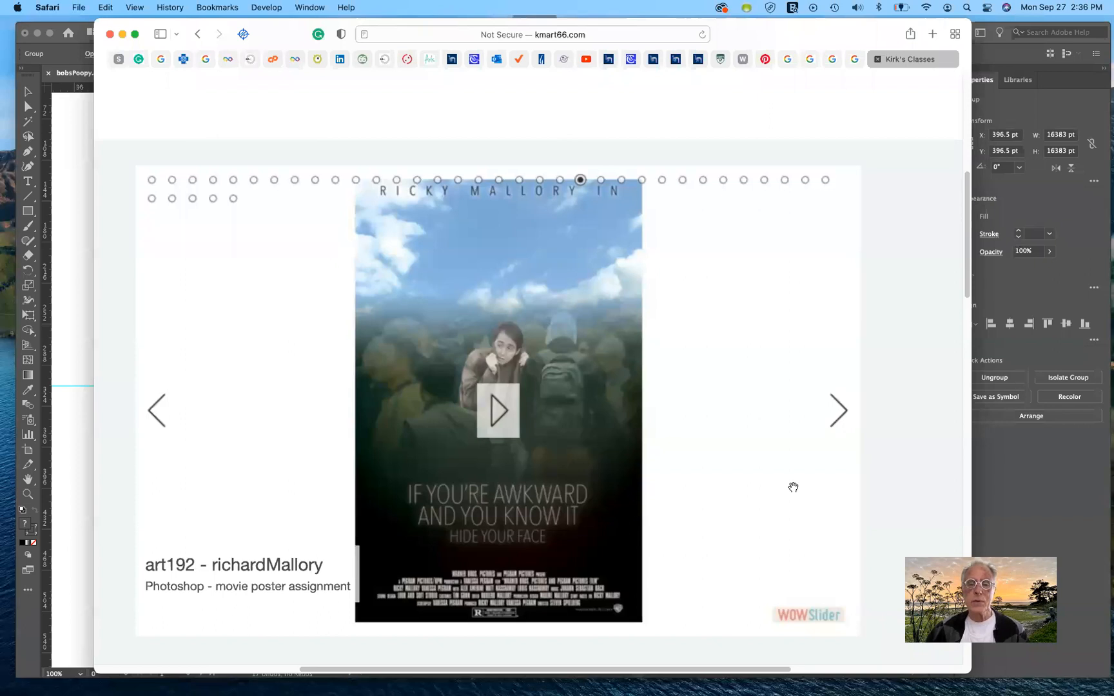
left_click(840, 412)
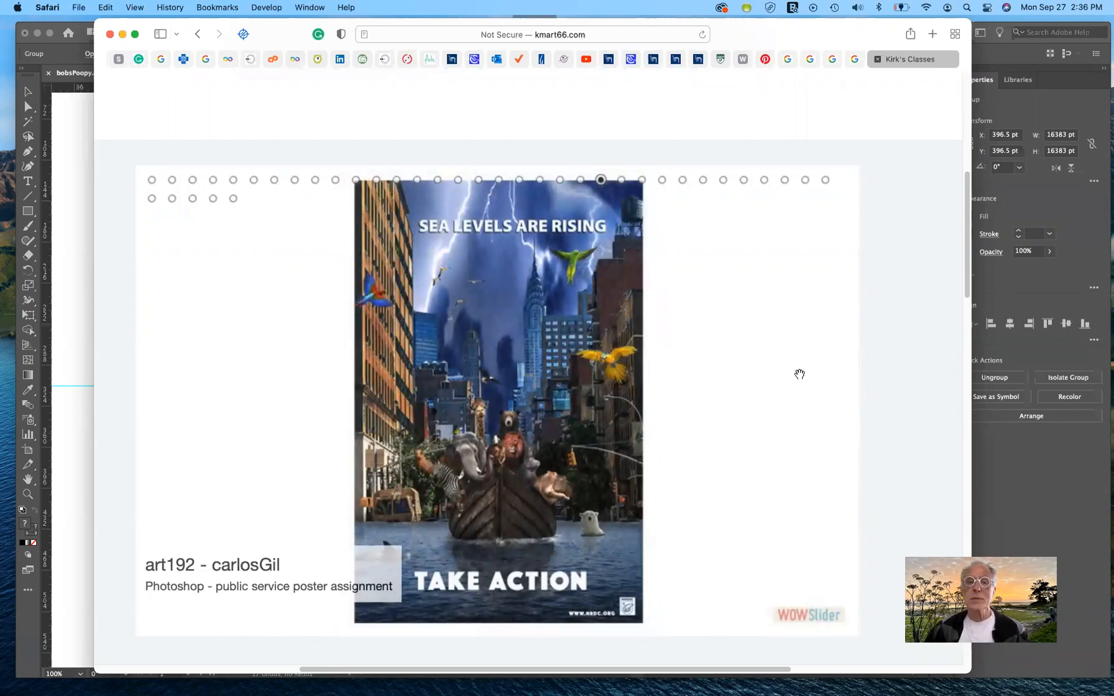
mouse_move(783, 355)
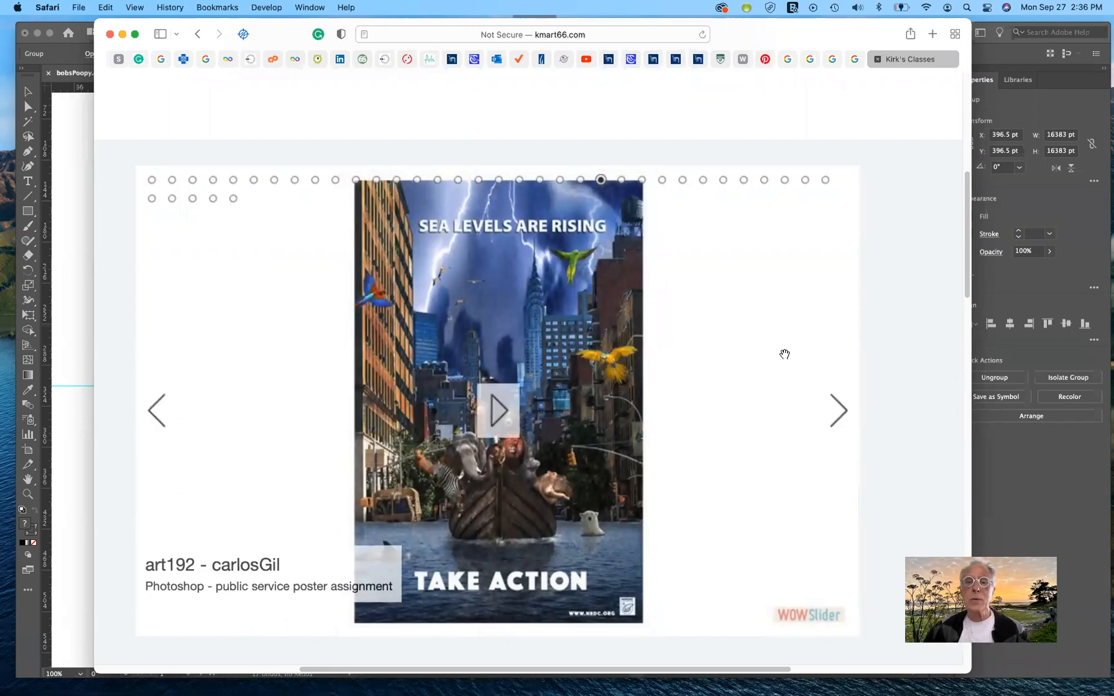
left_click(839, 410)
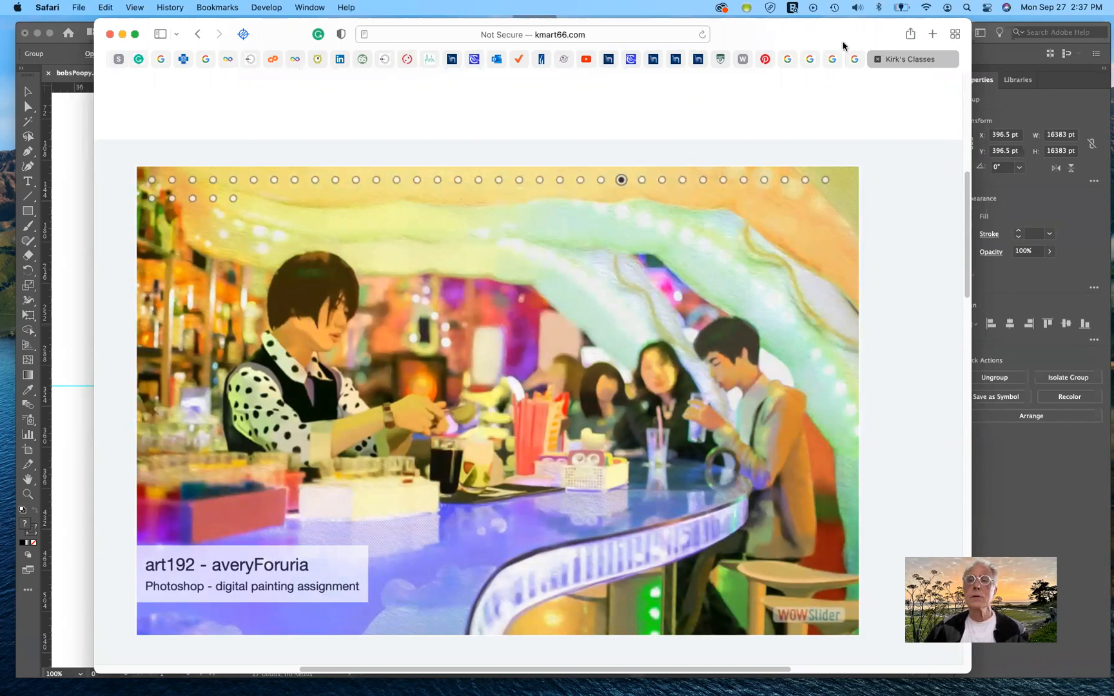
Step: Leave the class website window and return to the Pinterest window with the movie posters
left_click_drag(840, 42, 850, 0)
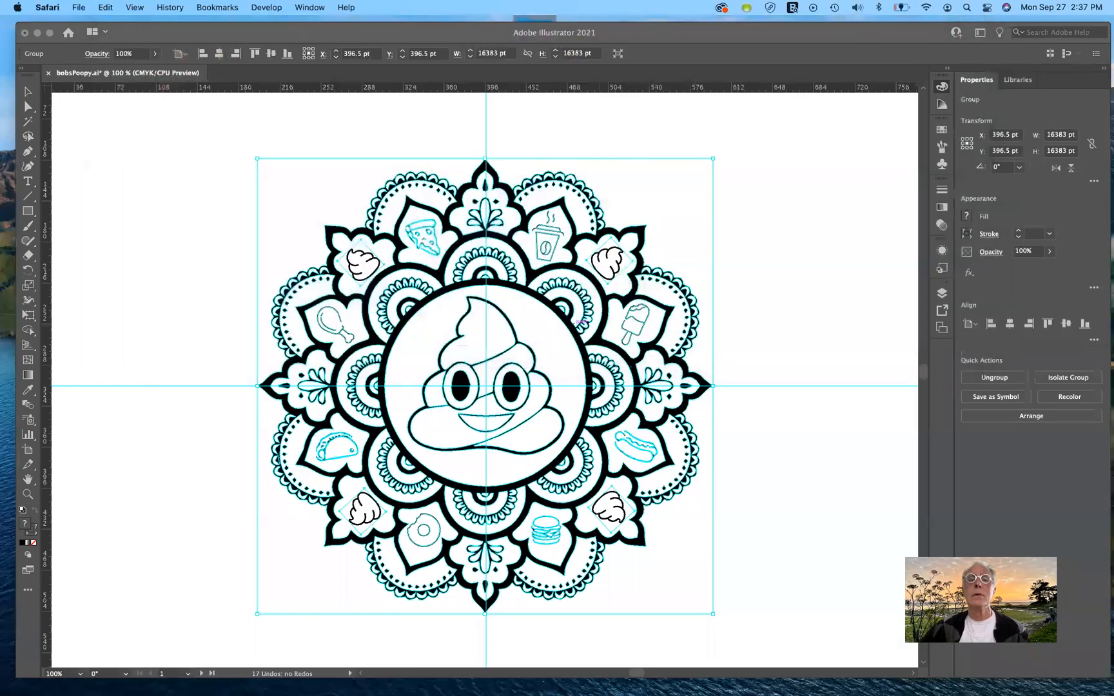
key("ctrl+Up")
left_click_drag(813, 49, 831, 73)
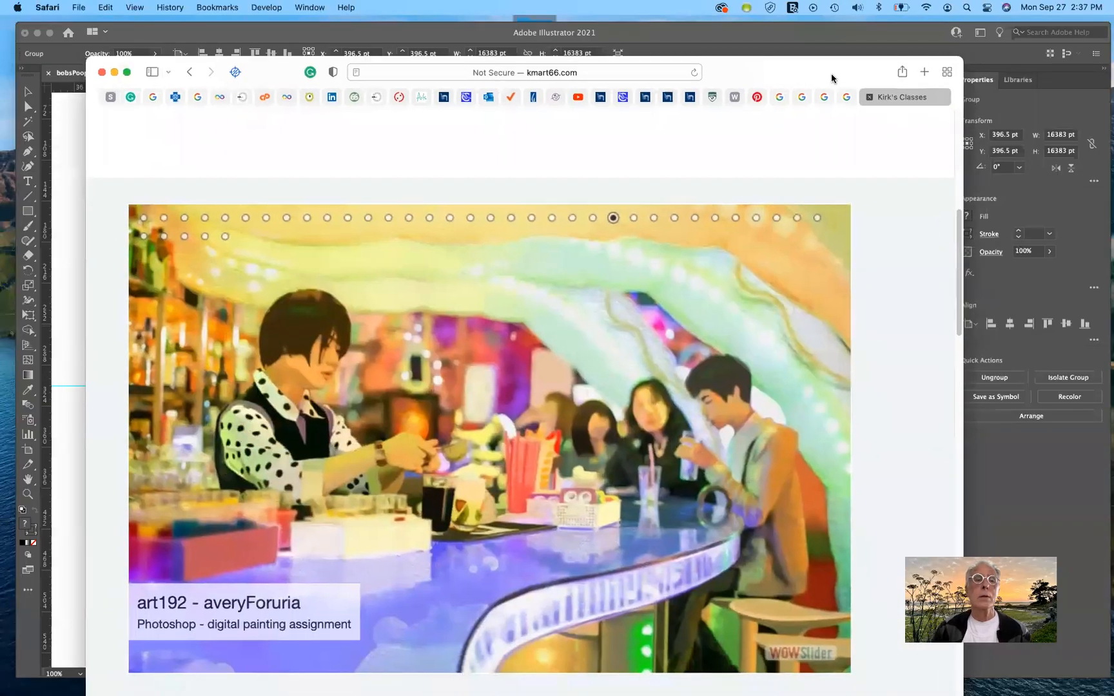
key("ctrl+Left")
key("ctrl+Left")
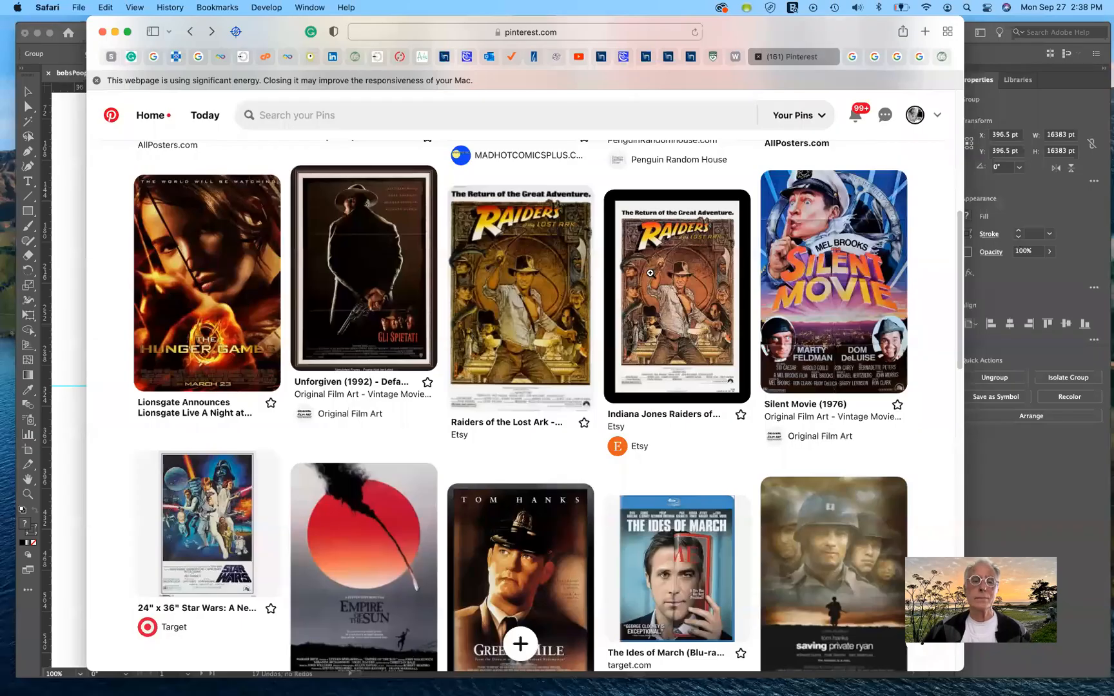
Step: Open the Raiders of the Lost Ark cross stitch pin, look over its similar items, and return to the Movie Posters board
mouse_move(650, 273)
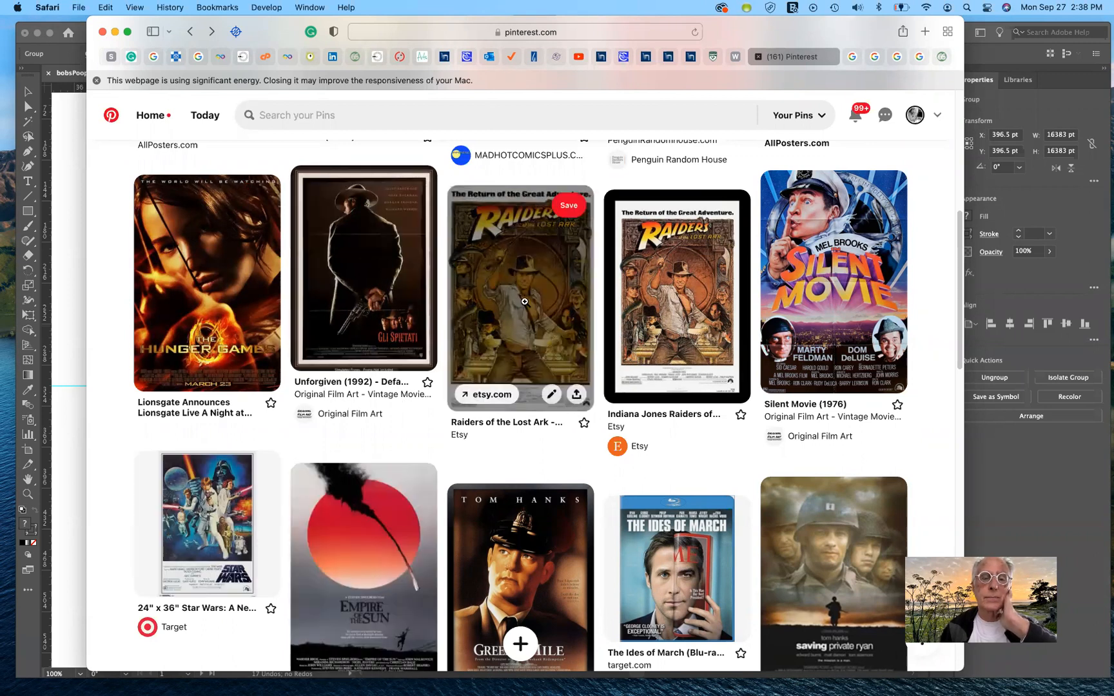
left_click(501, 335)
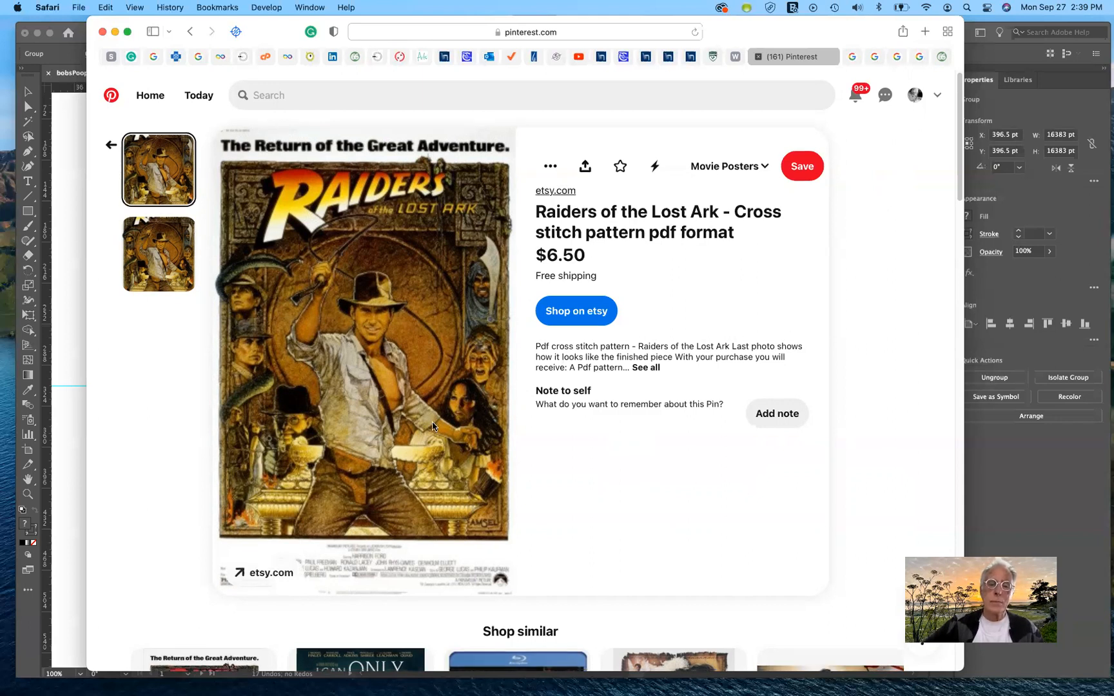
scroll(432, 426, "down", 5)
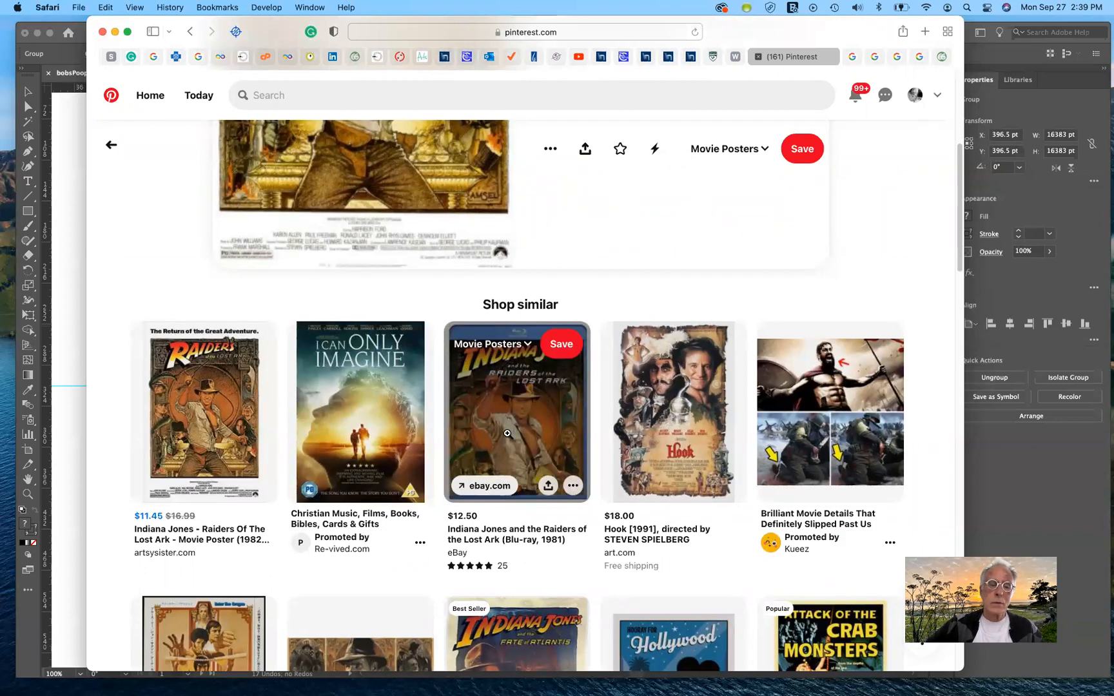
scroll(507, 433, "down", 6)
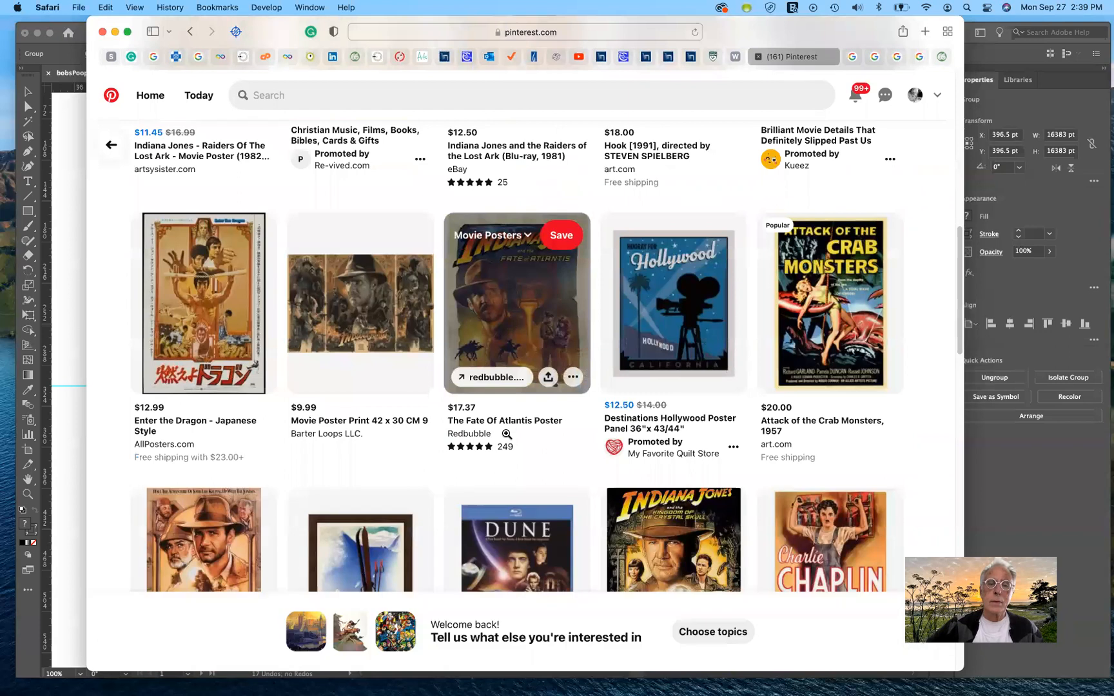
scroll(507, 434, "up", 2)
scroll(506, 433, "up", 10)
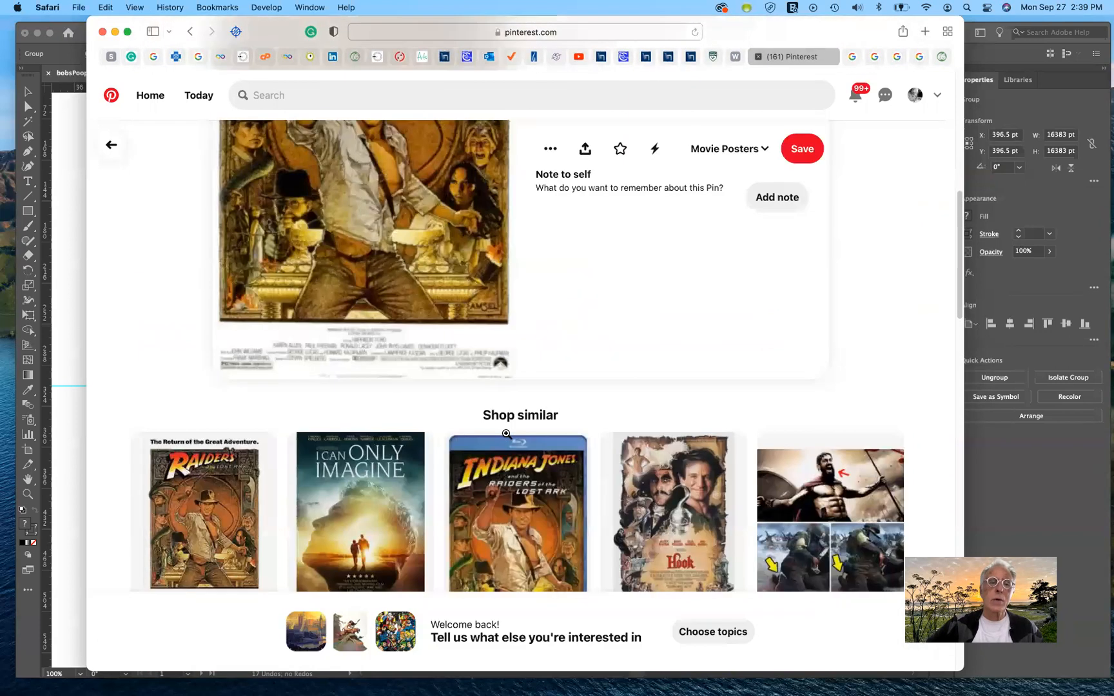
left_click(111, 146)
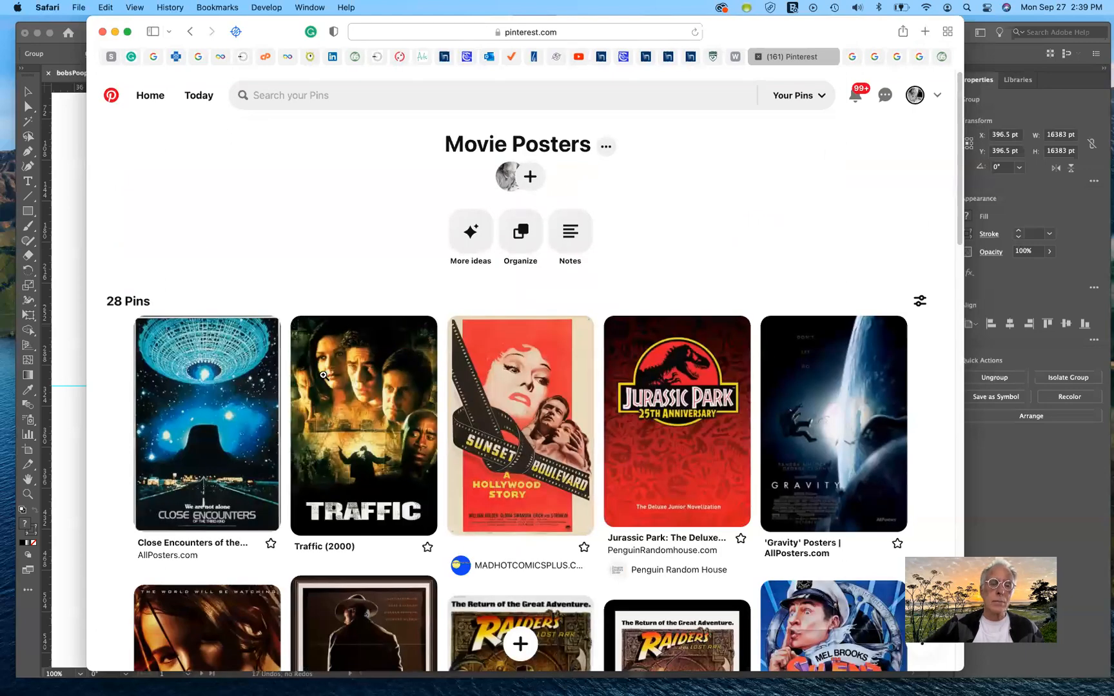
Step: Open the 24" x 36" Star Wars: A New Hope pin from the board and examine its related posters
scroll(323, 375, "down", 1)
scroll(323, 374, "down", 5)
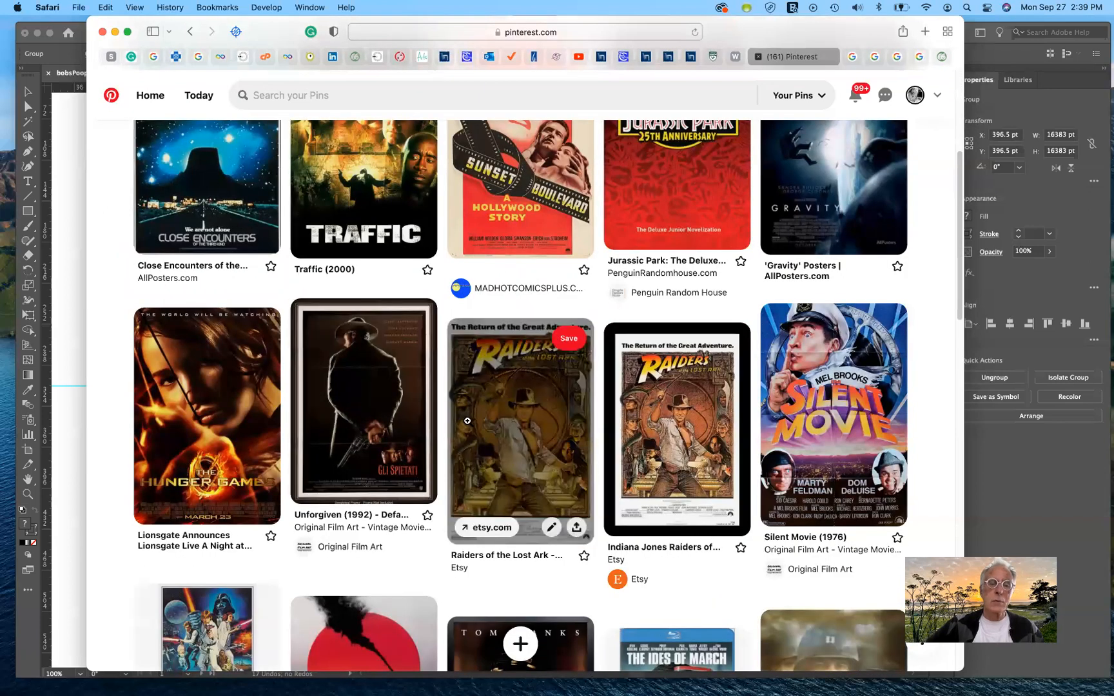
scroll(463, 419, "down", 2)
scroll(445, 404, "down", 2)
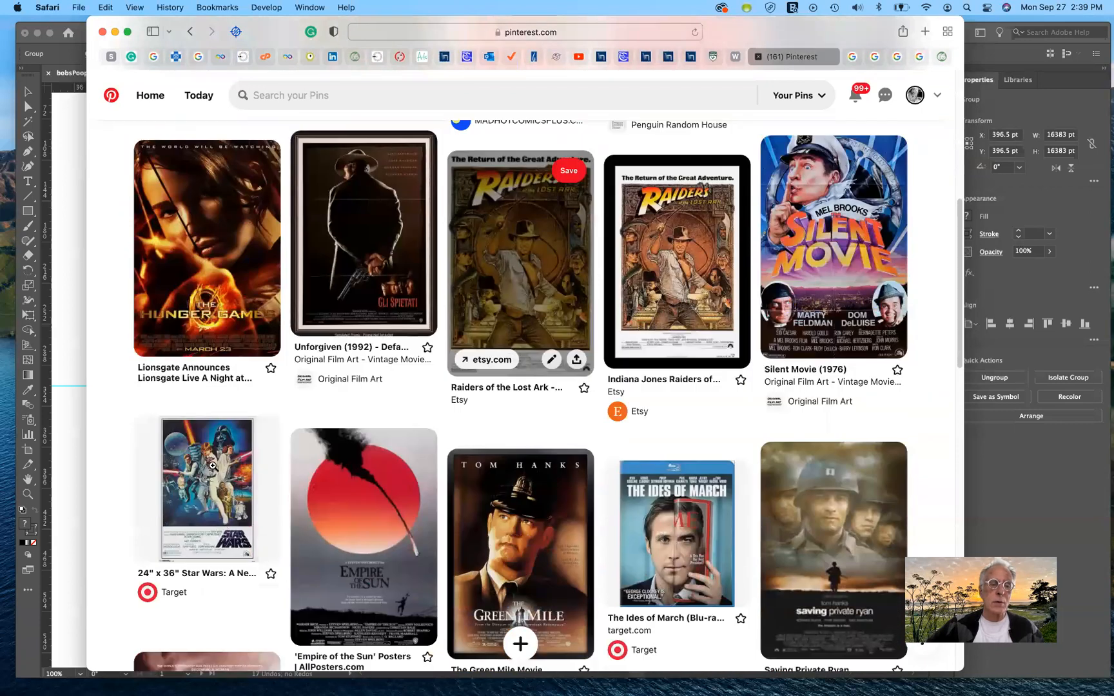
left_click(214, 469)
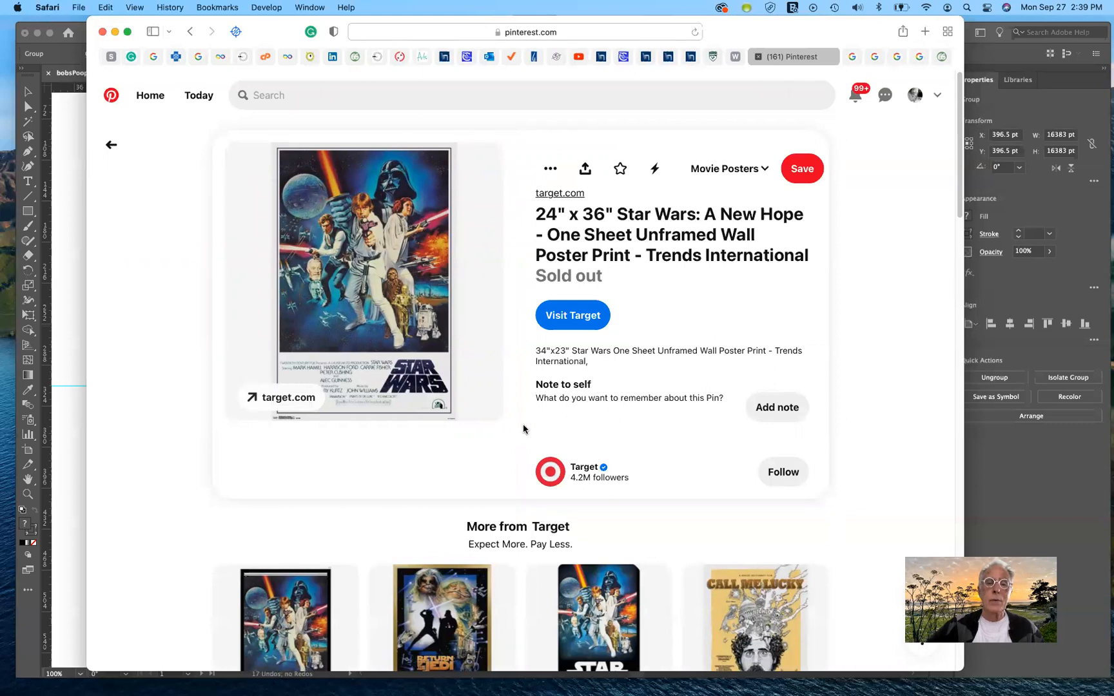
scroll(523, 425, "down", 6)
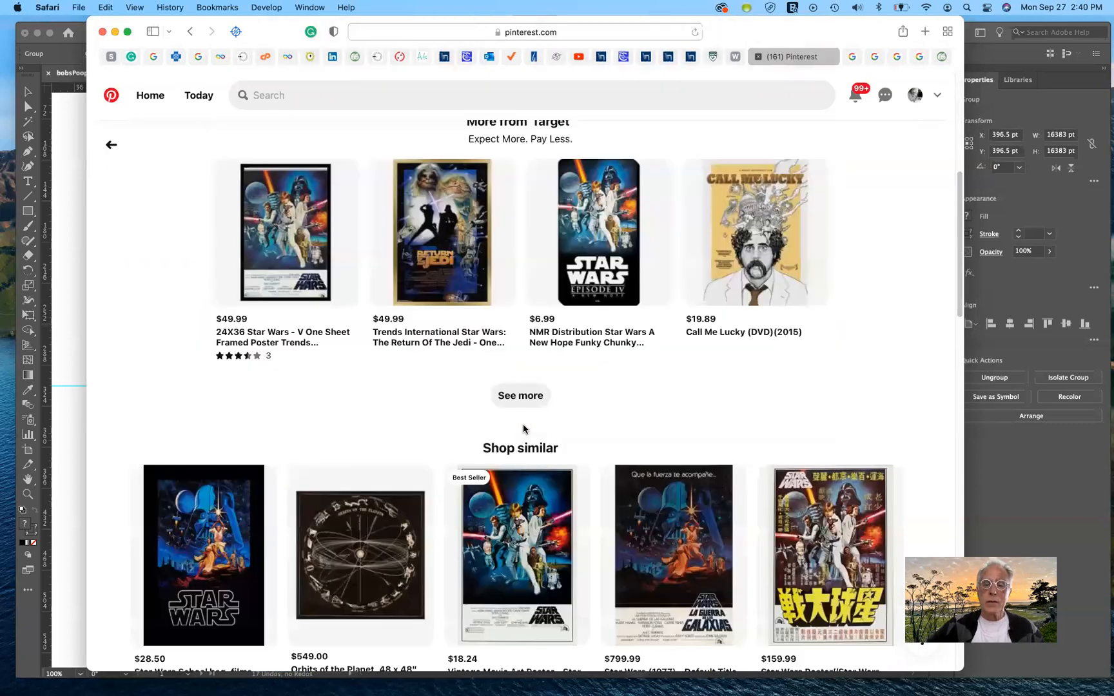
scroll(614, 415, "down", 2)
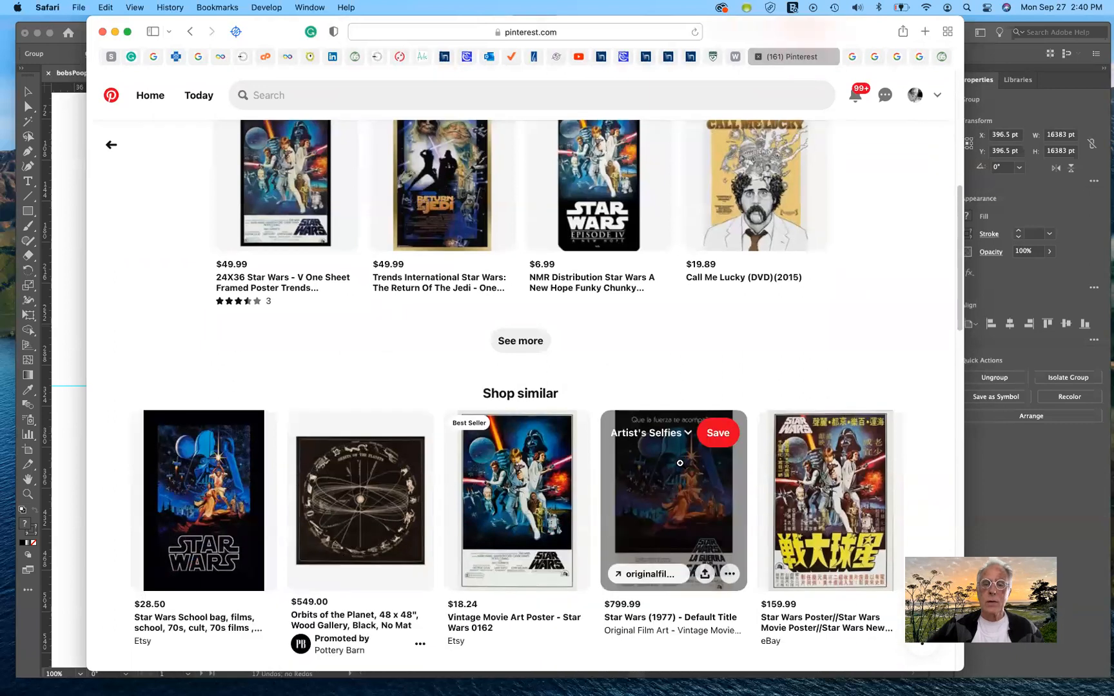
Step: View the Spanish-language Star Wars (1977) poster from the similar items, and go back to the Movie Posters board
left_click(679, 463)
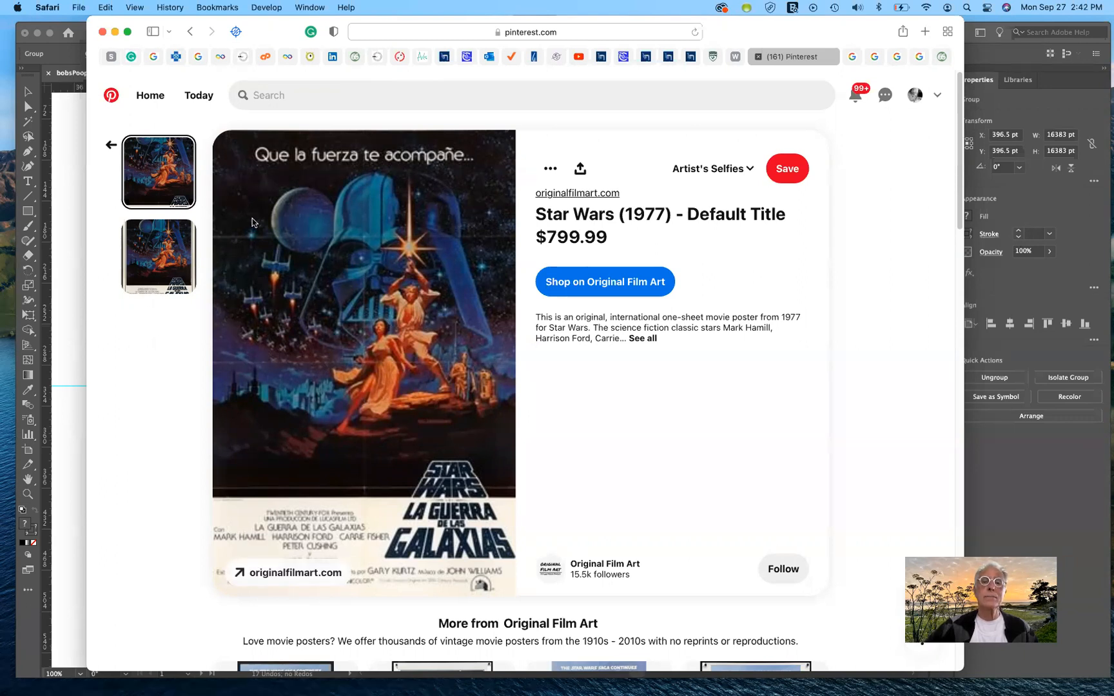
left_click(111, 146)
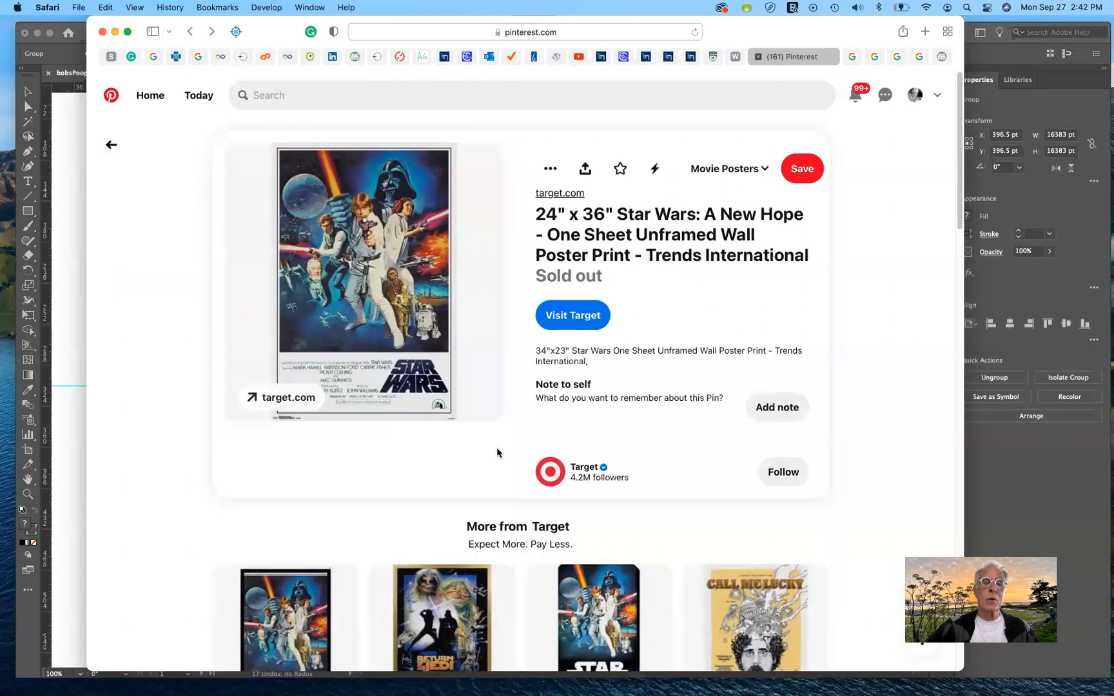
scroll(497, 452, "down", 7)
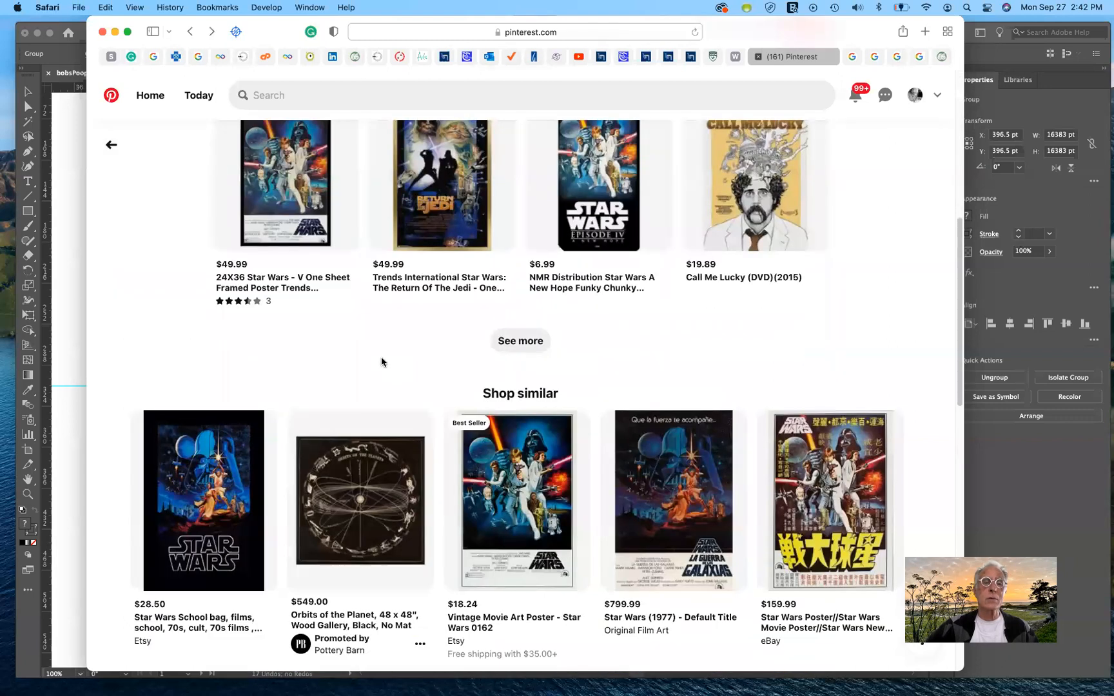
scroll(381, 361, "up", 1)
scroll(381, 361, "up", 2)
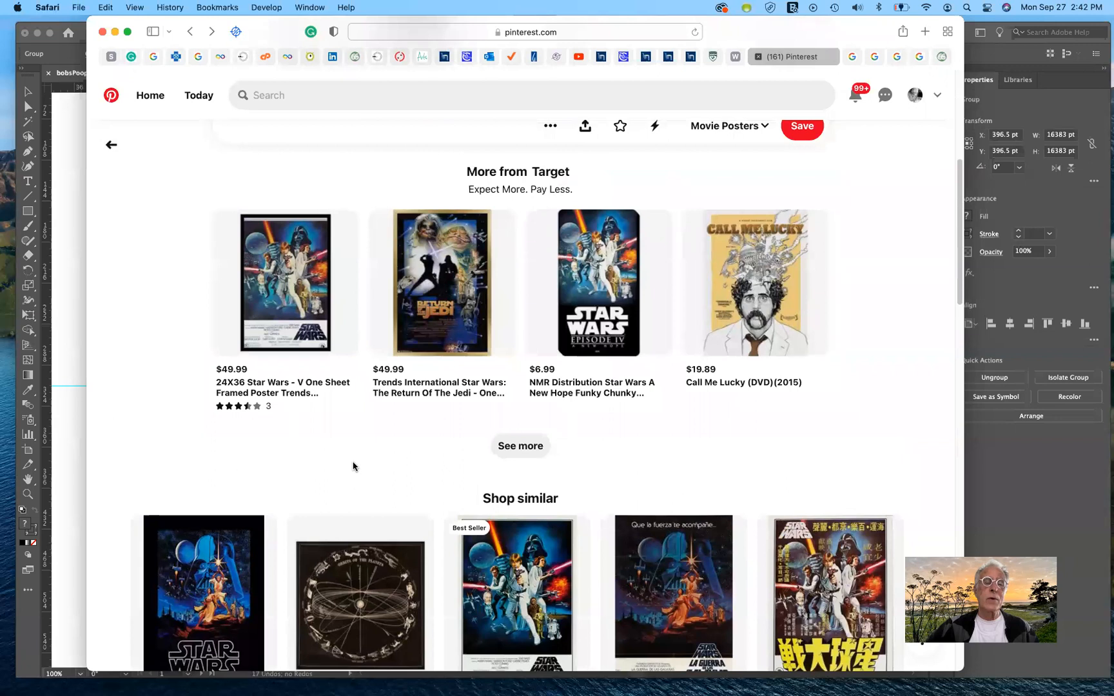
scroll(354, 466, "down", 1)
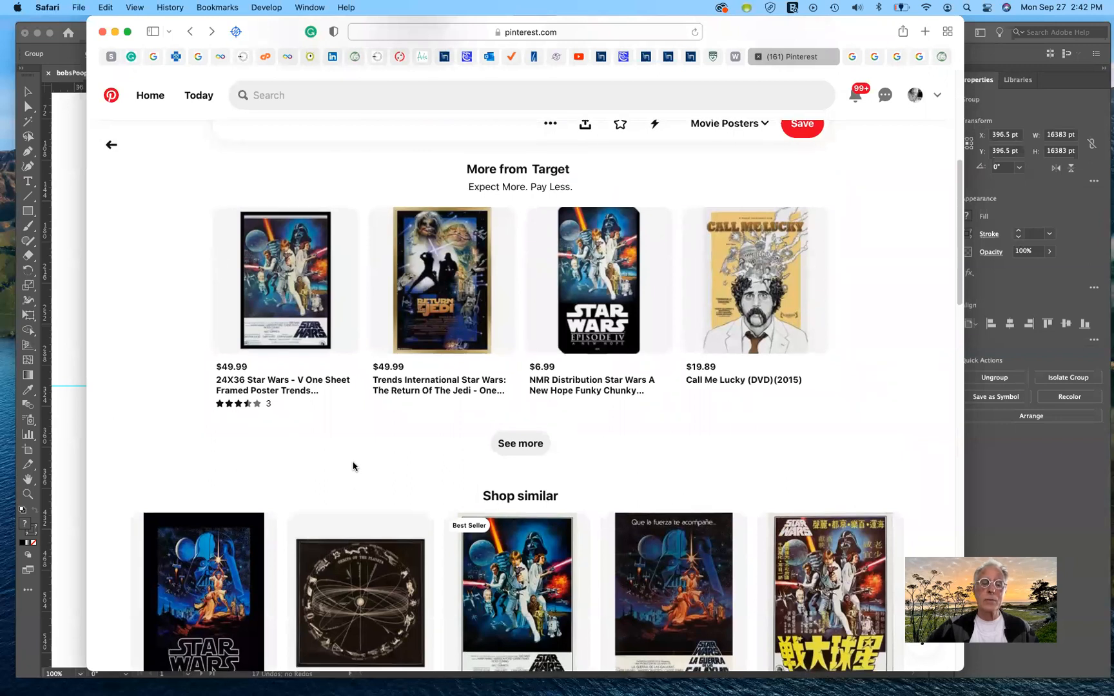
left_click(187, 269)
scroll(408, 428, "down", 5)
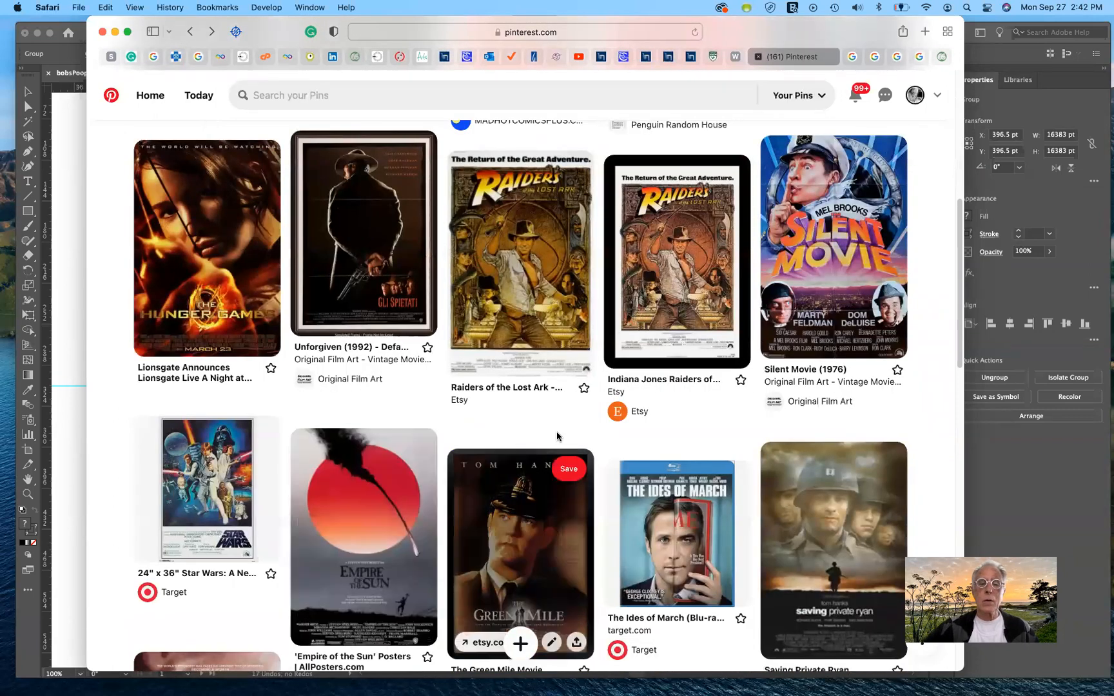
Step: View The Green Mile and Sunset Boulevard pins enlarged, returning to the Movie Posters board after each
left_click(530, 535)
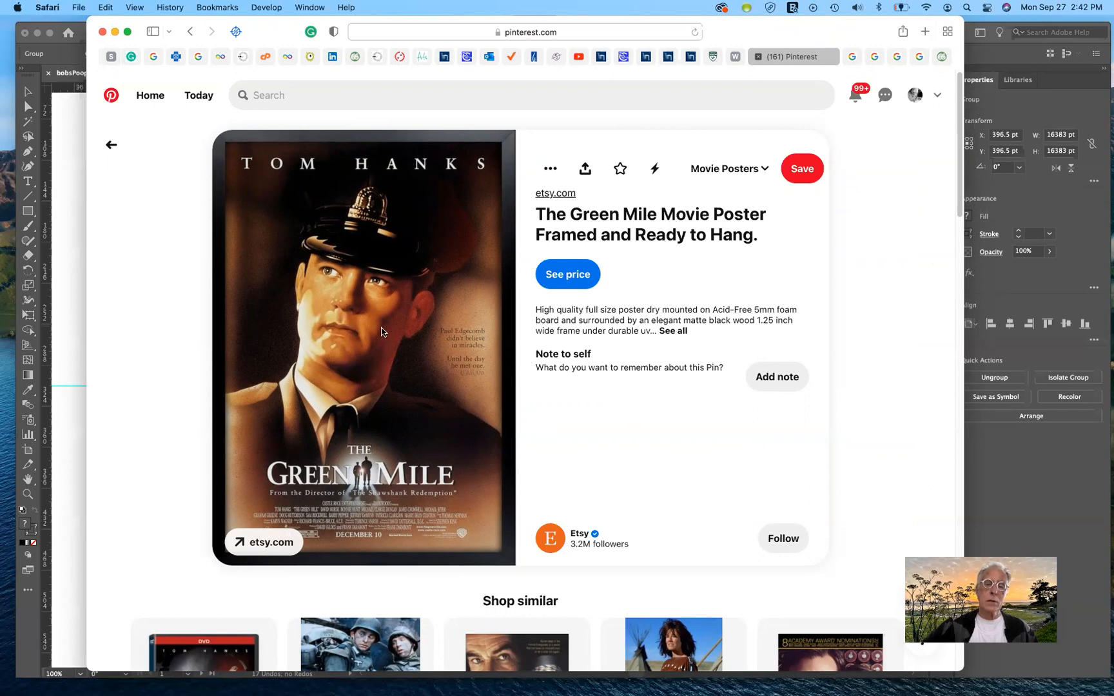
left_click(113, 145)
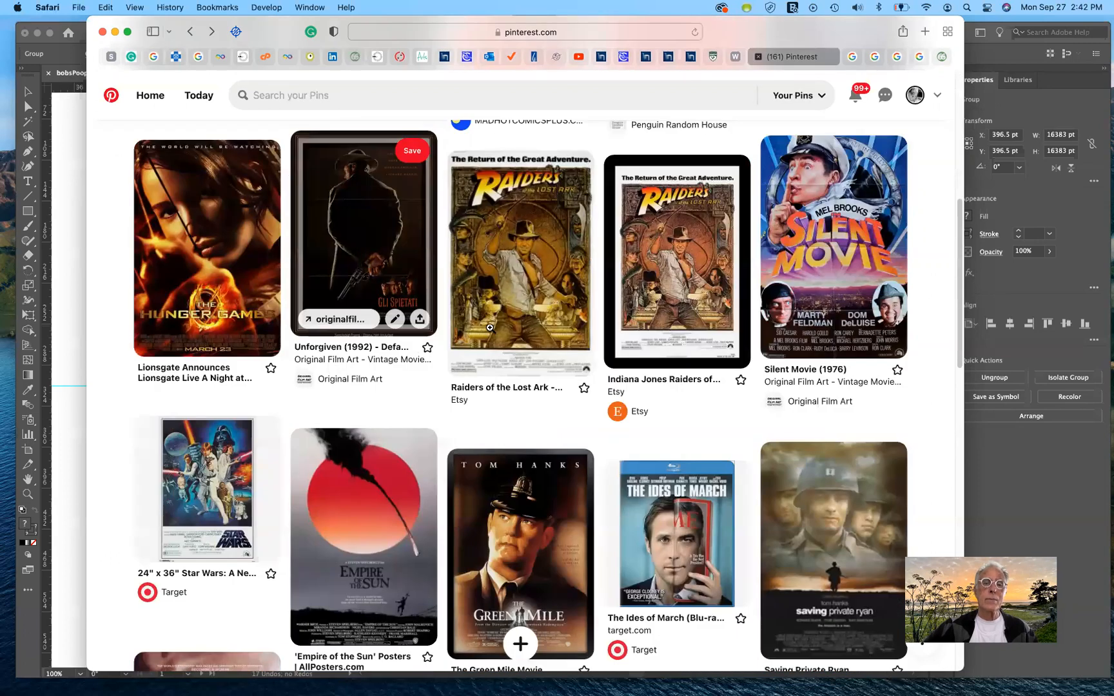
scroll(490, 327, "up", 3)
scroll(490, 328, "up", 4)
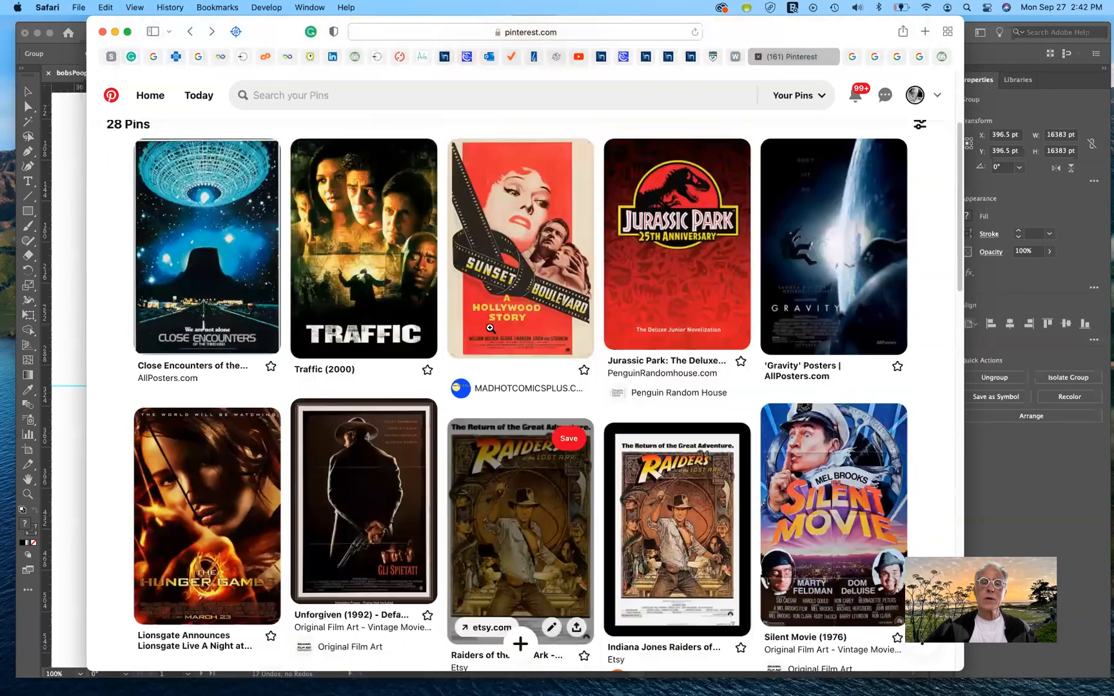
left_click(518, 254)
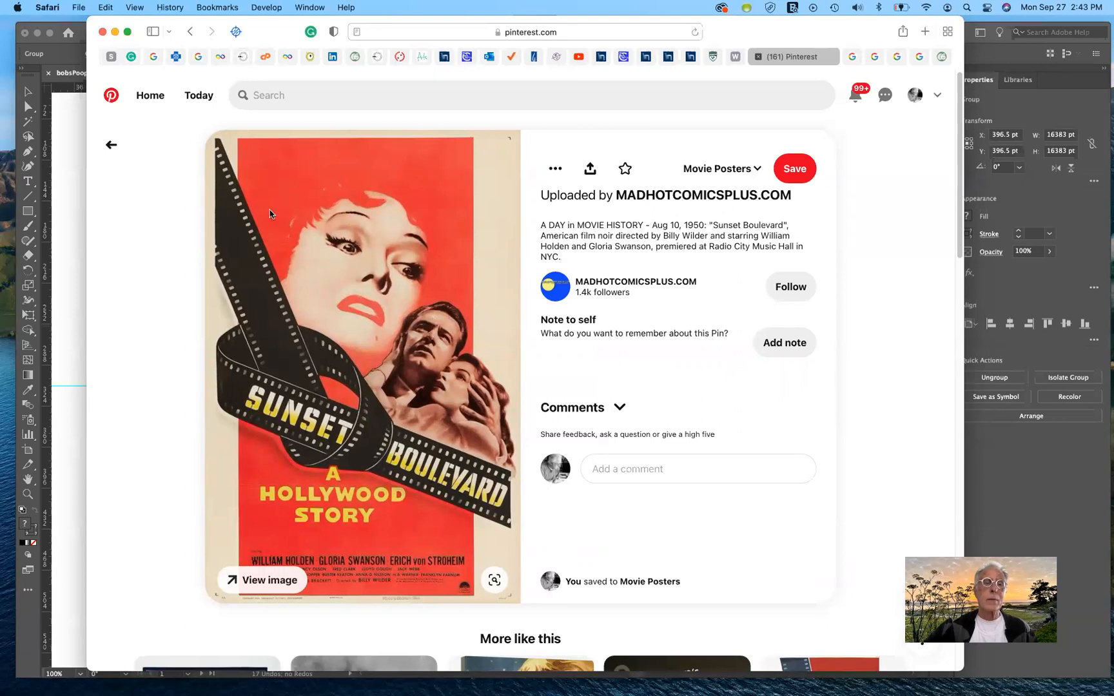
left_click(112, 147)
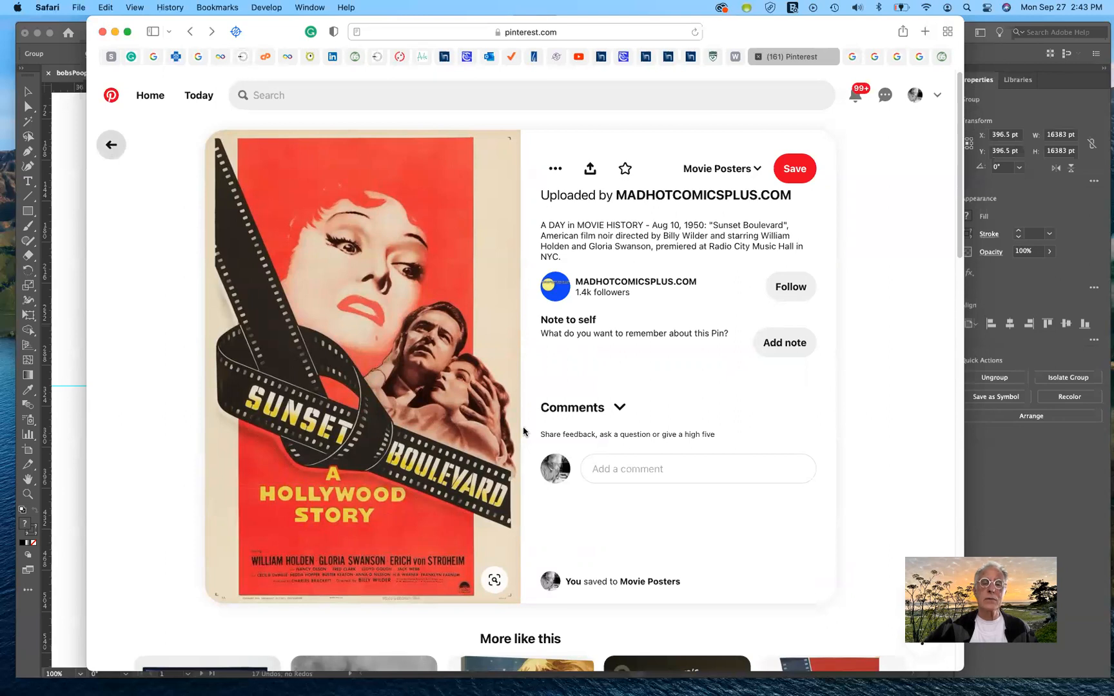
Step: Look through the Movie Posters board and view the Boyhood (2014) pin enlarged
scroll(700, 506, "down", 5)
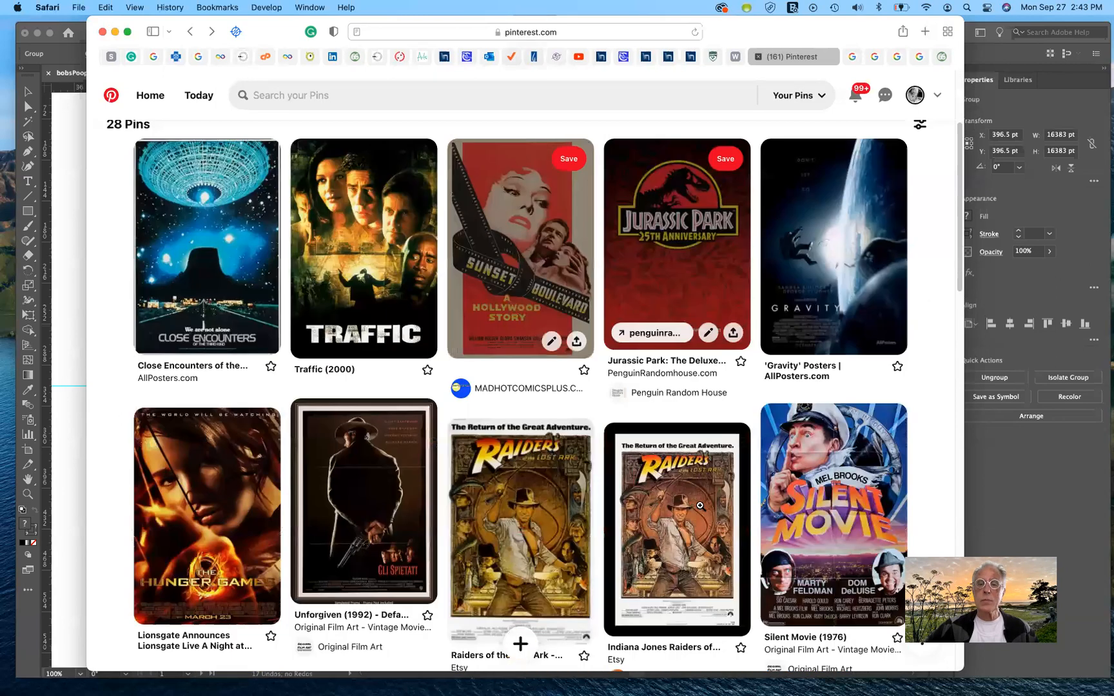
scroll(700, 506, "down", 10)
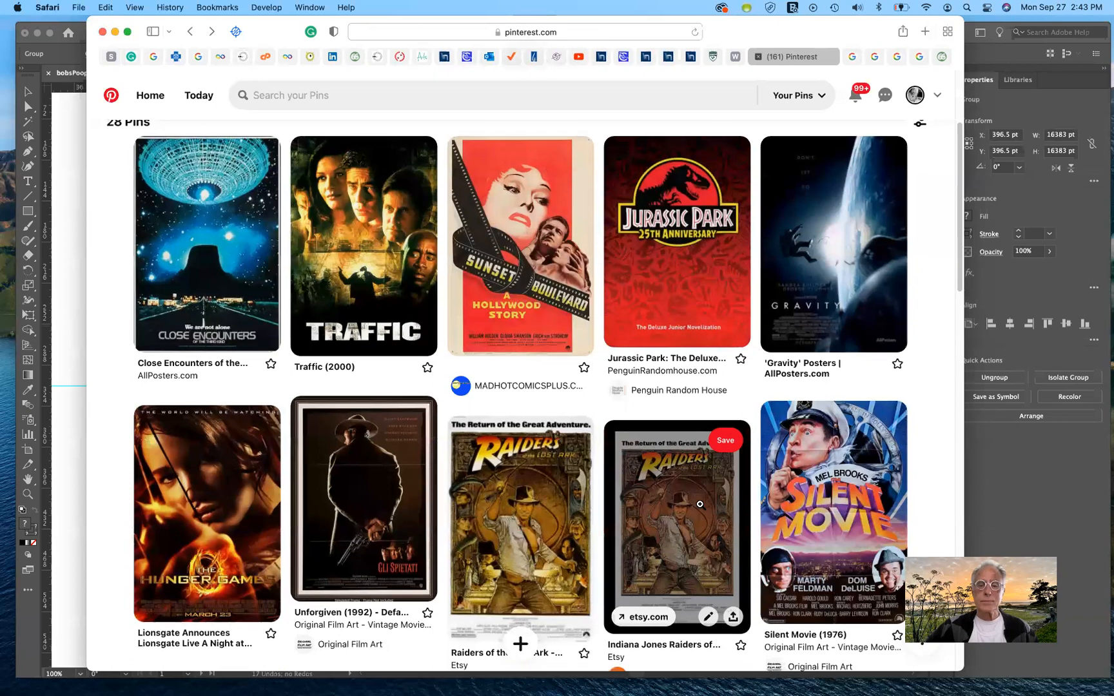
scroll(699, 504, "down", 4)
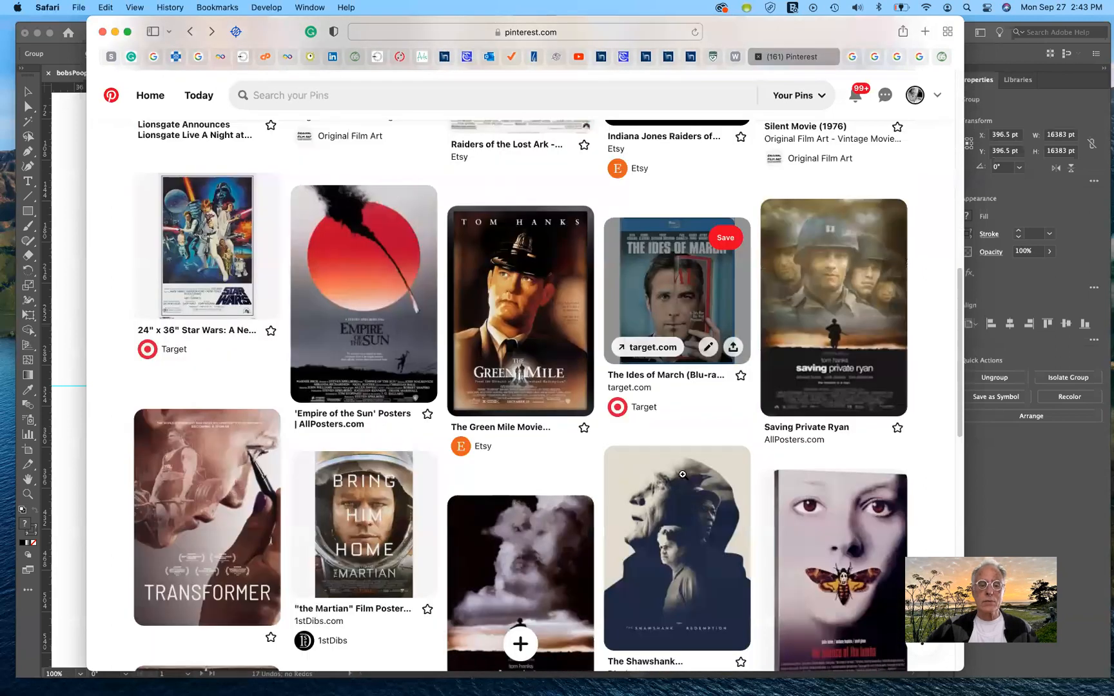
scroll(682, 477, "down", 6)
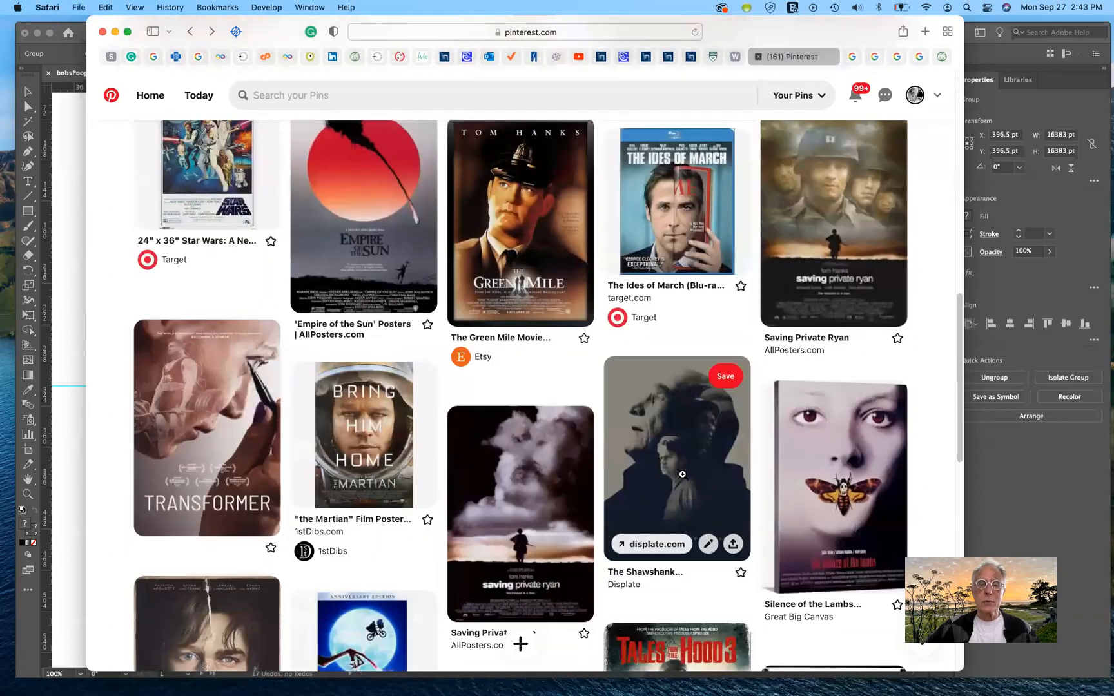
scroll(683, 475, "down", 4)
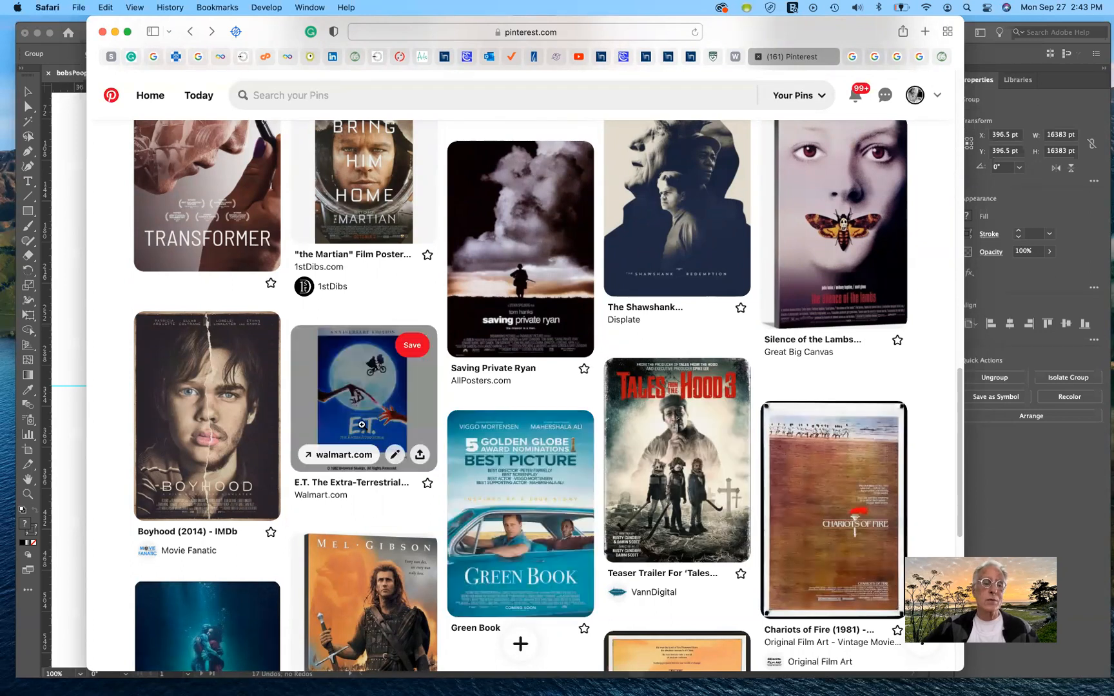
left_click(208, 426)
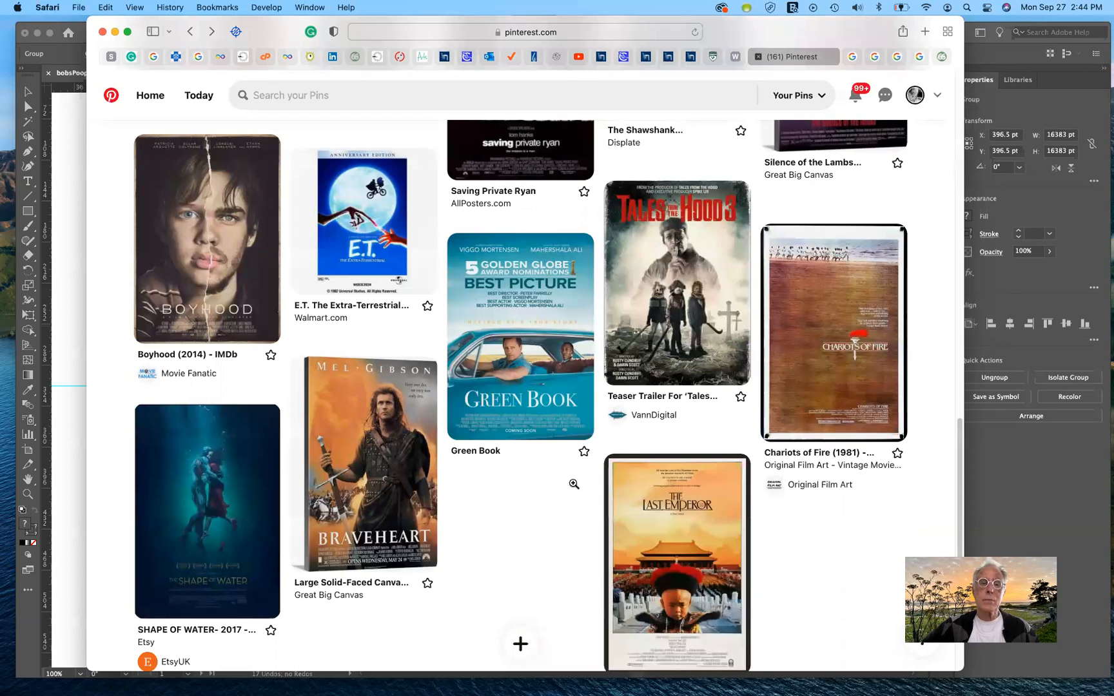
Step: Open the E.T. The Extra-Terrestrial DVD pin from the board and look over its similar shop items
scroll(573, 483, "up", 3)
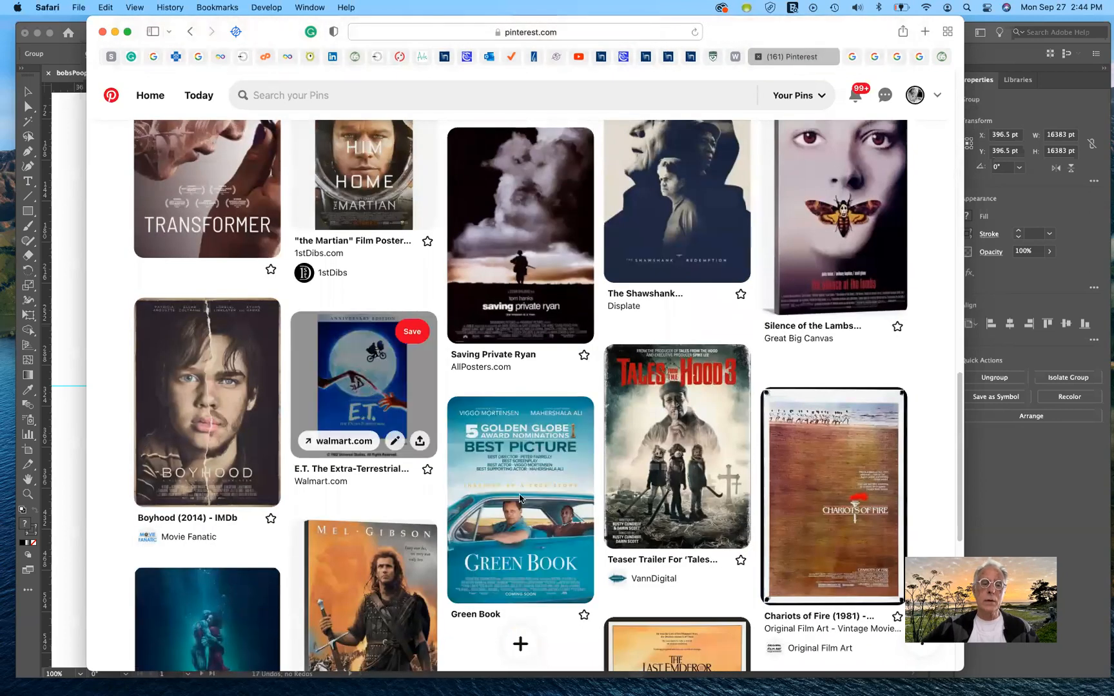
left_click(368, 387)
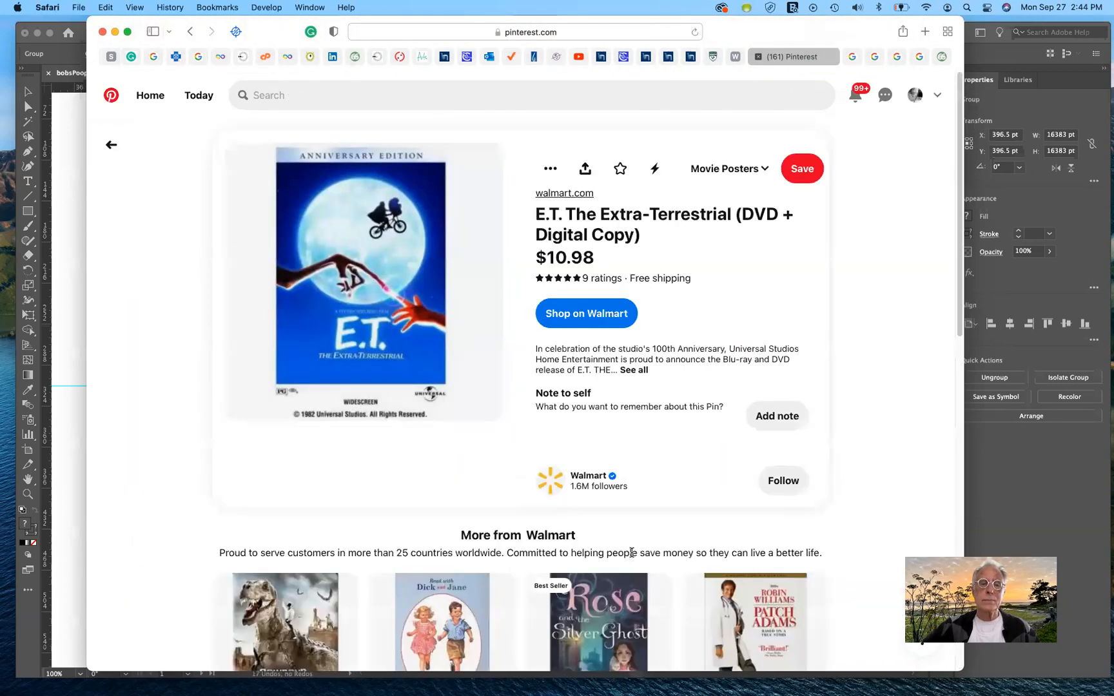
scroll(630, 553, "down", 6)
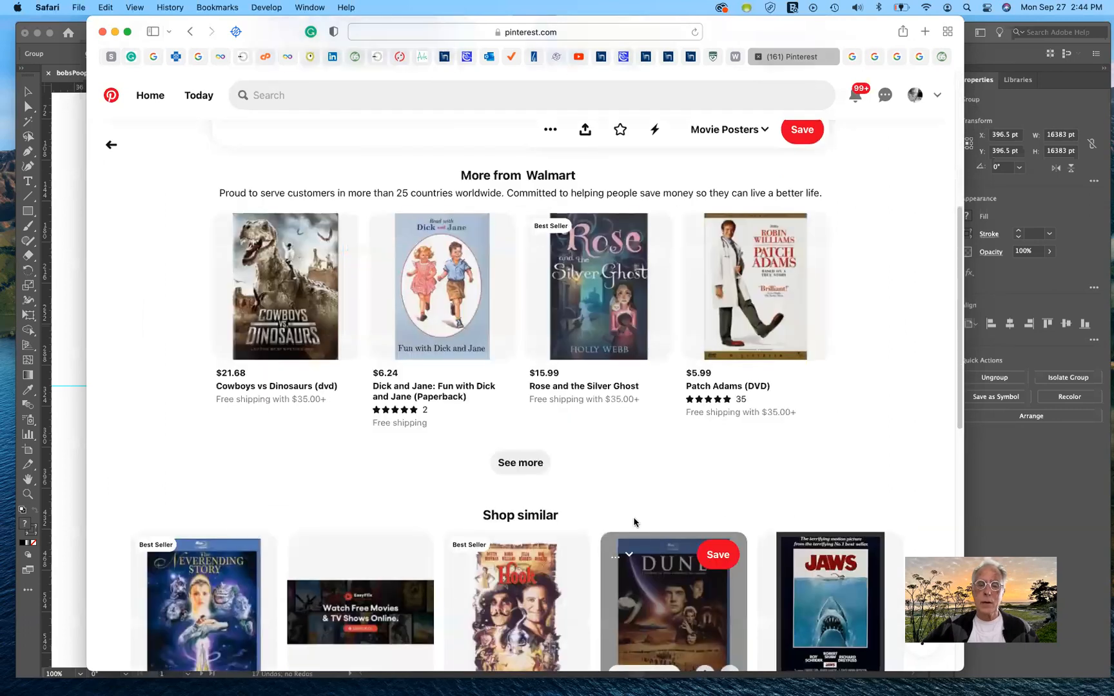
scroll(633, 511, "down", 2)
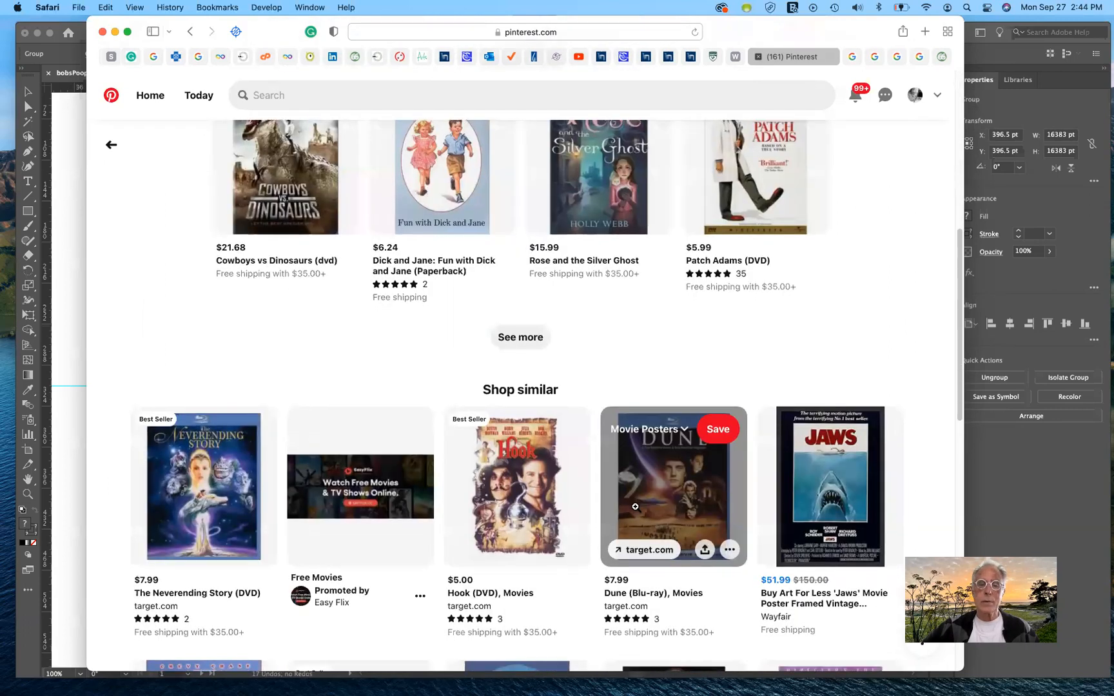
scroll(534, 552, "down", 3)
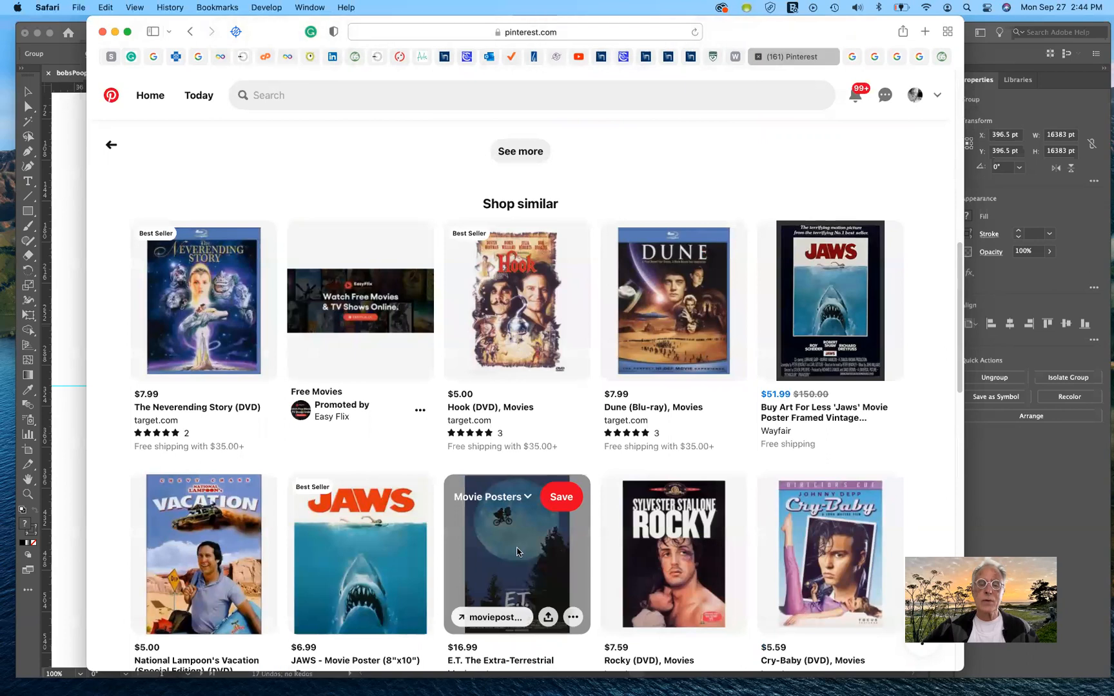
Step: View the moonlit E.T. poster from the similar items, and return to the Movie Posters board
left_click(517, 549)
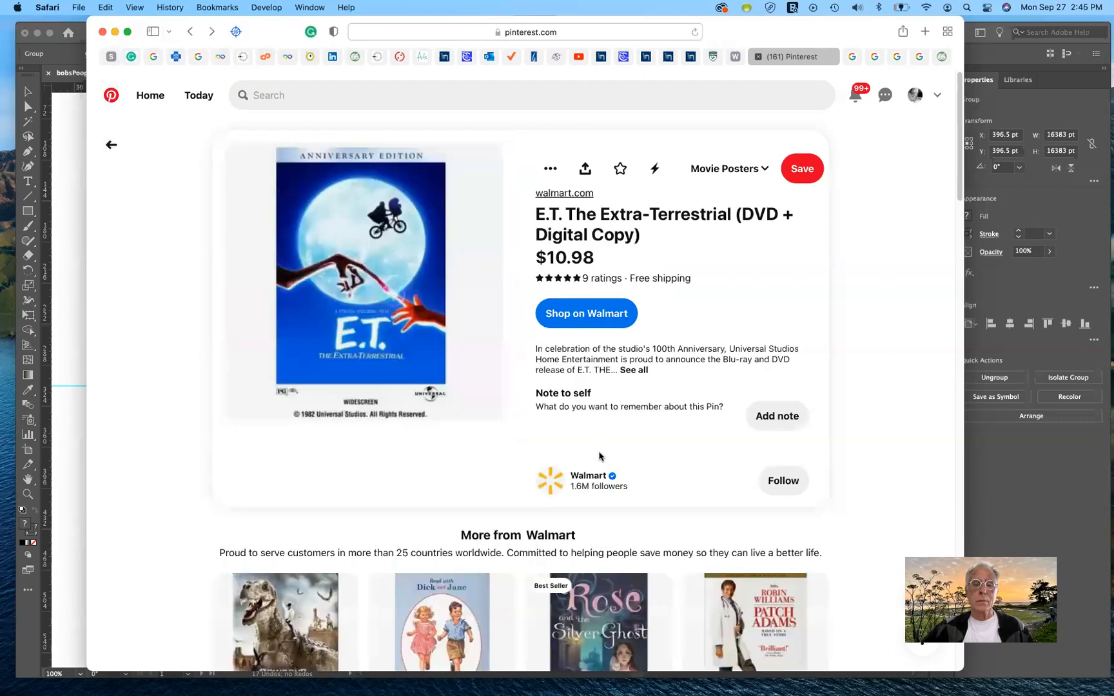
scroll(600, 456, "down", 10)
scroll(598, 456, "up", 5)
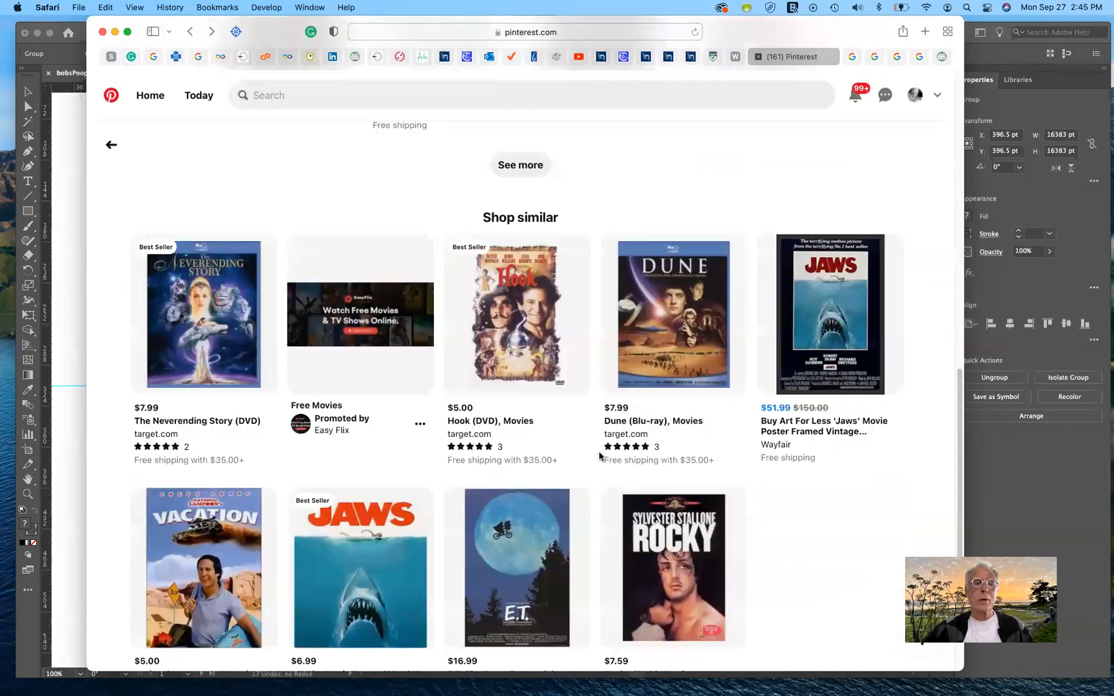
scroll(408, 345, "up", 5)
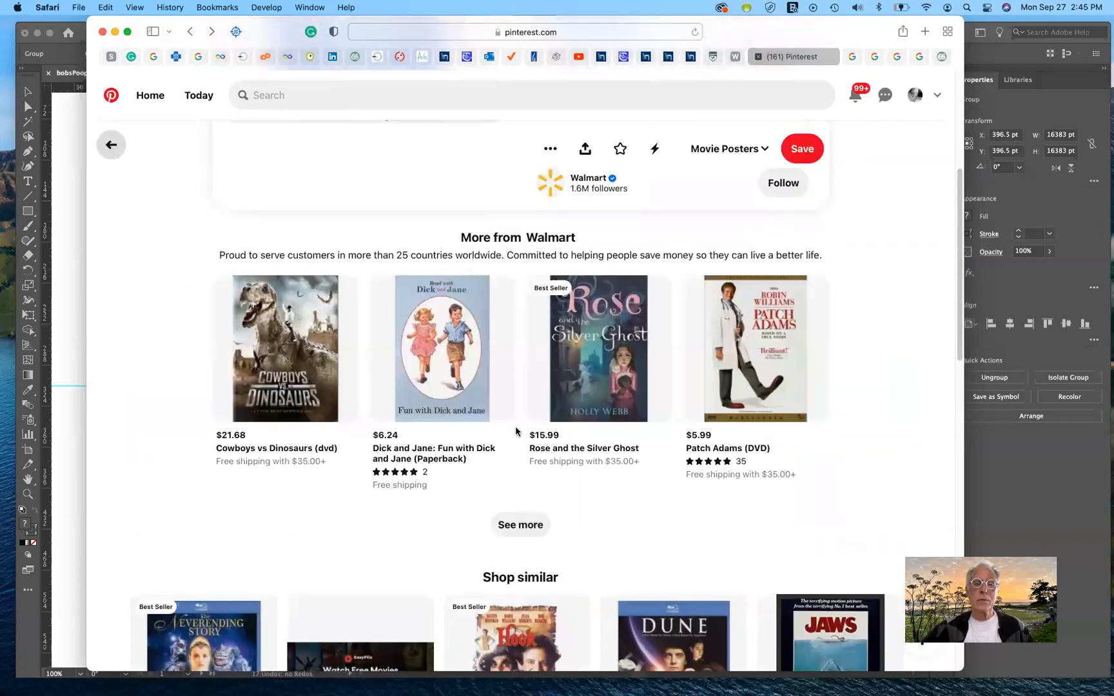
key("super+[")
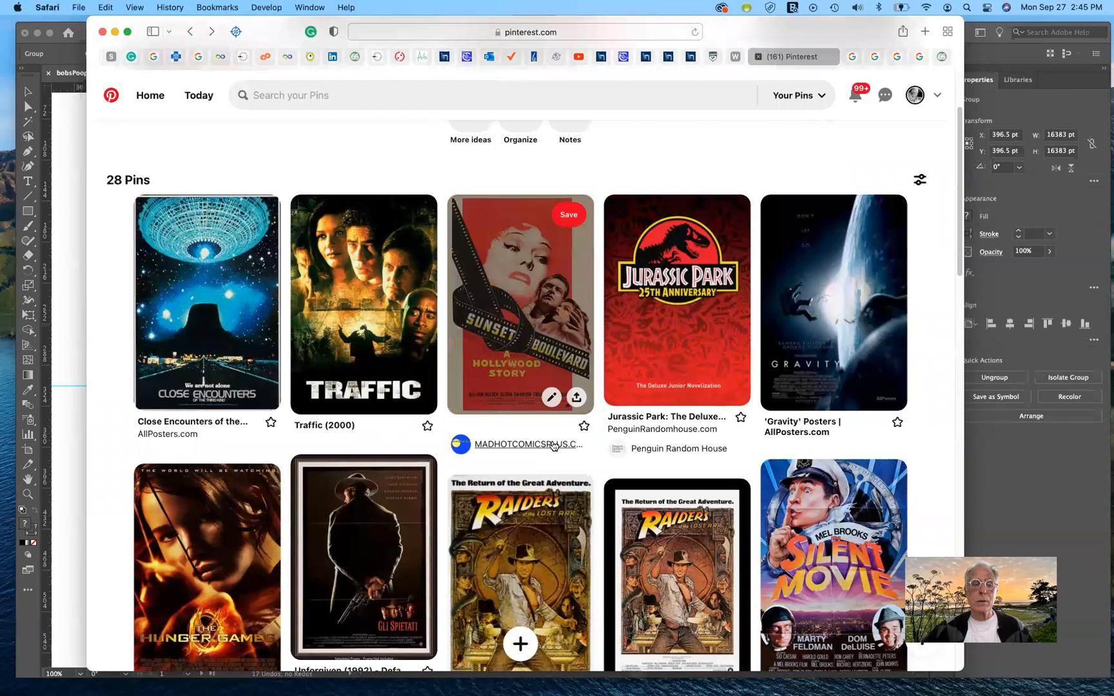
Step: View the Chariots of Fire (1981) pin enlarged and return to the Movie Posters board
scroll(552, 443, "down", 10)
scroll(552, 442, "down", 3)
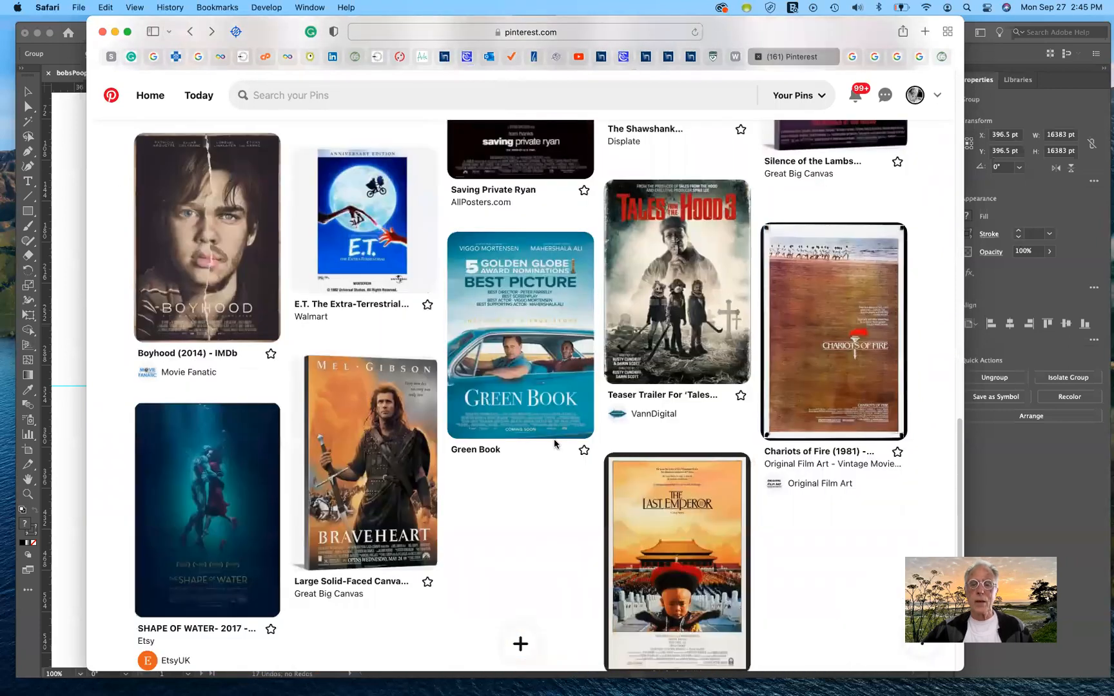
mouse_move(819, 331)
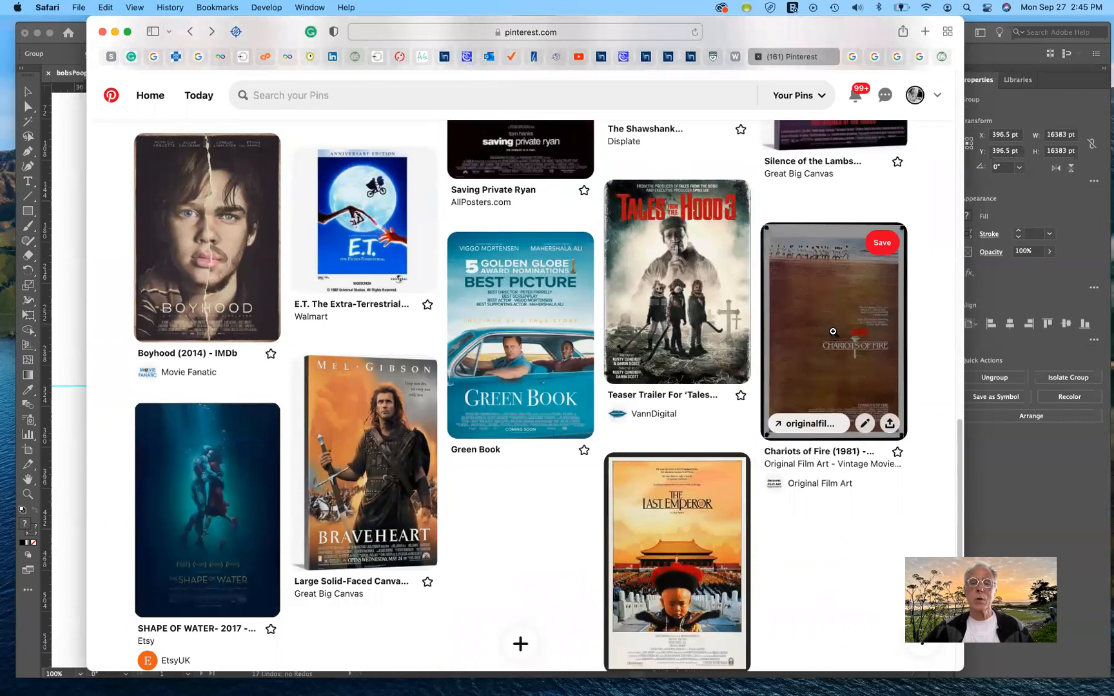
left_click(833, 331)
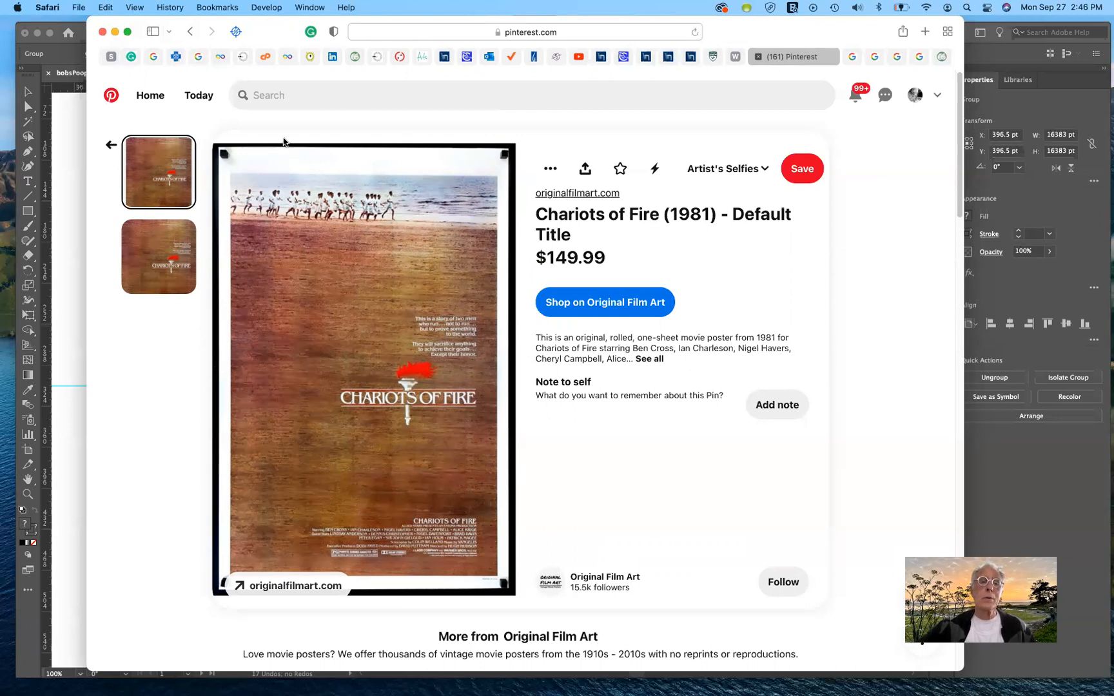
left_click(108, 147)
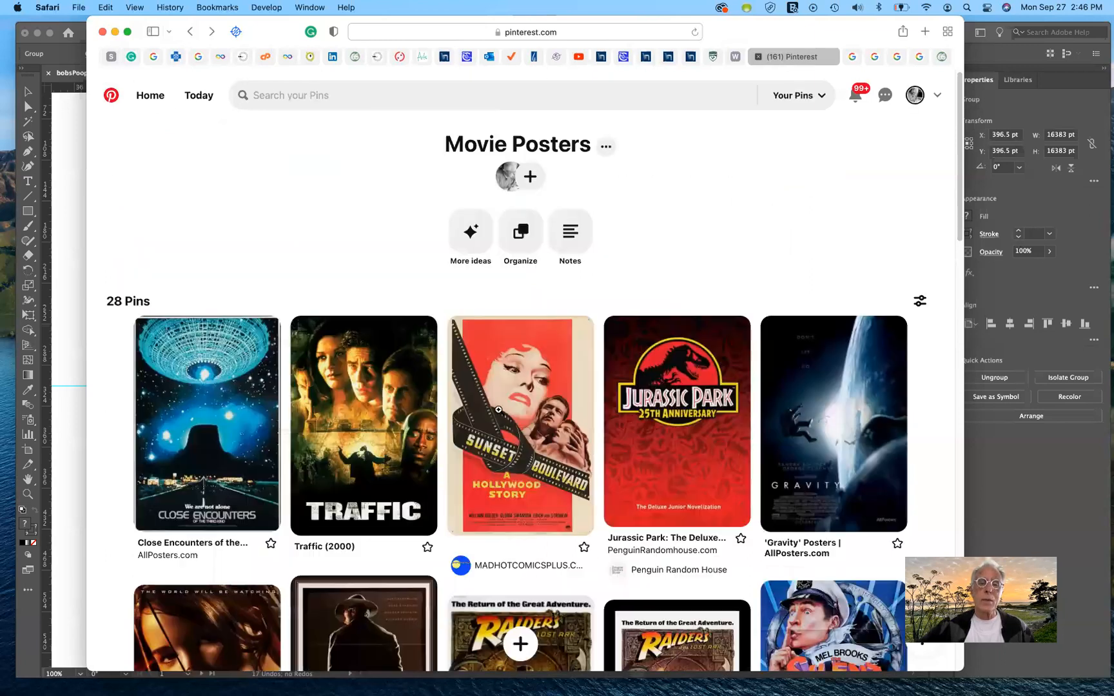
Step: View the Tales From The Hood 3 pin enlarged and go back to the board
scroll(573, 460, "down", 10)
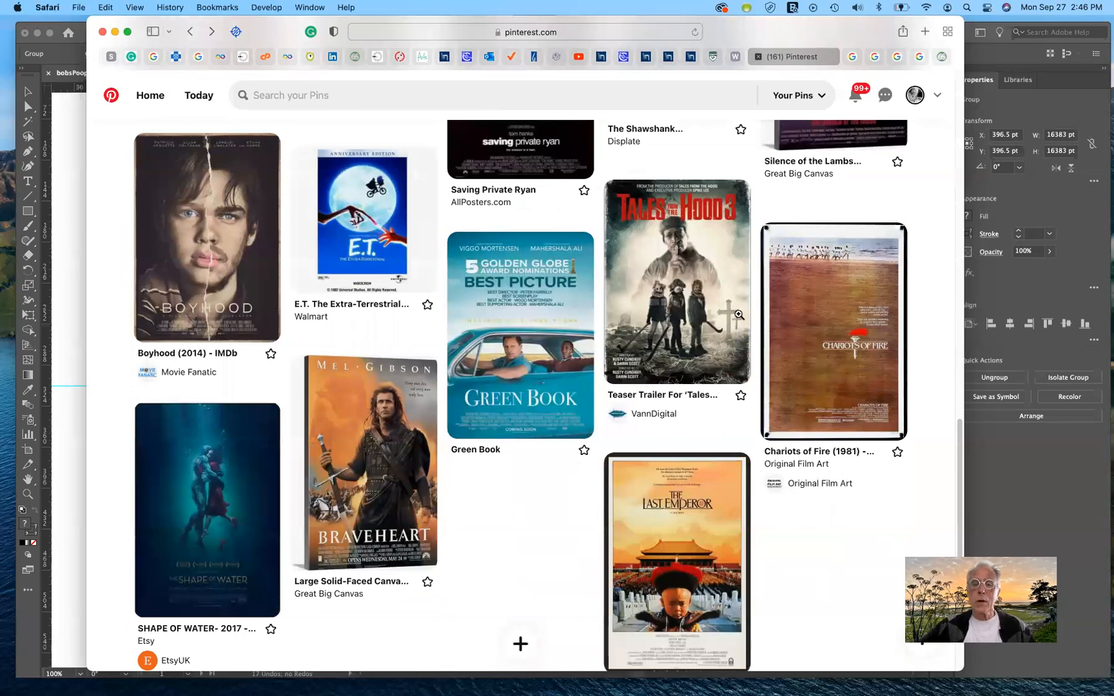
left_click(679, 295)
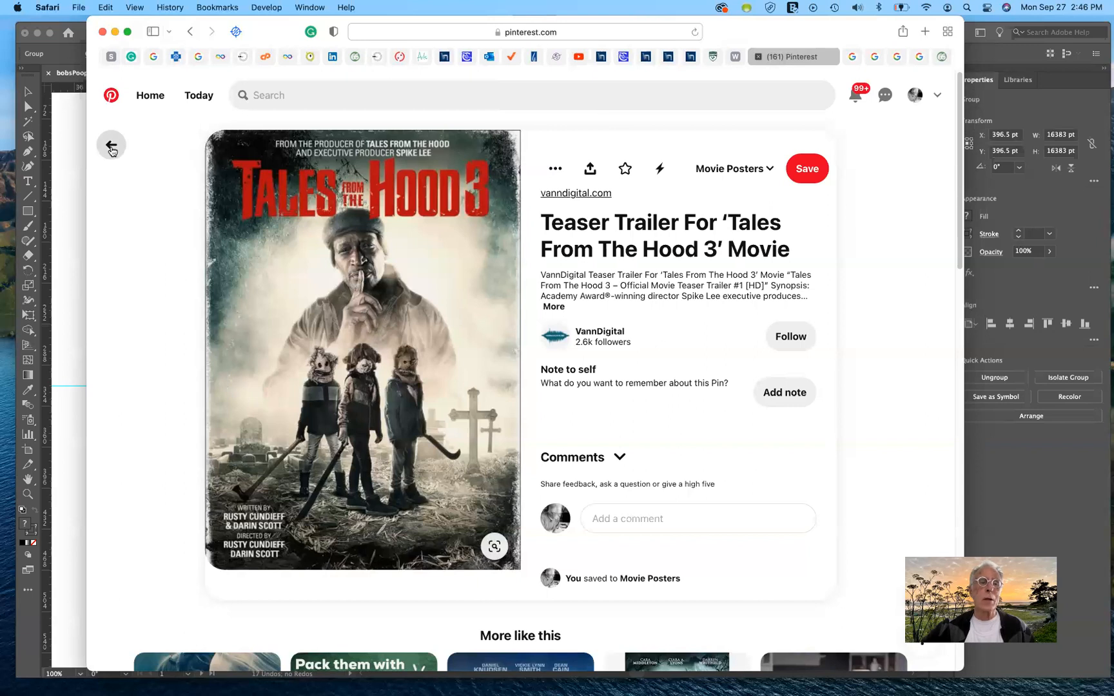
left_click(111, 146)
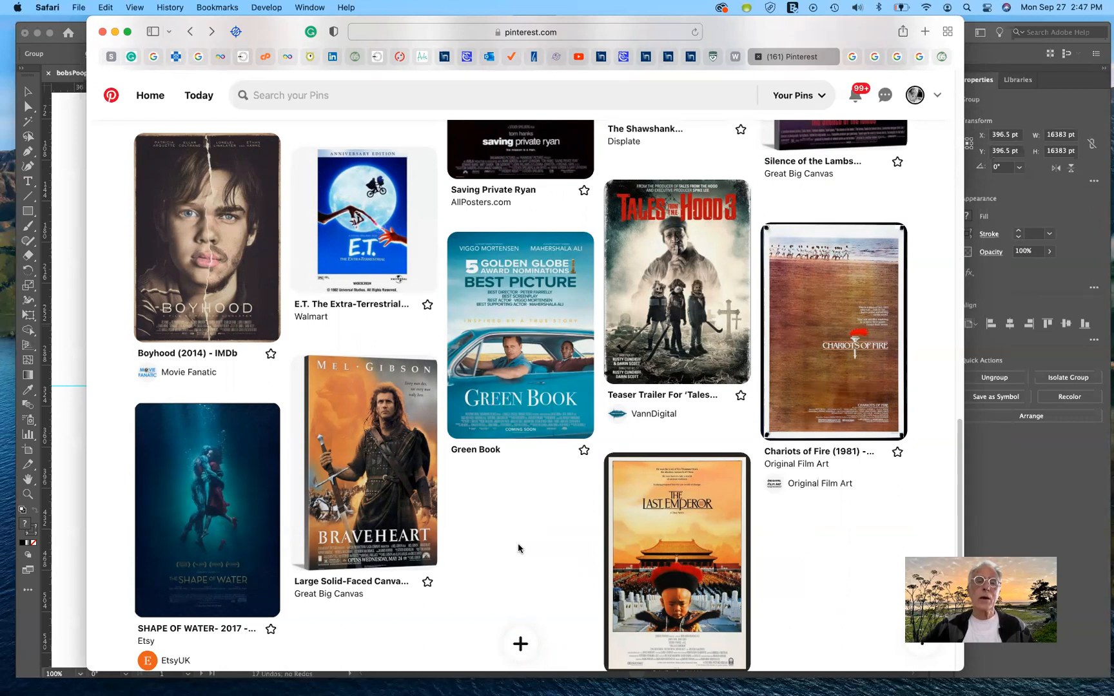
Step: Open the Saving Private Ryan pin showing the lone soldier under smoke clouds, and return to the board
scroll(518, 543, "up", 5)
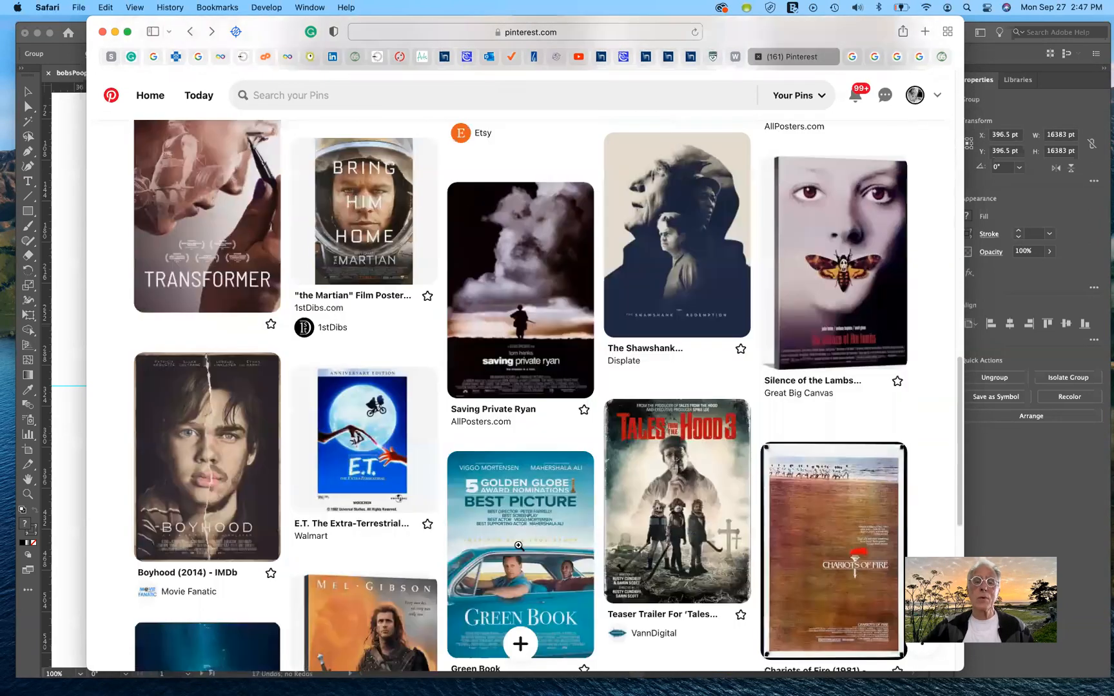
left_click(521, 264)
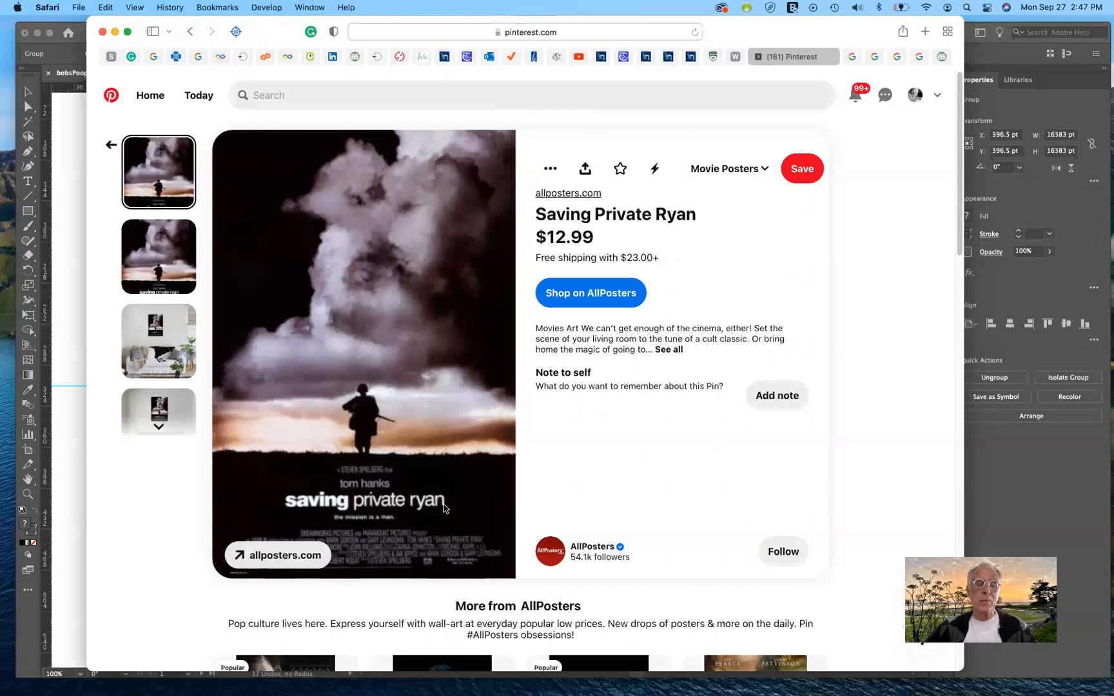
scroll(464, 537, "down", 1)
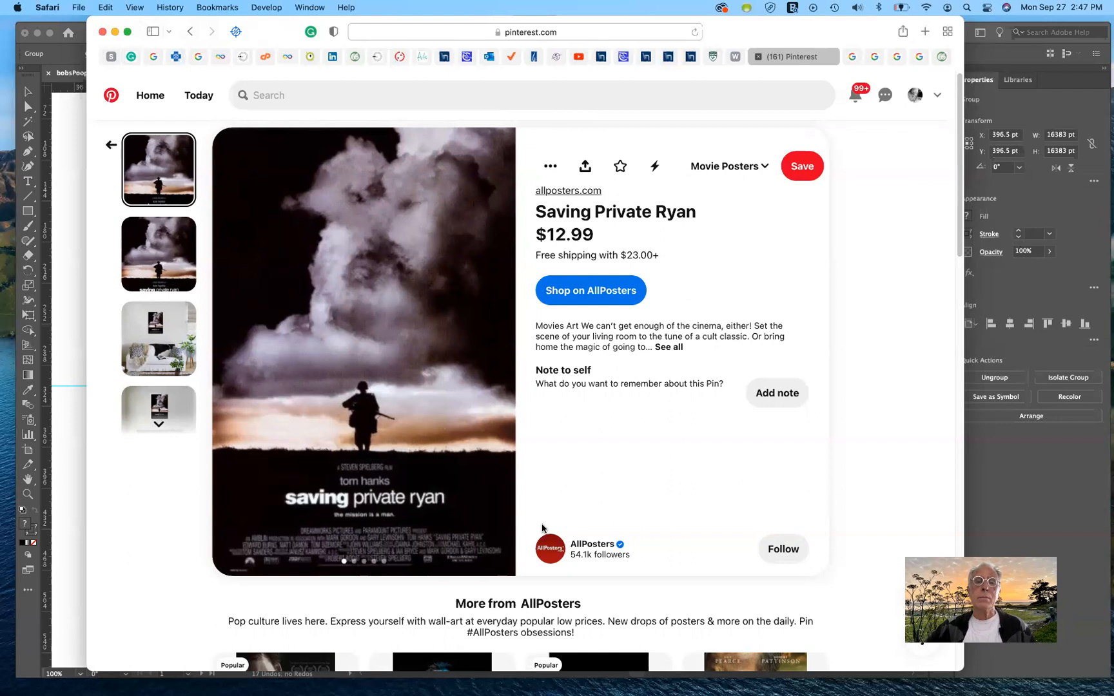
left_click(103, 144)
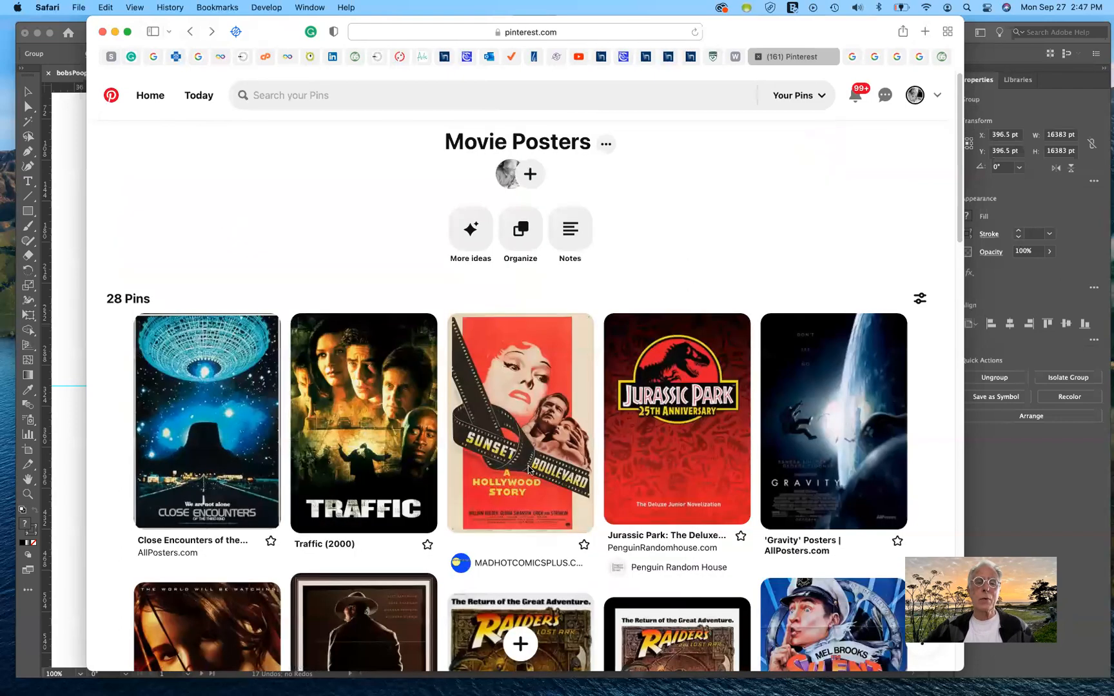
Step: Look over the board down to its suggested ideas, and view the Empire of the Sun pin before returning to the board
scroll(609, 495, "down", 2)
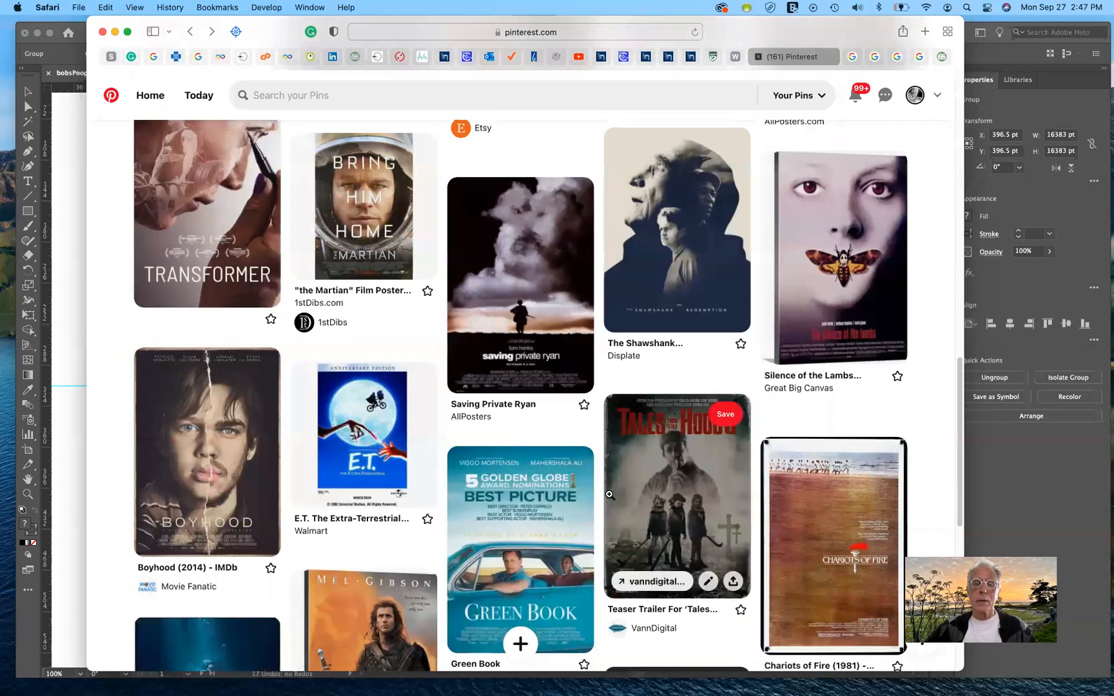
scroll(609, 494, "down", 5)
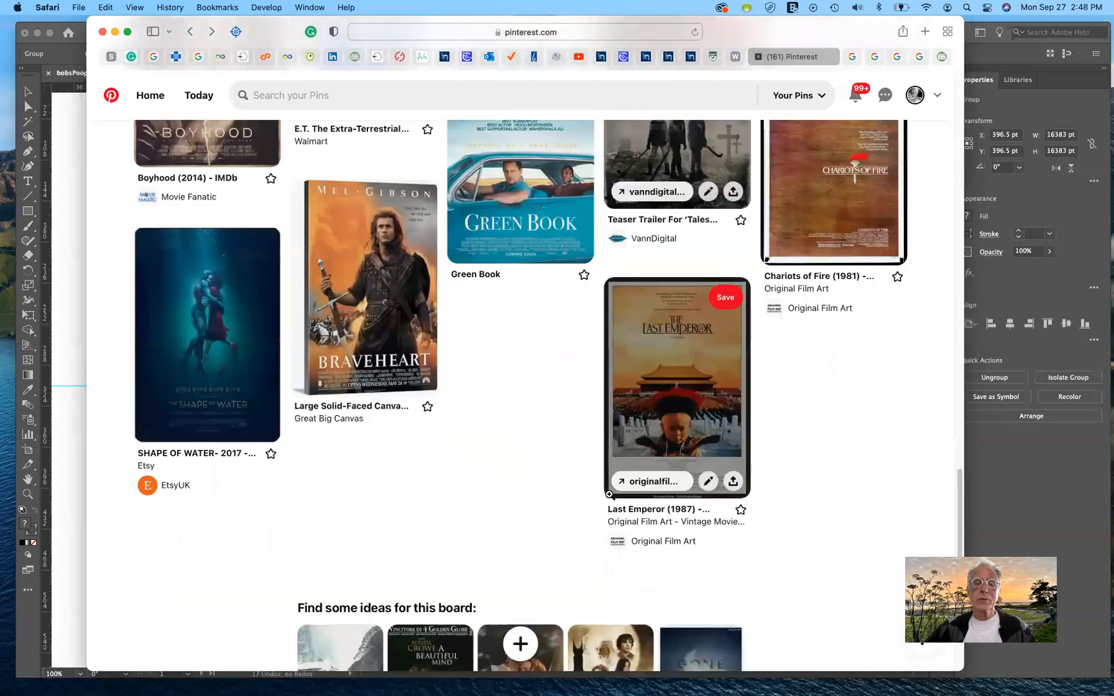
scroll(609, 494, "down", 2)
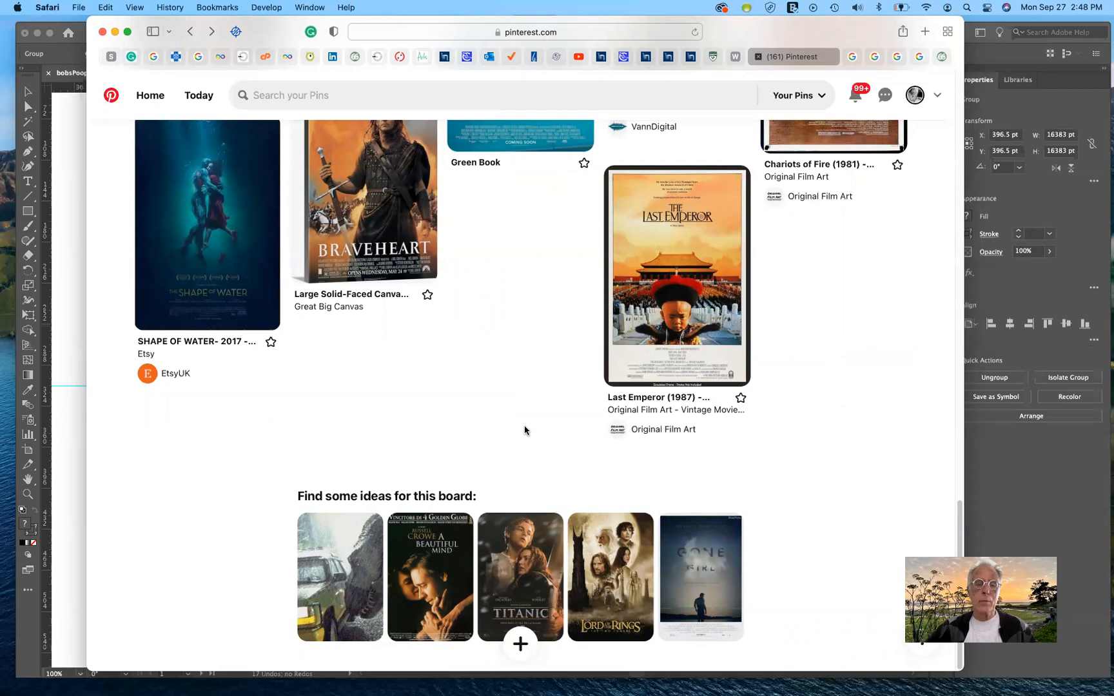
scroll(524, 430, "up", 10)
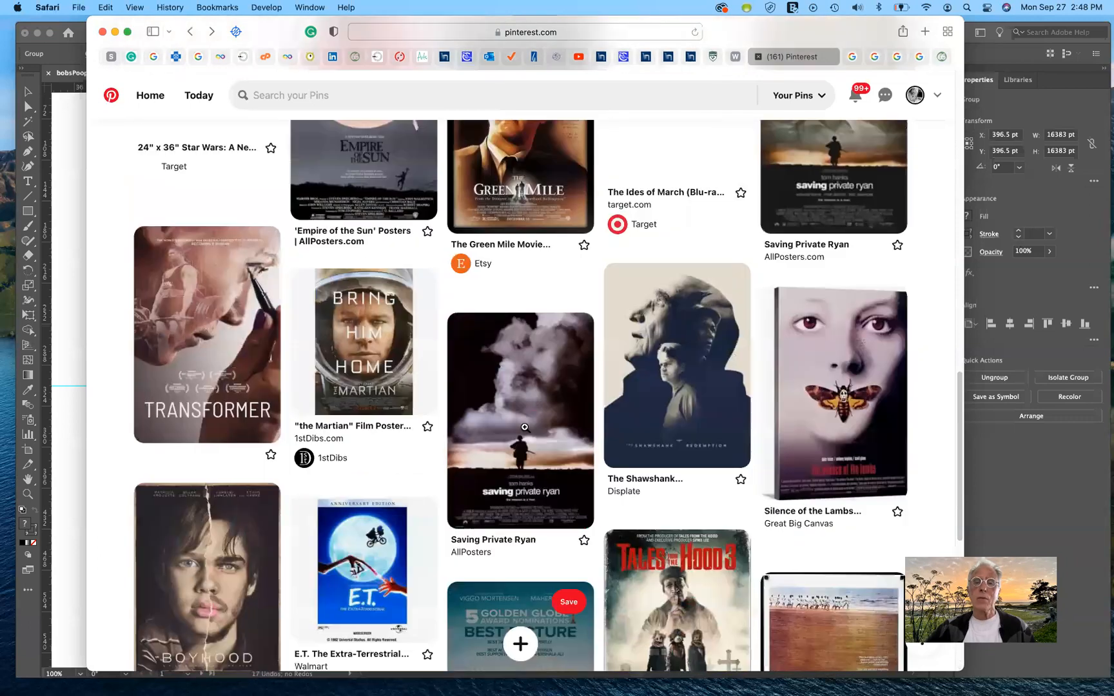
scroll(524, 427, "up", 3)
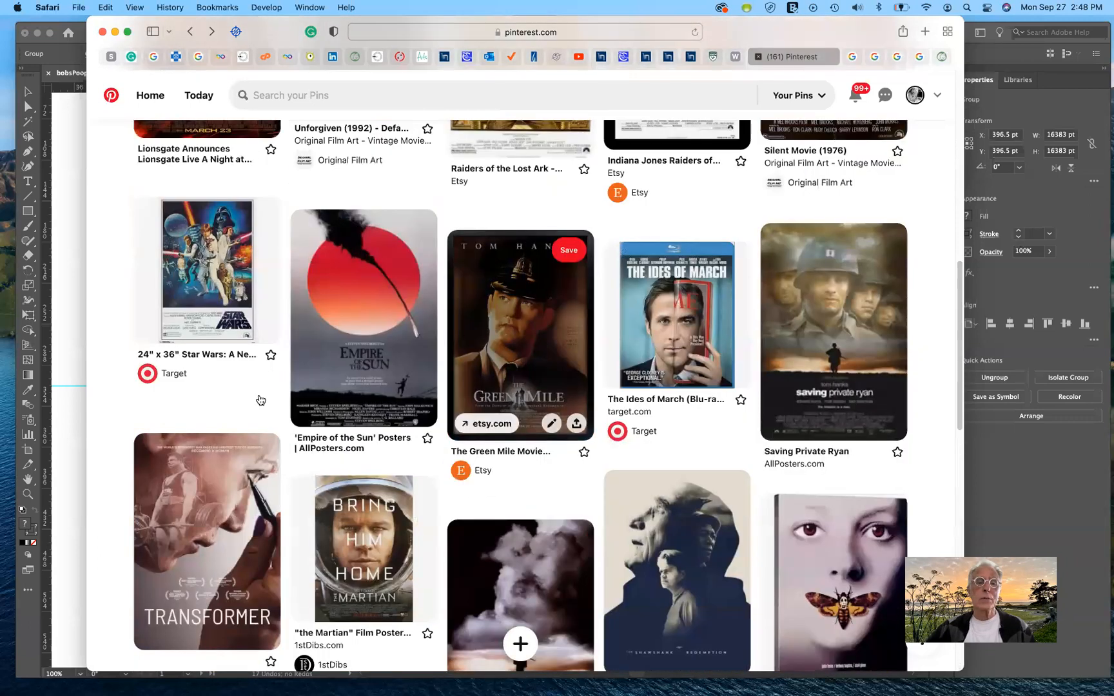
left_click(348, 312)
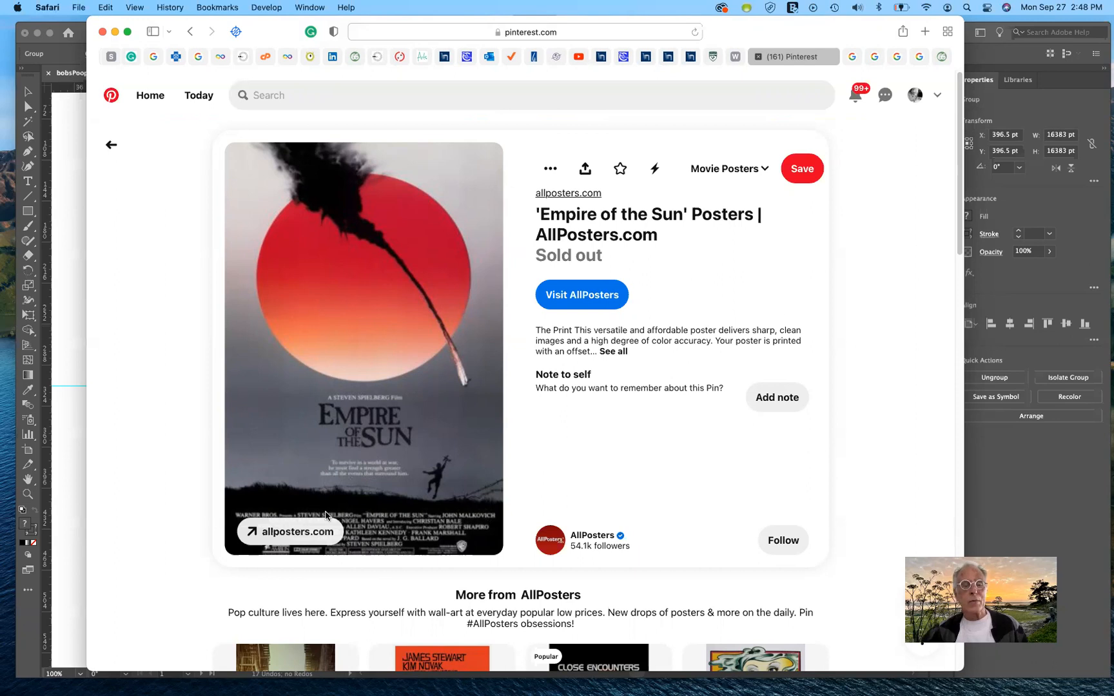
left_click(111, 149)
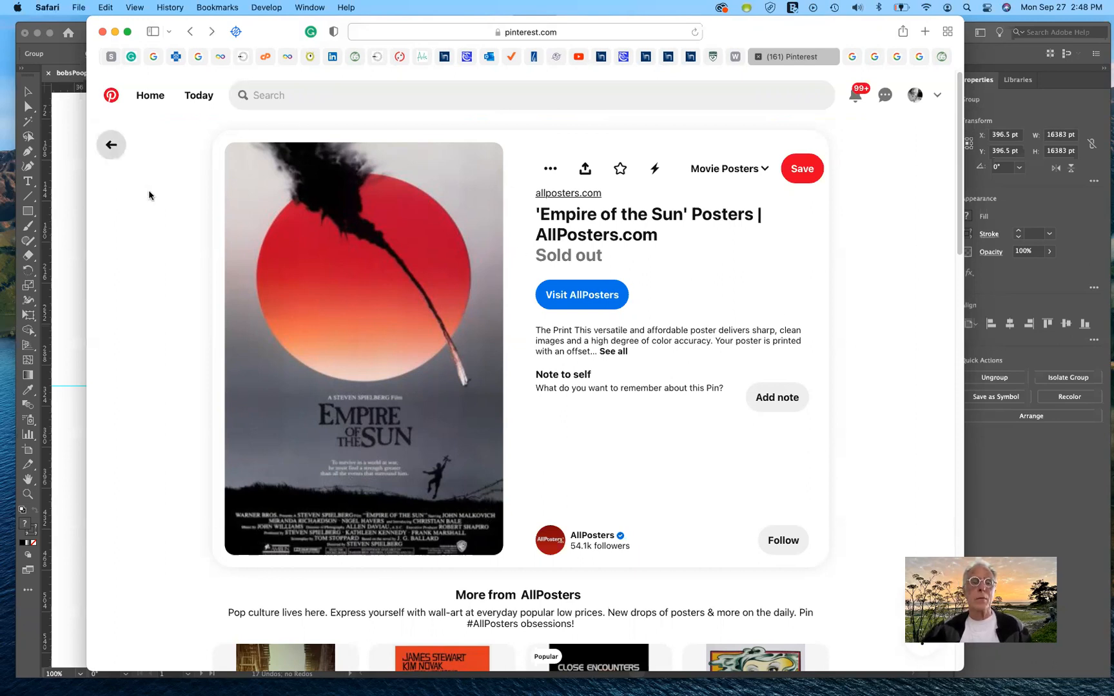
Step: Examine The Shawshank Redemption poster and the pins around it on the board
scroll(651, 476, "down", 10)
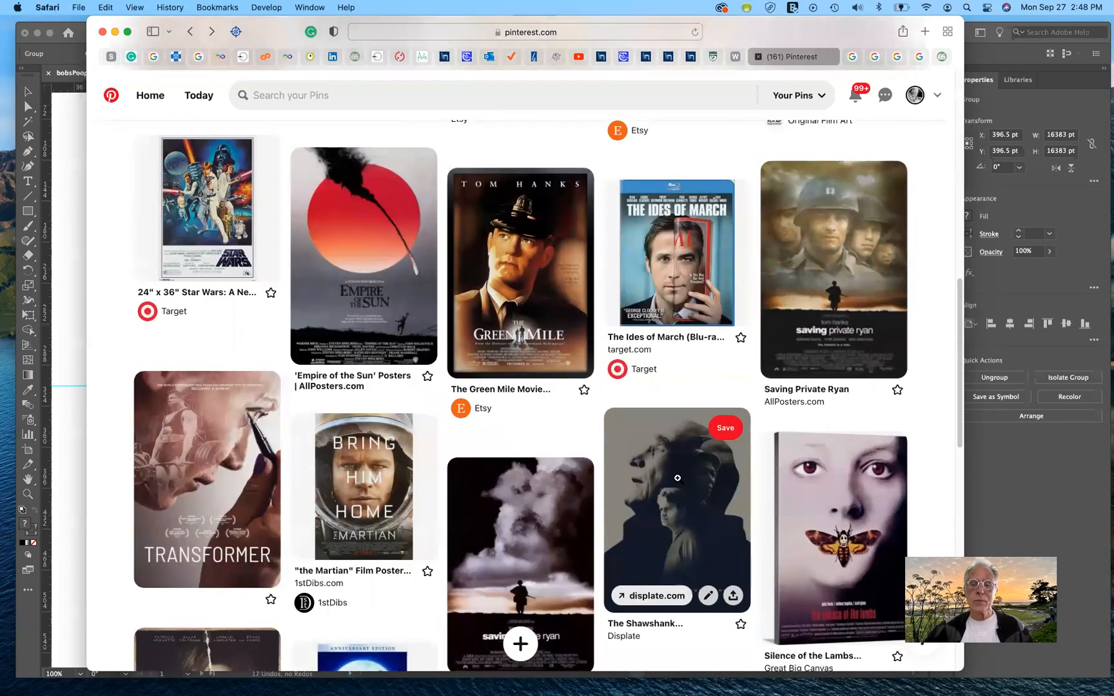
scroll(677, 480, "down", 3)
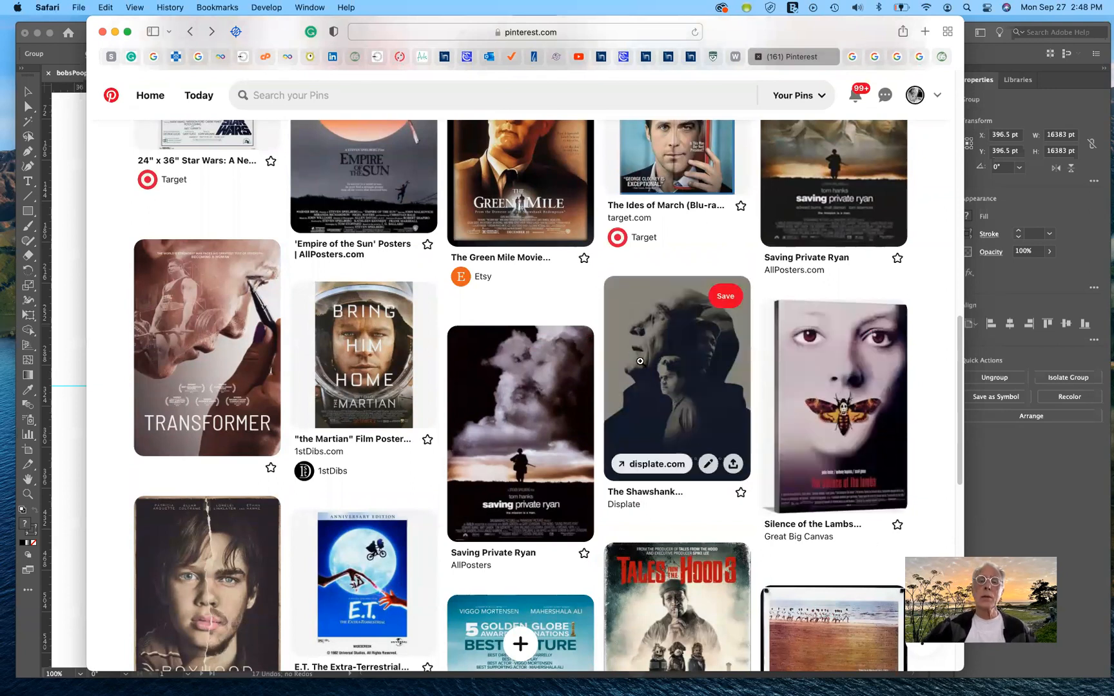
scroll(644, 365, "up", 1)
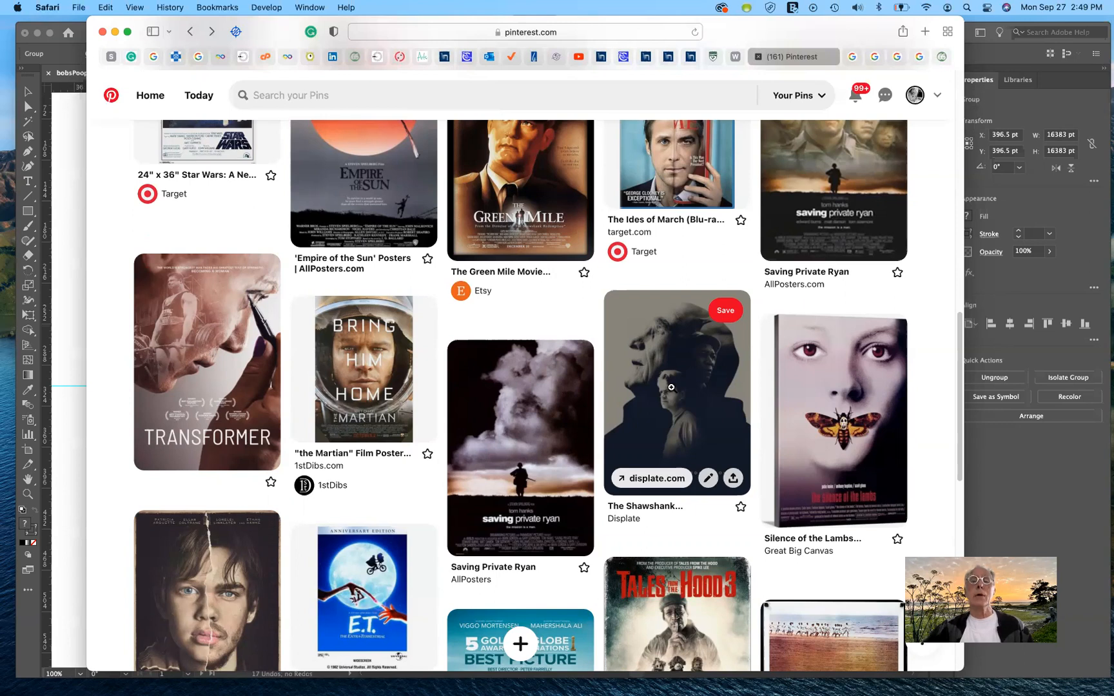
scroll(671, 386, "up", 2)
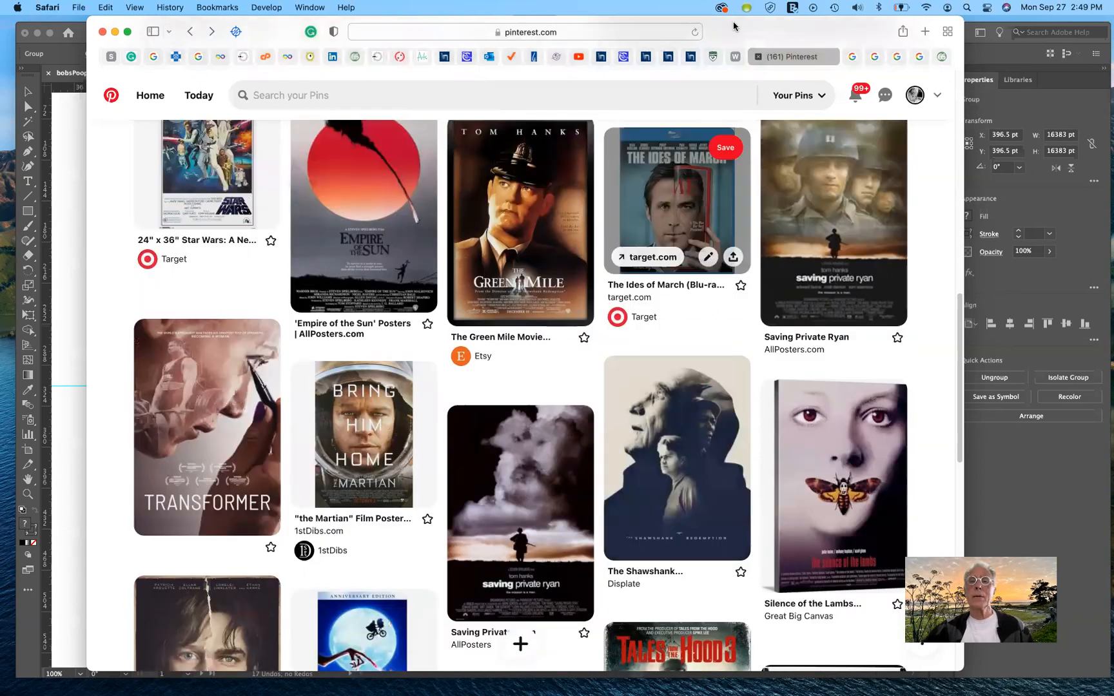
Step: Put the browser window away and switch to Photoshop with 08Start.psd in view
left_click_drag(784, 33, 746, 0)
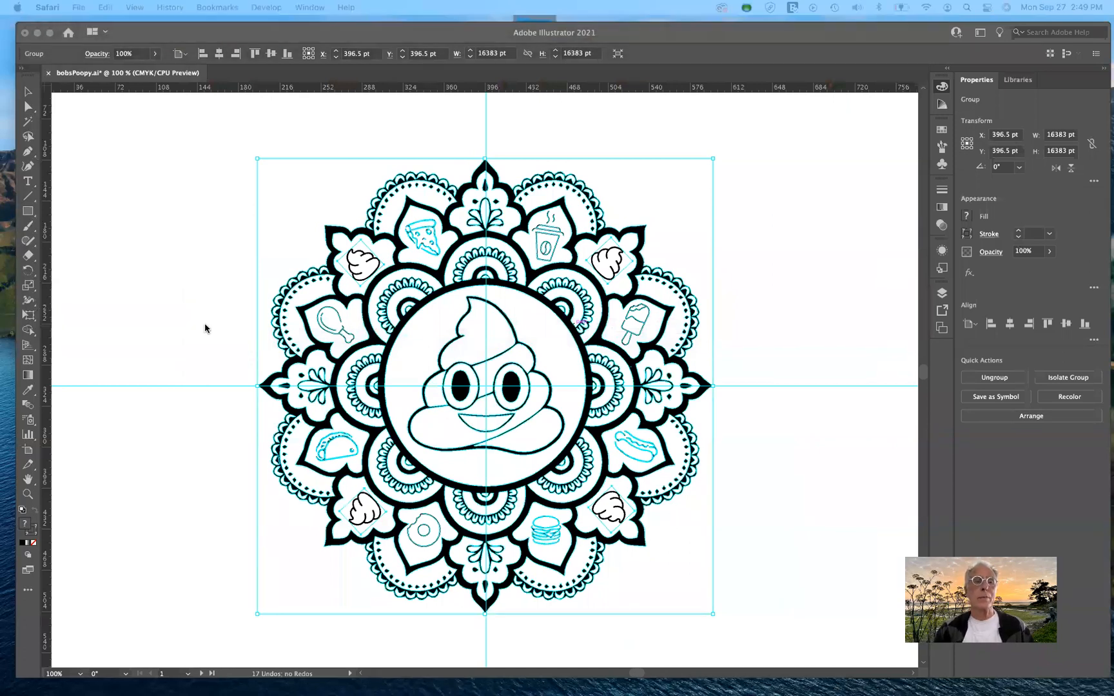
key("ctrl+Left")
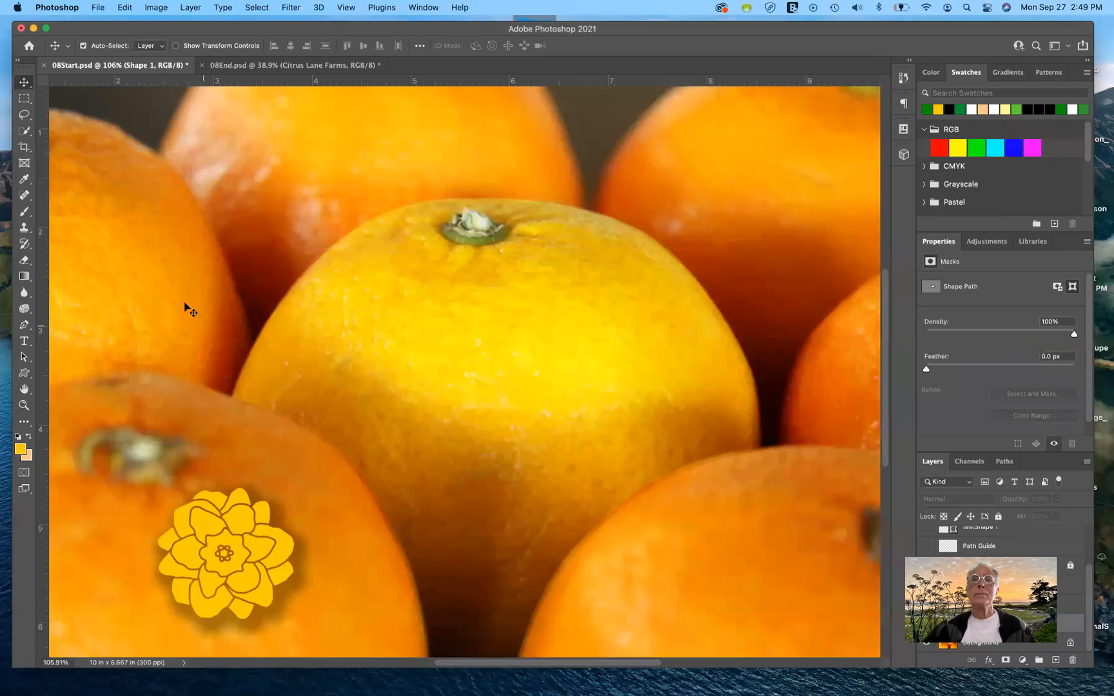